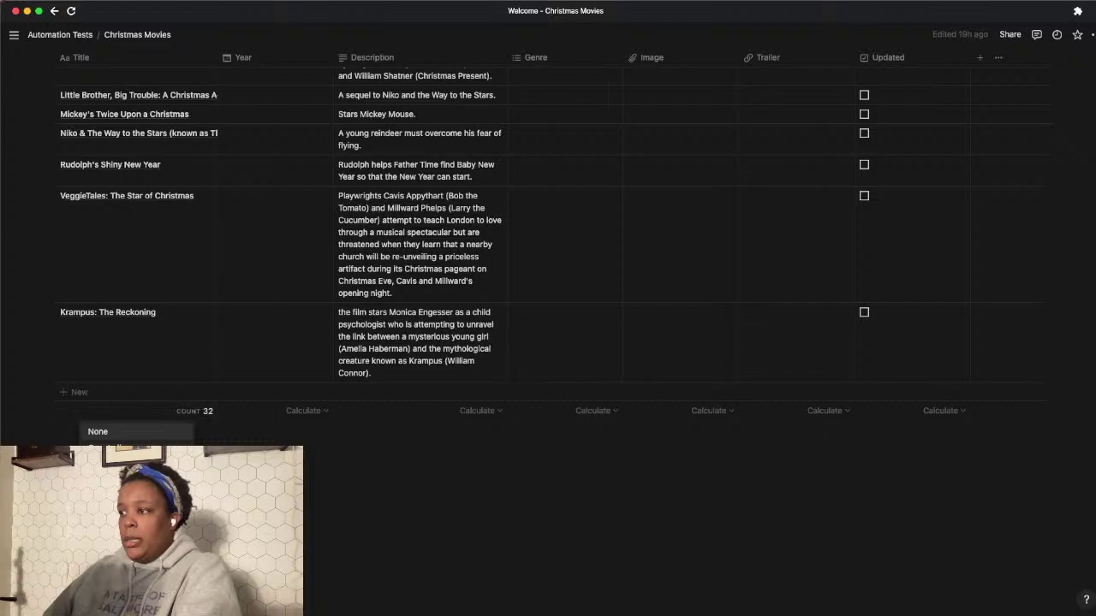
- Remove the 'star' search term so every movie row, starting with 3 Godfathers, shows again
scroll(290, 376, "up", 15)
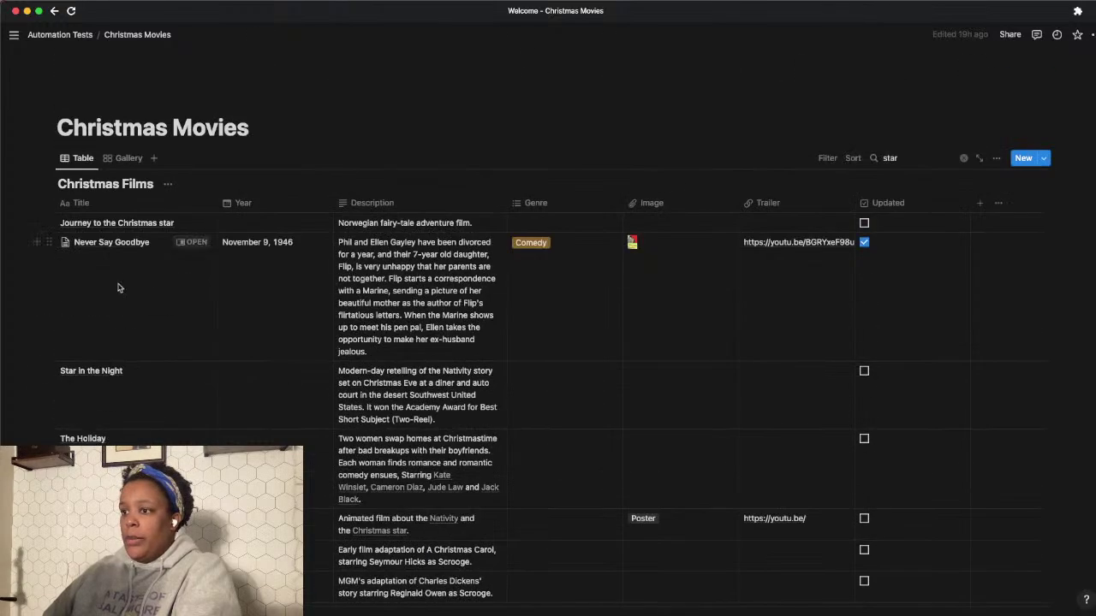
scroll(187, 369, "down", 10)
scroll(187, 369, "down", 10)
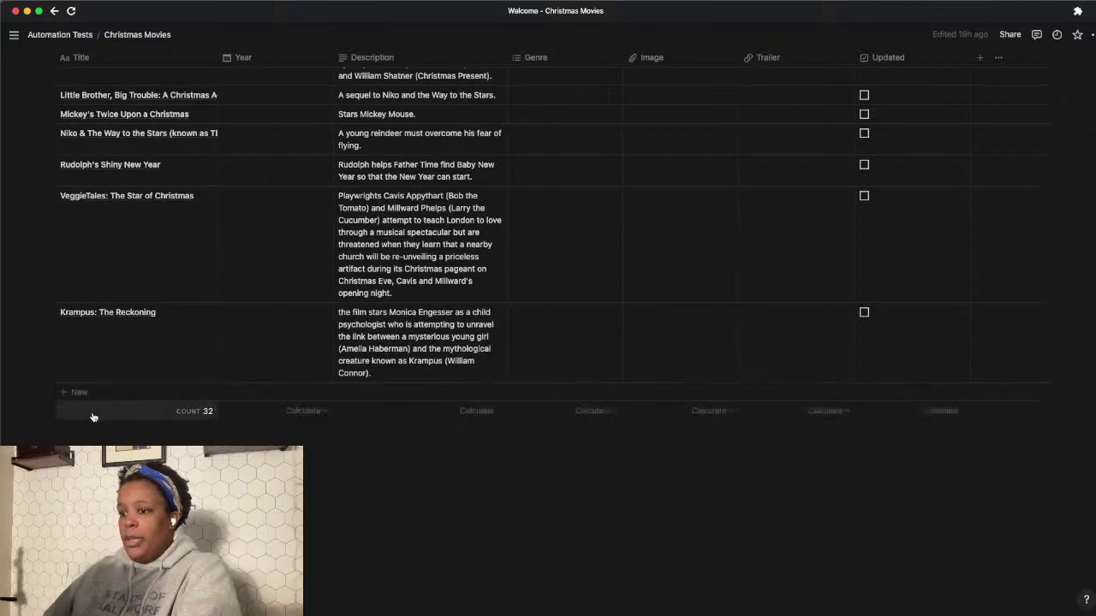
scroll(164, 435, "up", 20)
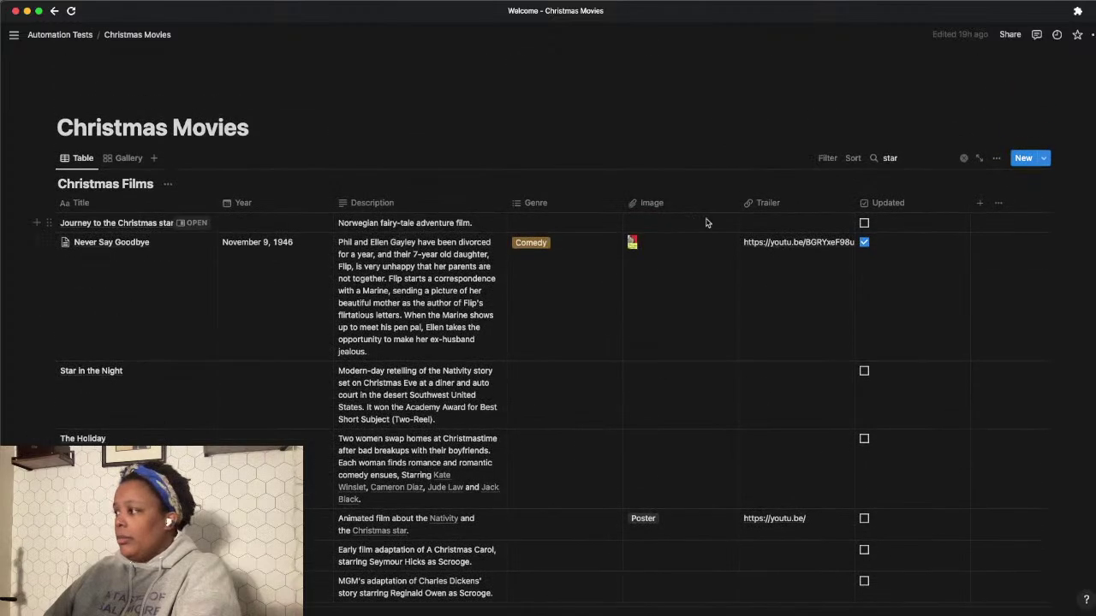
left_click(824, 158)
left_click(963, 158)
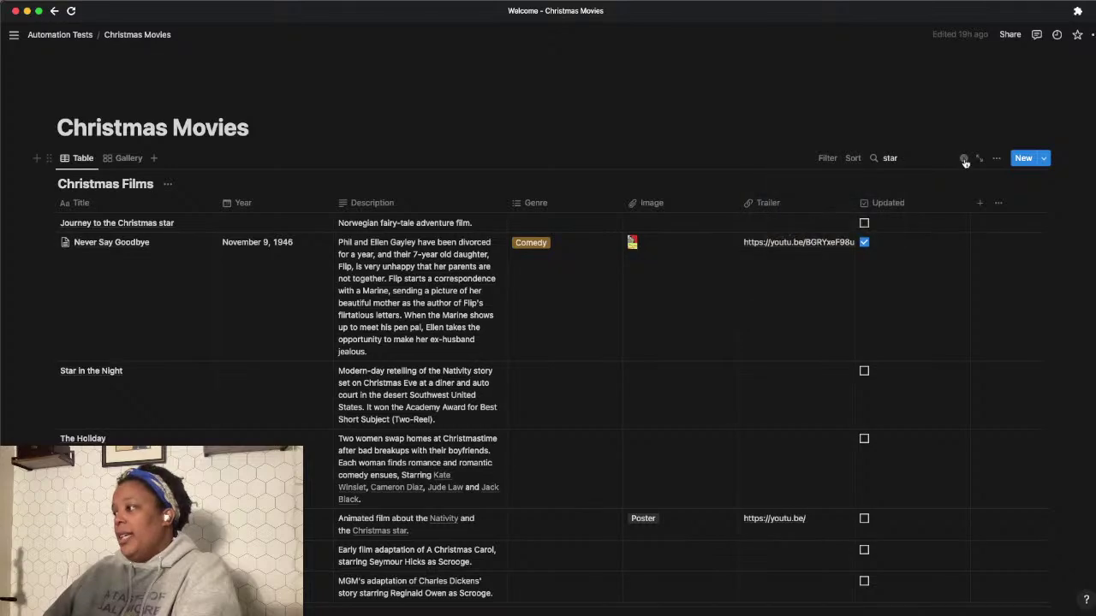
left_click(963, 158)
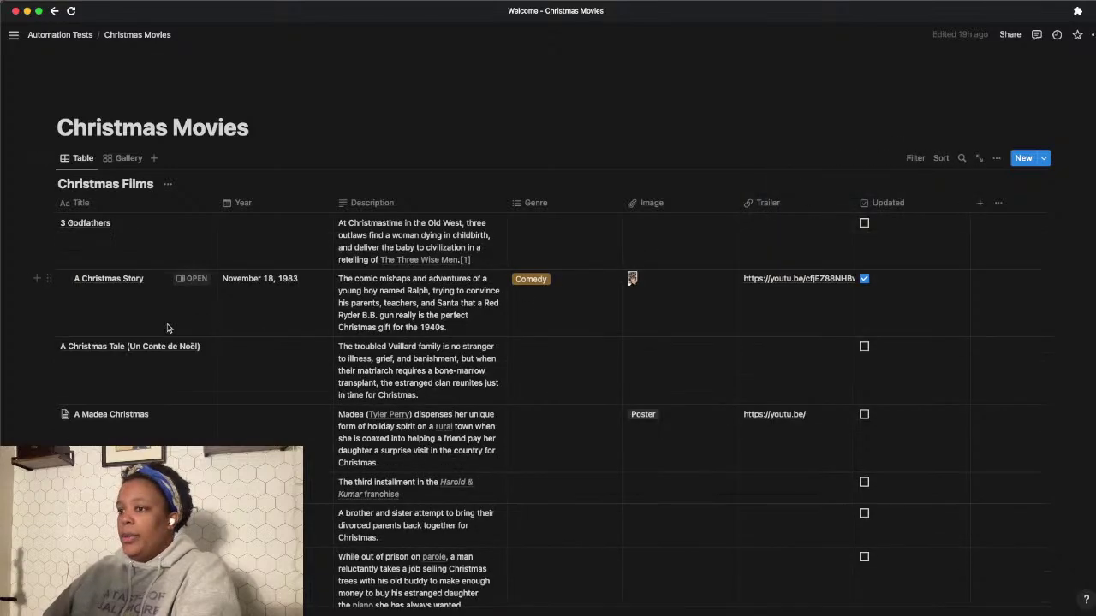
scroll(201, 330, "down", 15)
scroll(200, 330, "down", 10)
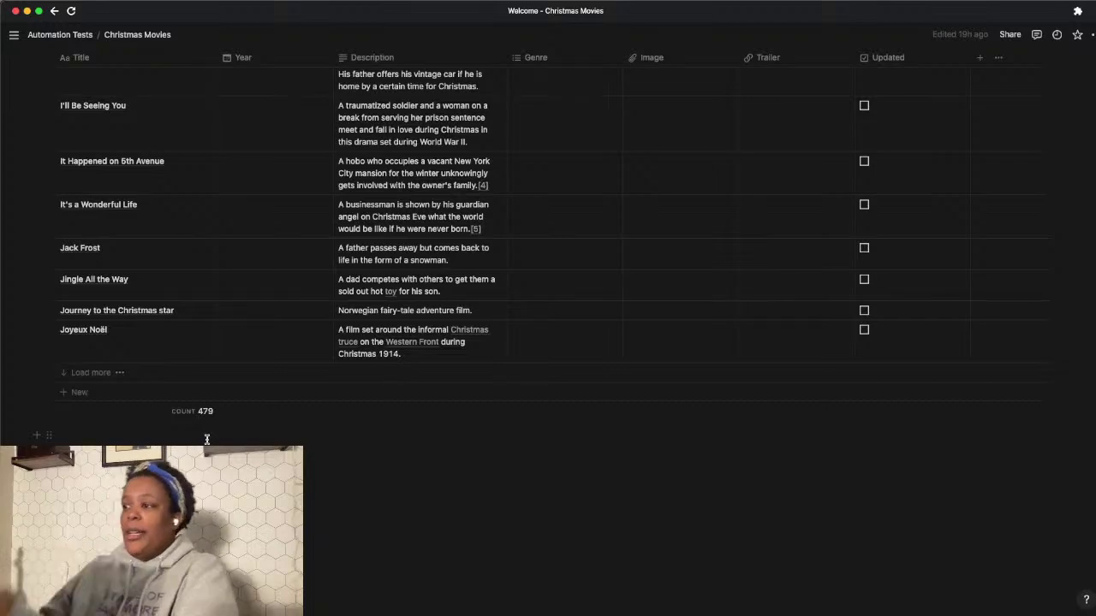
scroll(317, 233, "up", 15)
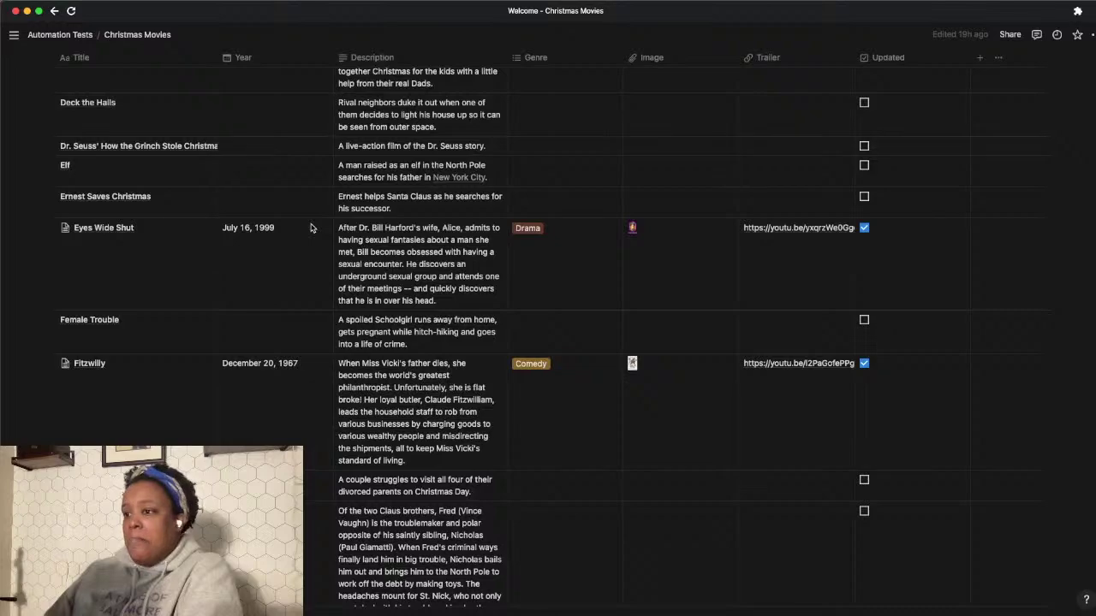
scroll(311, 227, "up", 8)
scroll(311, 227, "up", 10)
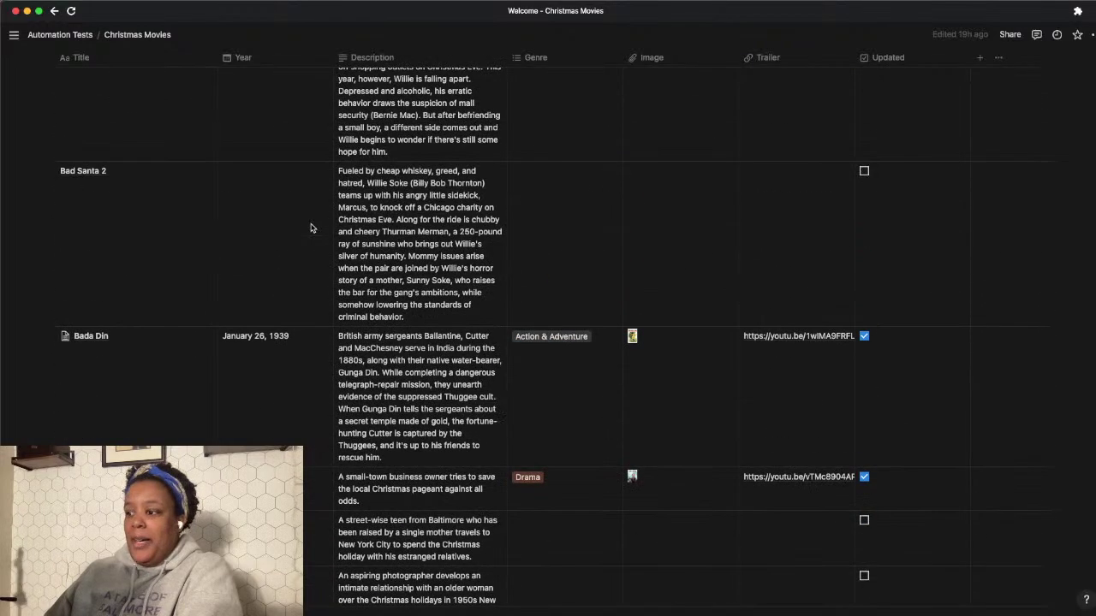
scroll(310, 227, "up", 10)
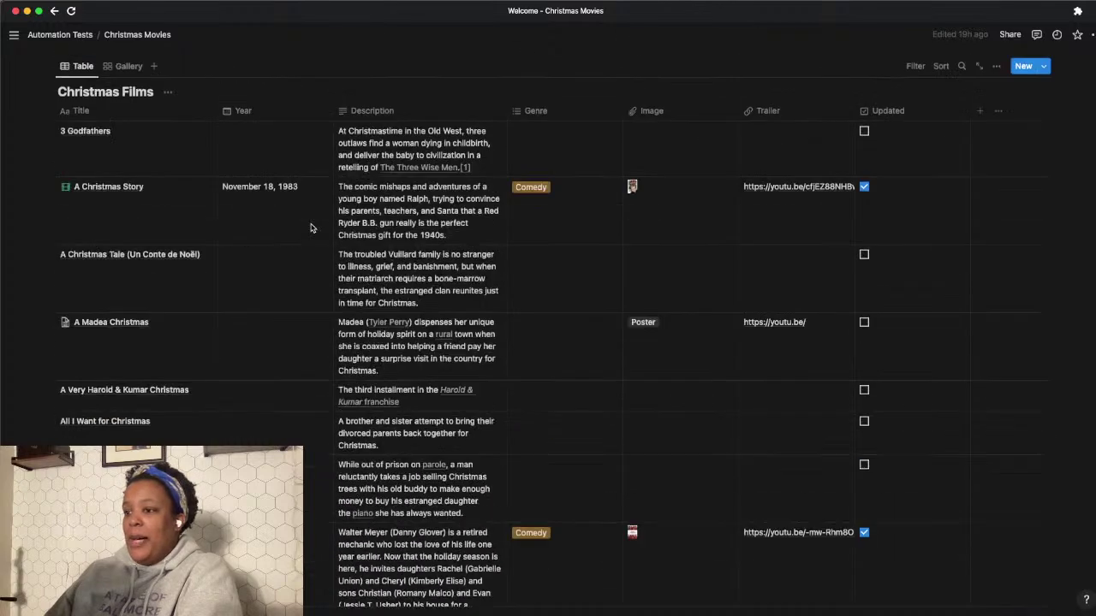
scroll(311, 227, "up", 3)
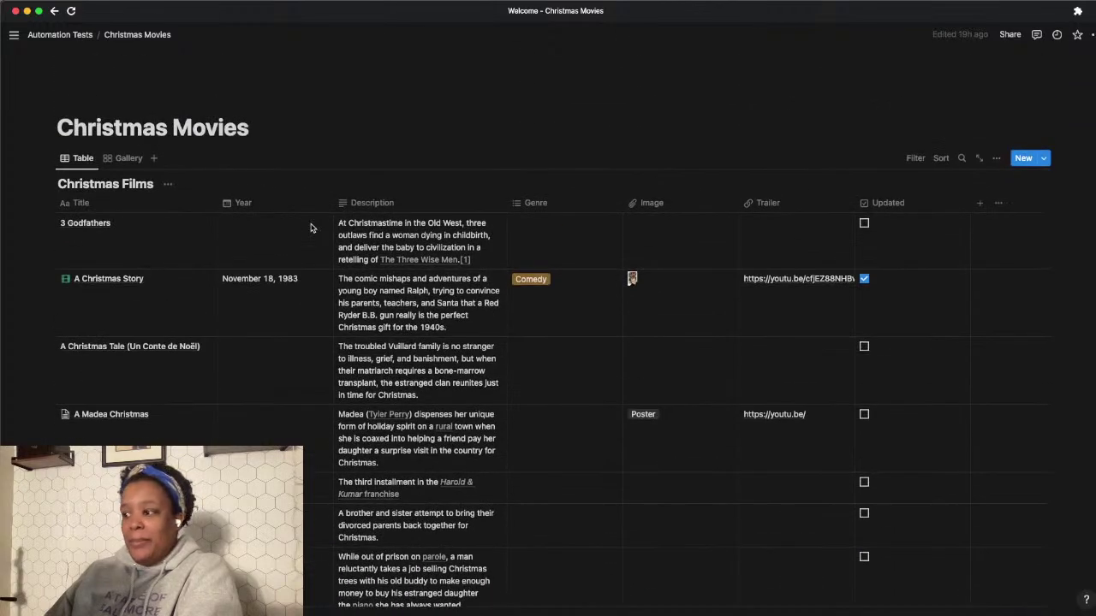
scroll(311, 228, "down", 20)
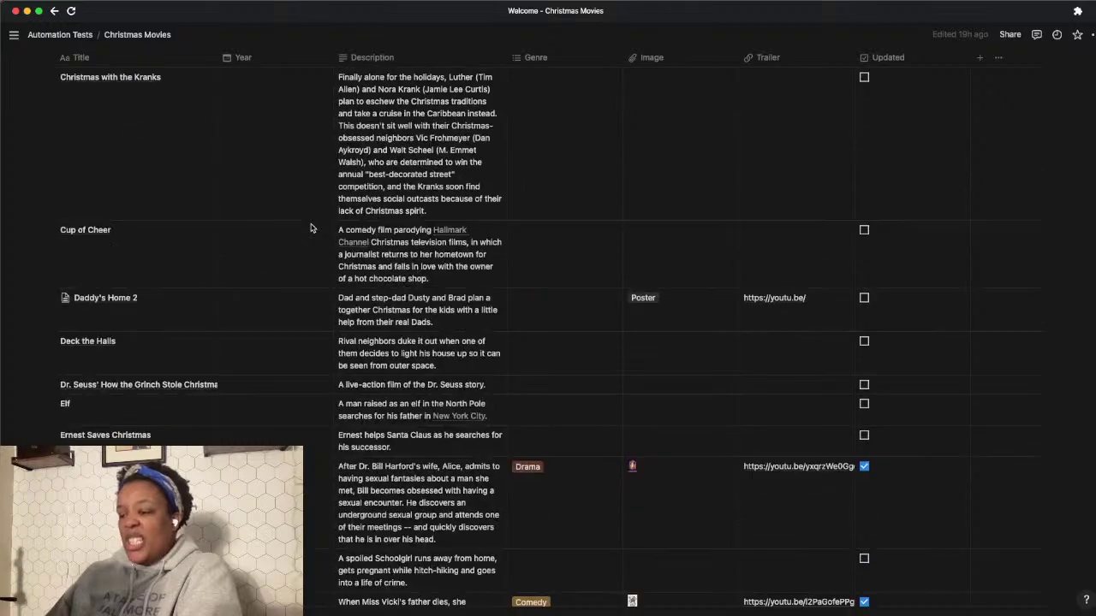
scroll(311, 228, "down", 5)
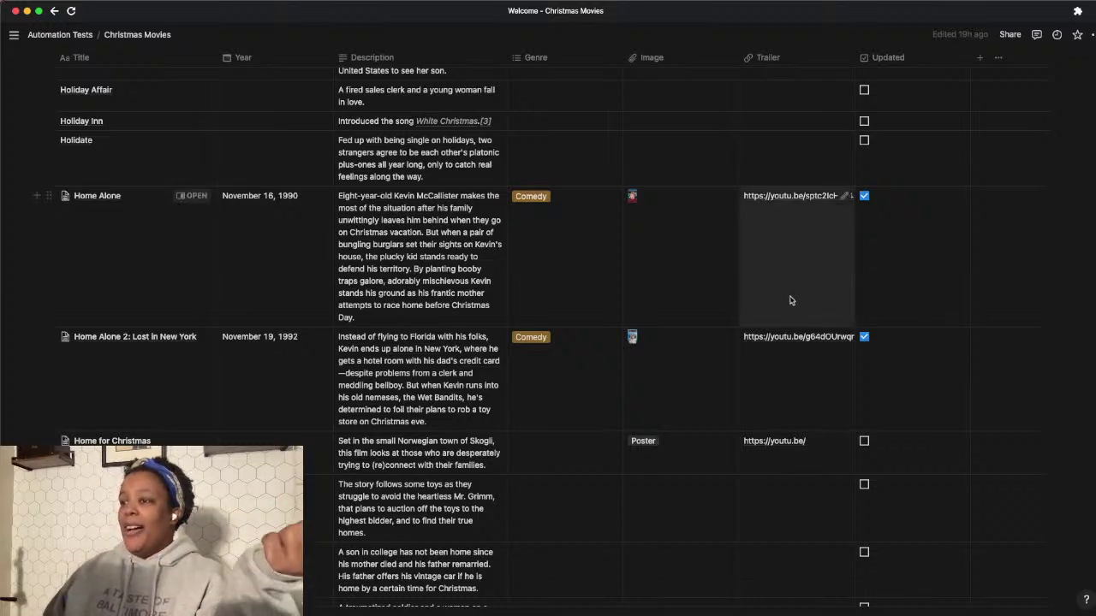
scroll(790, 300, "up", 20)
scroll(789, 309, "up", 10)
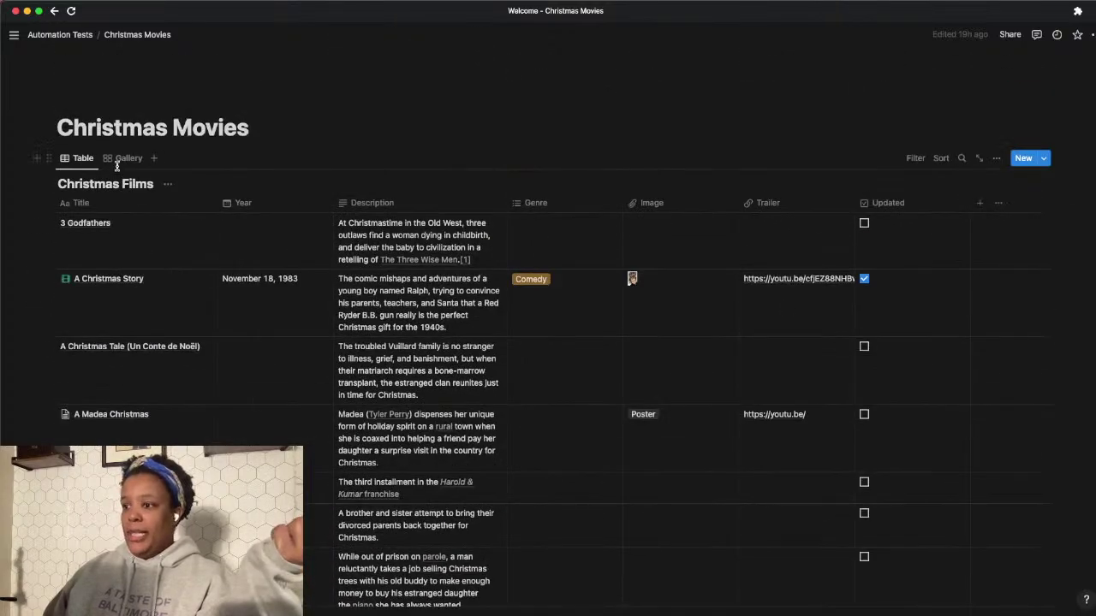
- Switch the Christmas Films table to the Gallery view of movie poster cards
left_click(120, 157)
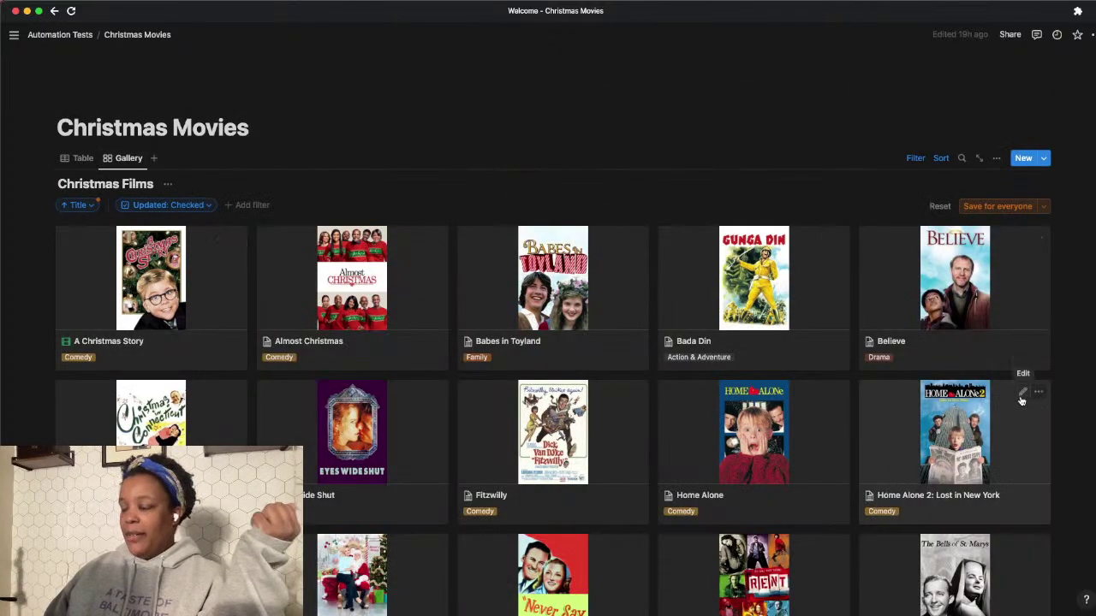
scroll(1059, 417, "down", 2)
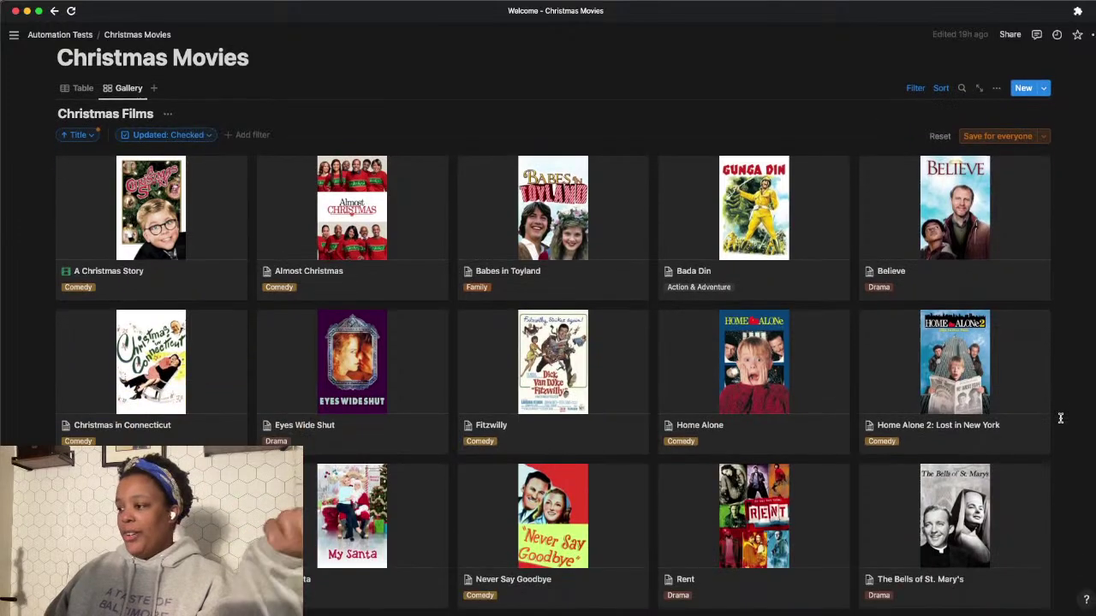
scroll(1059, 417, "down", 10)
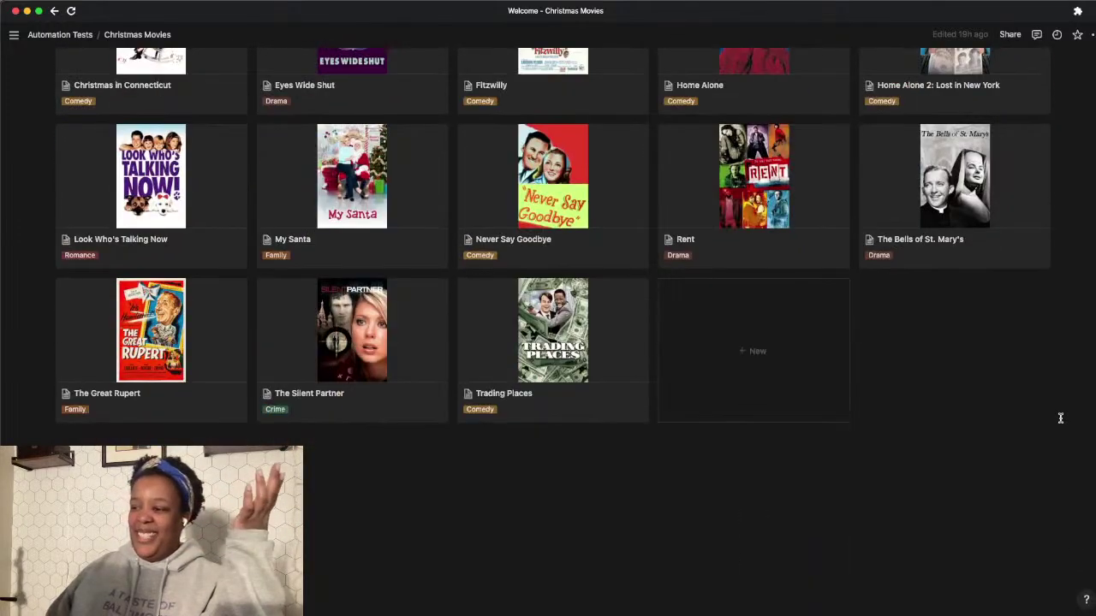
scroll(1060, 418, "up", 12)
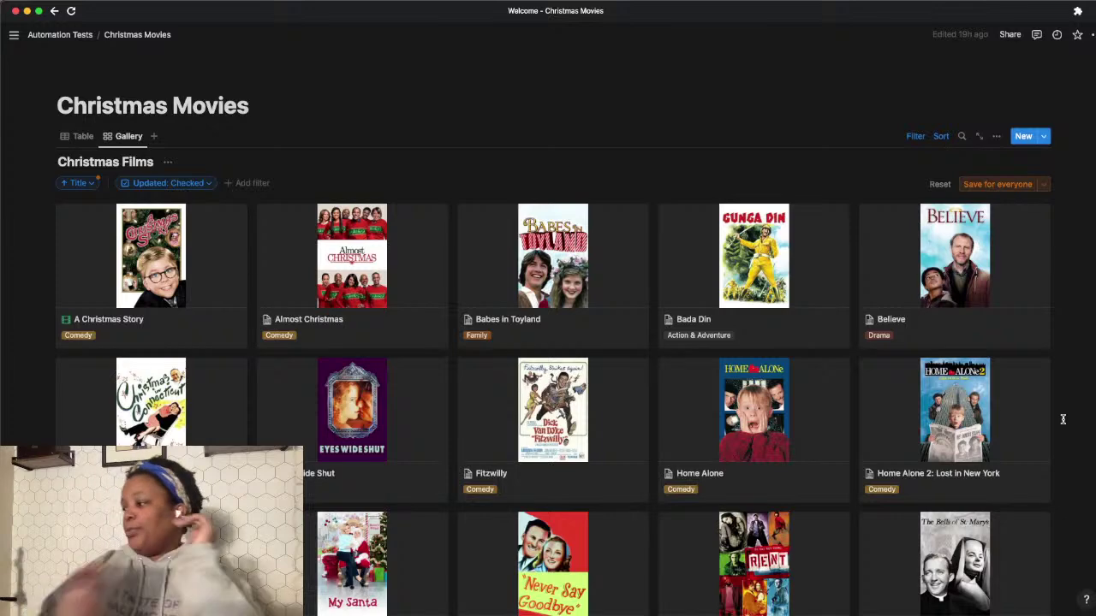
scroll(845, 421, "down", 3)
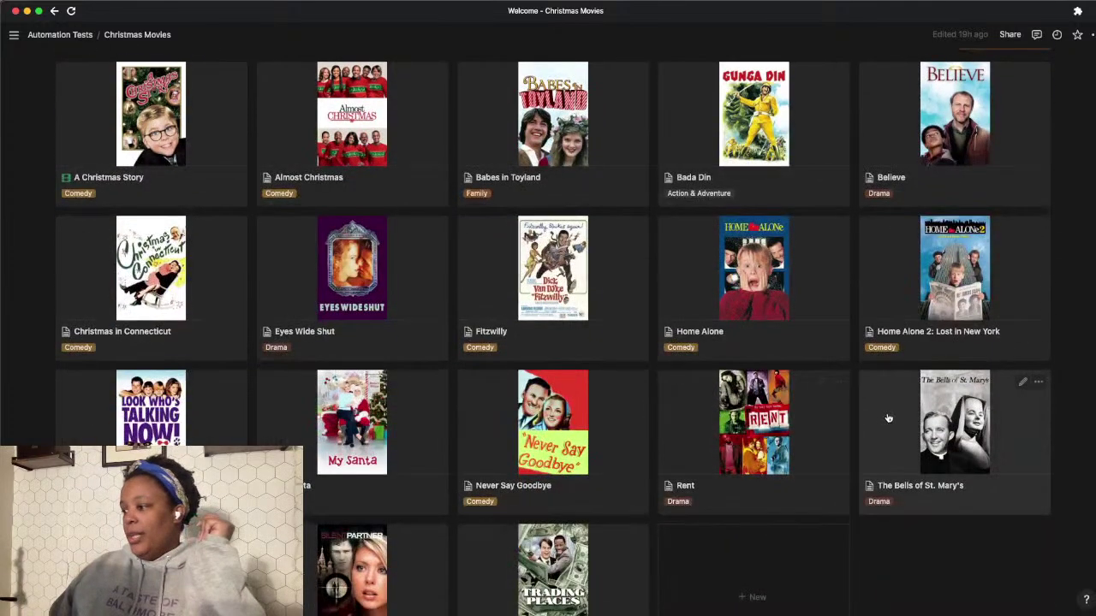
scroll(575, 399, "down", 1)
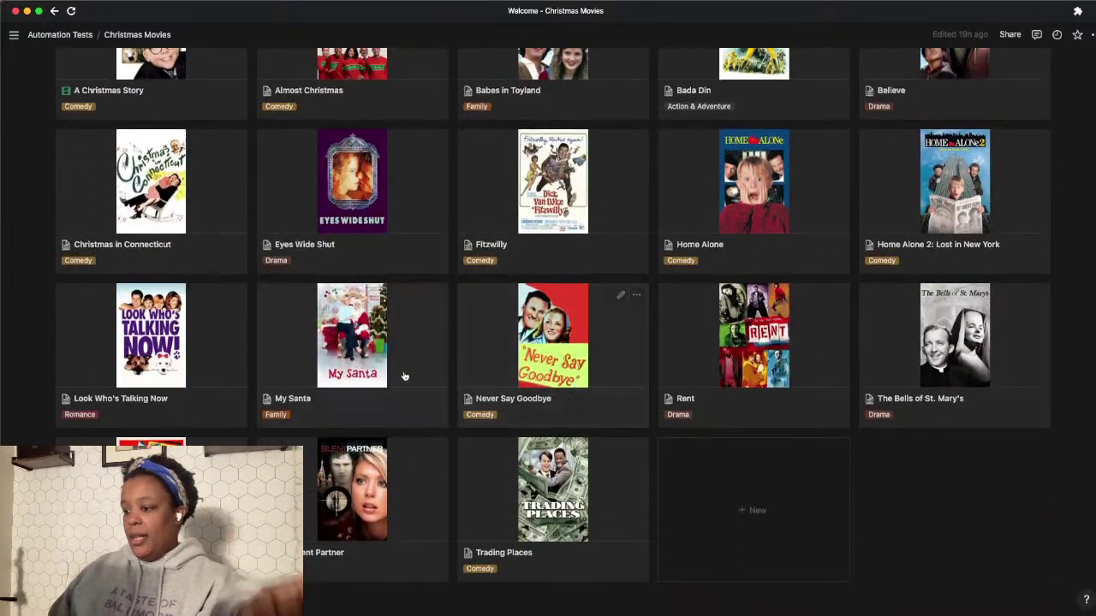
scroll(380, 378, "up", 5)
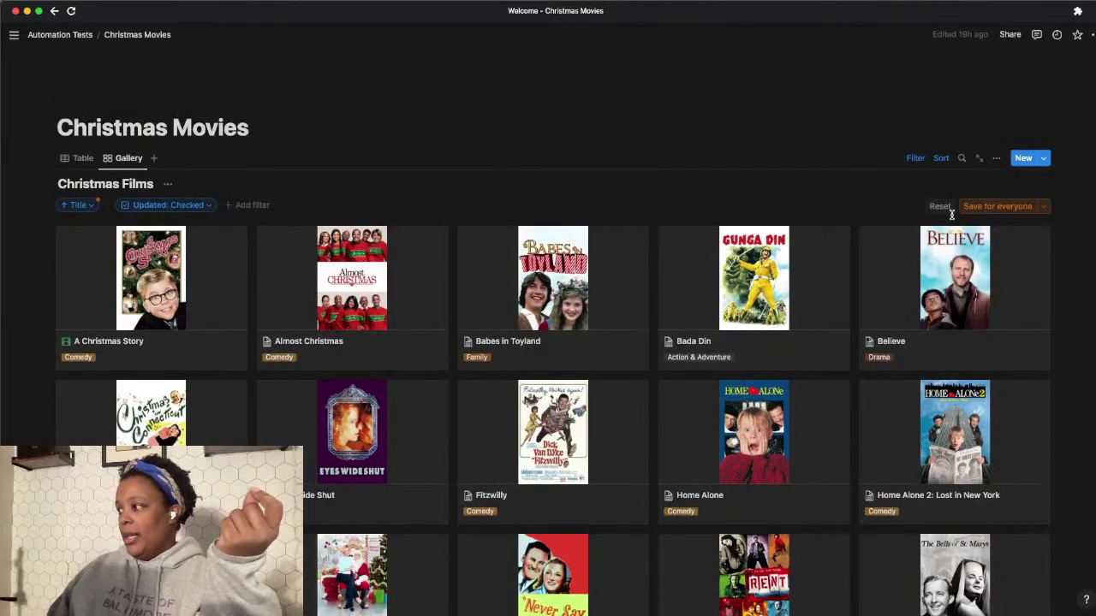
- Save the Updated-checked filter for everyone and hide the filter bar
left_click(982, 207)
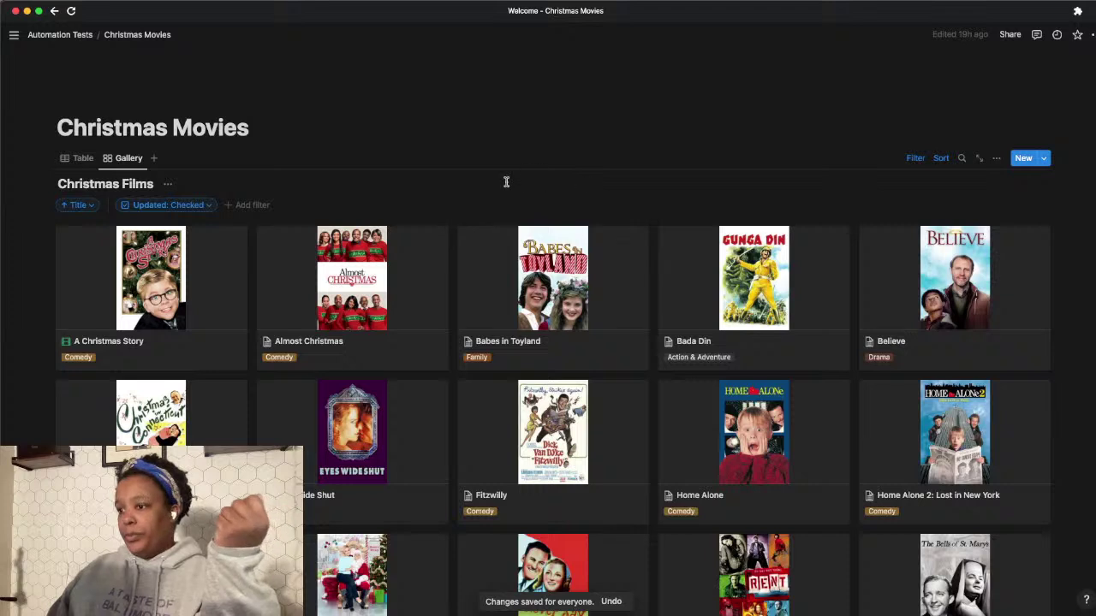
left_click(914, 159)
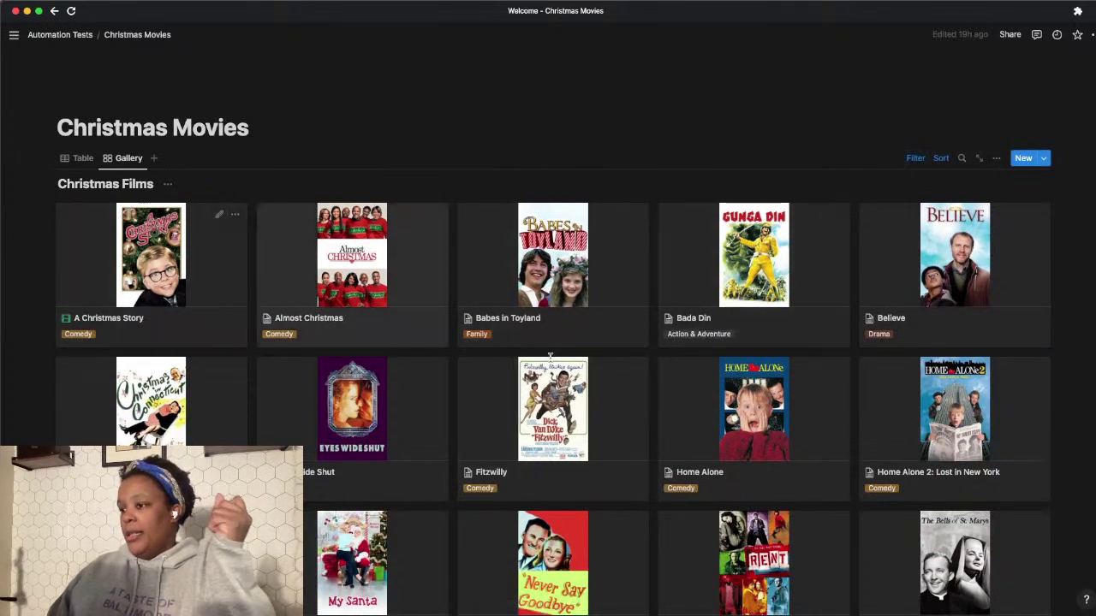
scroll(796, 376, "down", 3)
scroll(796, 377, "down", 5)
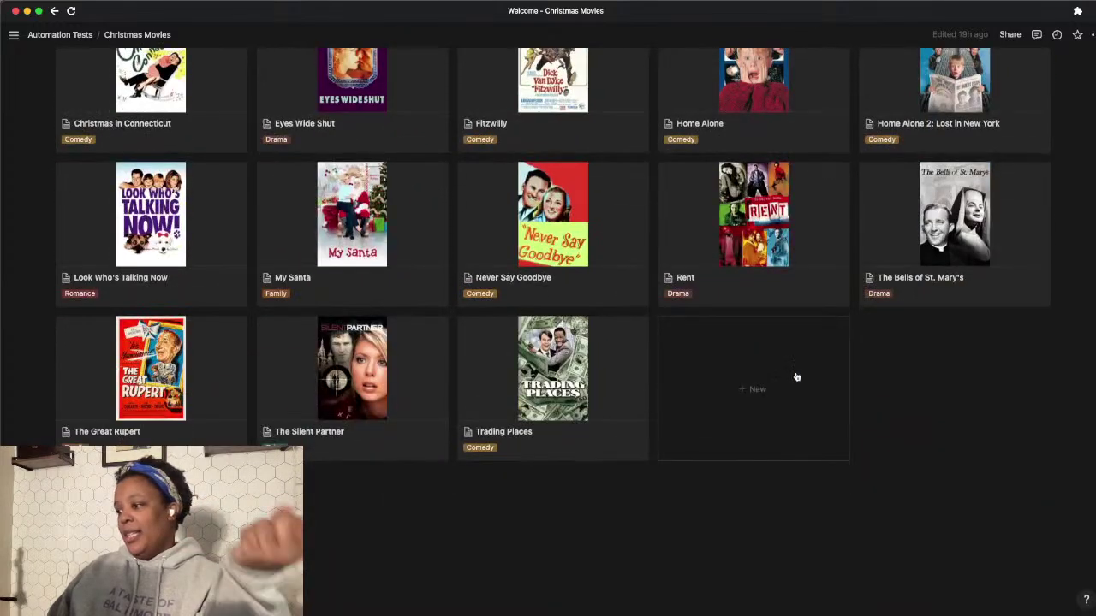
scroll(796, 377, "up", 3)
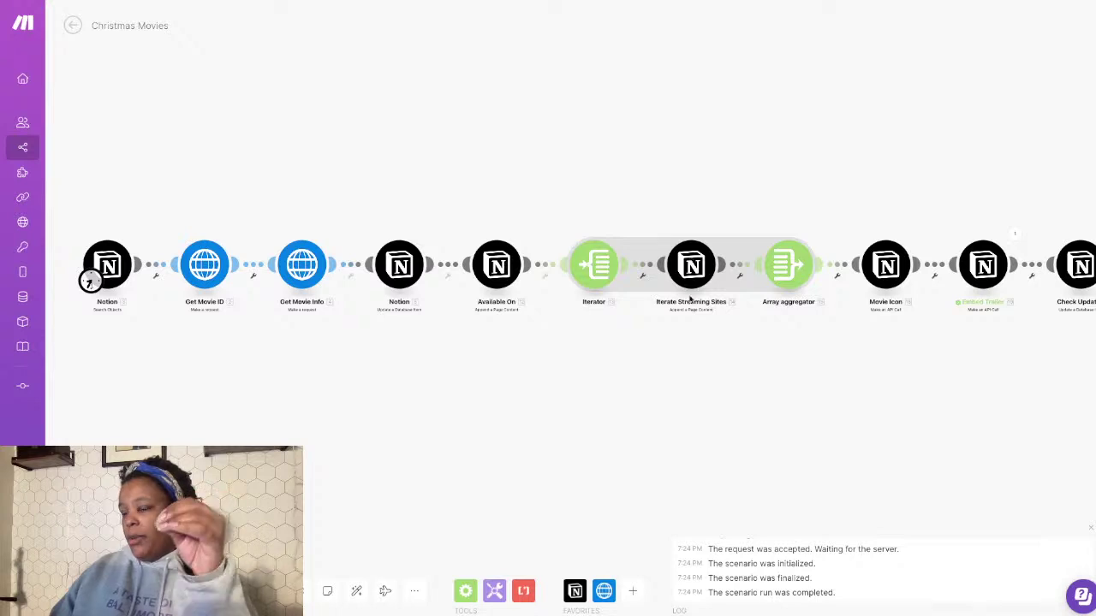
scroll(670, 357, "down", 1)
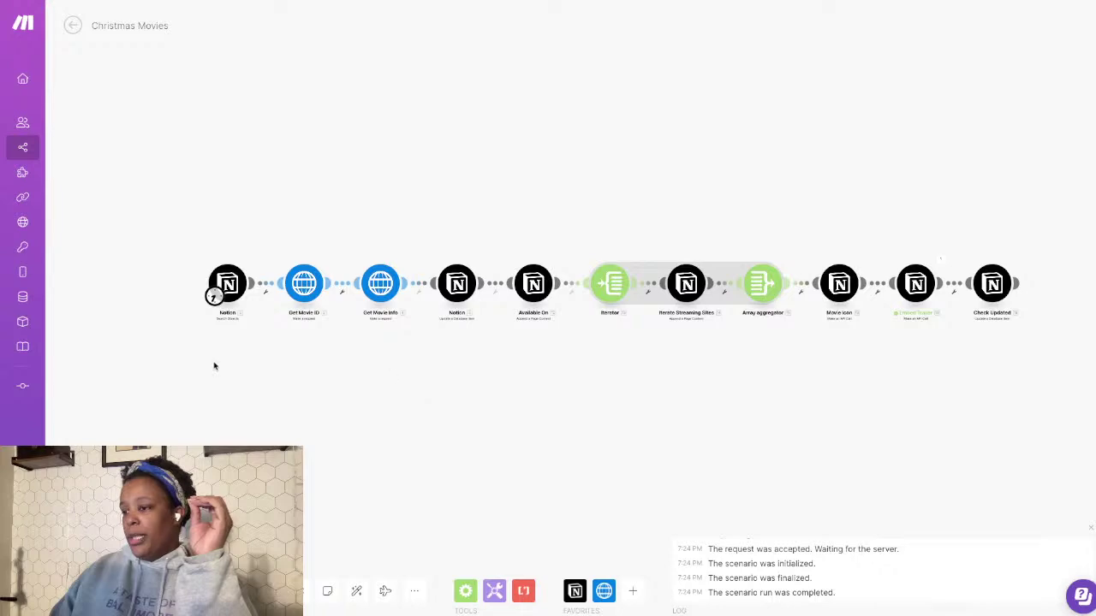
scroll(198, 354, "up", 3)
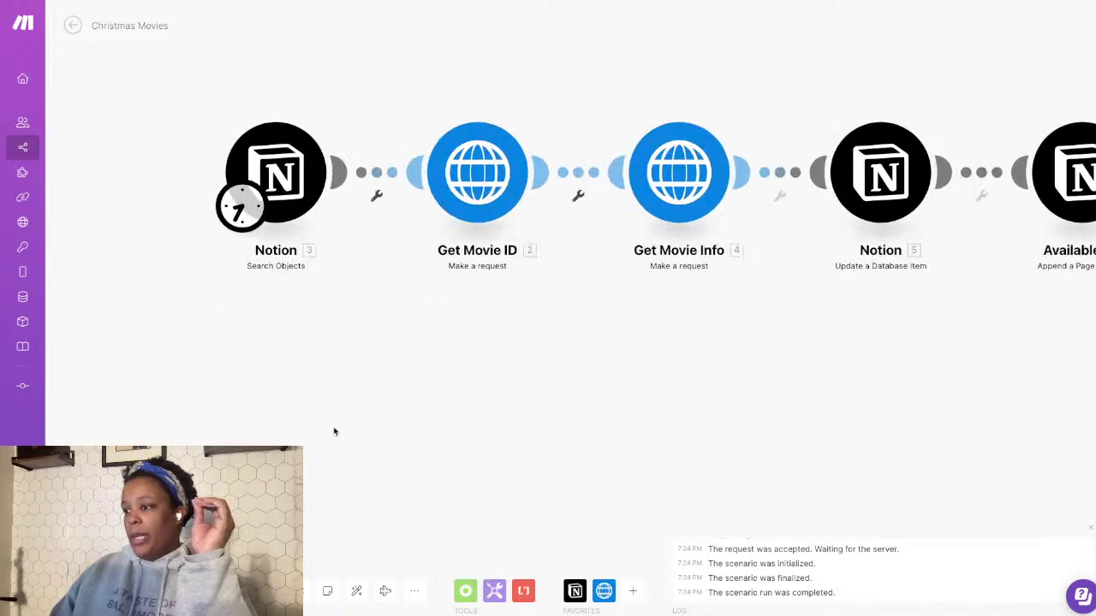
scroll(335, 319, "up", 1)
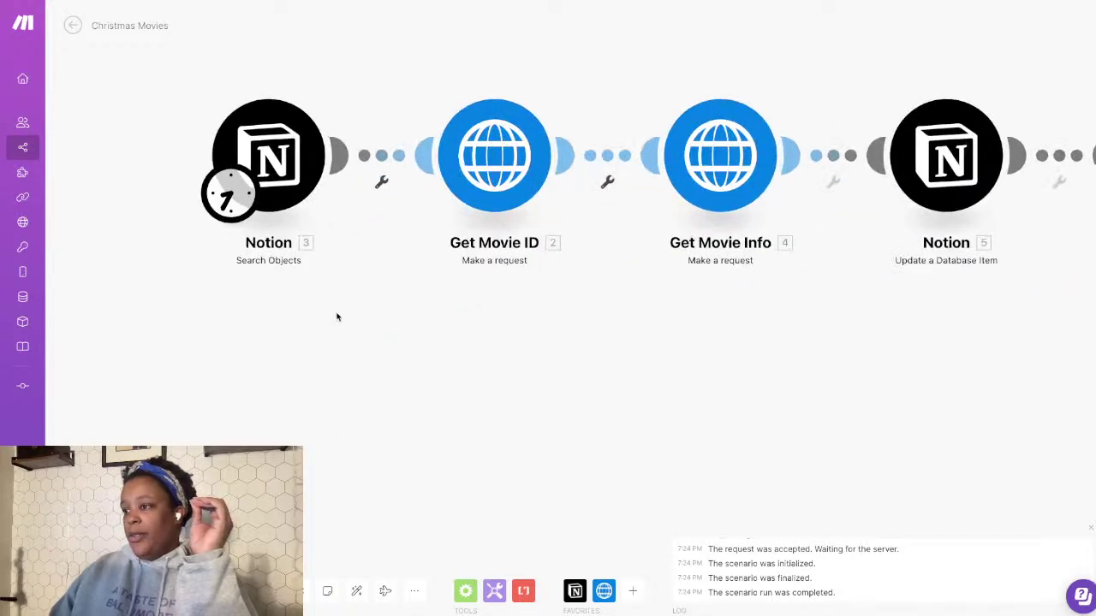
left_click(282, 154)
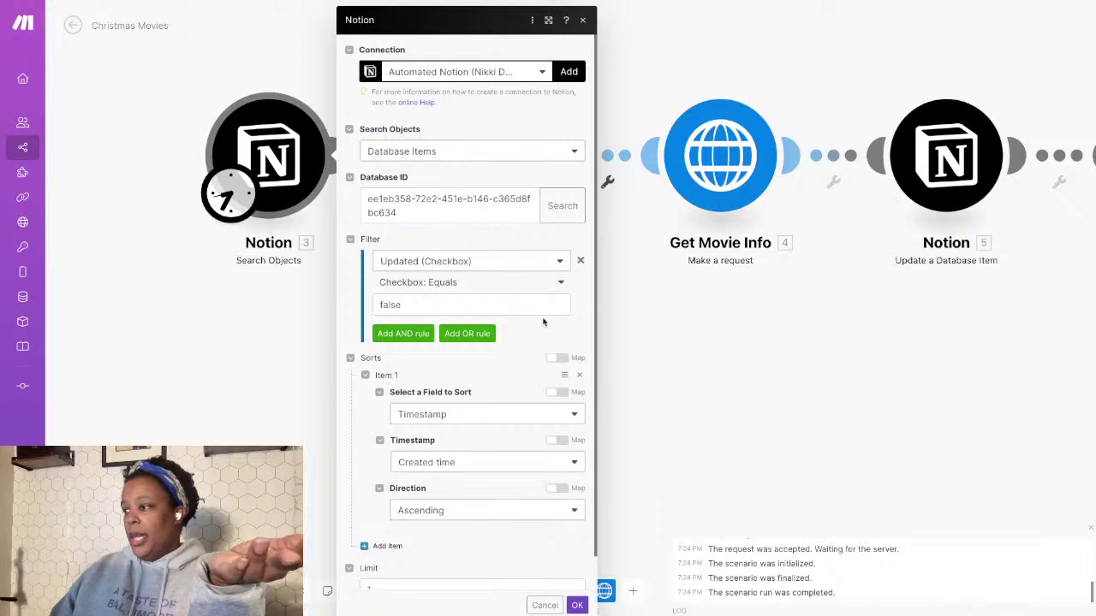
scroll(379, 272, "down", 2)
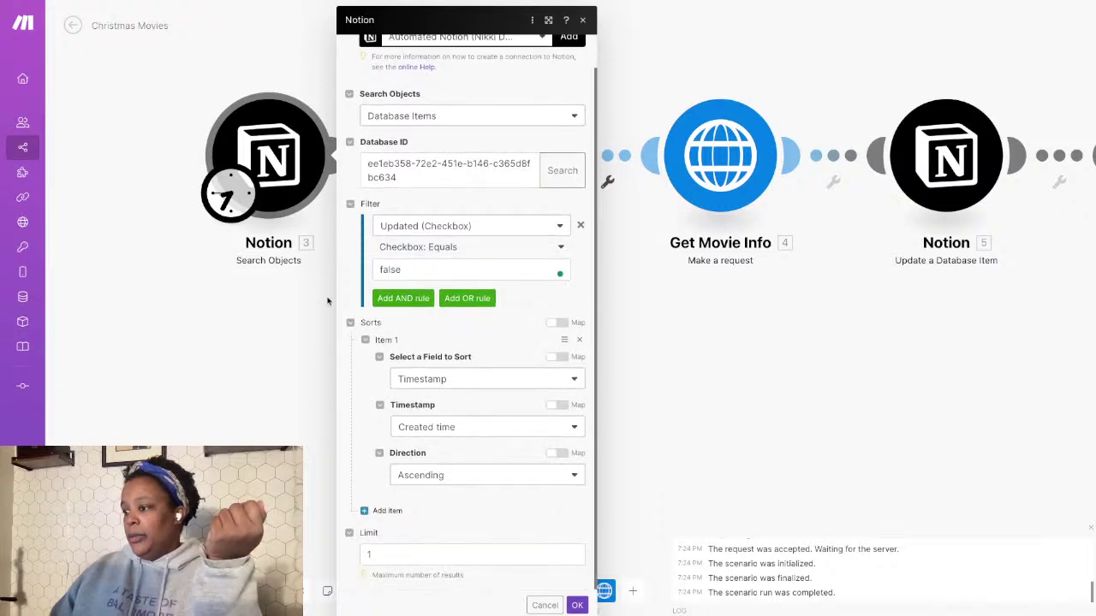
scroll(328, 301, "down", 5)
scroll(328, 302, "up", 5)
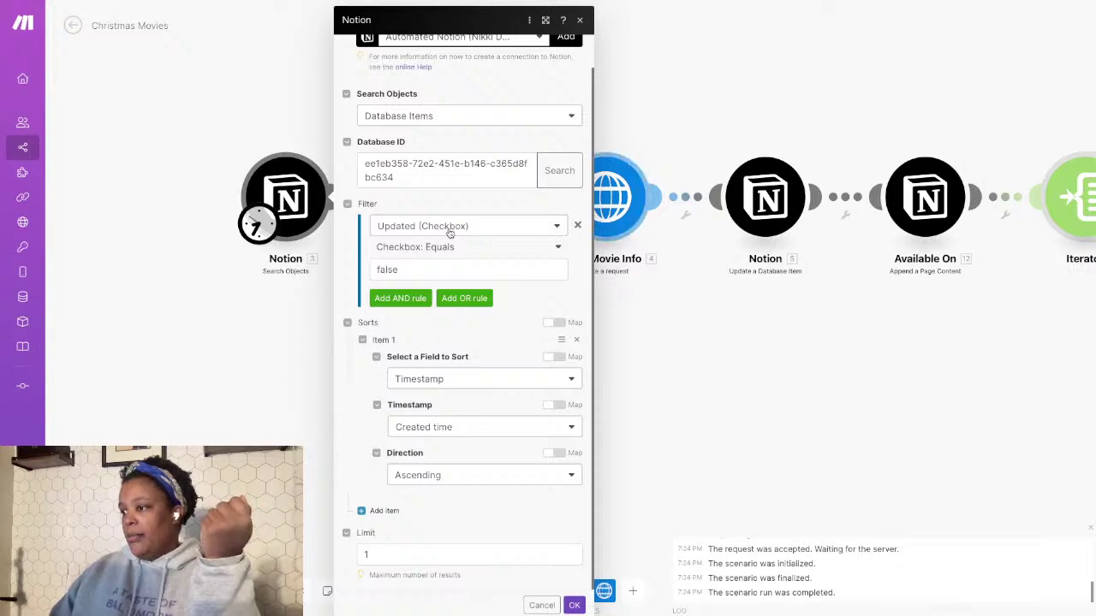
left_click(394, 268)
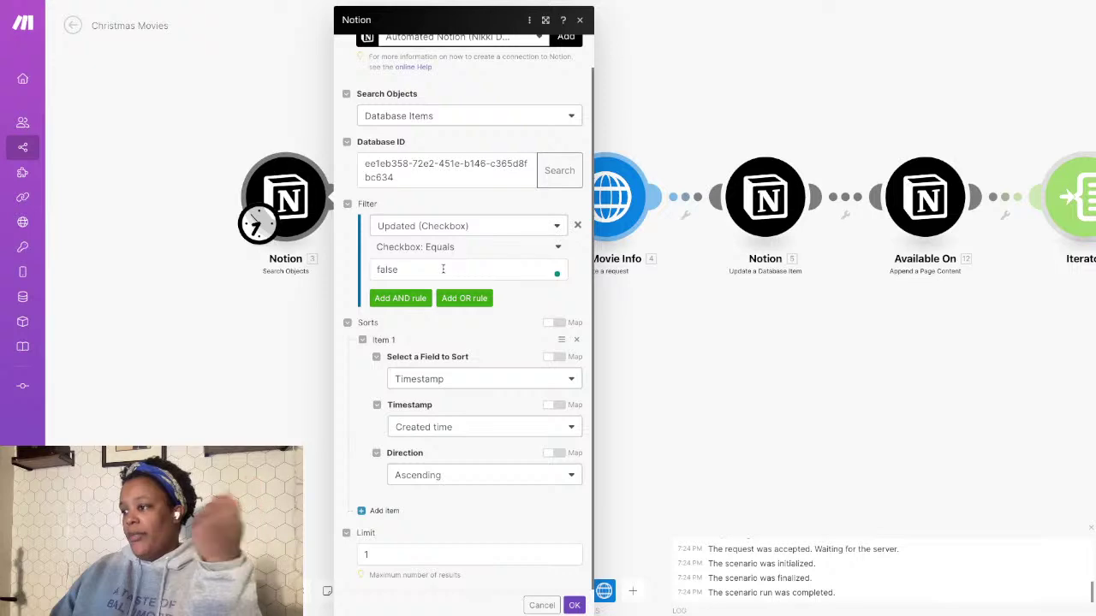
left_click(542, 605)
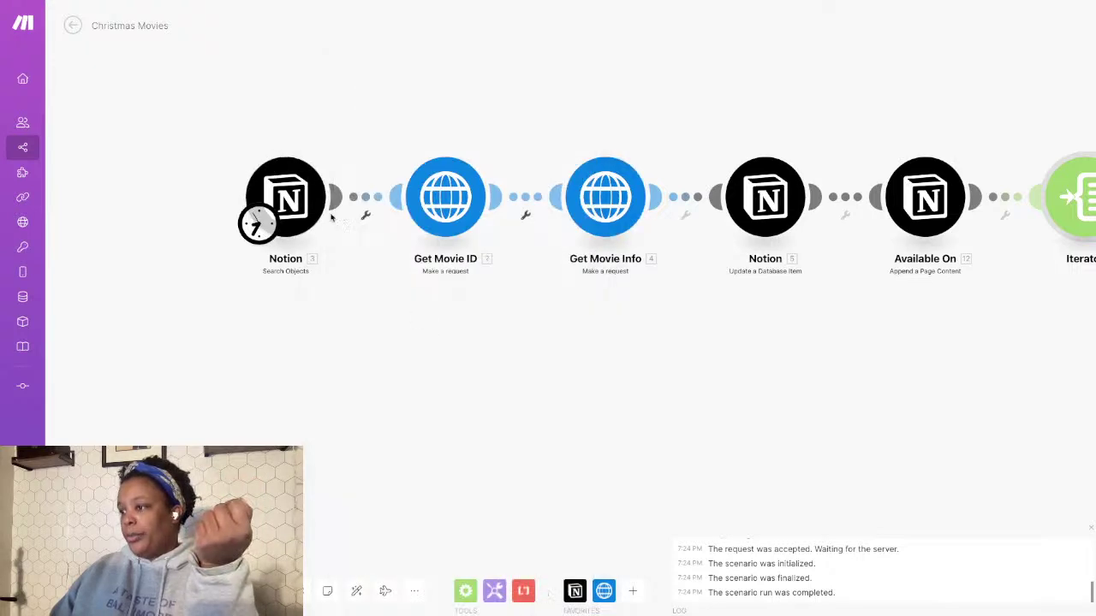
scroll(633, 372, "up", 2)
left_click_drag(460, 364, 471, 473)
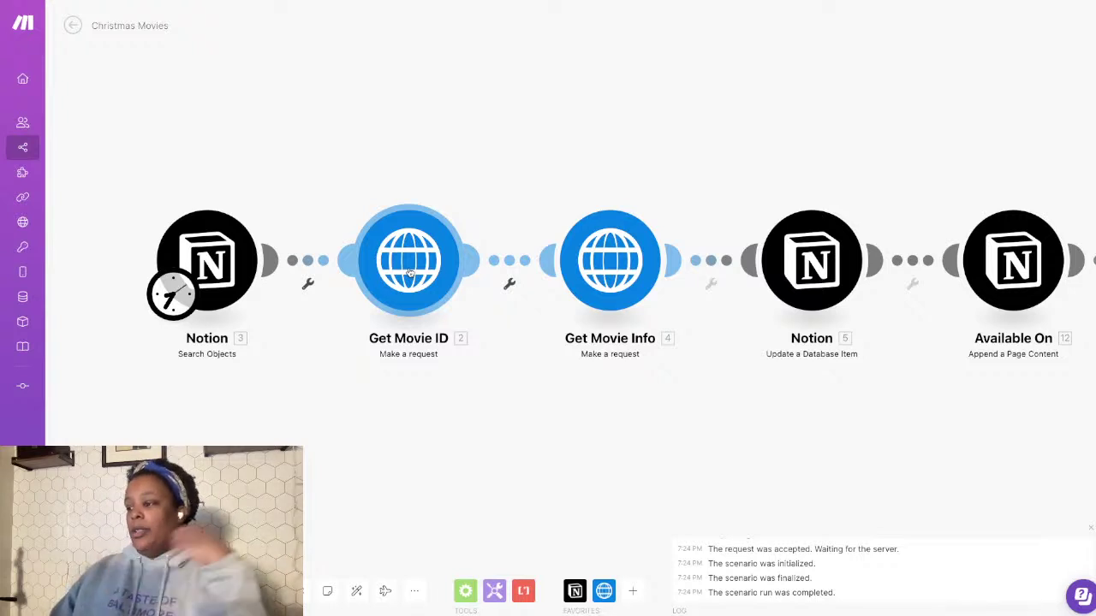
left_click_drag(697, 420, 468, 413)
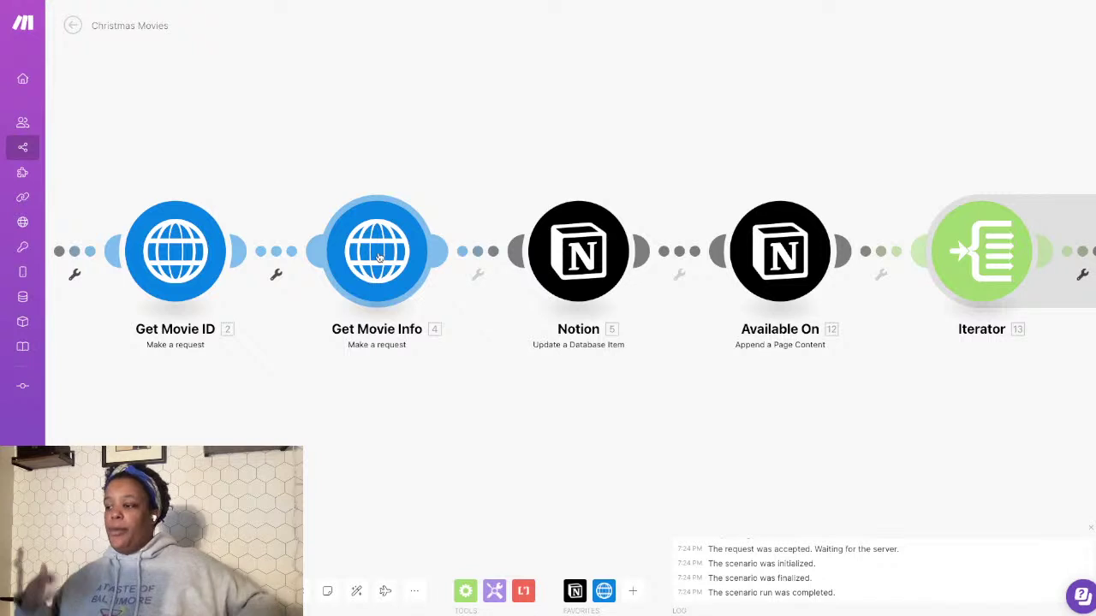
left_click_drag(622, 433, 482, 435)
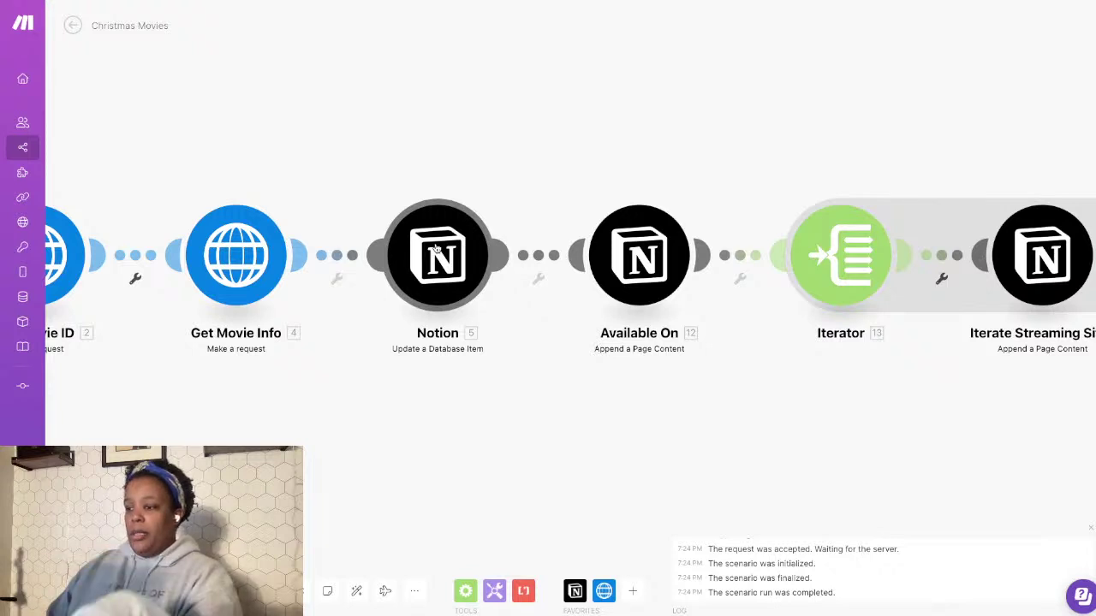
left_click_drag(759, 423, 582, 433)
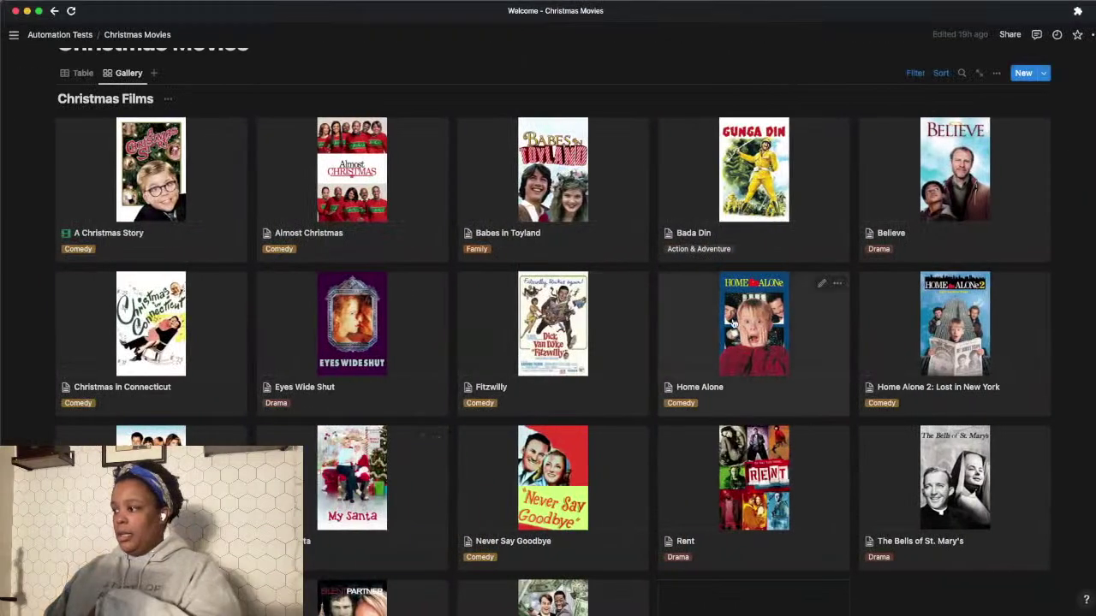
left_click(732, 320)
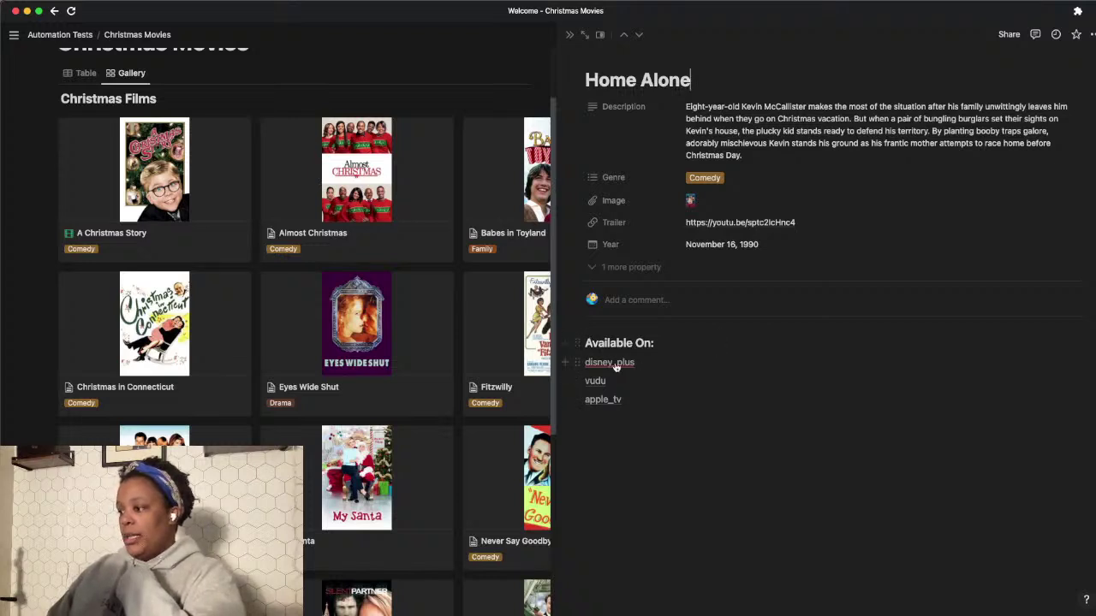
mouse_move(627, 368)
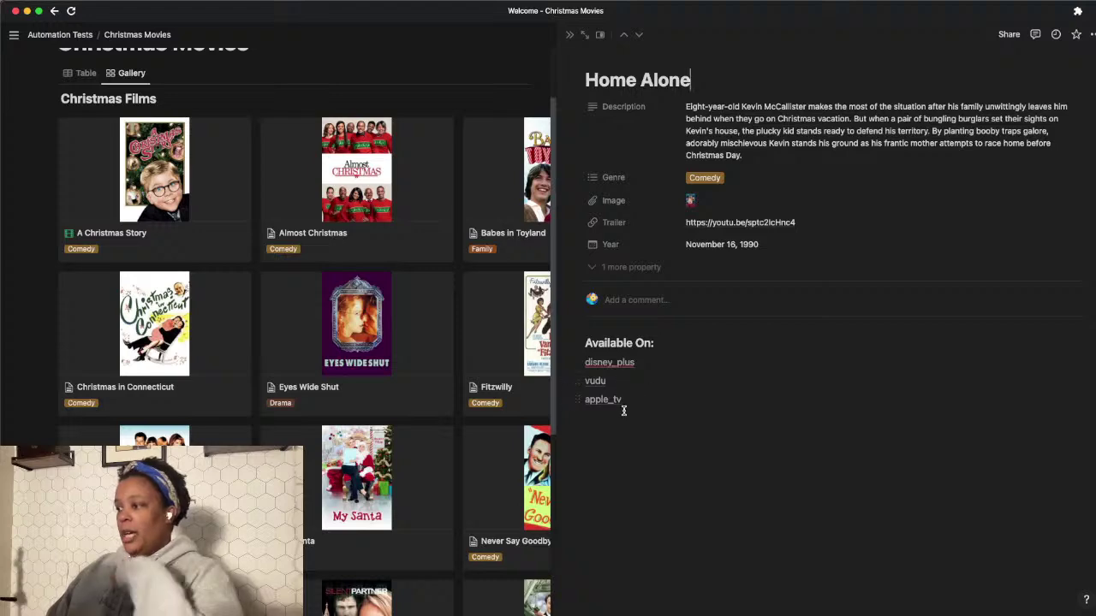
key("super+Tab")
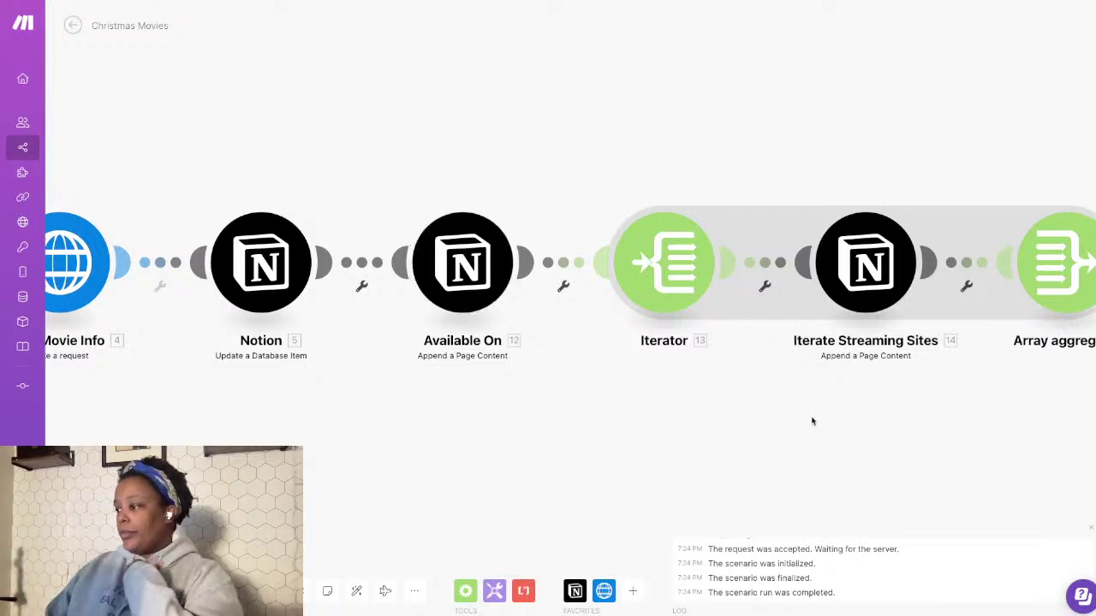
left_click_drag(737, 419, 491, 431)
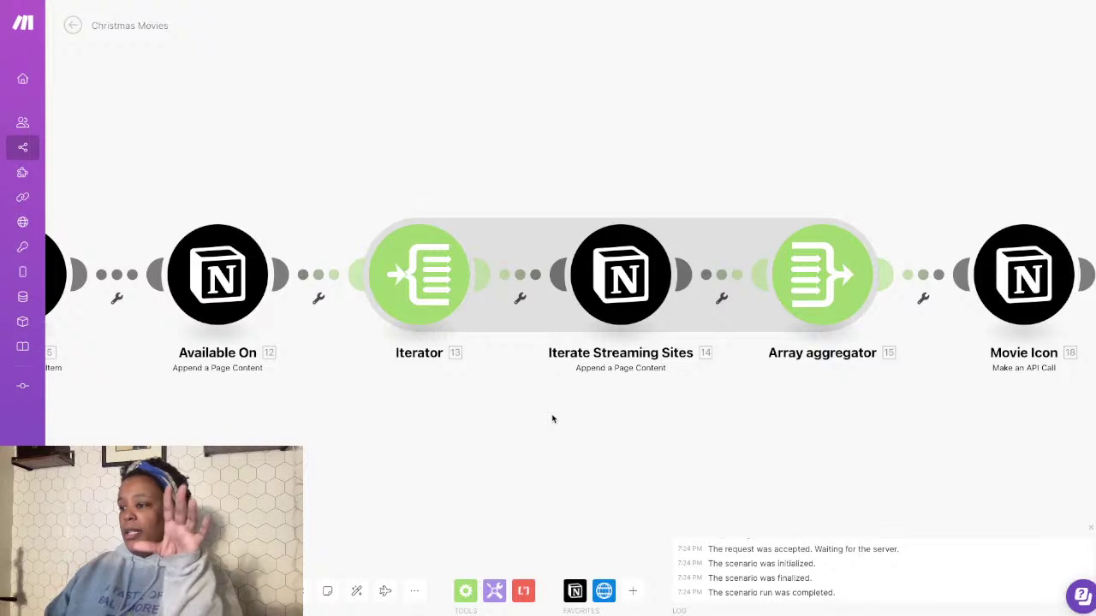
left_click_drag(553, 419, 531, 419)
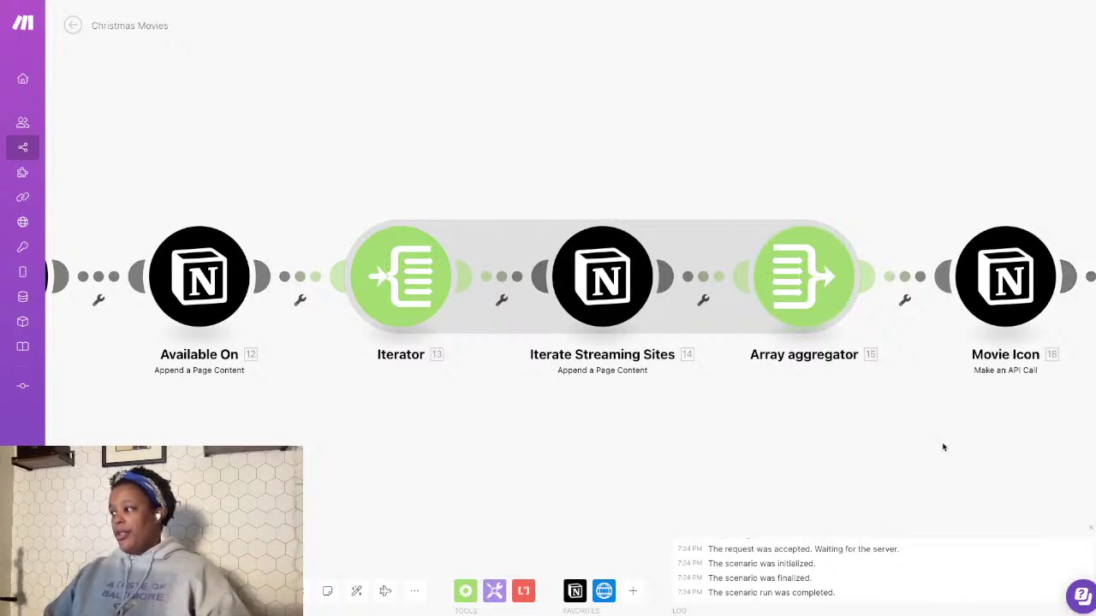
left_click_drag(915, 447, 494, 447)
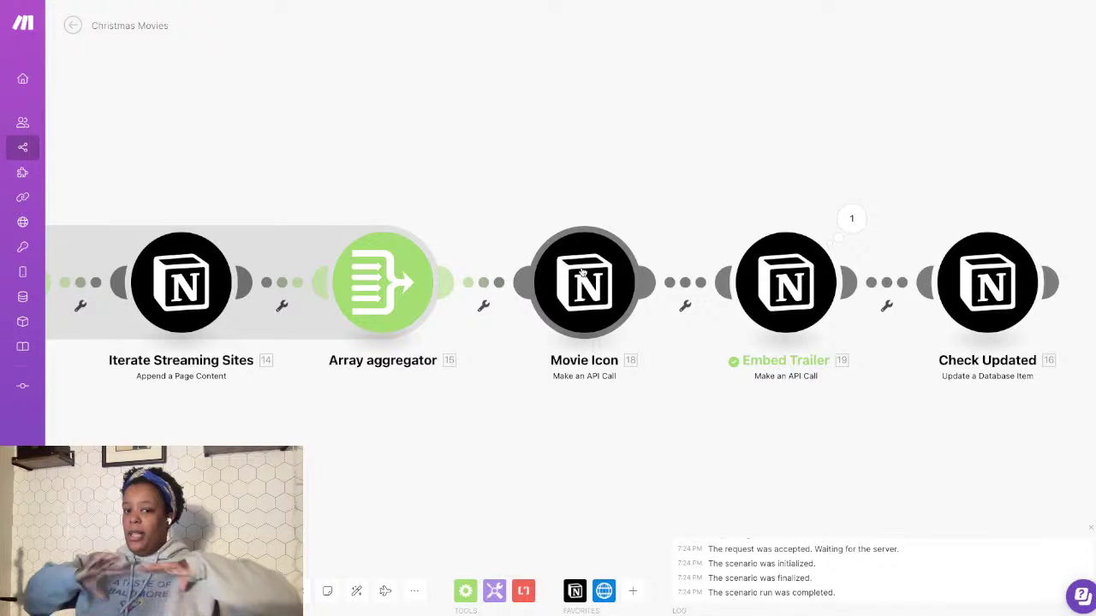
scroll(582, 273, "down", 2)
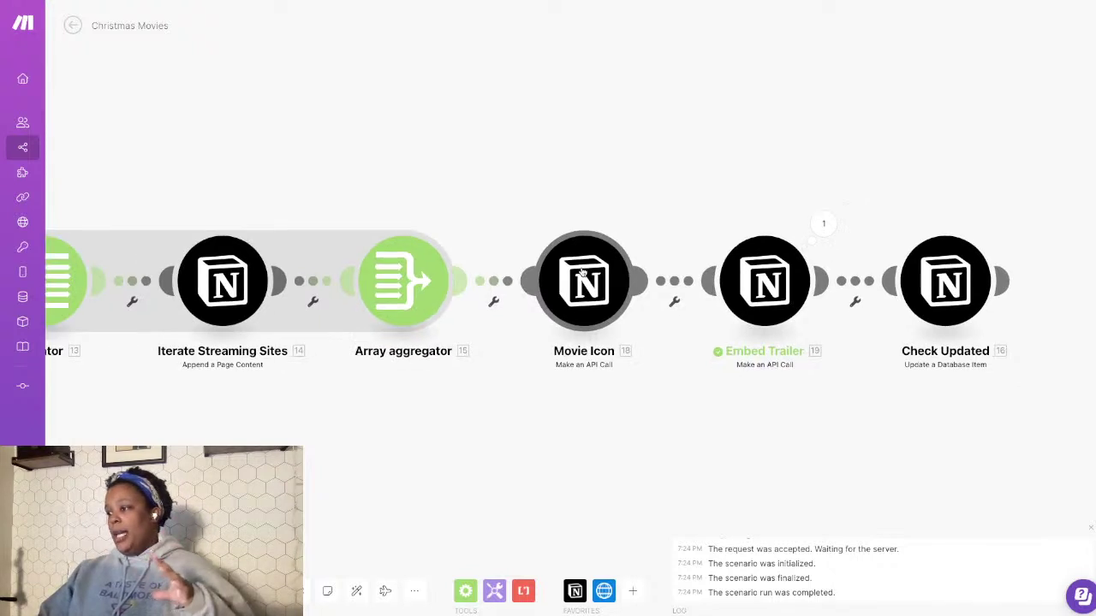
scroll(582, 273, "up", 3)
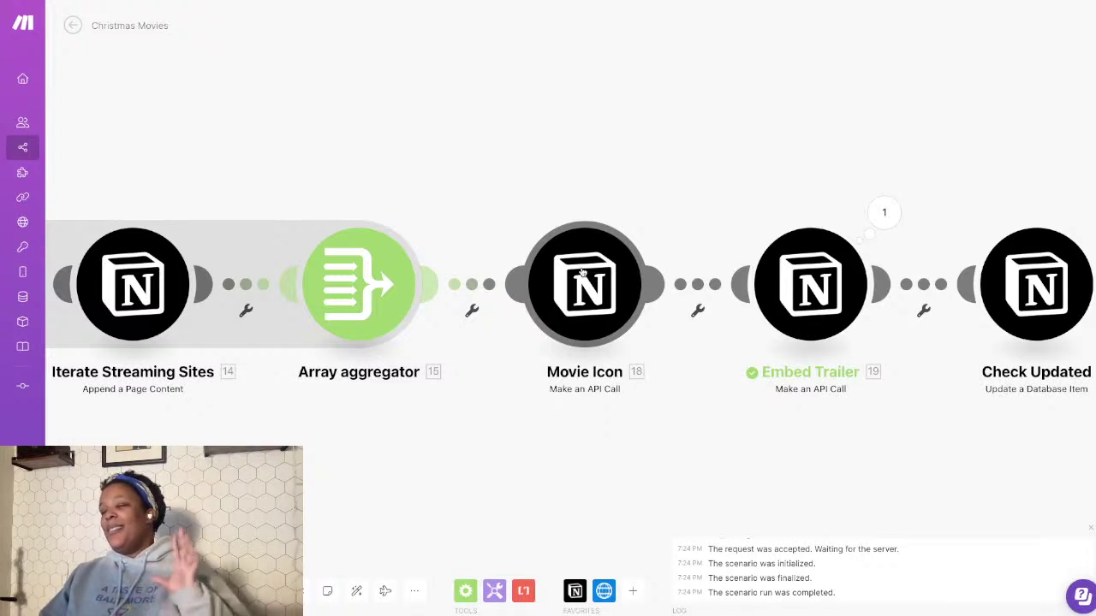
left_click(582, 272)
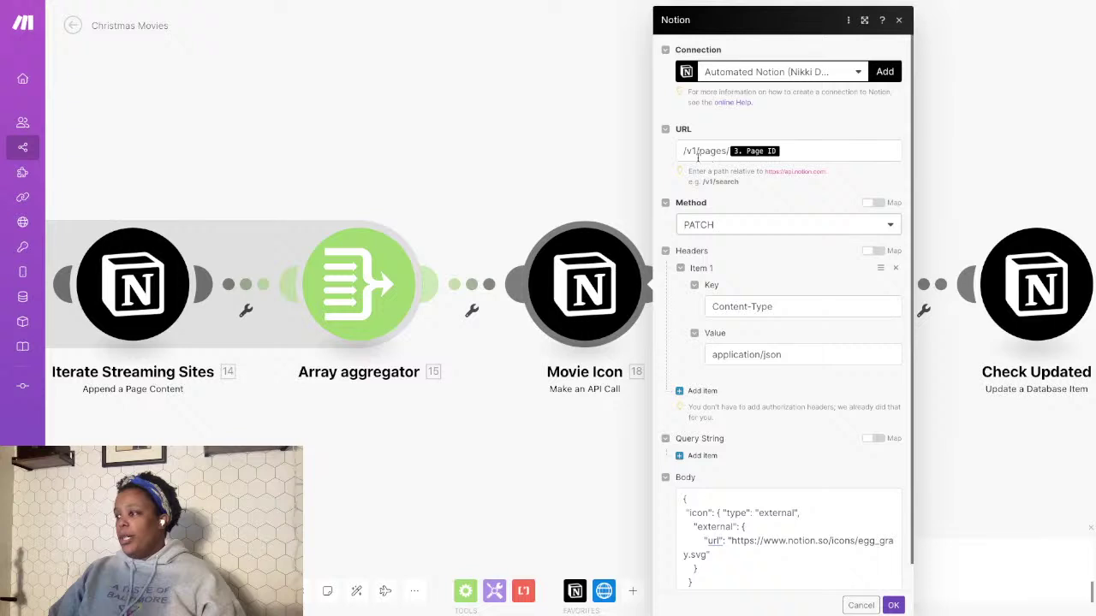
- Review the Movie Icon module's PATCH request body with its egg_gray.svg external icon
mouse_move(769, 151)
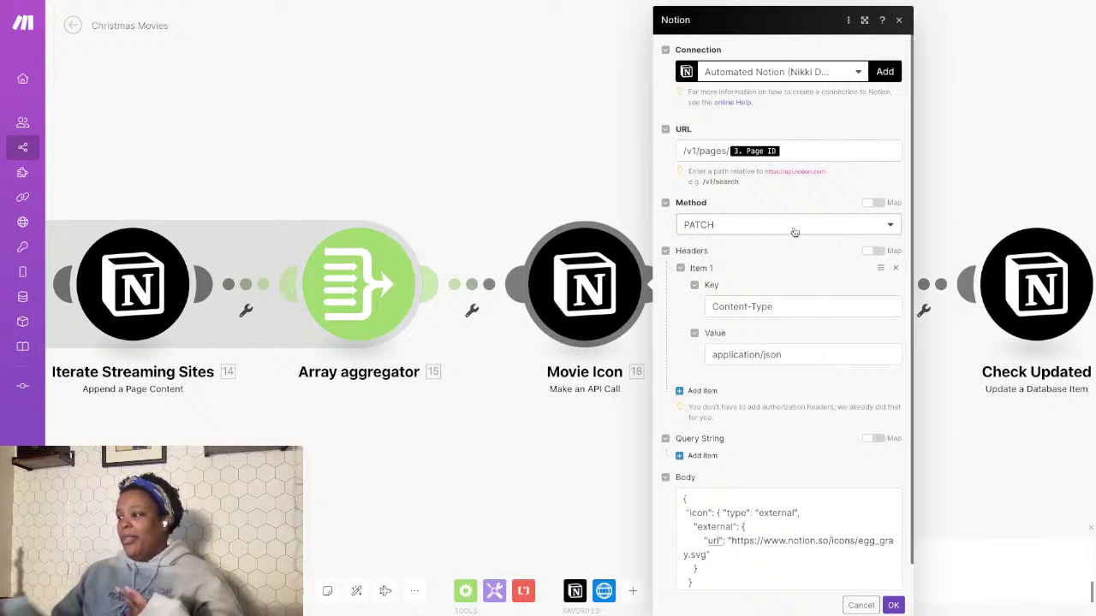
scroll(823, 282, "down", 1)
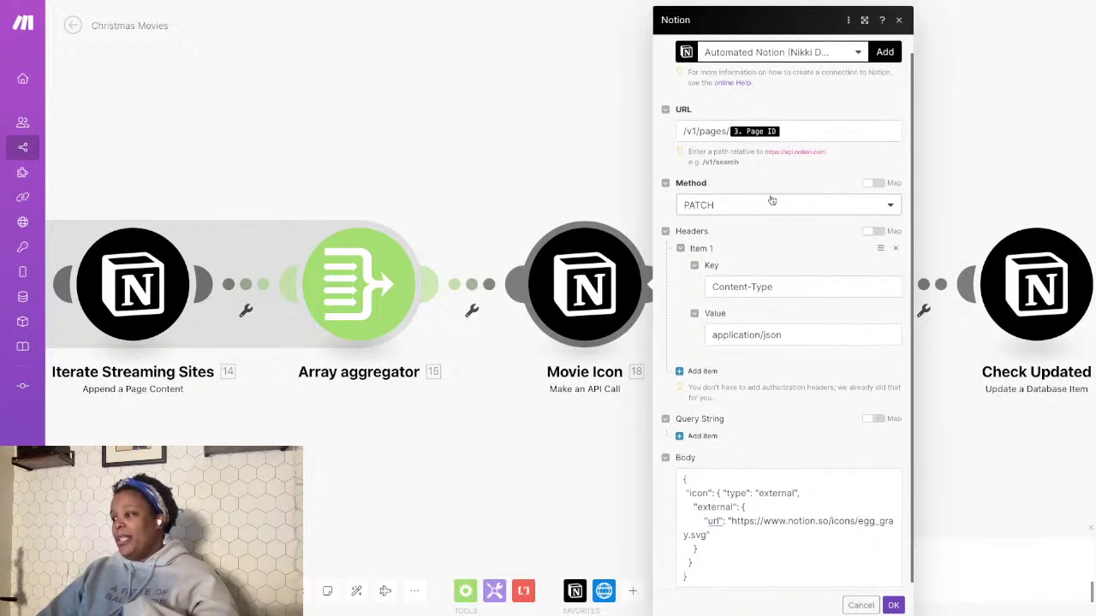
scroll(745, 237, "down", 1)
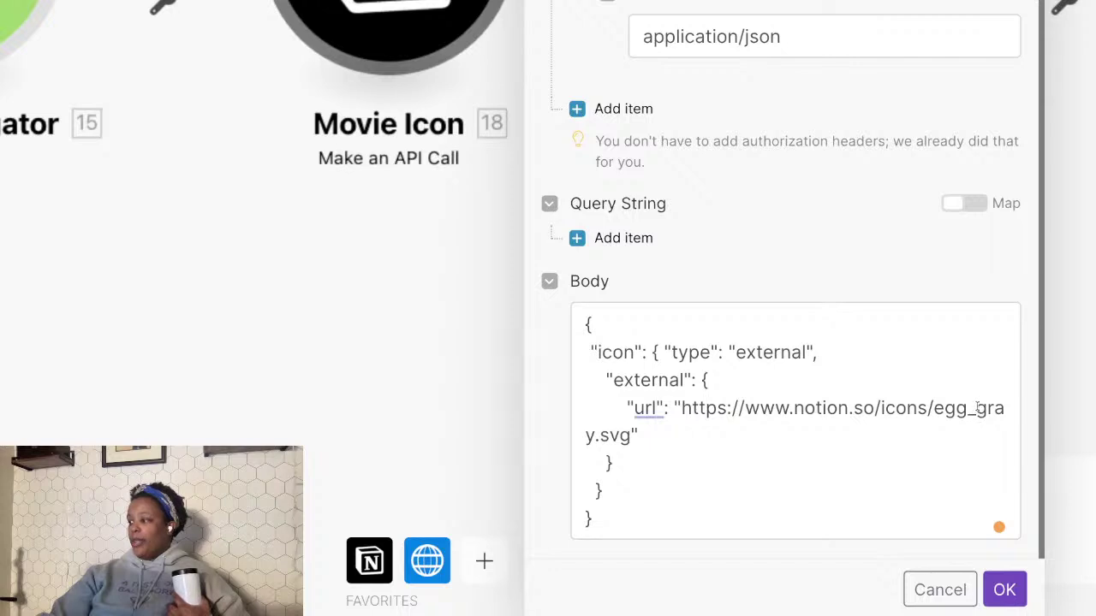
- Change the Movie Icon body's icon URL from egg_gray.svg to movie_green.svg and confirm with OK
left_click_drag(977, 408, 638, 436)
left_click(778, 428)
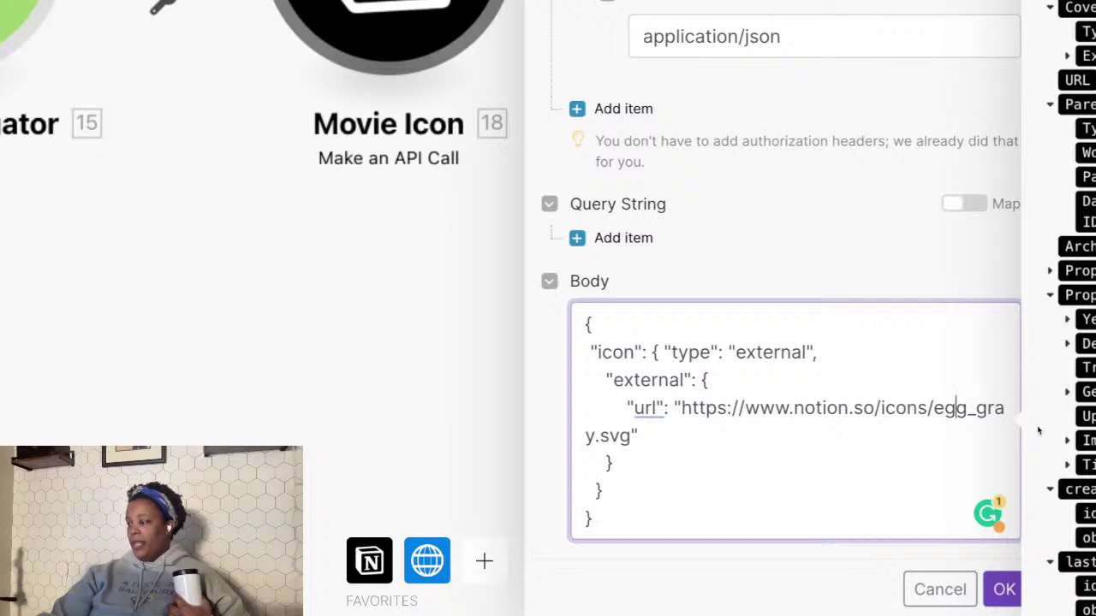
left_click(967, 408)
key("BackSpace")
key("BackSpace")
key("BackSpace")
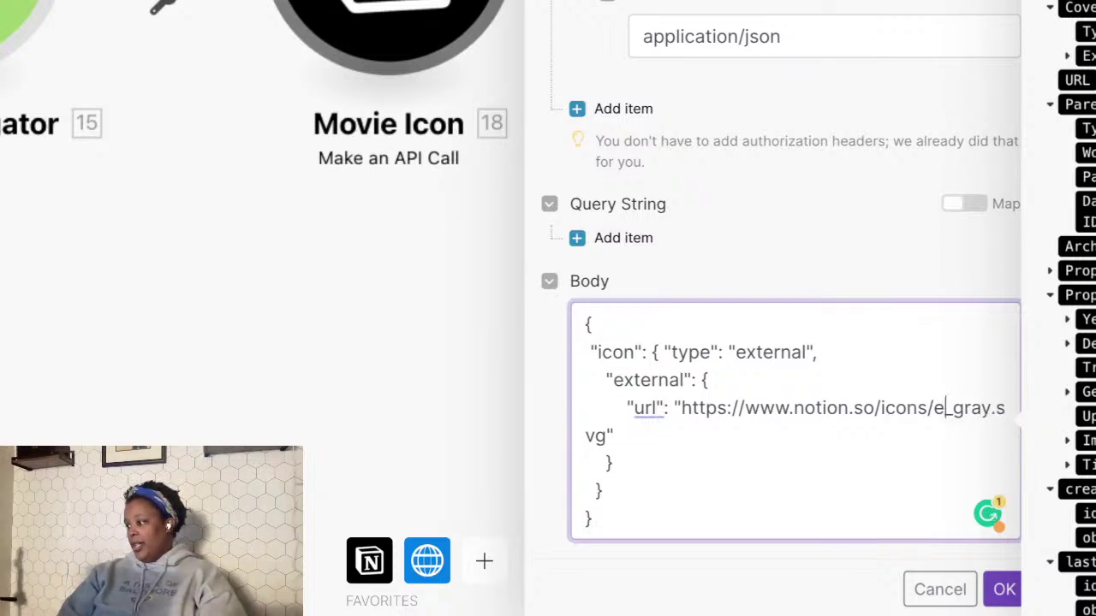
type("mov")
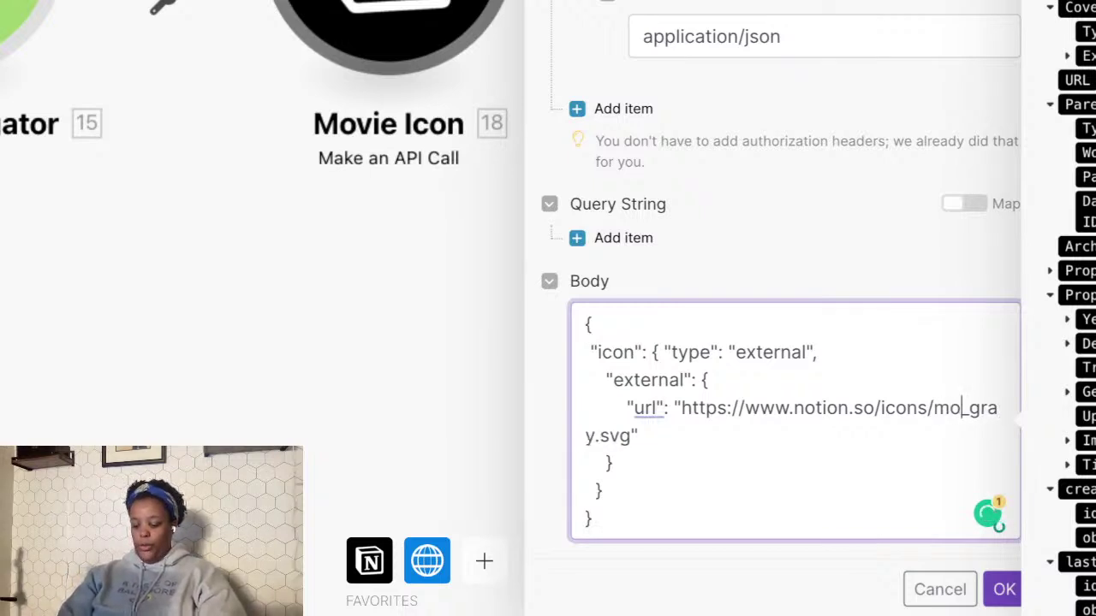
type("ie")
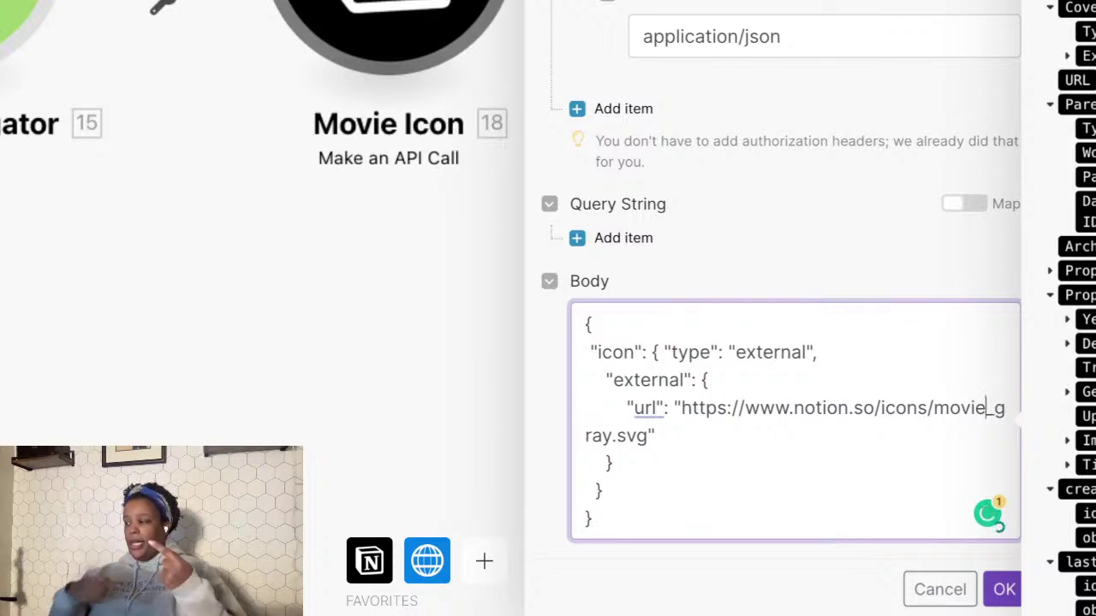
key("Right")
key("Right")
key("Right")
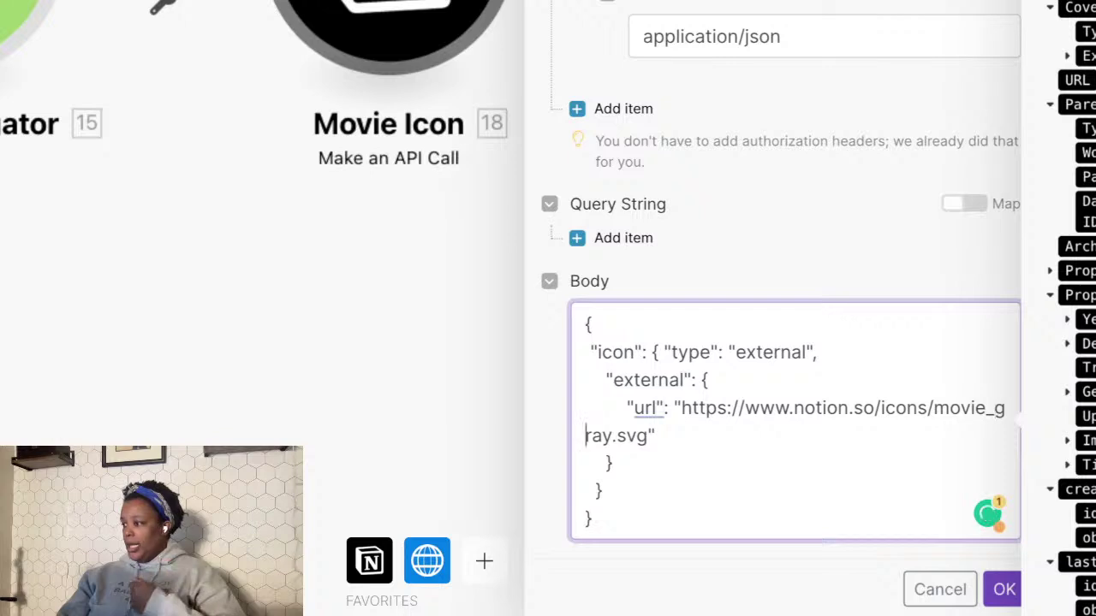
key("Right")
key("Right")
key("BackSpace")
key("BackSpace")
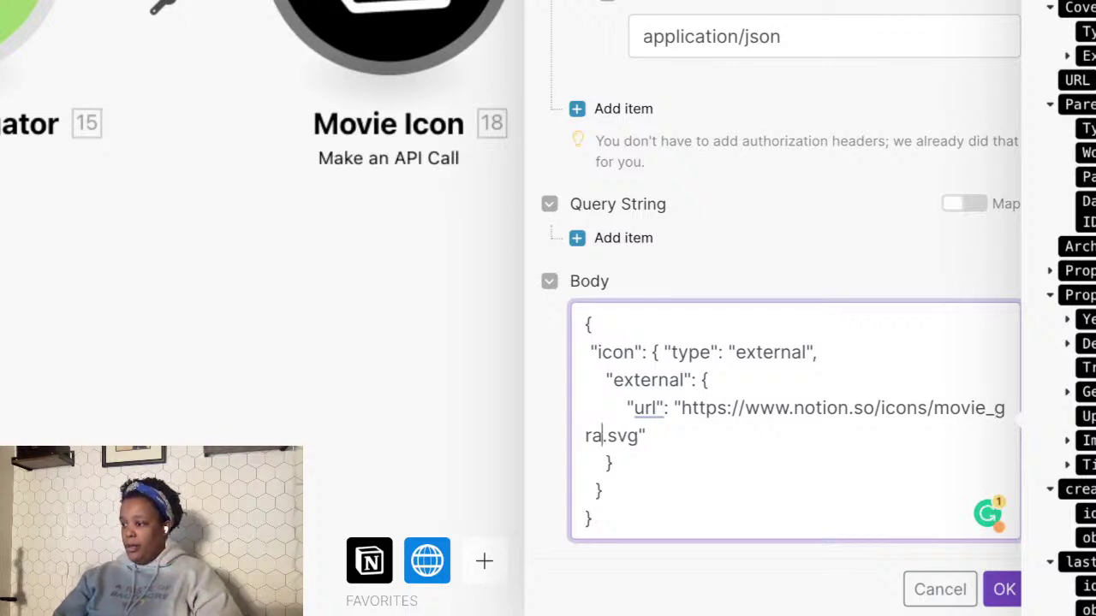
type("een")
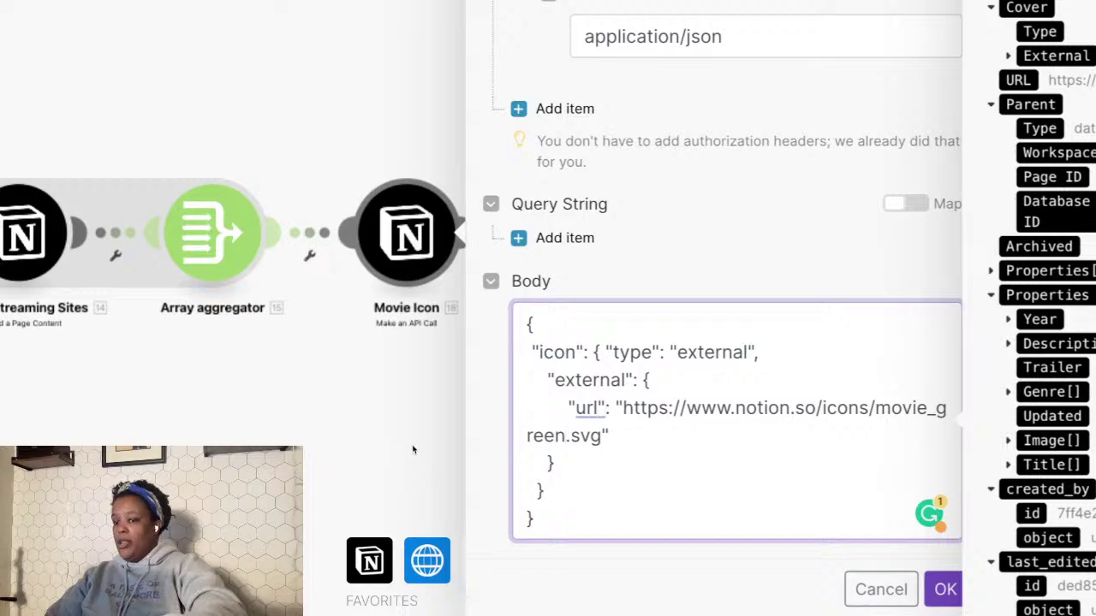
left_click(662, 487)
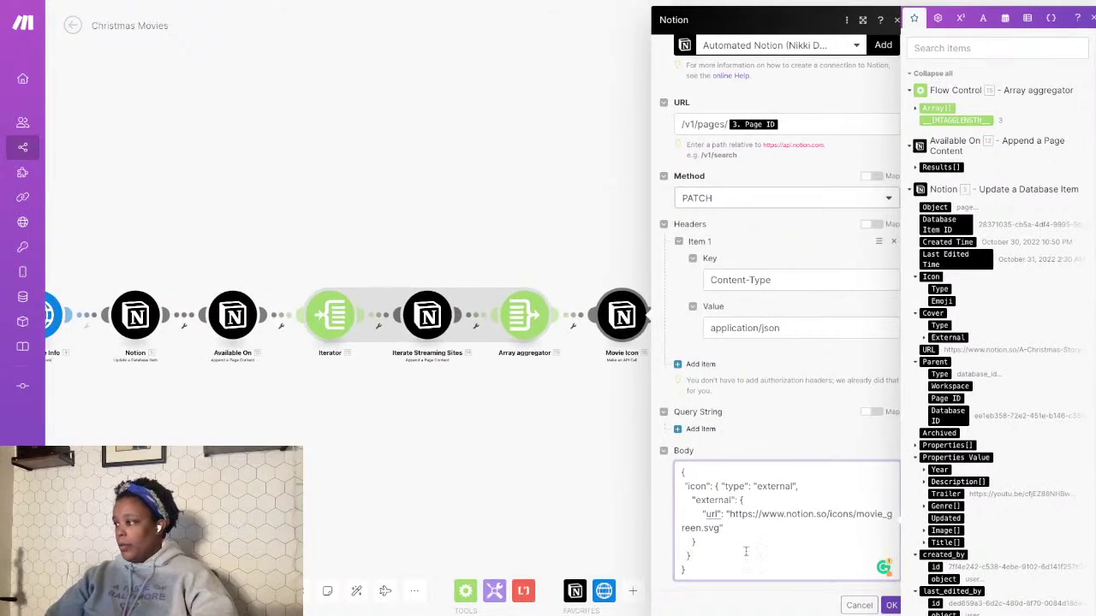
left_click(891, 606)
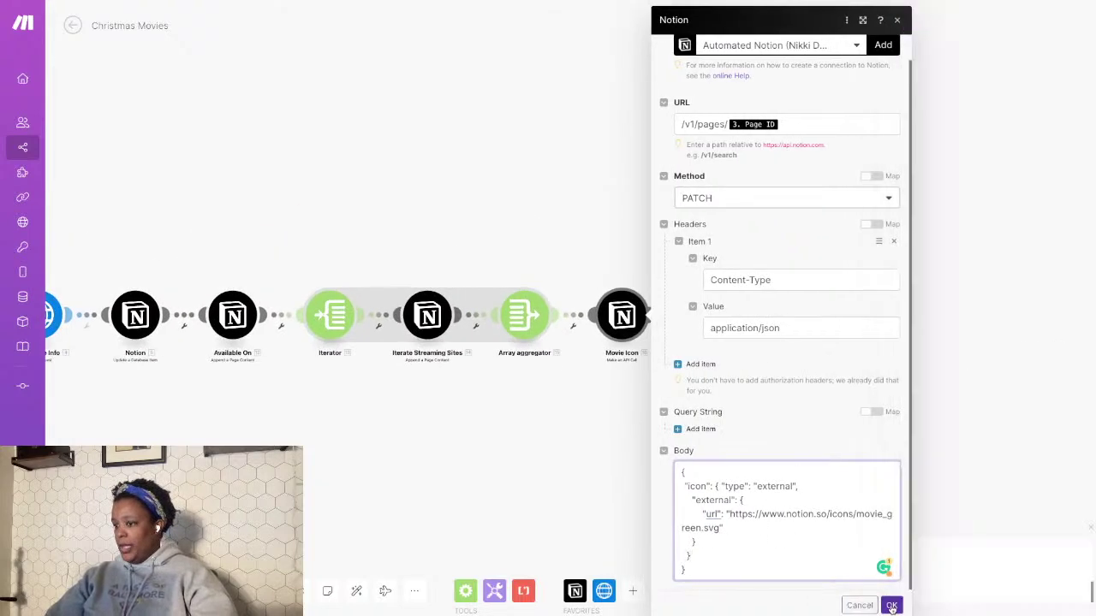
- Give the Home Alone Notion page a green film icon, then return to Make
key("ctrl+Left")
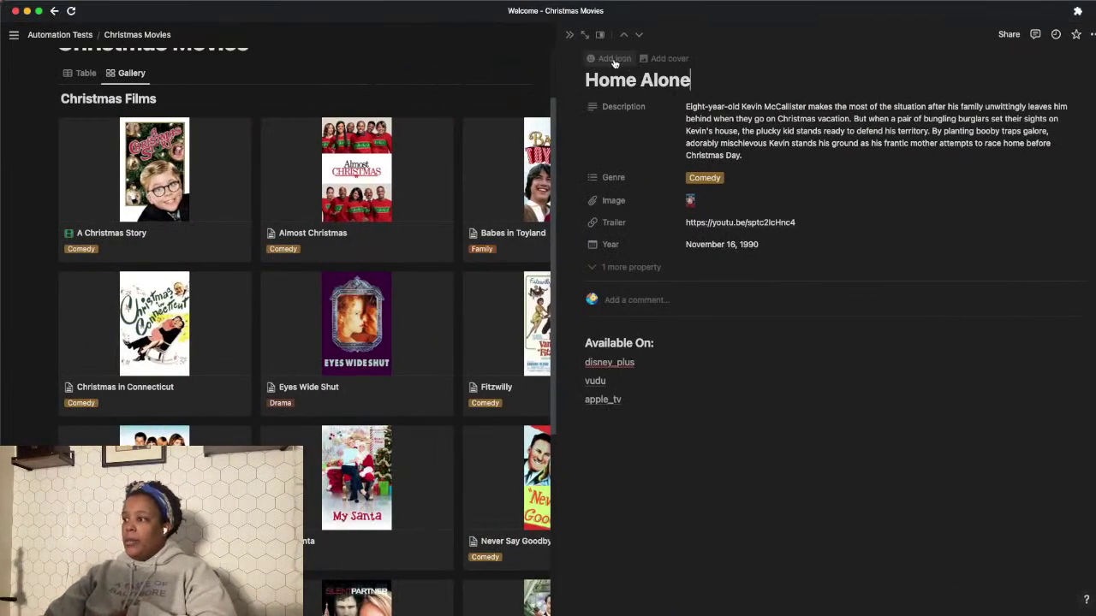
left_click(612, 57)
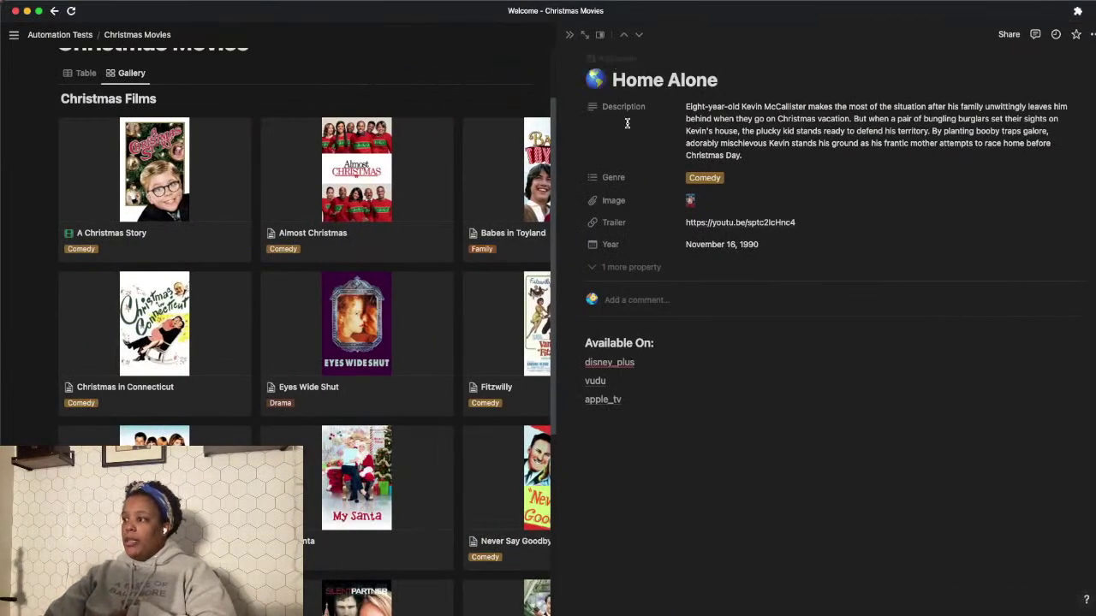
left_click(595, 79)
left_click(530, 104)
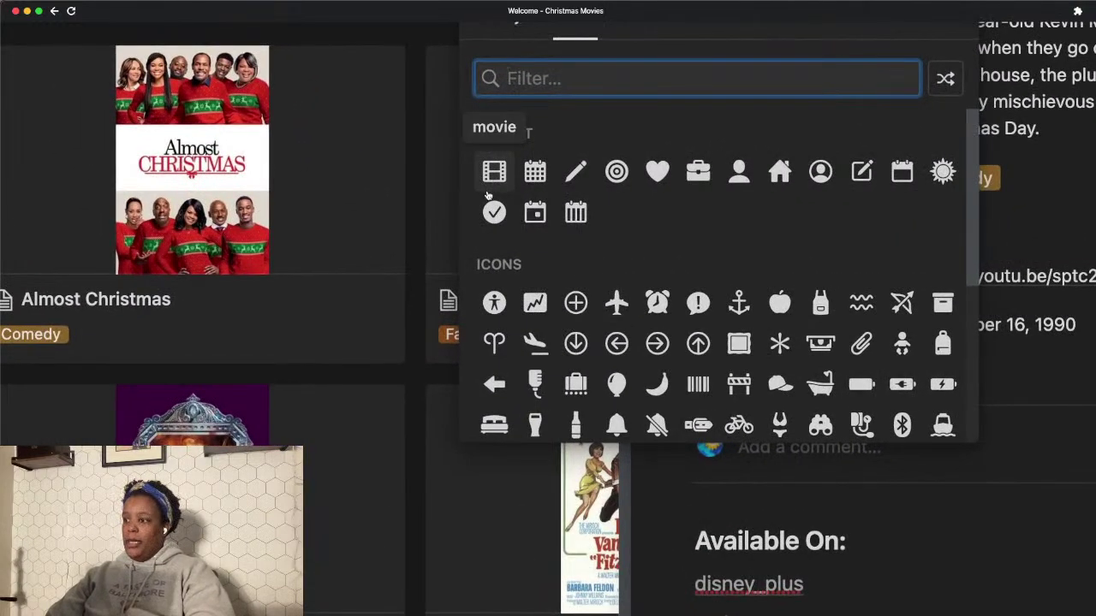
right_click(493, 174)
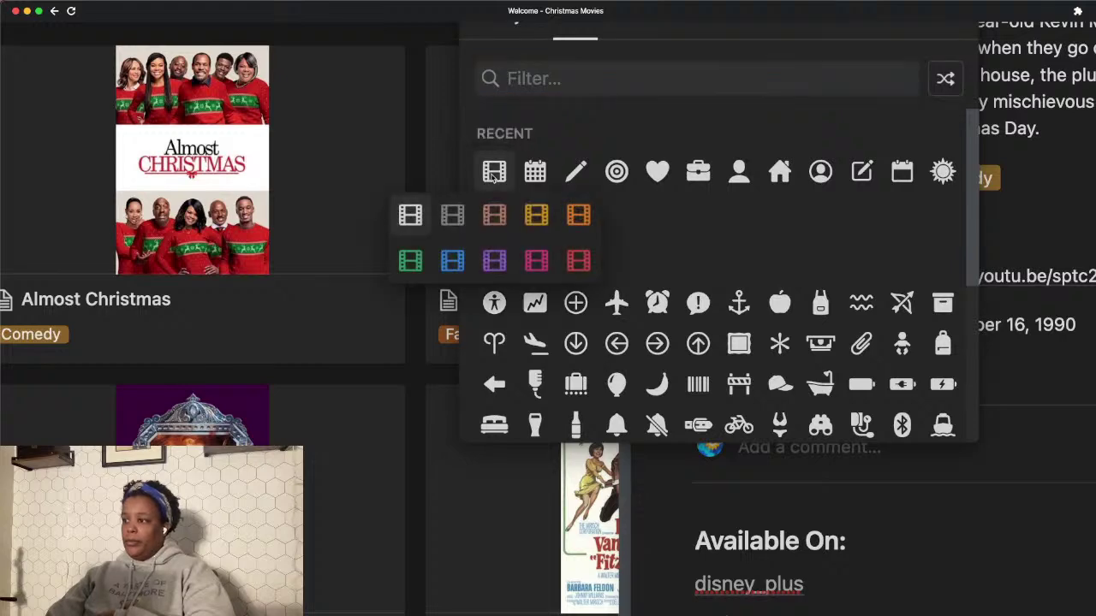
left_click(452, 260)
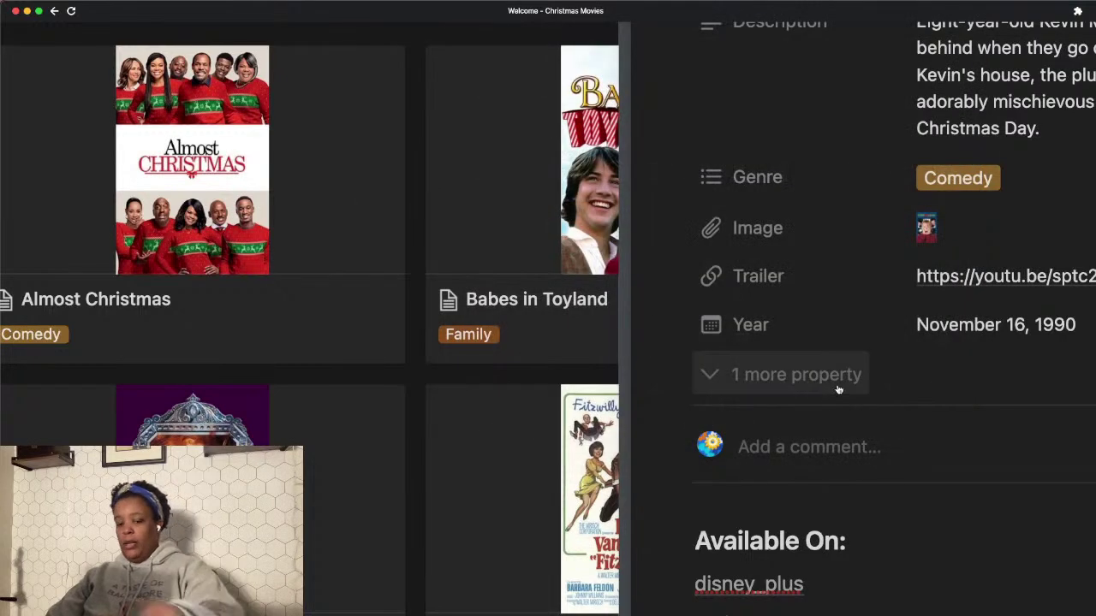
key("super+0")
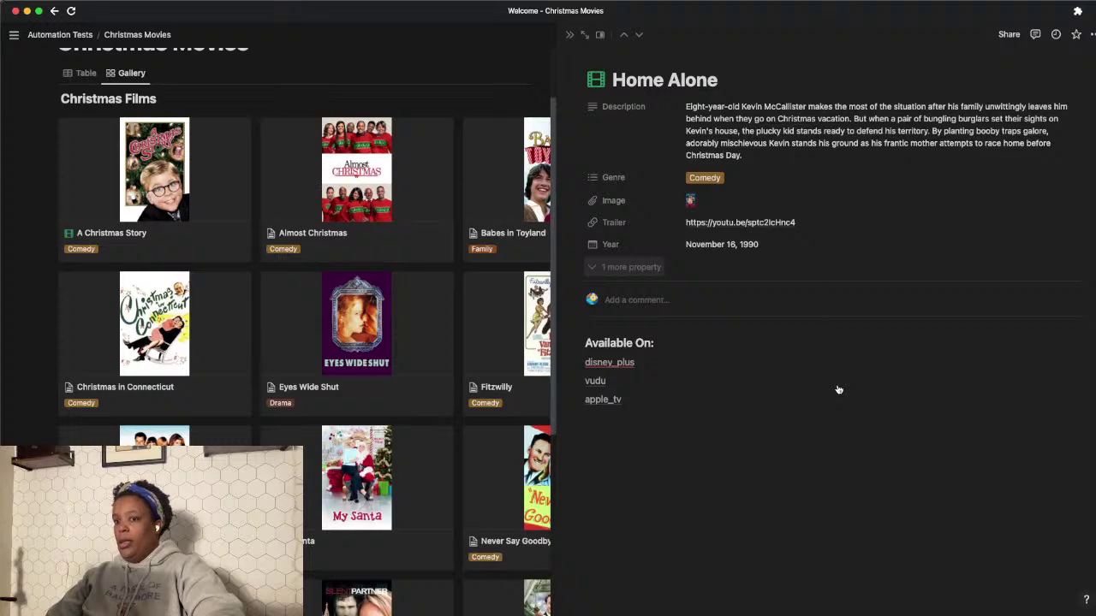
key("super+Tab")
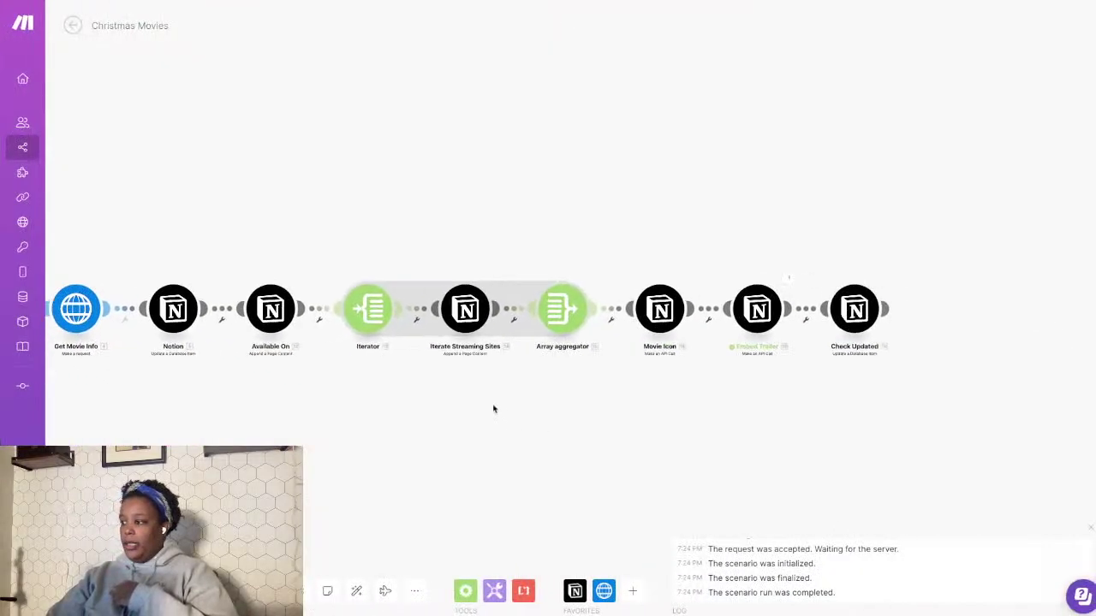
- Reopen the Movie Icon module and confirm its green-icon settings with OK
scroll(650, 396, "up", 3)
scroll(650, 398, "up", 2)
left_click(655, 366)
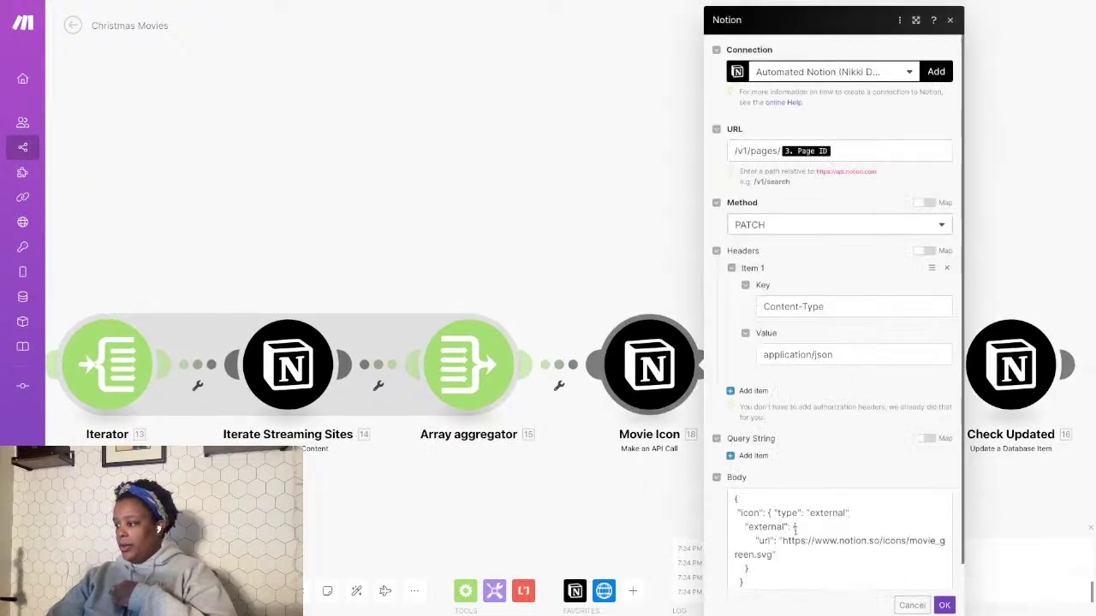
key("Escape")
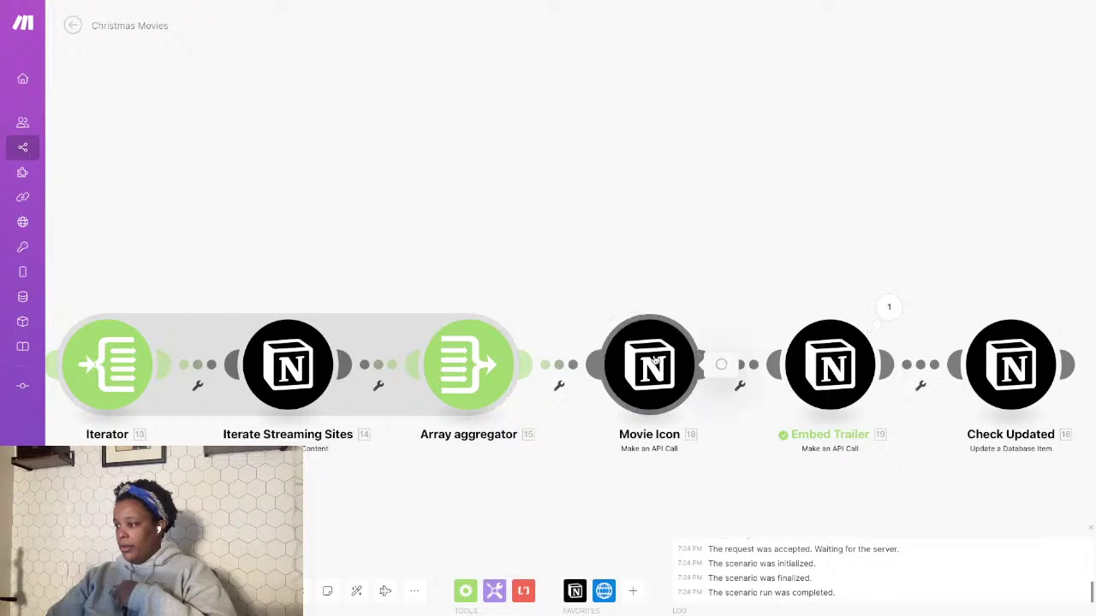
left_click(656, 359)
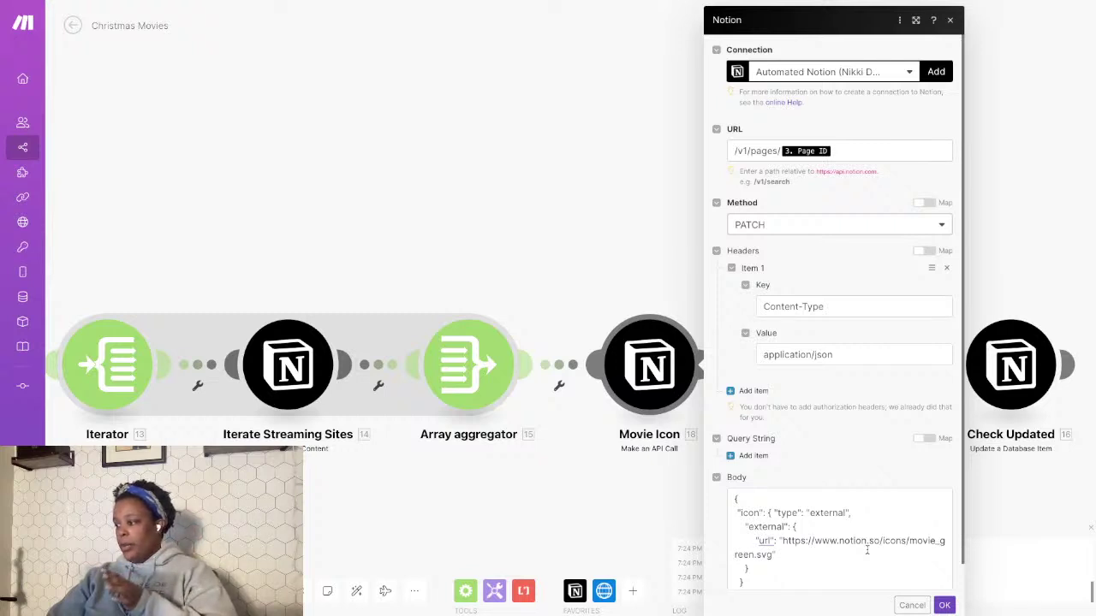
left_click(949, 606)
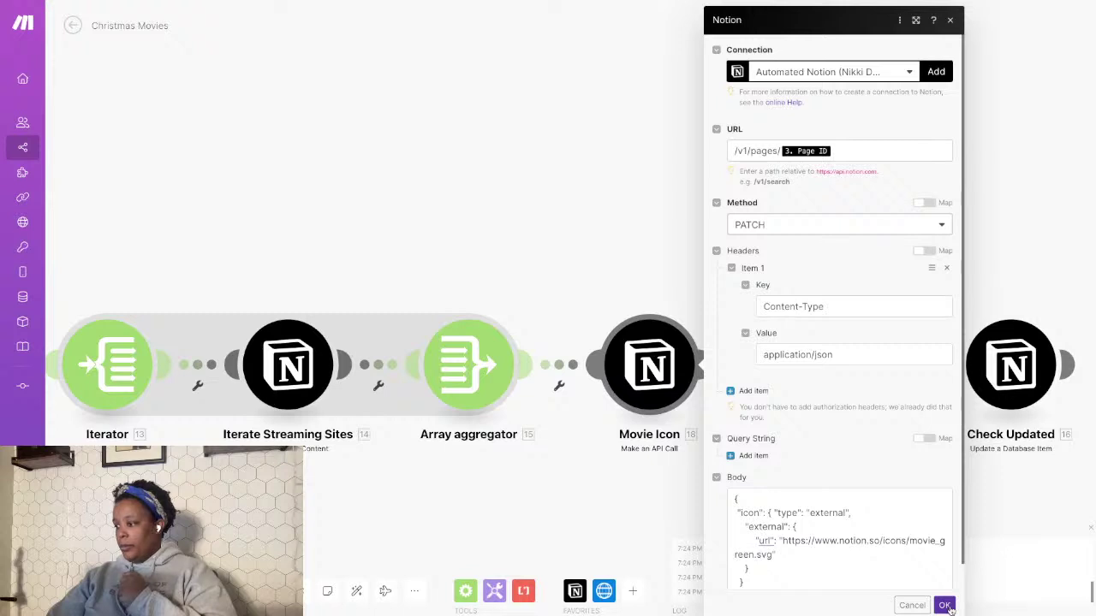
- Save the scenario and pan the canvas to show the final modules
left_click(270, 591)
left_click_drag(744, 512, 597, 457)
scroll(702, 425, "up", 2)
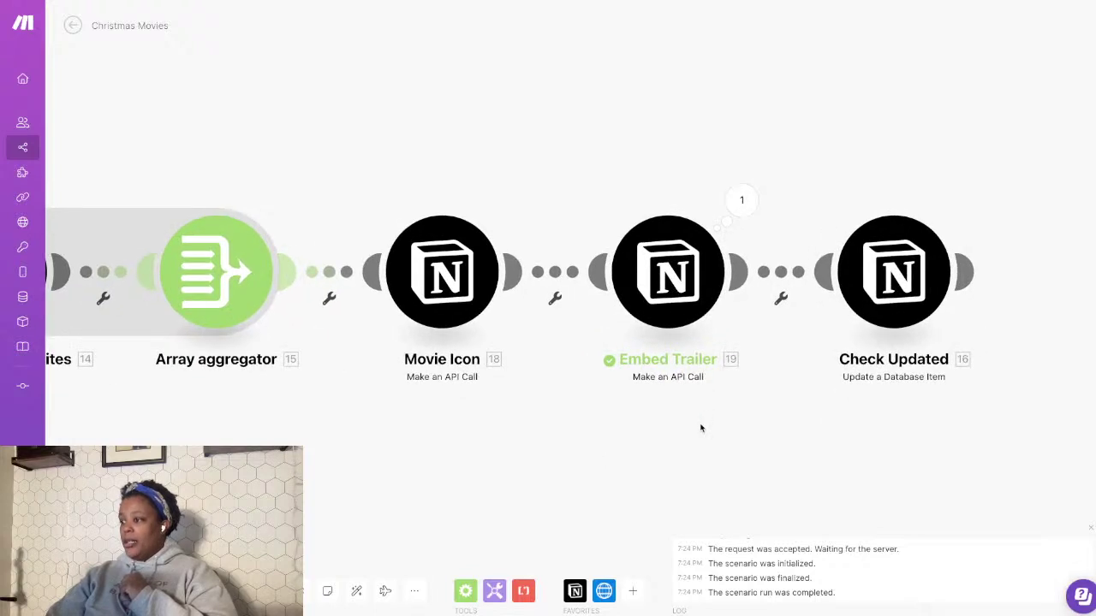
left_click_drag(663, 453, 653, 494)
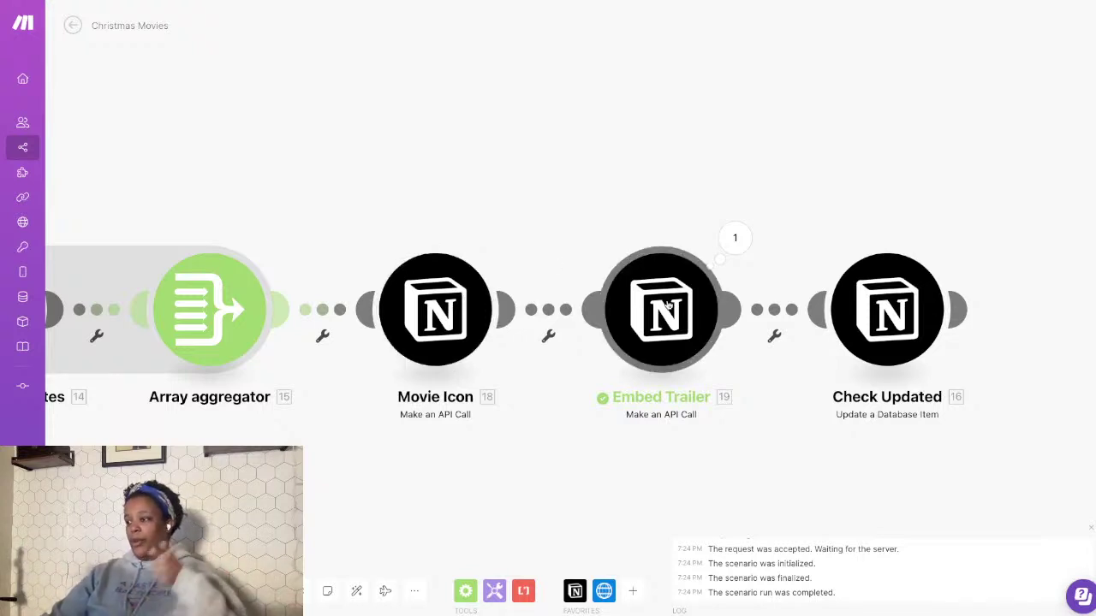
- Insert a slash into the Embed Trailer module's /v1/blocks//children URL and close its settings
left_click(667, 306)
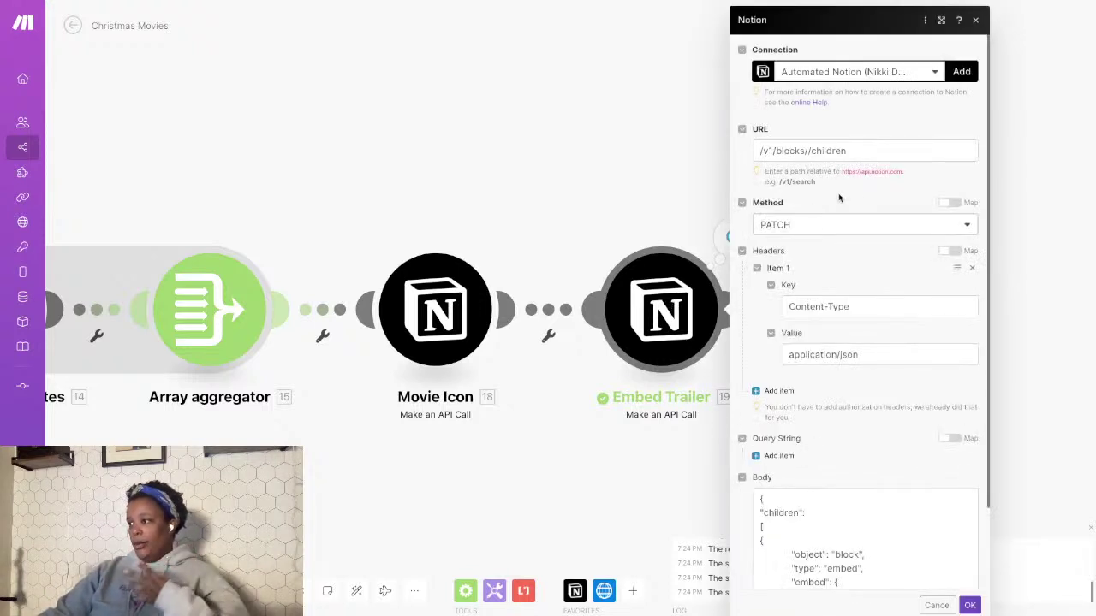
left_click(813, 155)
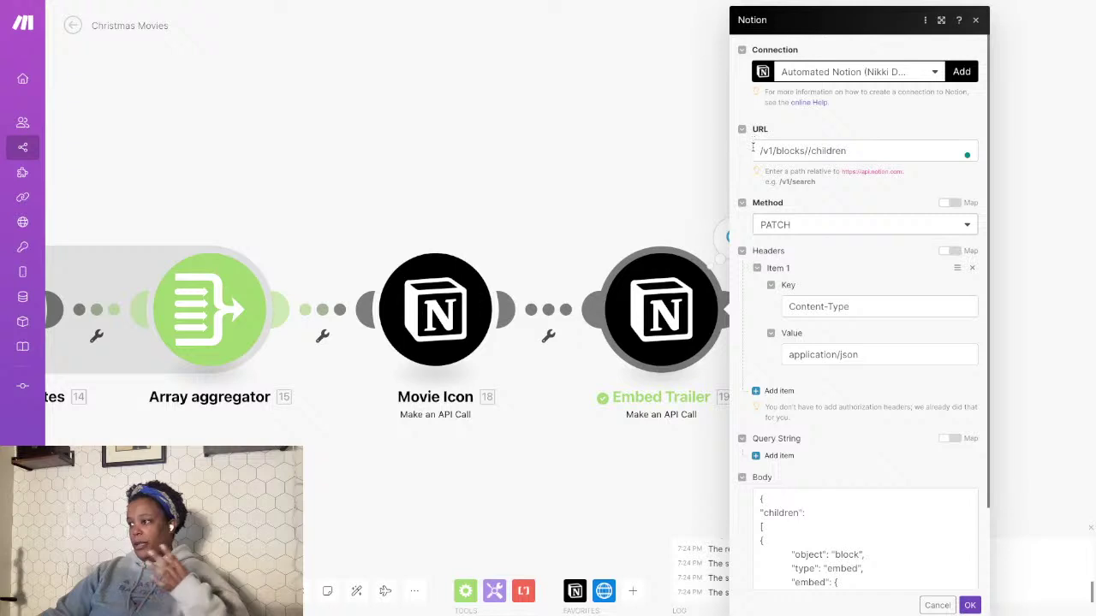
left_click(807, 151)
type("/")
left_click(866, 199)
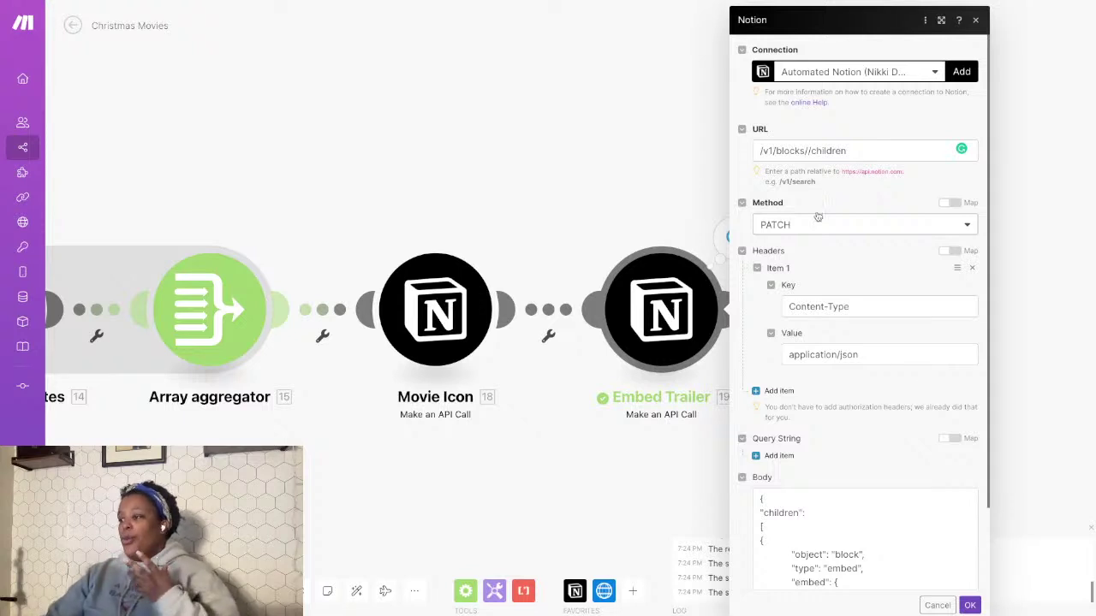
left_click(480, 161)
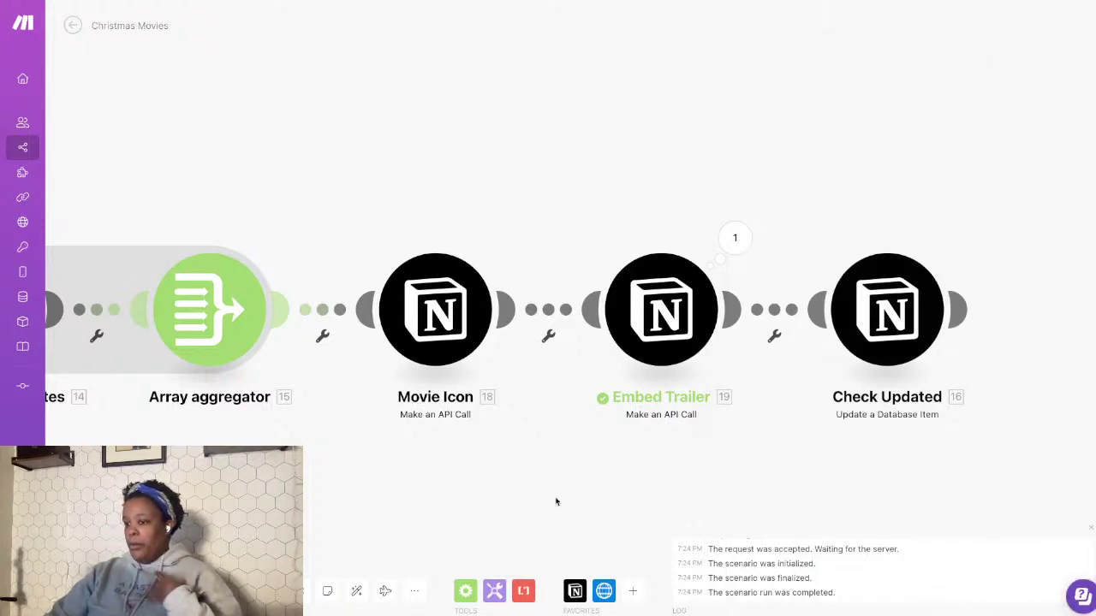
left_click_drag(522, 499, 540, 472)
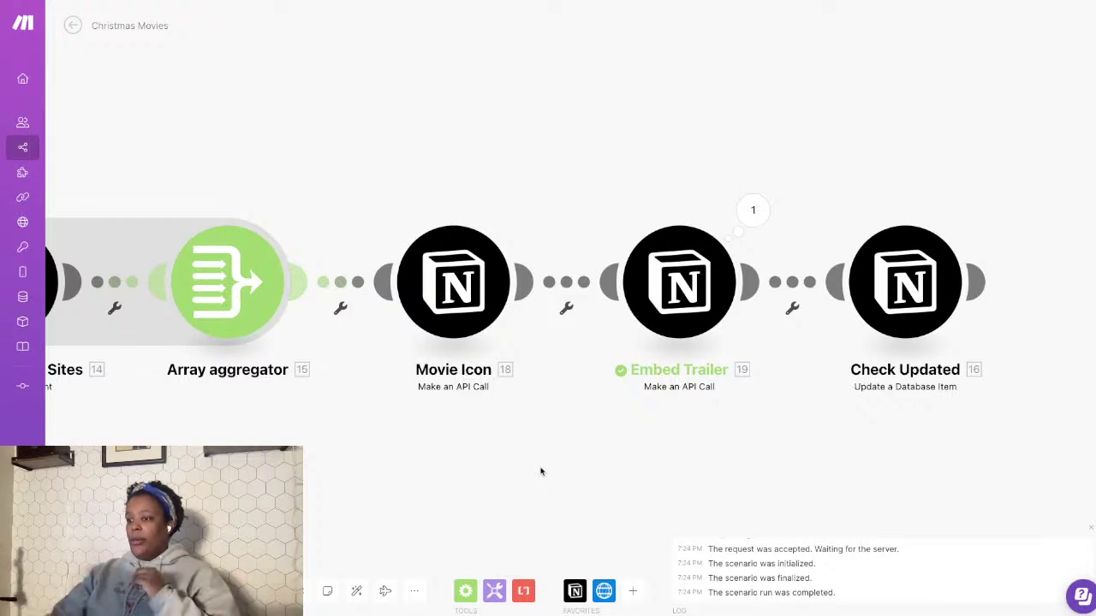
left_click_drag(394, 487, 542, 534)
- Add a Notion Append a Page Content module and place it below the chain
left_click(574, 590)
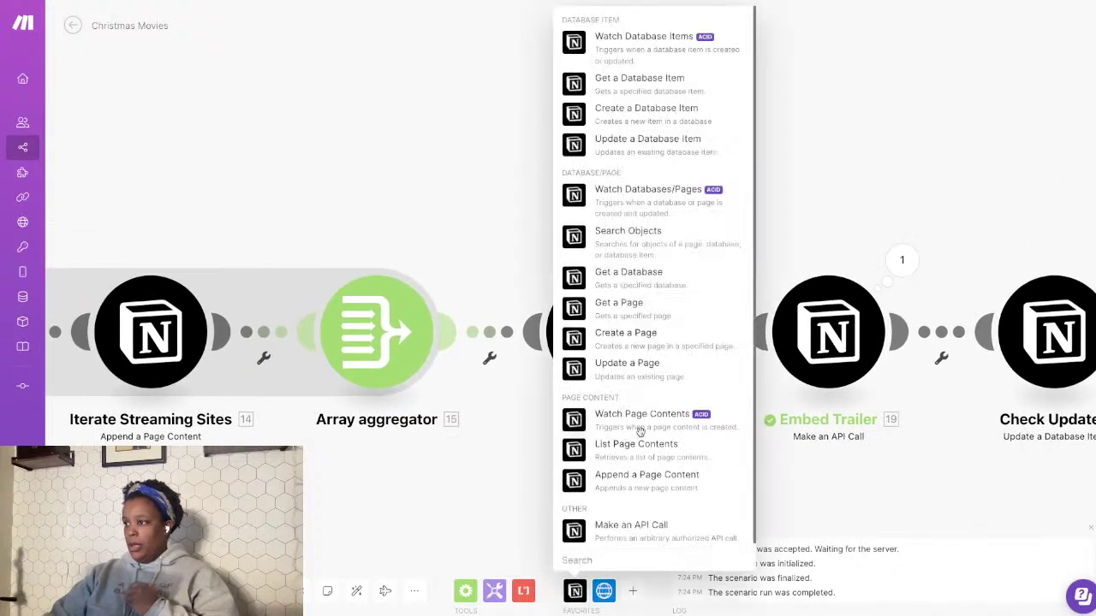
left_click(633, 484)
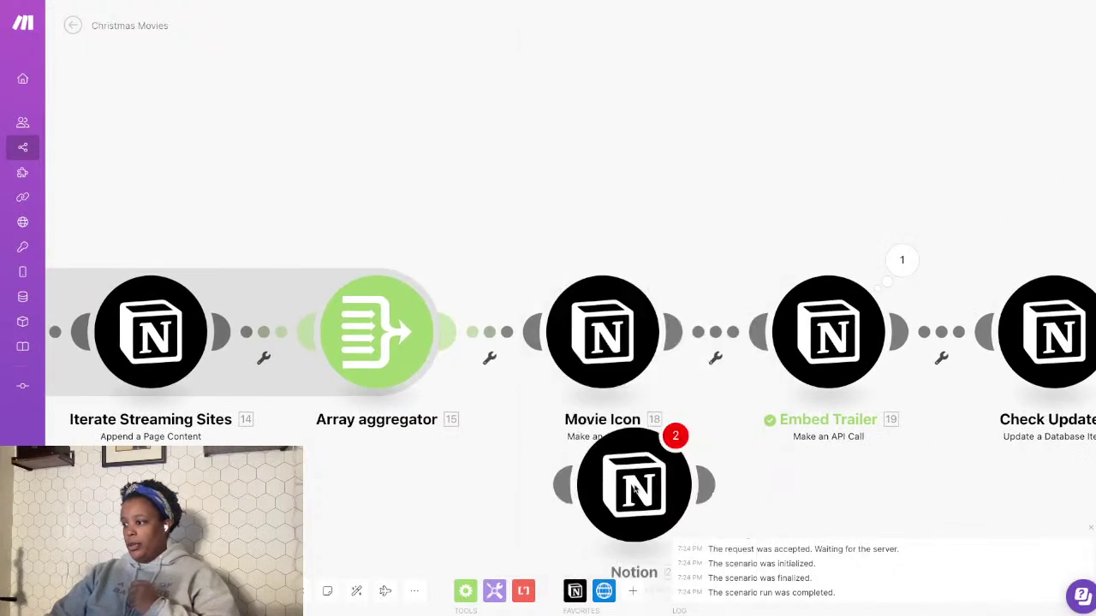
left_click_drag(635, 488, 722, 339)
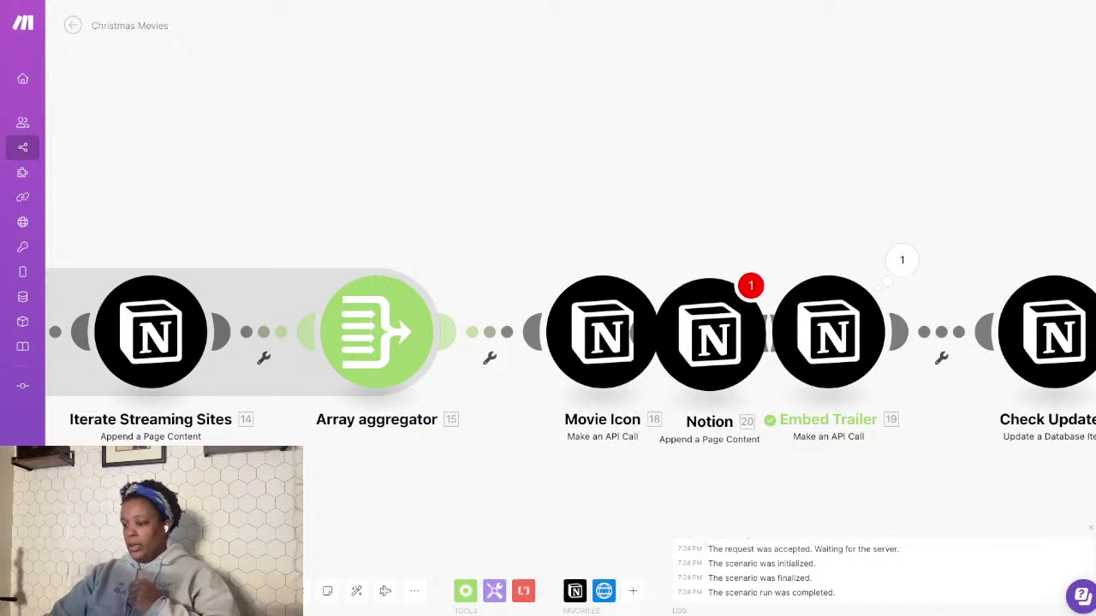
- Auto-align the scenario into one row and open the new page-content module's settings
left_click(356, 590)
left_click_drag(753, 439, 607, 425)
left_click_drag(607, 385, 365, 387)
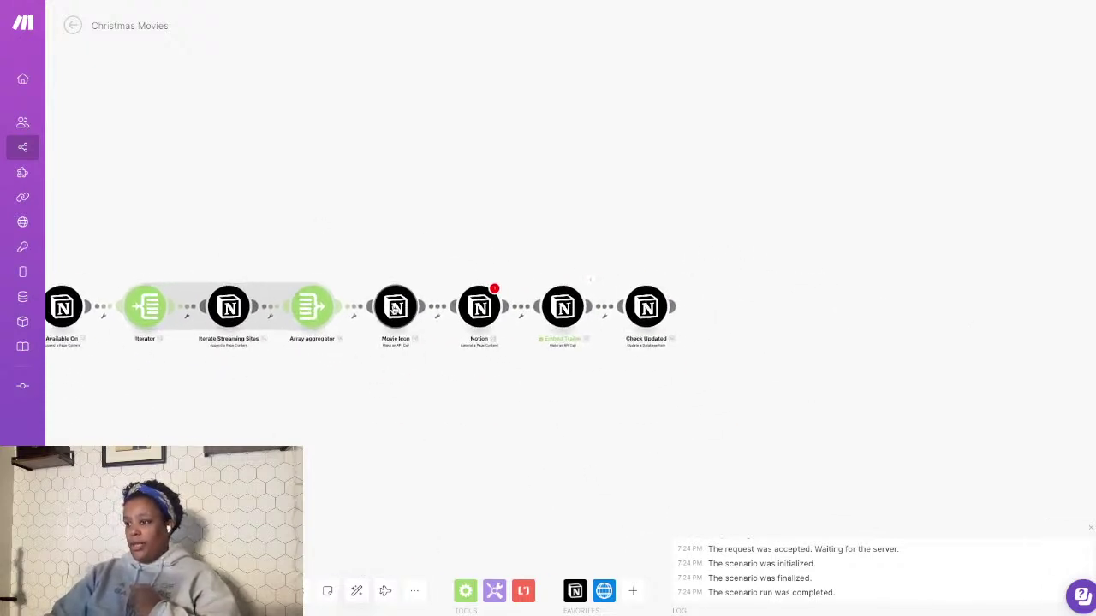
left_click(396, 307)
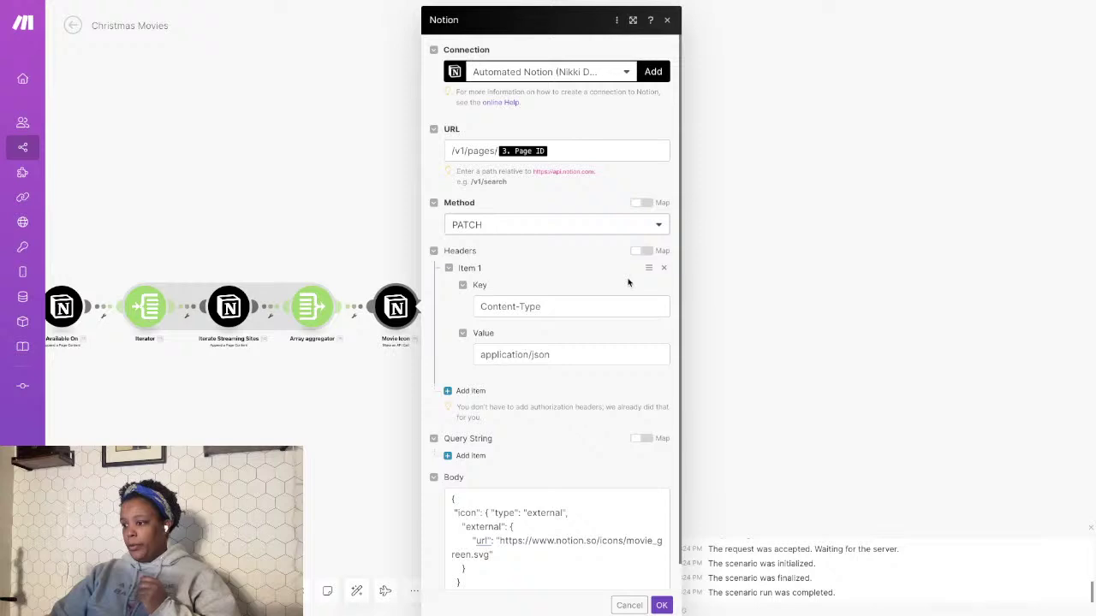
left_click(343, 436)
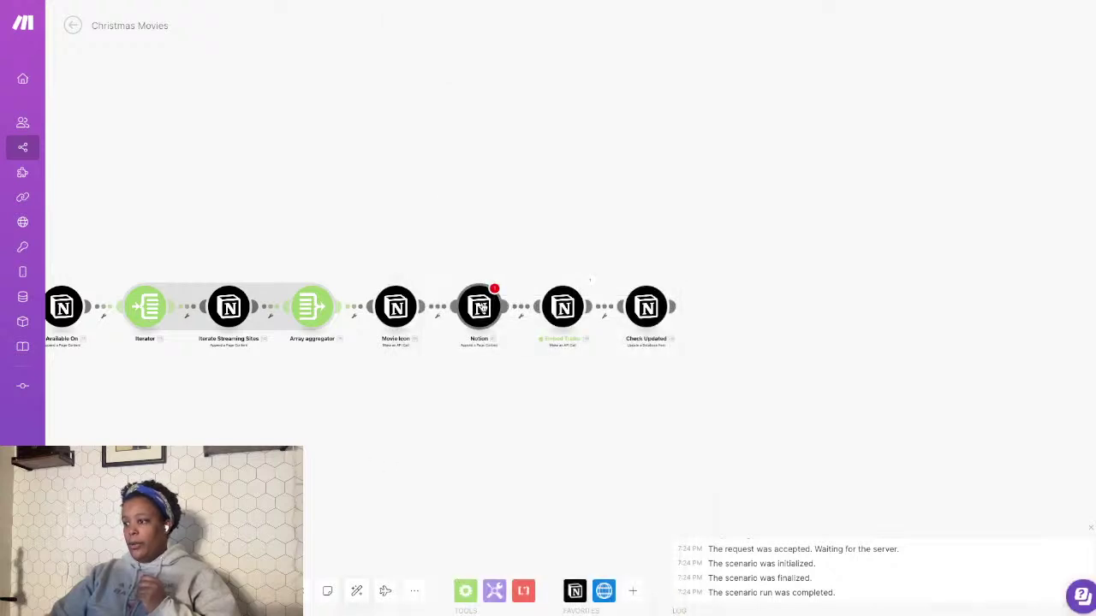
left_click(480, 308)
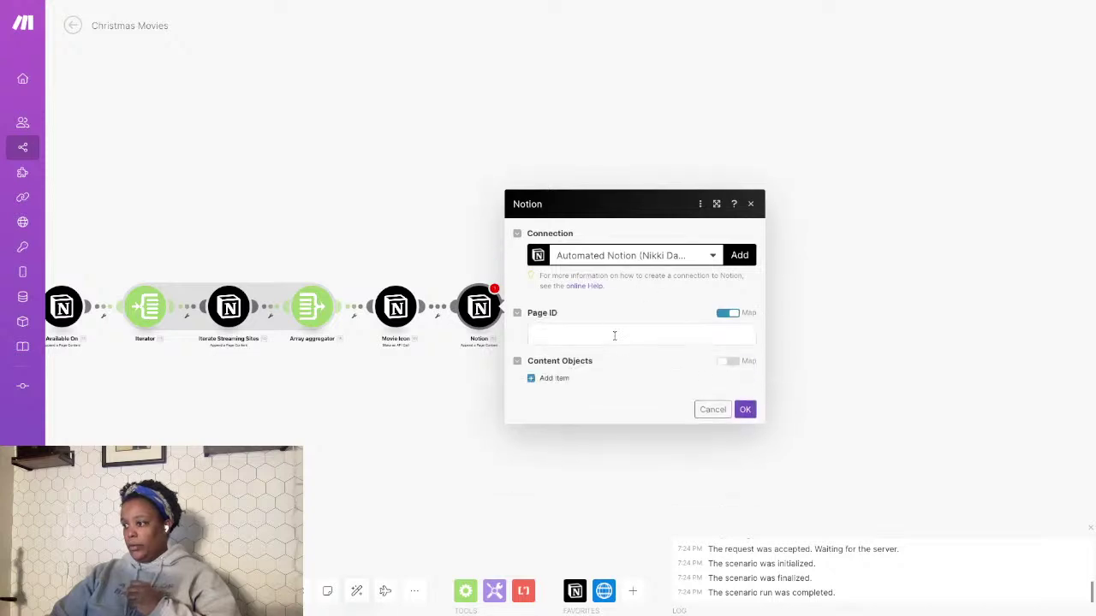
- Map Page ID from the Notion - Search Objects output and add a first Content Objects item
left_click(614, 335)
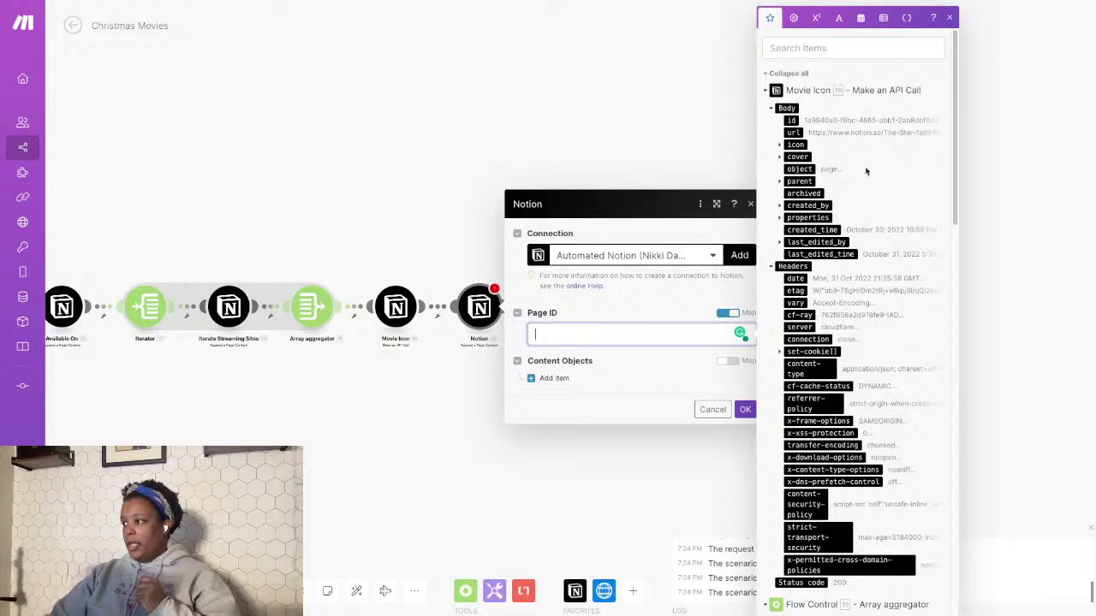
left_click(766, 90)
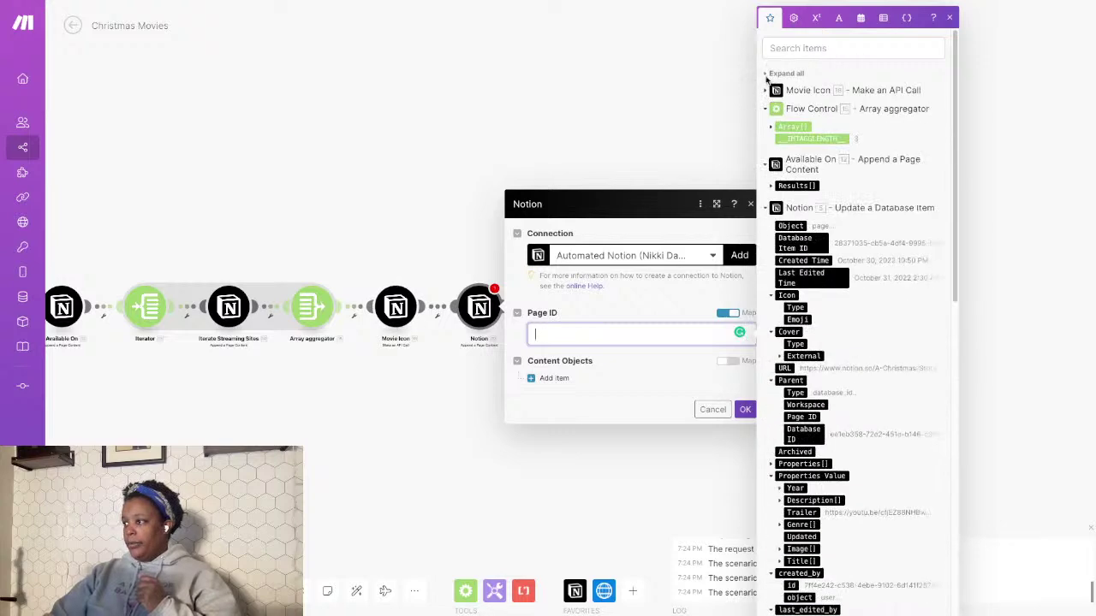
left_click(775, 74)
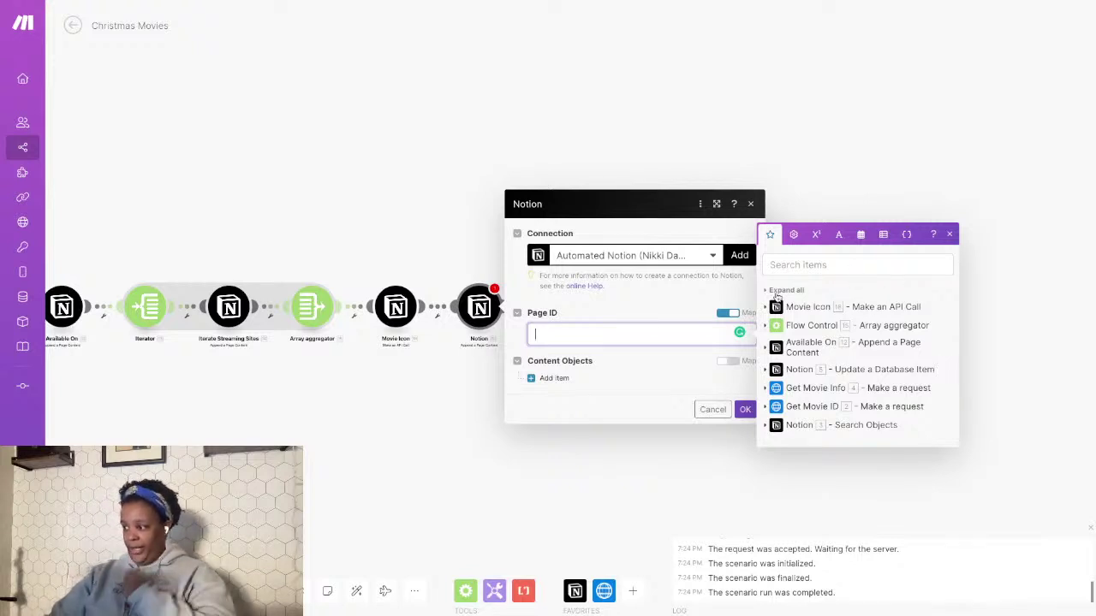
left_click(766, 428)
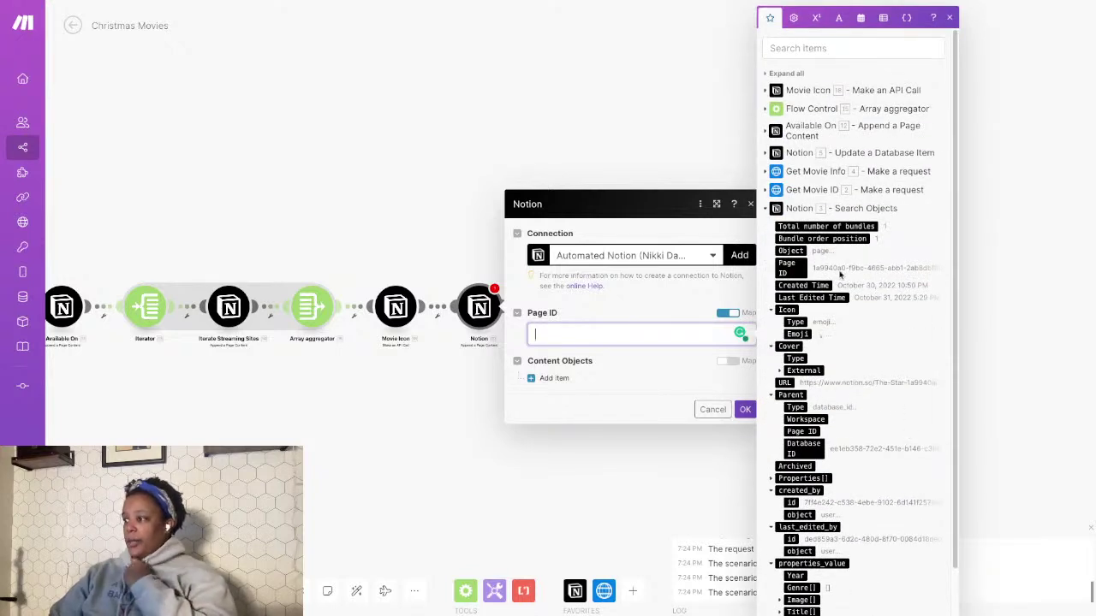
left_click(786, 267)
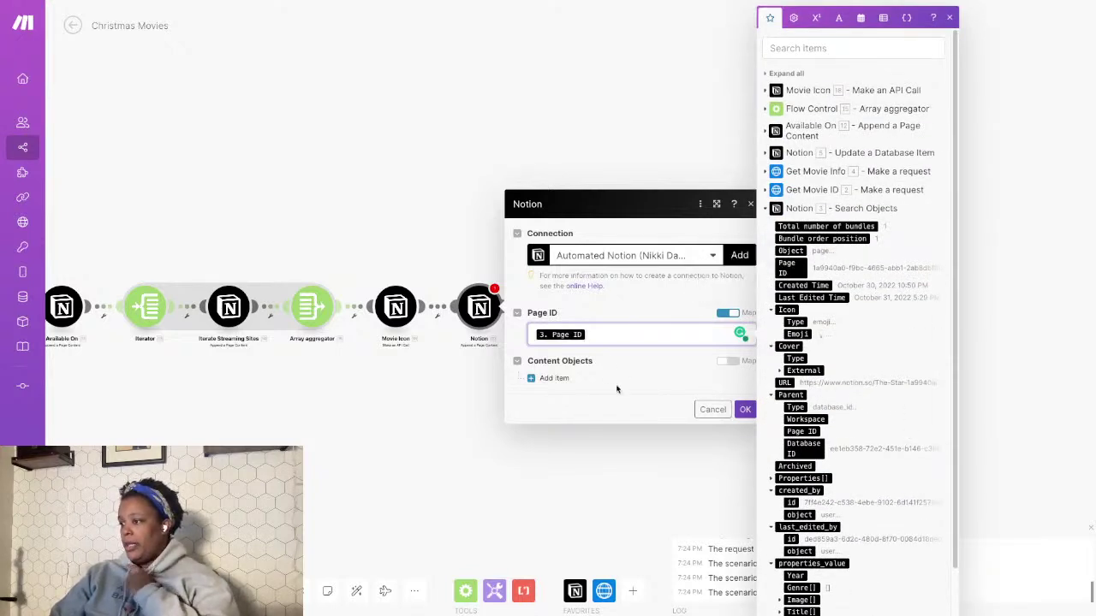
left_click(745, 409)
left_click(532, 379)
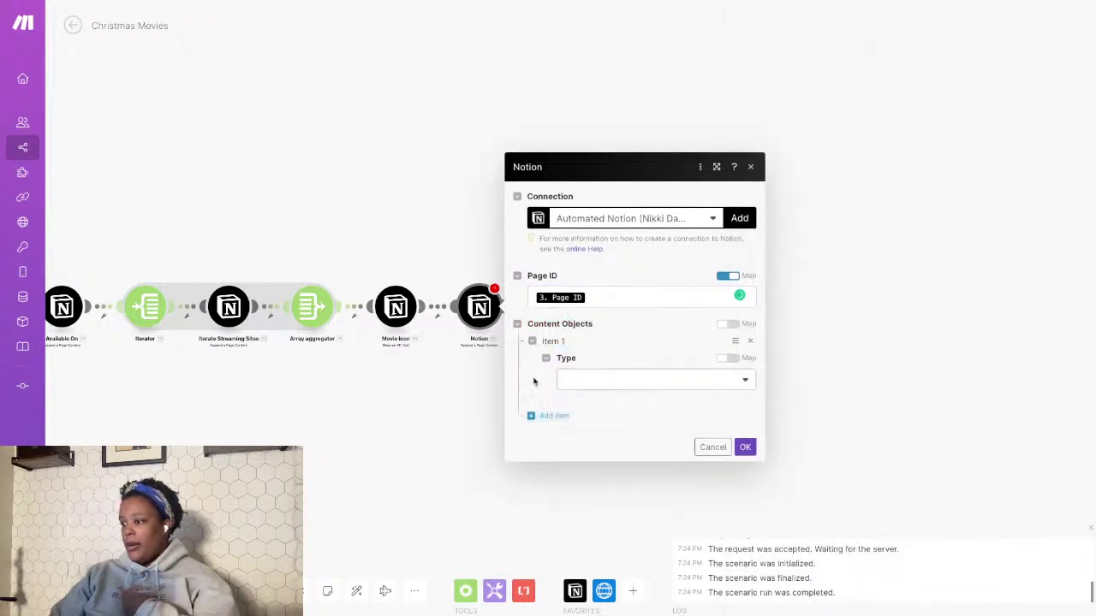
- Make the content object a Paragraph whose Text content is the 'space' keyword, then confirm with OK
left_click(606, 379)
left_click(605, 399)
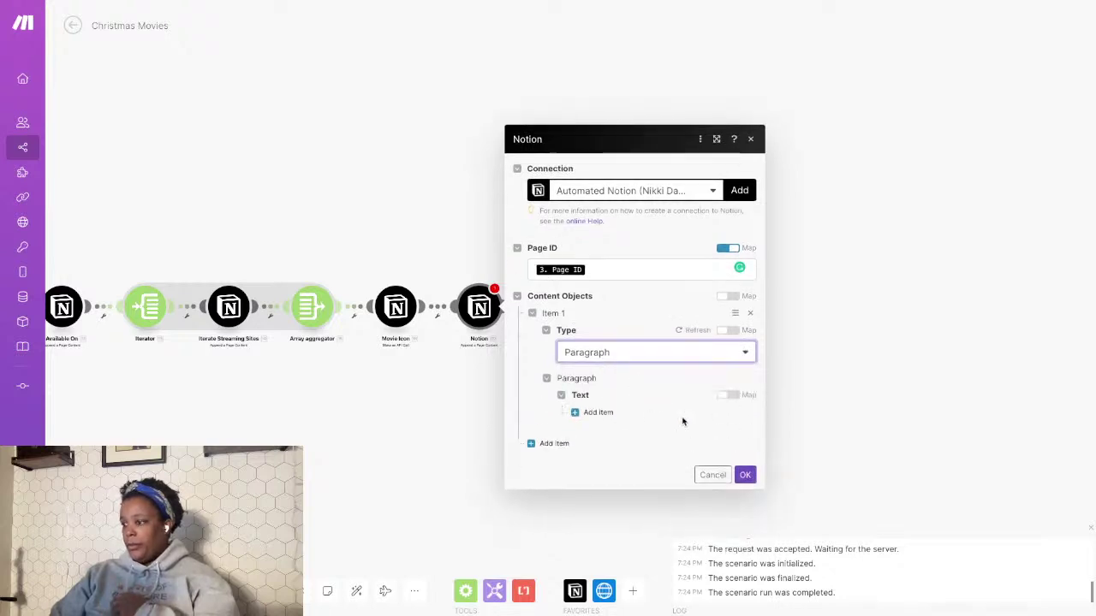
left_click(598, 411)
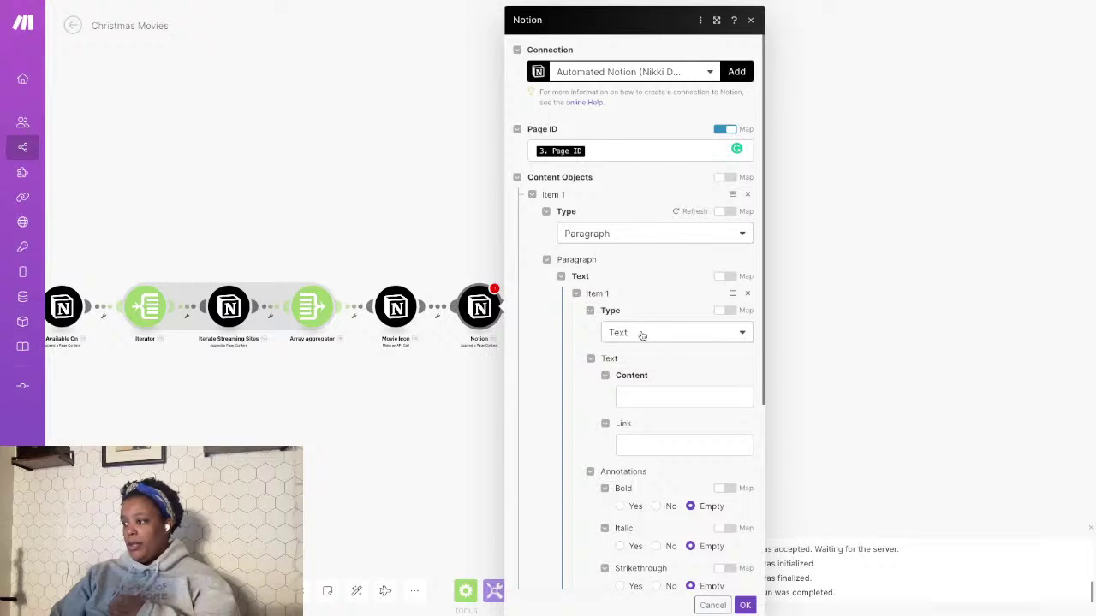
left_click(640, 395)
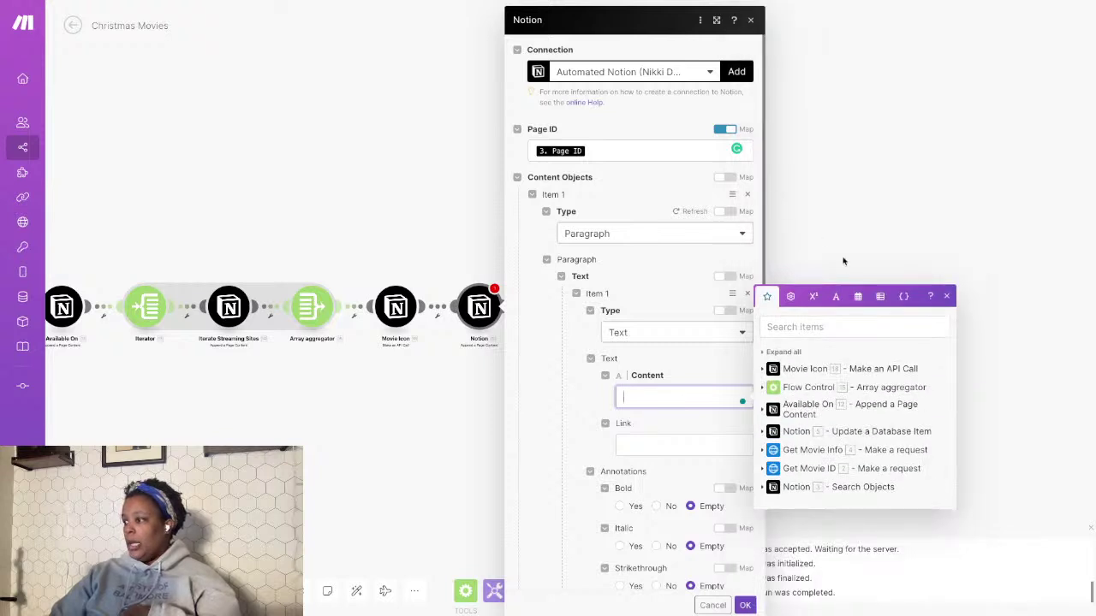
left_click(791, 297)
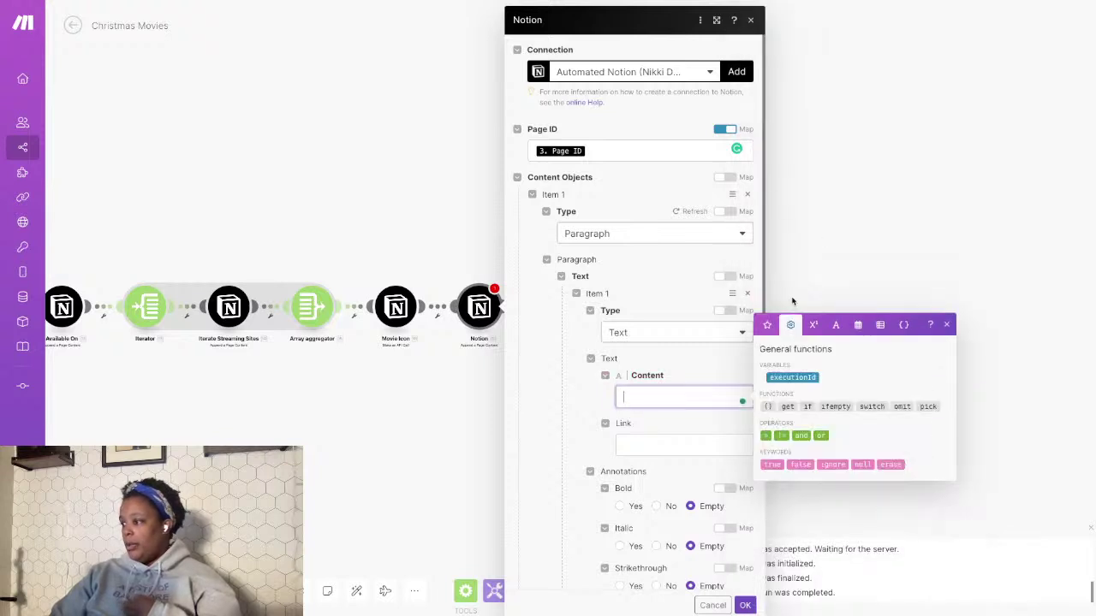
left_click(836, 324)
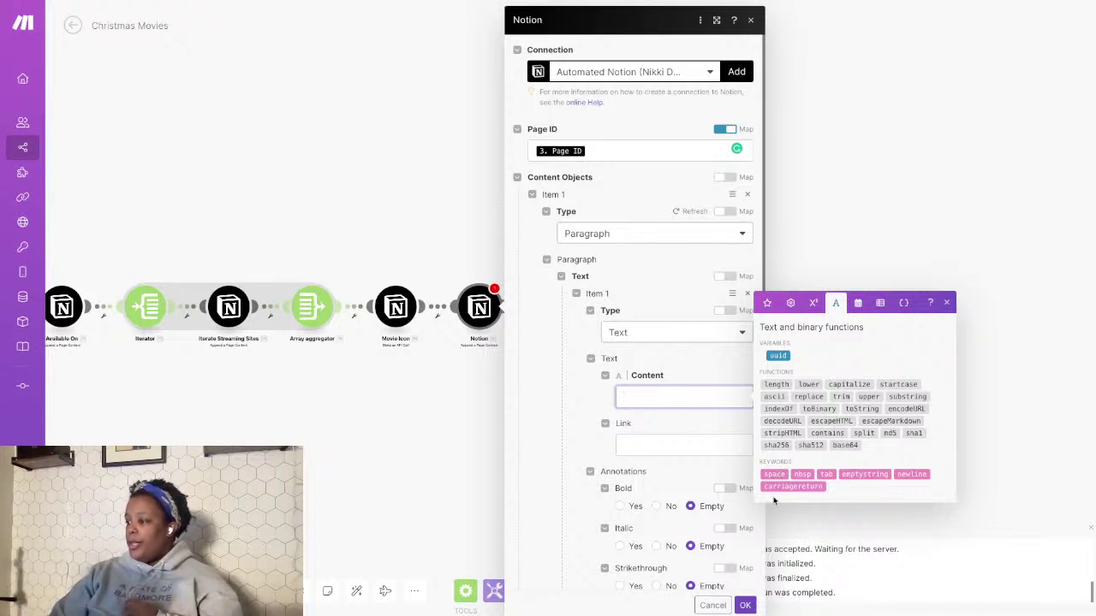
left_click_drag(771, 476, 638, 397)
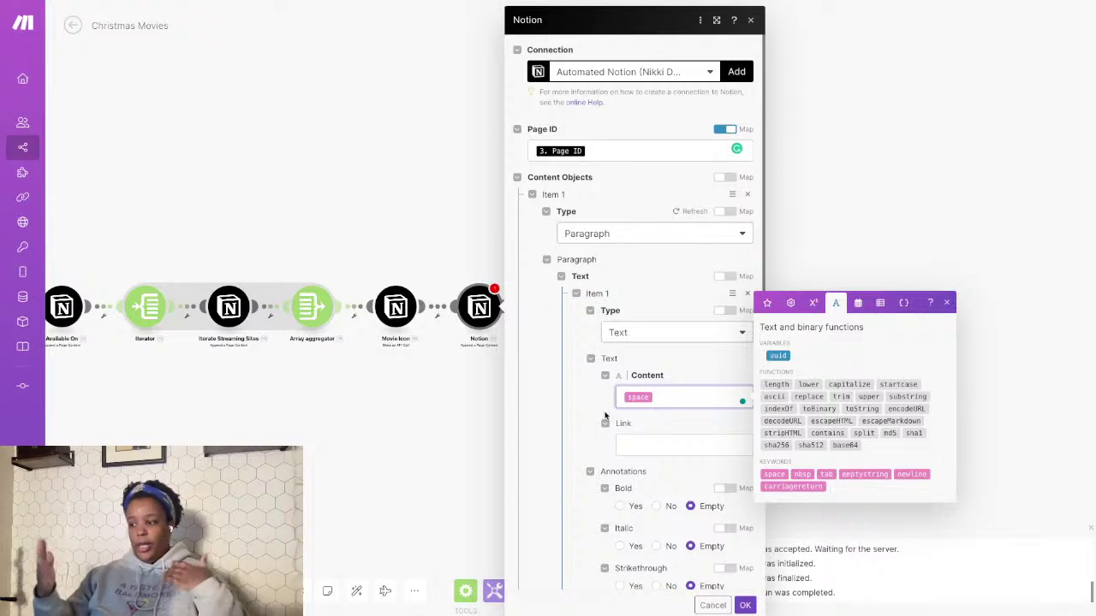
left_click(745, 605)
left_click_drag(362, 418, 469, 400)
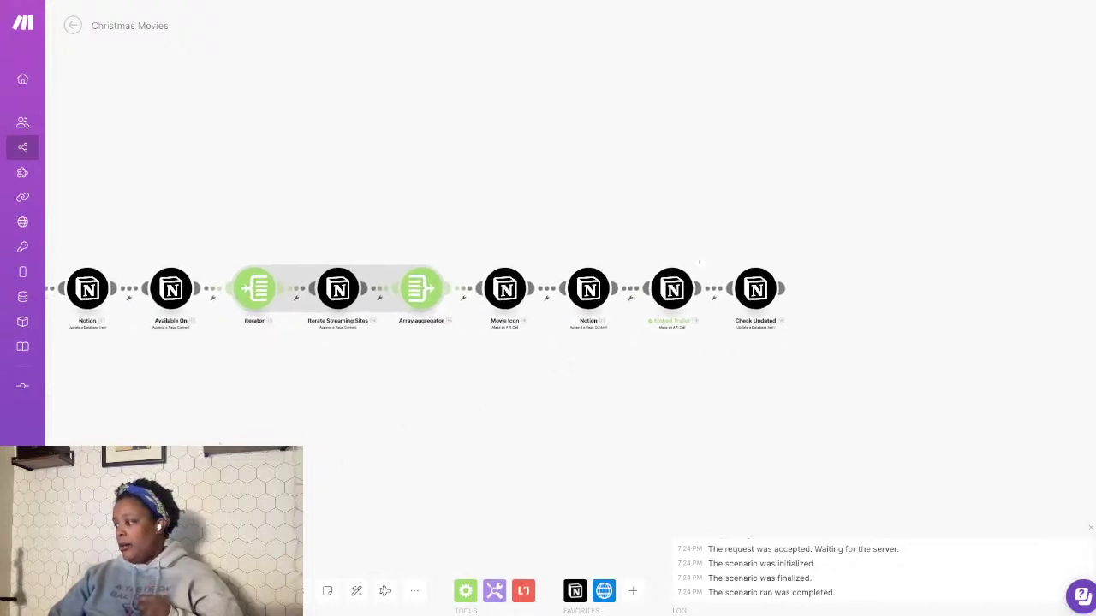
mouse_move(1053, 545)
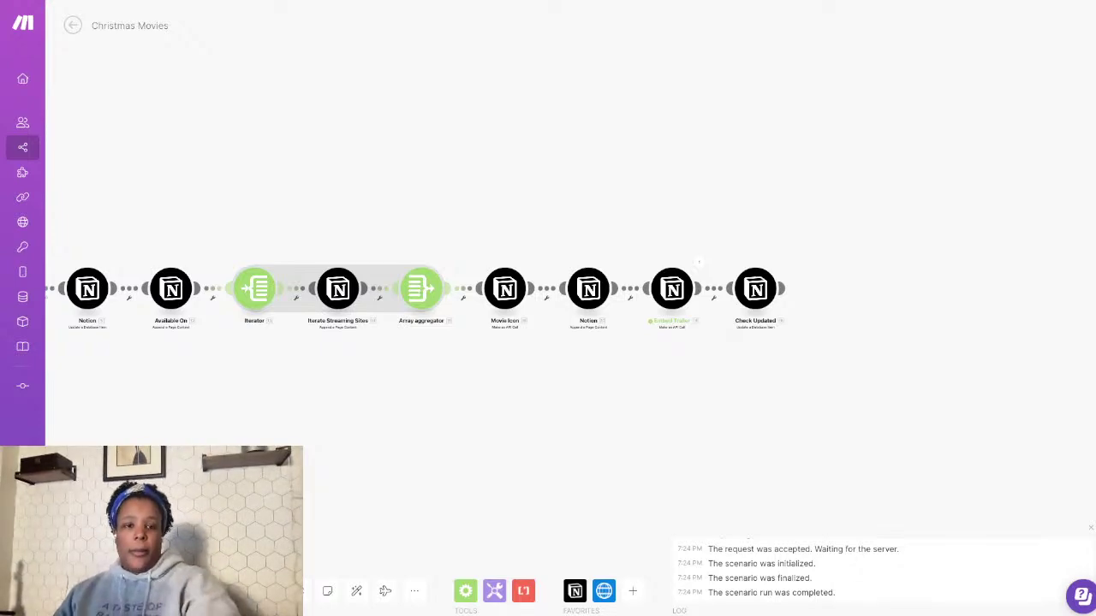
key("ctrl+Up")
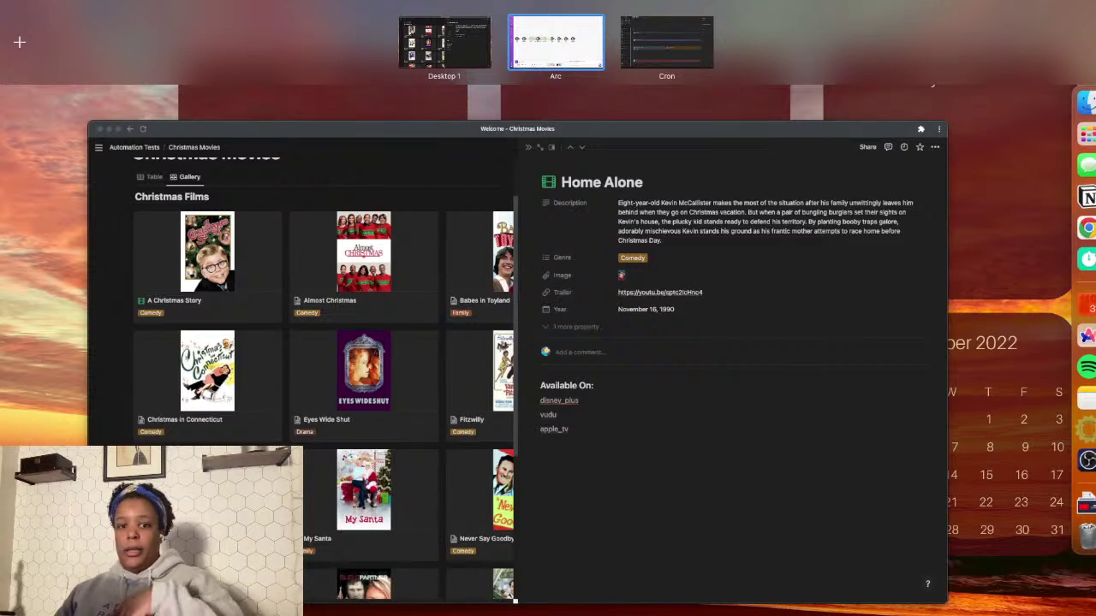
key("ctrl+Up")
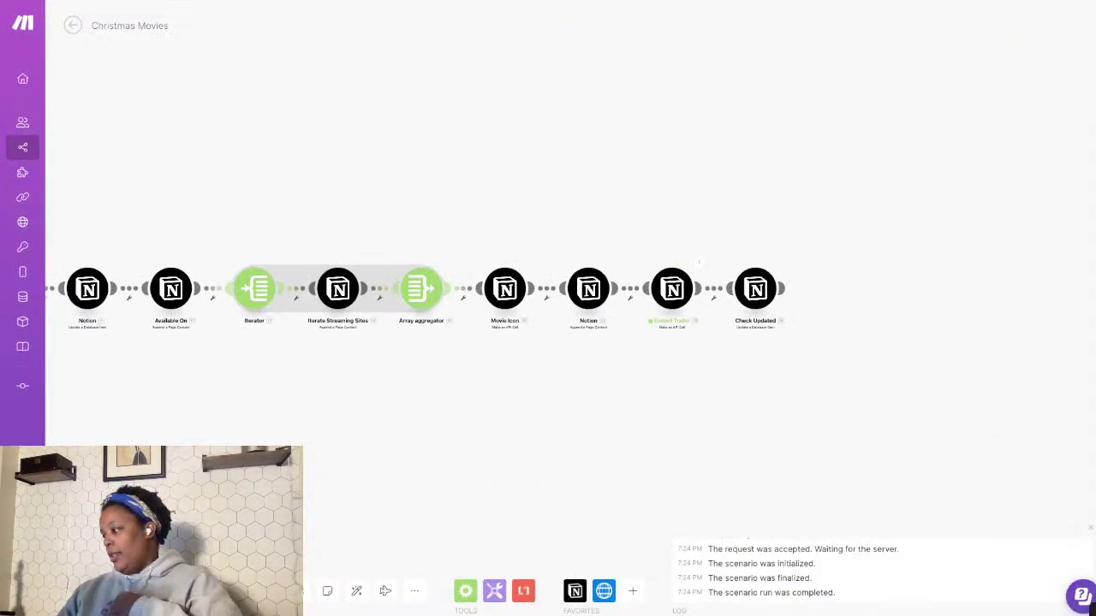
mouse_move(1092, 308)
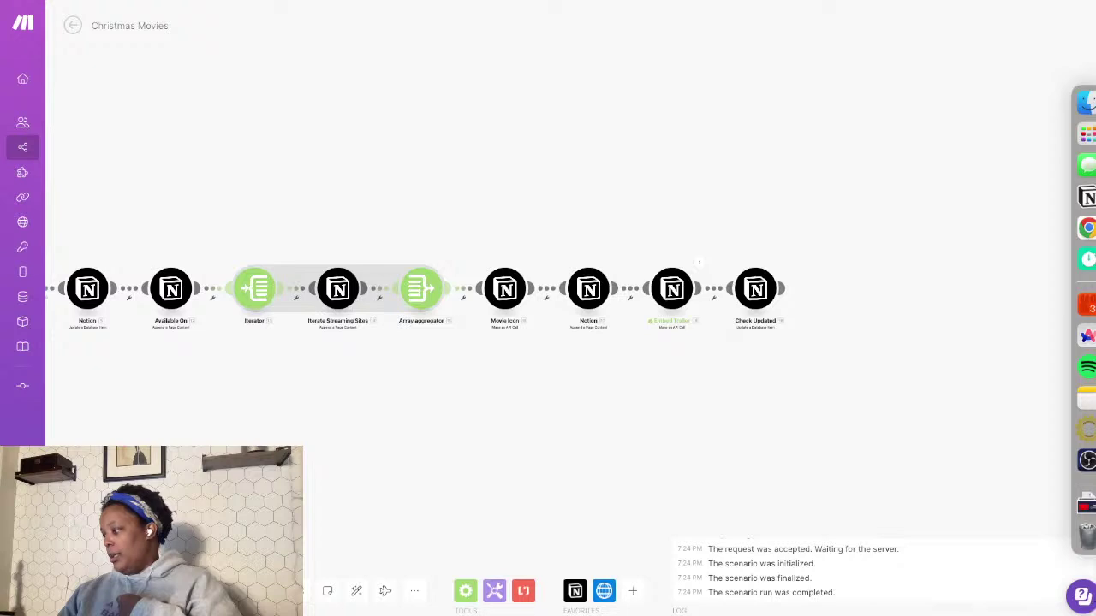
mouse_move(1094, 614)
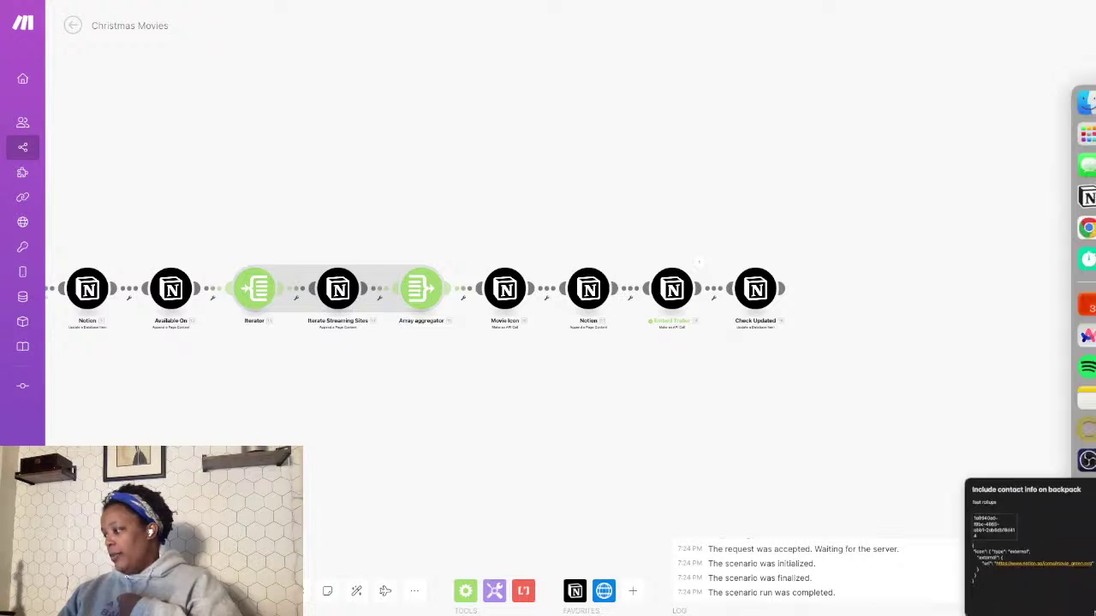
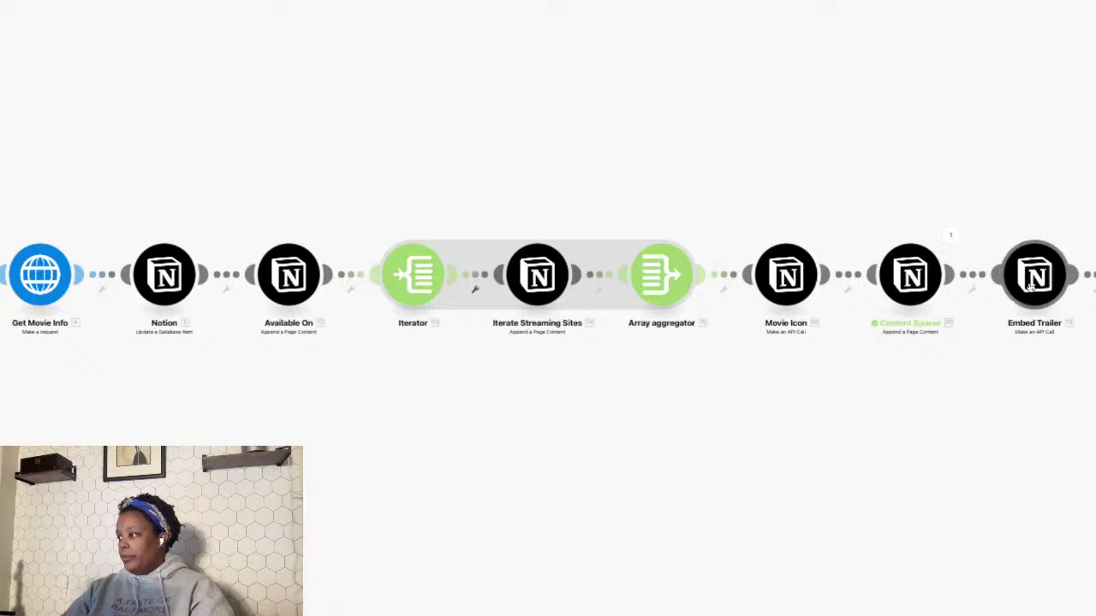
- Pan the canvas to the Embed Trailer Notion module and open its settings
left_click_drag(945, 418, 607, 430)
left_click(704, 292)
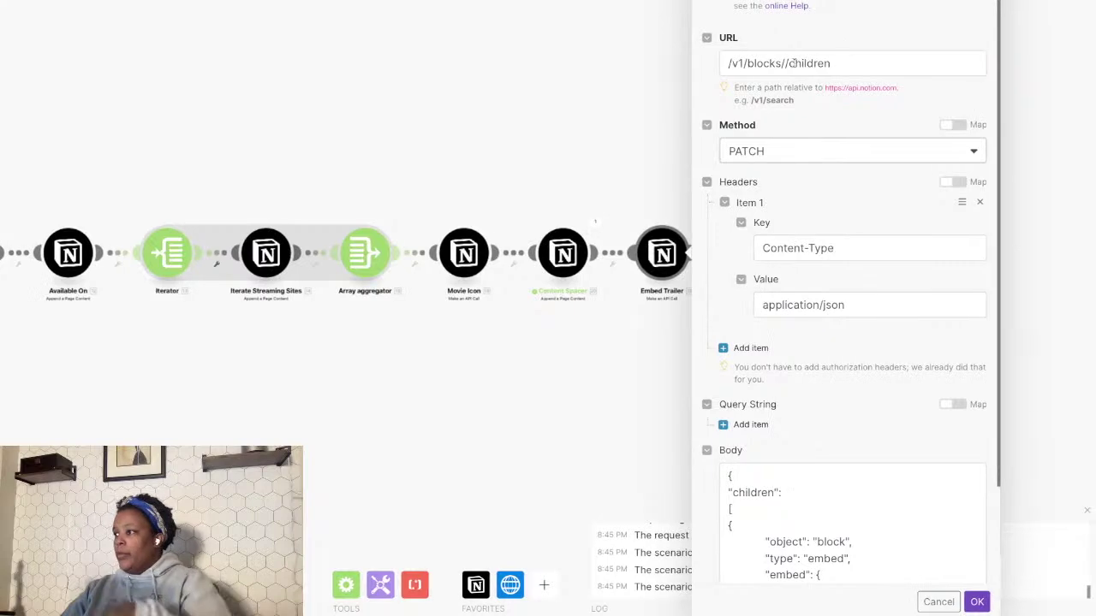
- From the URL field, expand Content Spacer > Results[] > Paragraph > Text[] > Text in the mapping panel
left_click(782, 65)
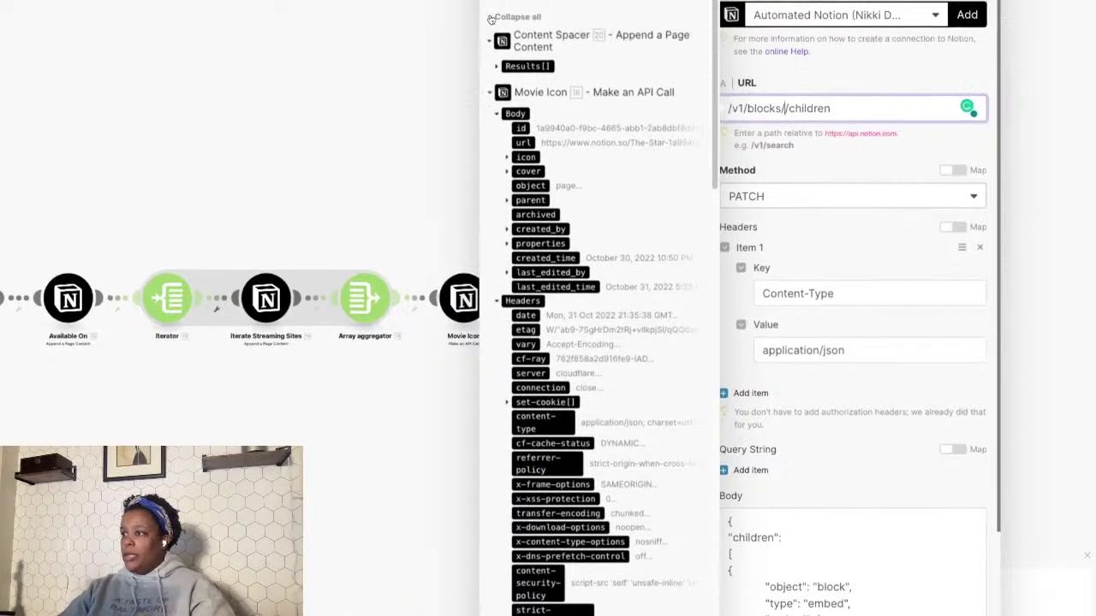
left_click(492, 18)
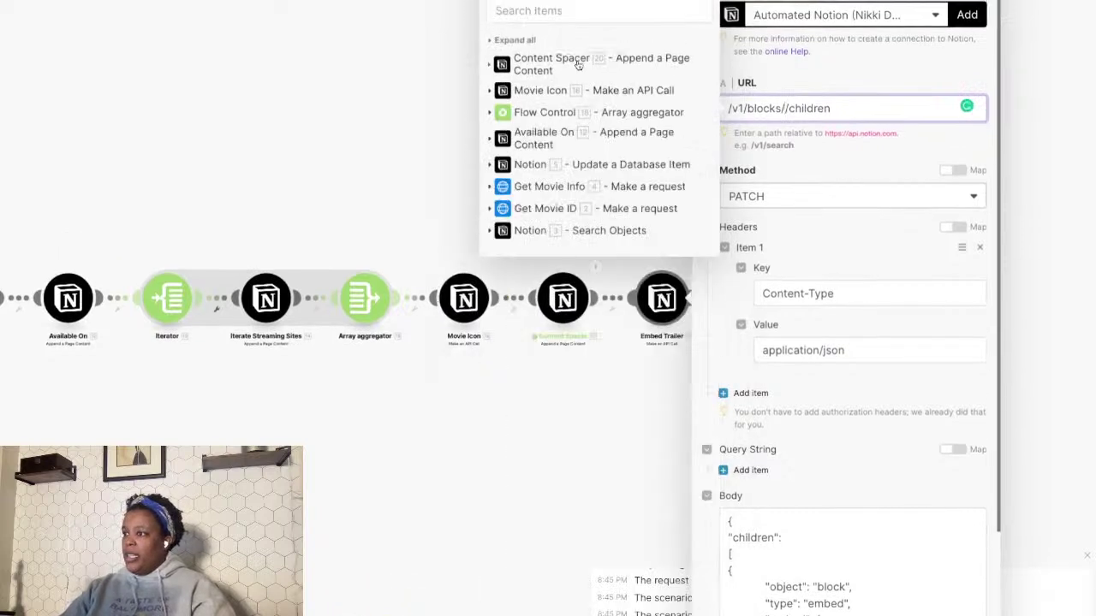
left_click(490, 65)
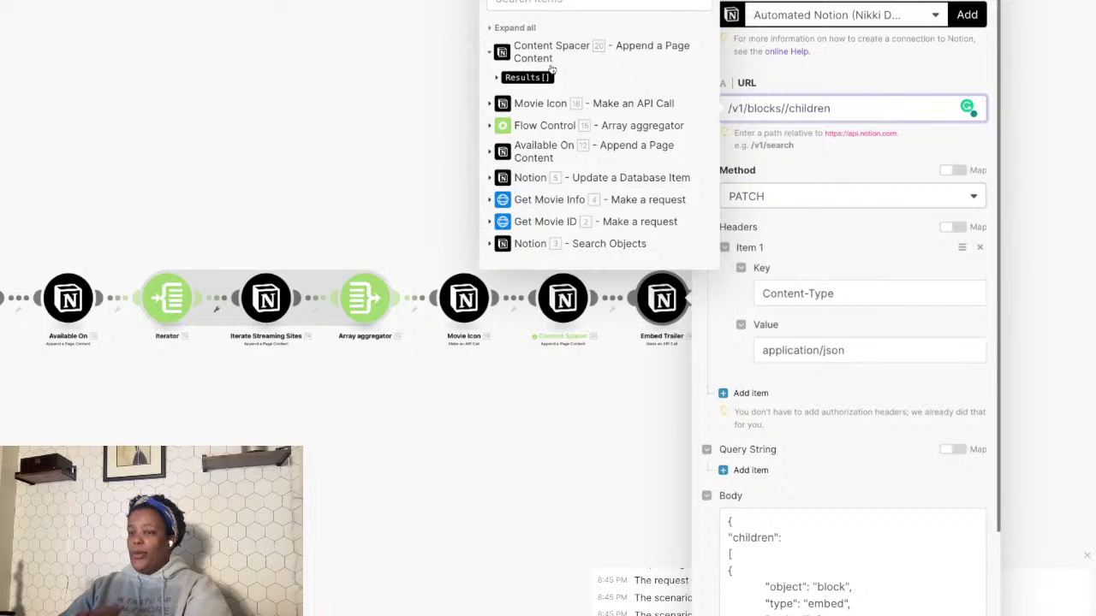
left_click(496, 77)
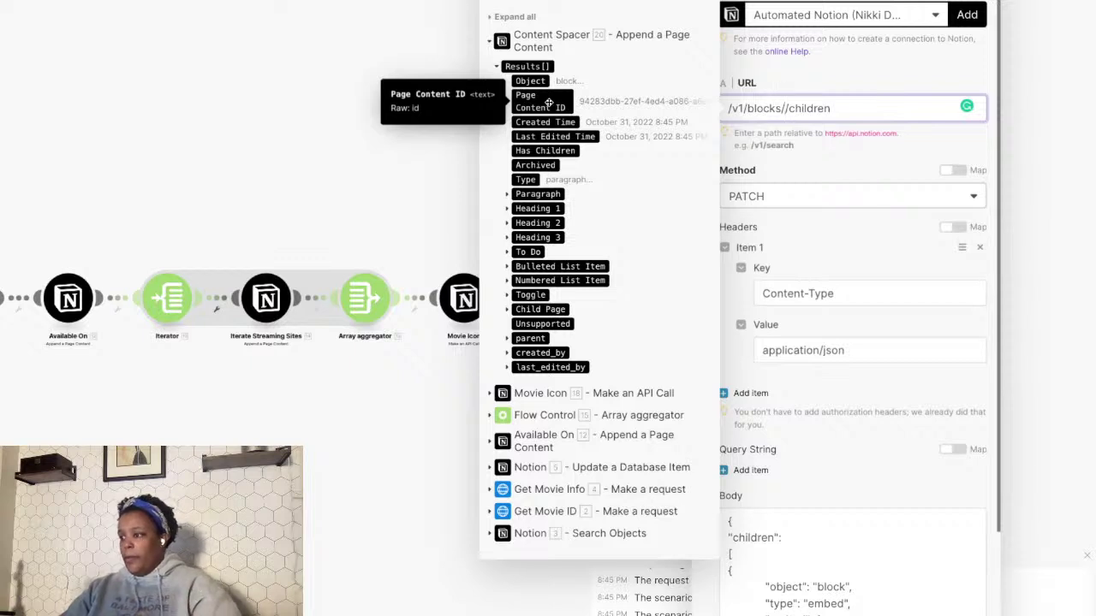
left_click(507, 195)
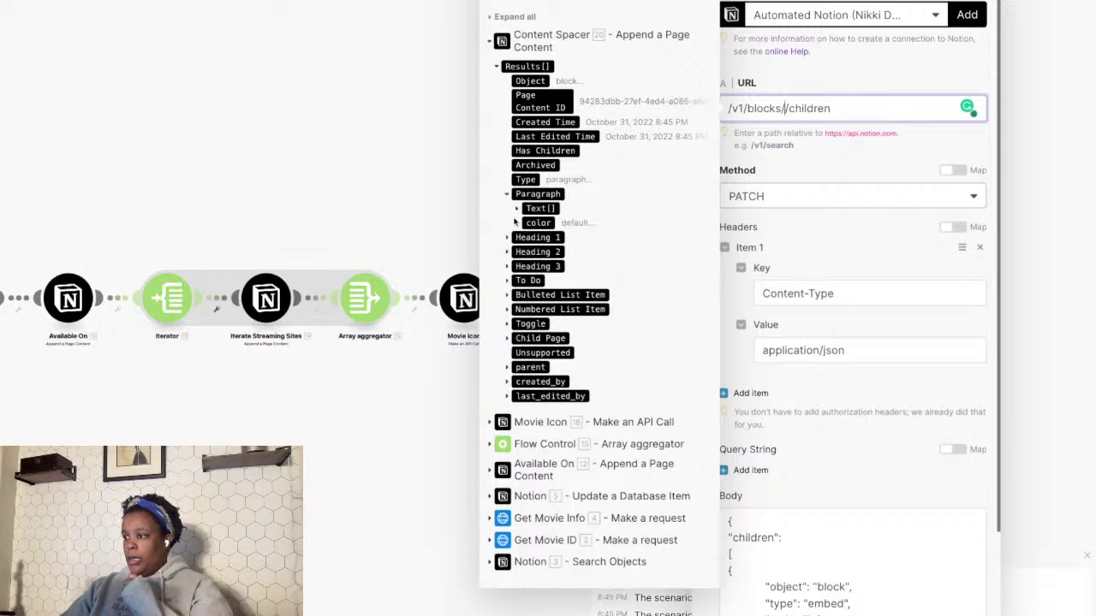
left_click(517, 208)
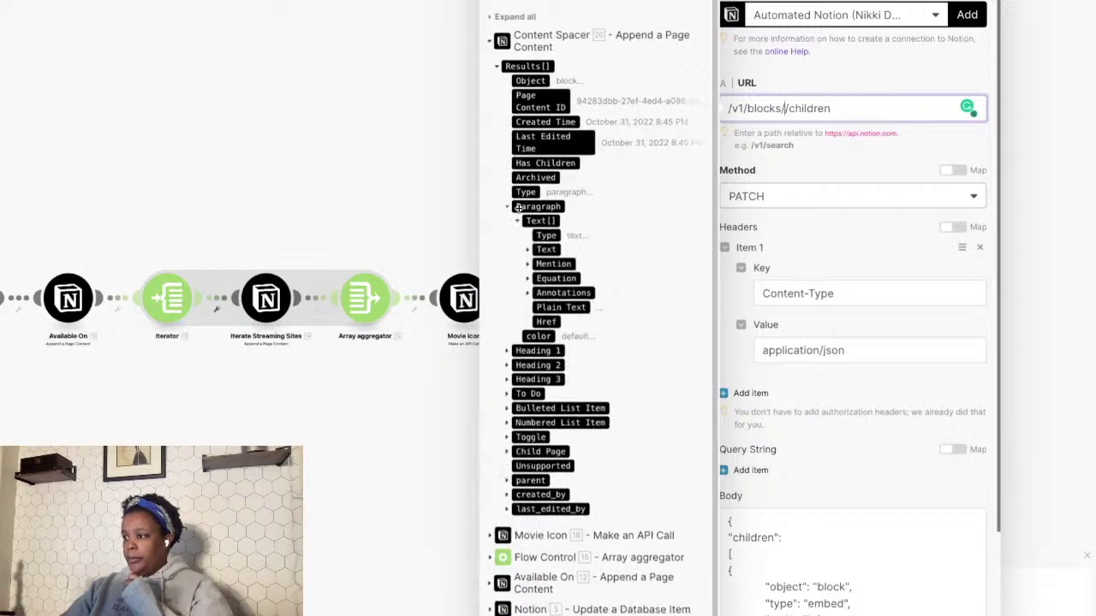
left_click(529, 249)
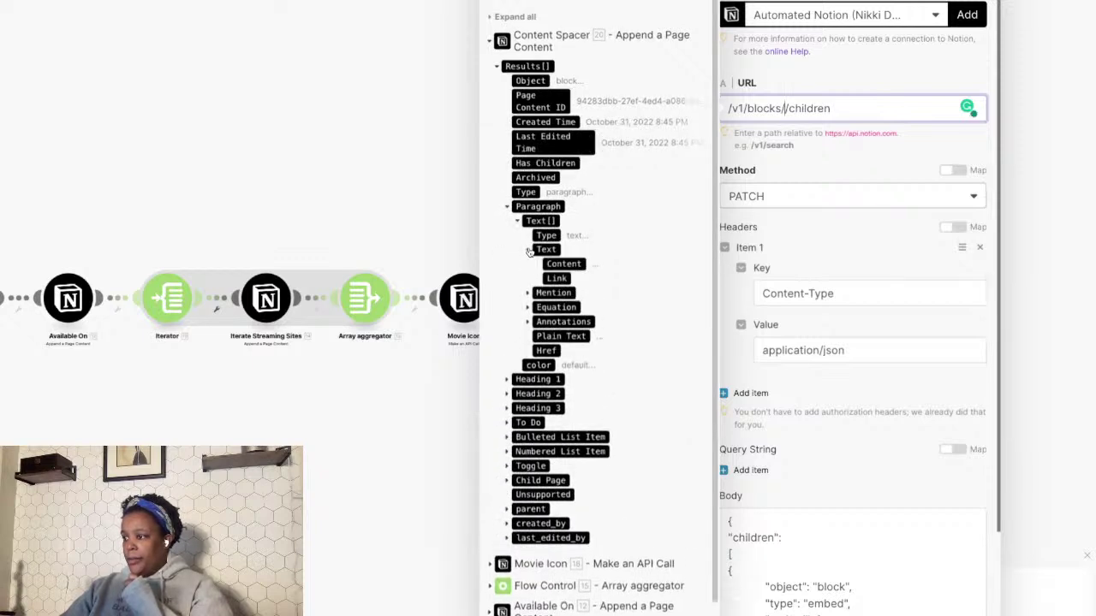
left_click(506, 210)
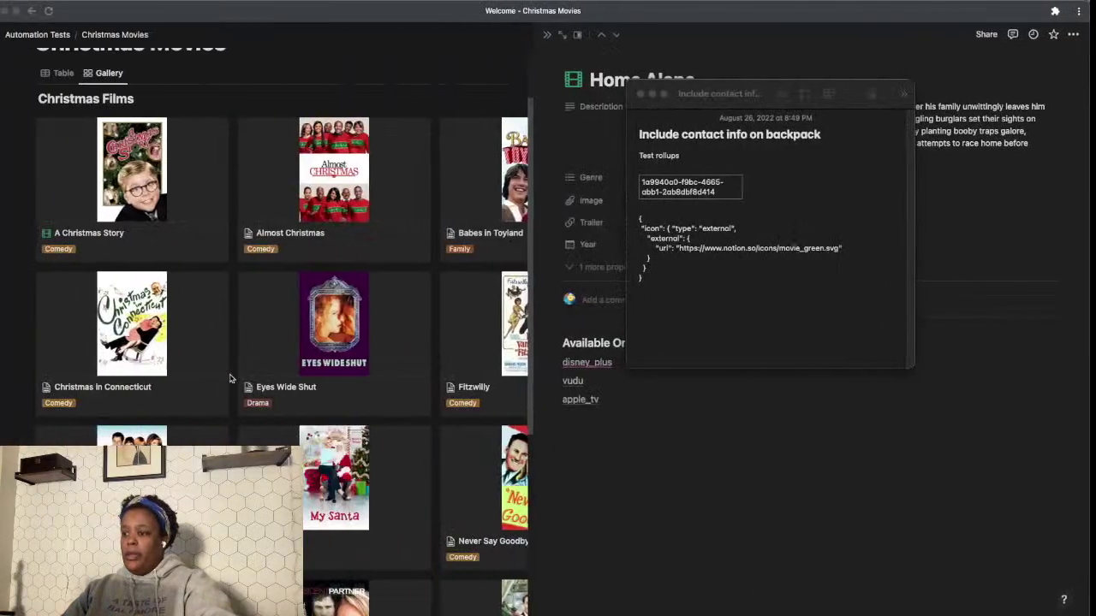
- Delete the old title line in the Test rollups note
left_click(643, 440)
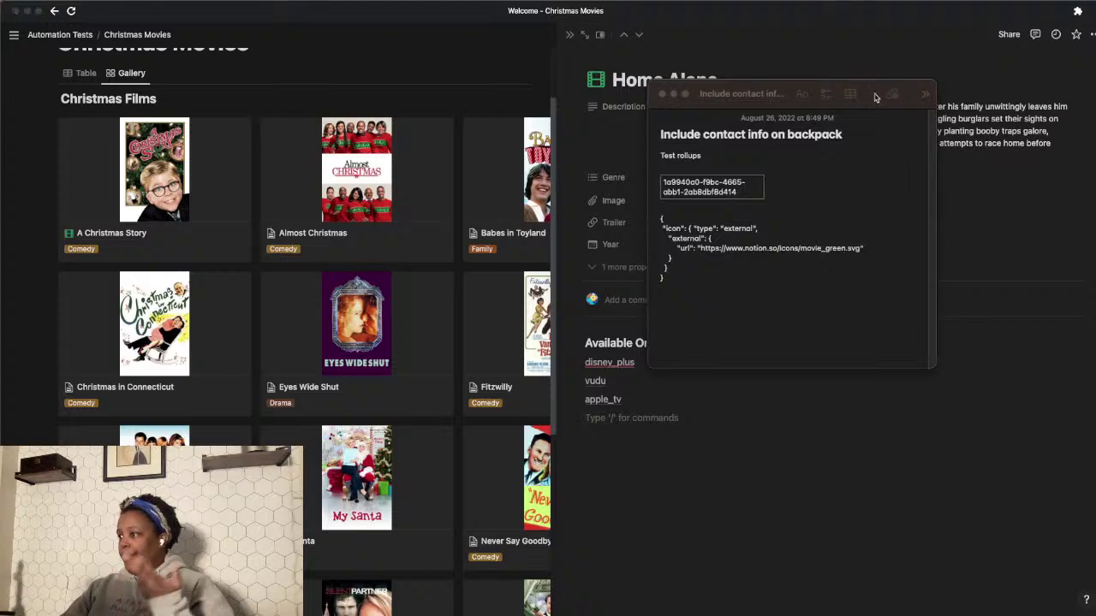
left_click_drag(877, 96, 872, 120)
left_click_drag(840, 160, 647, 150)
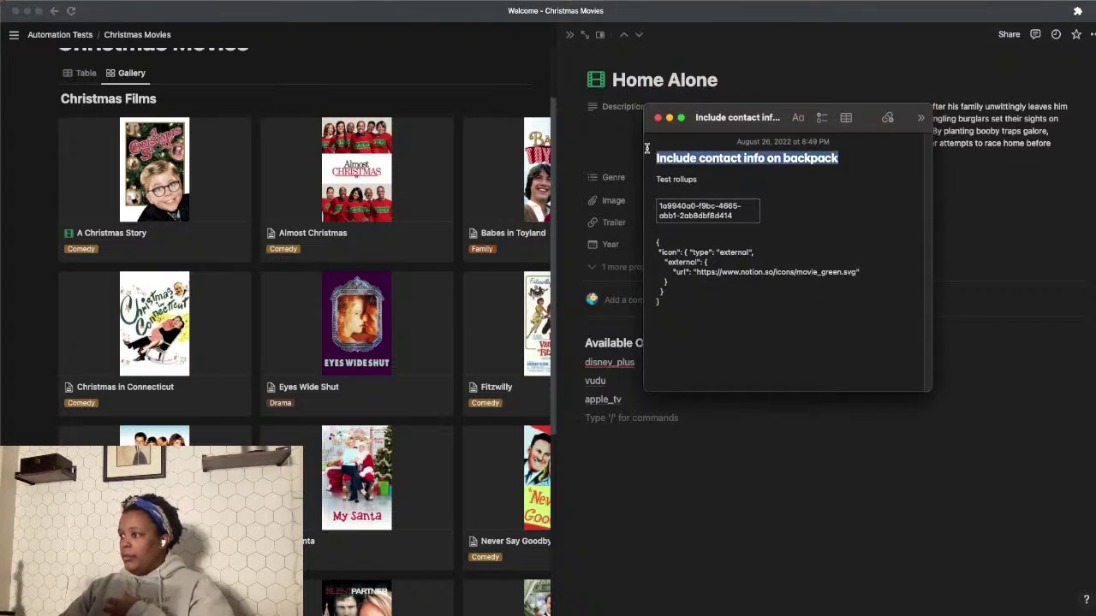
key("BackSpace")
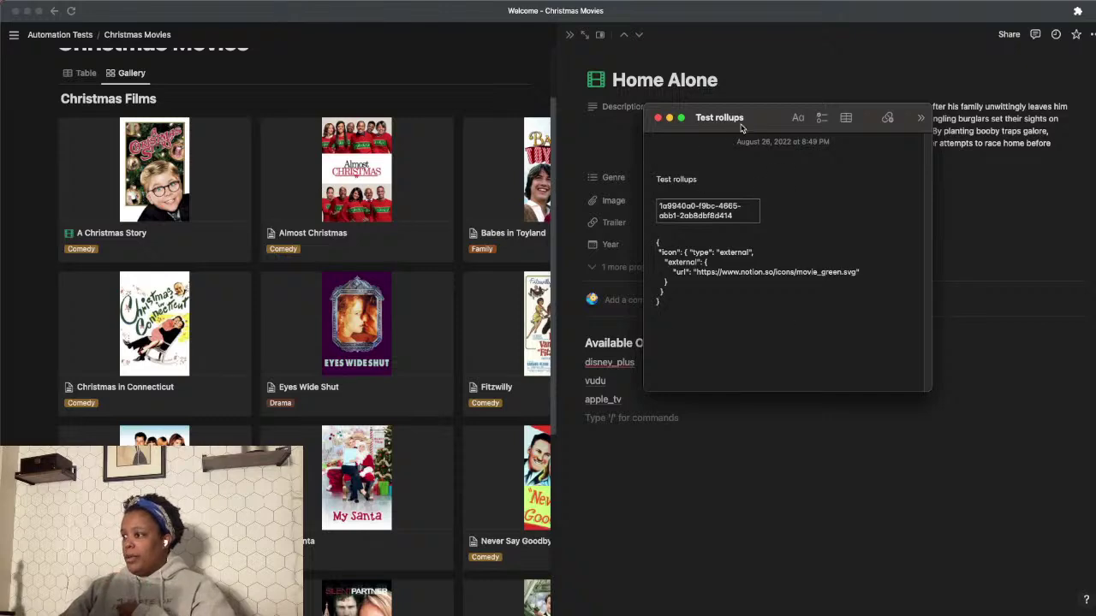
- Minimize the Test rollups note and switch Christmas Movies to its Table view
left_click_drag(786, 120, 299, 103)
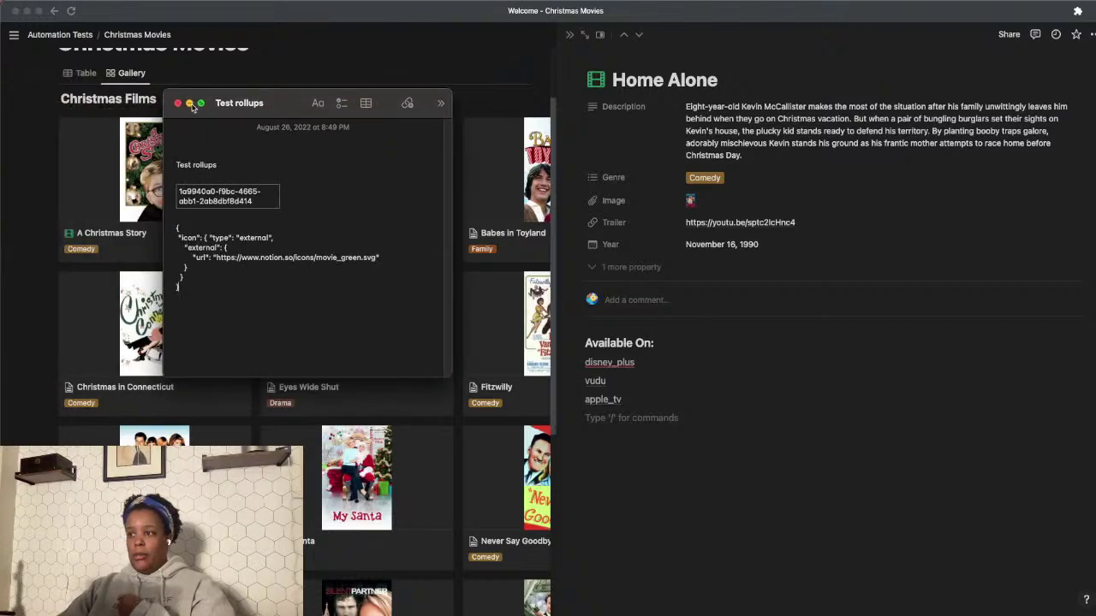
key("ctrl+Up")
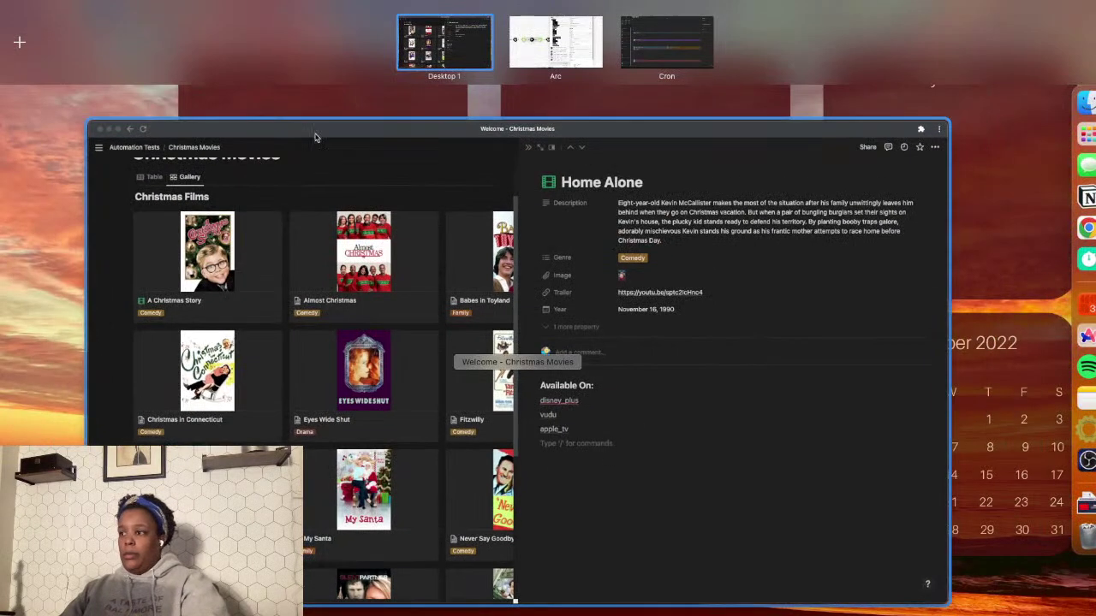
left_click(368, 143)
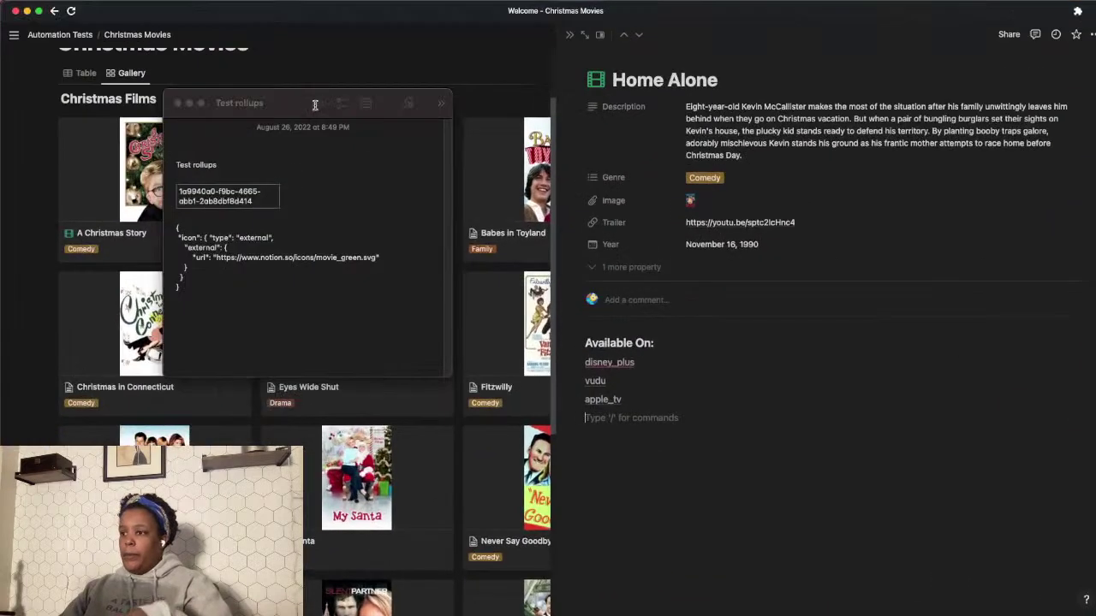
left_click(189, 103)
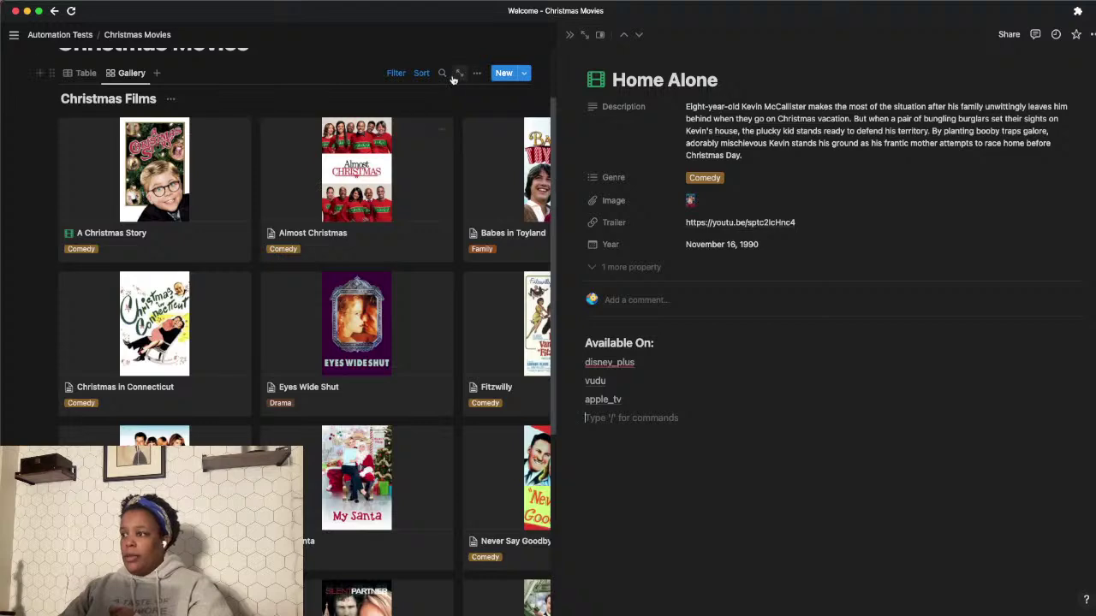
left_click(82, 77)
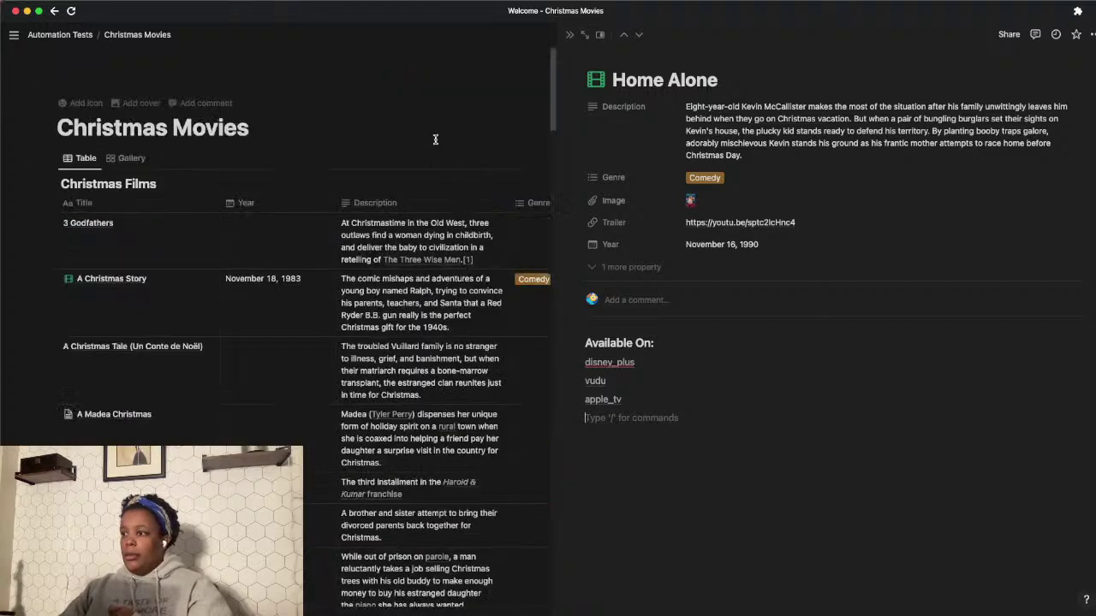
- Close the Home Alone preview, search the table for 'star' and preview The Star
left_click(568, 35)
left_click(963, 159)
type("star")
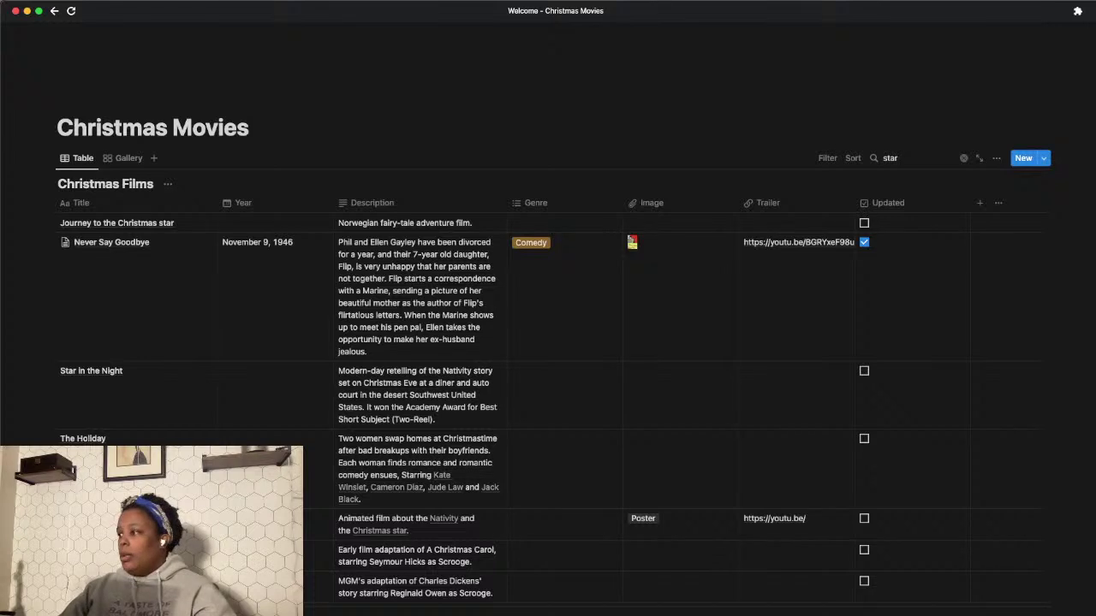
scroll(171, 438, "down", 1)
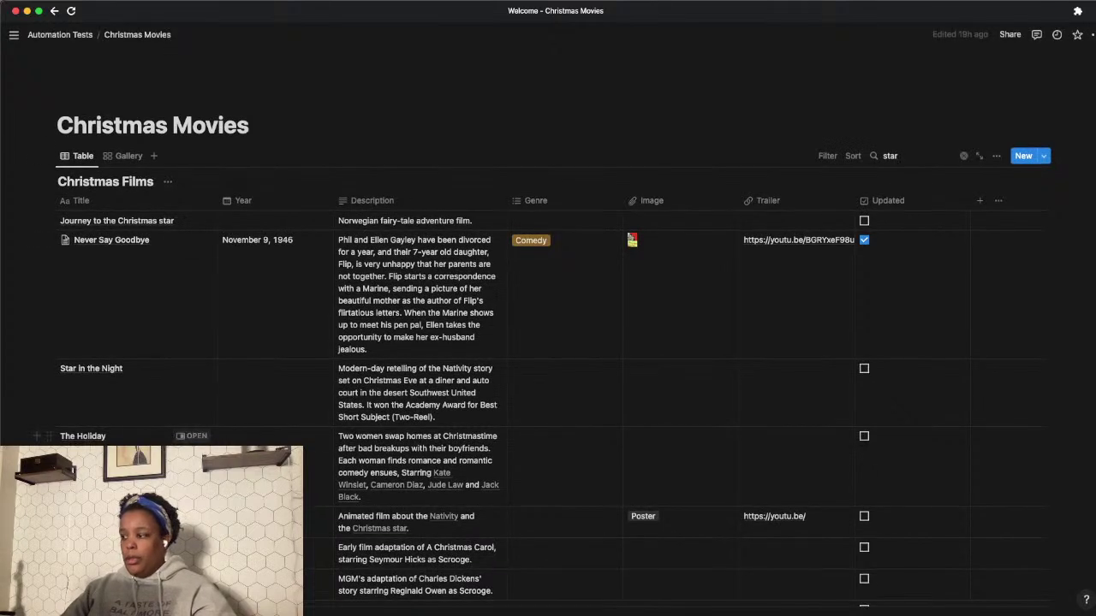
left_click(197, 516)
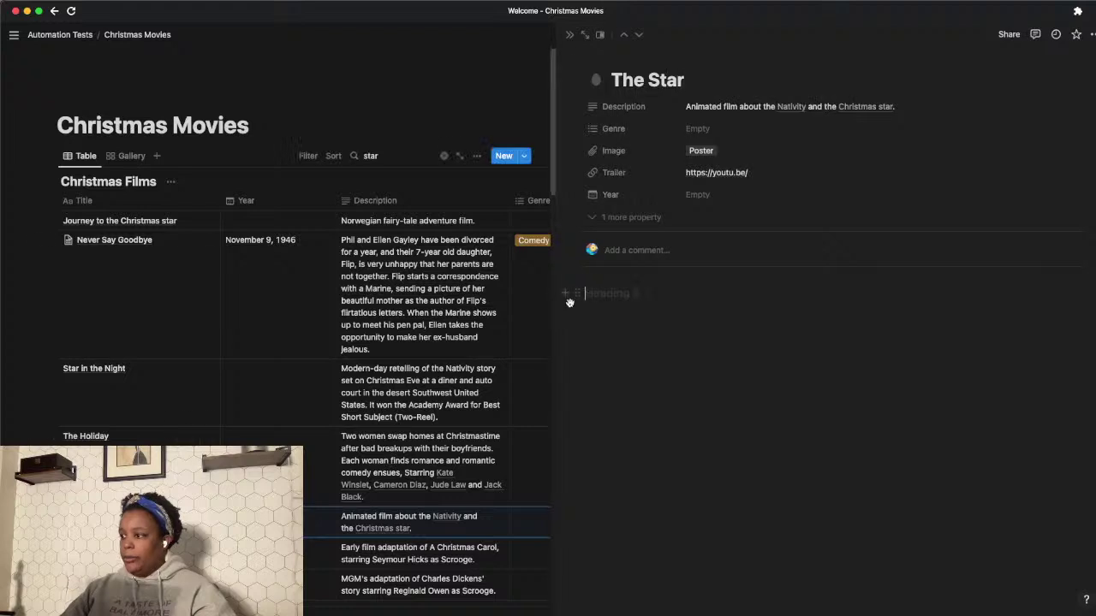
- Copy a link to The Star's Heading 3 block and paste it on the line below
left_click(579, 293)
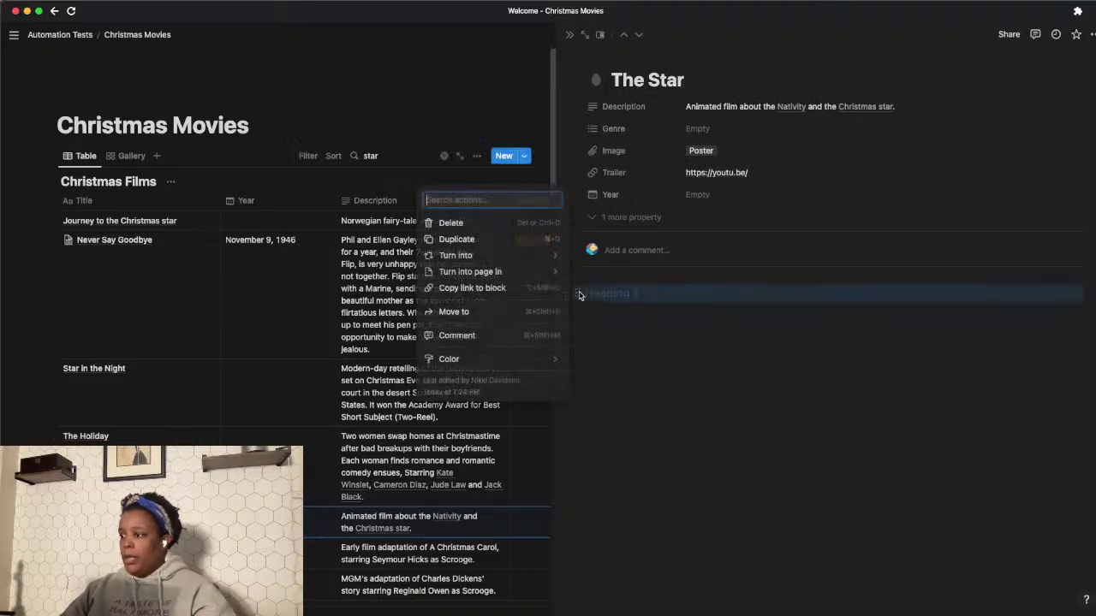
key("Escape")
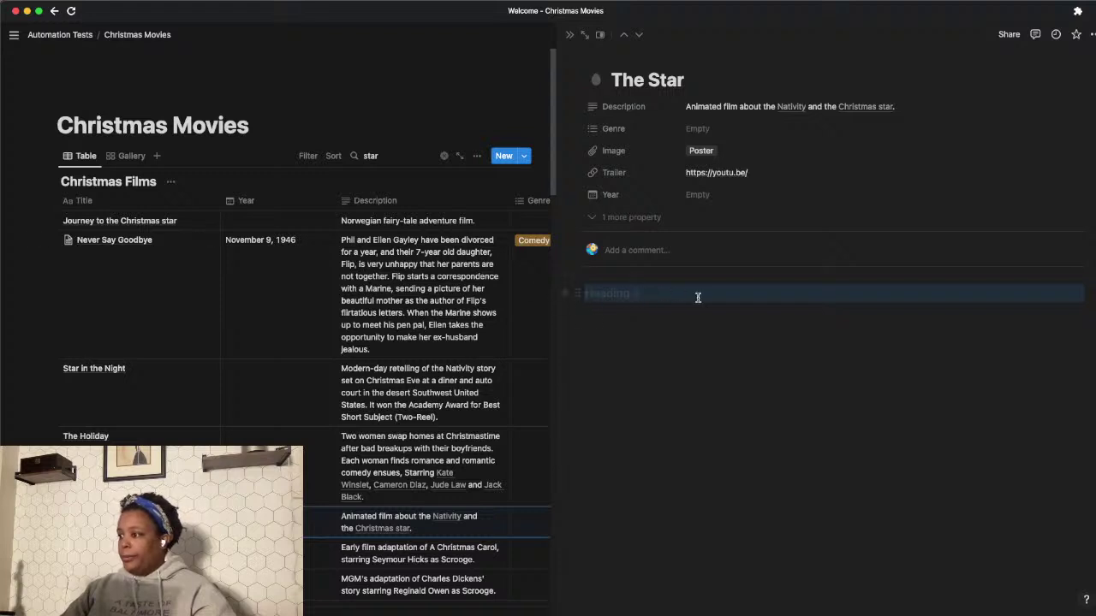
left_click(578, 293)
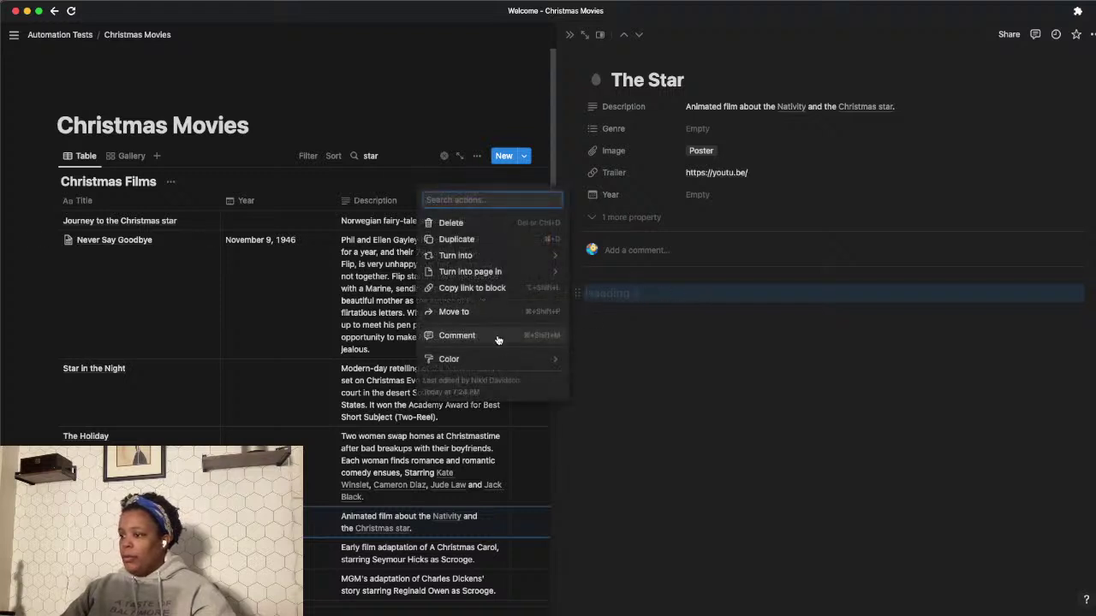
left_click(479, 287)
left_click(605, 313)
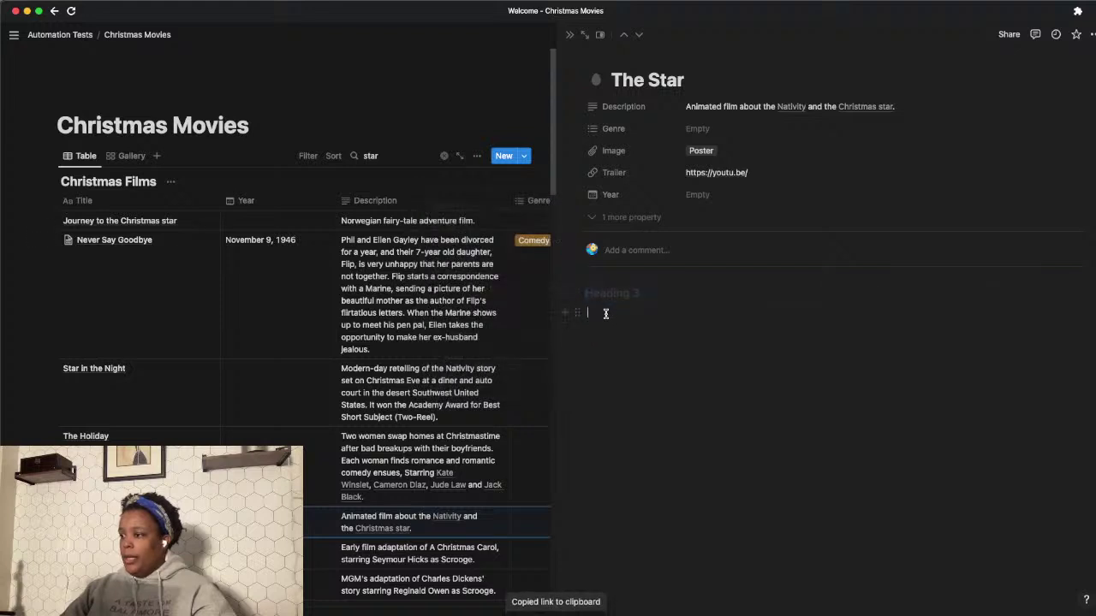
right_click(606, 316)
left_click(649, 400)
mouse_move(615, 334)
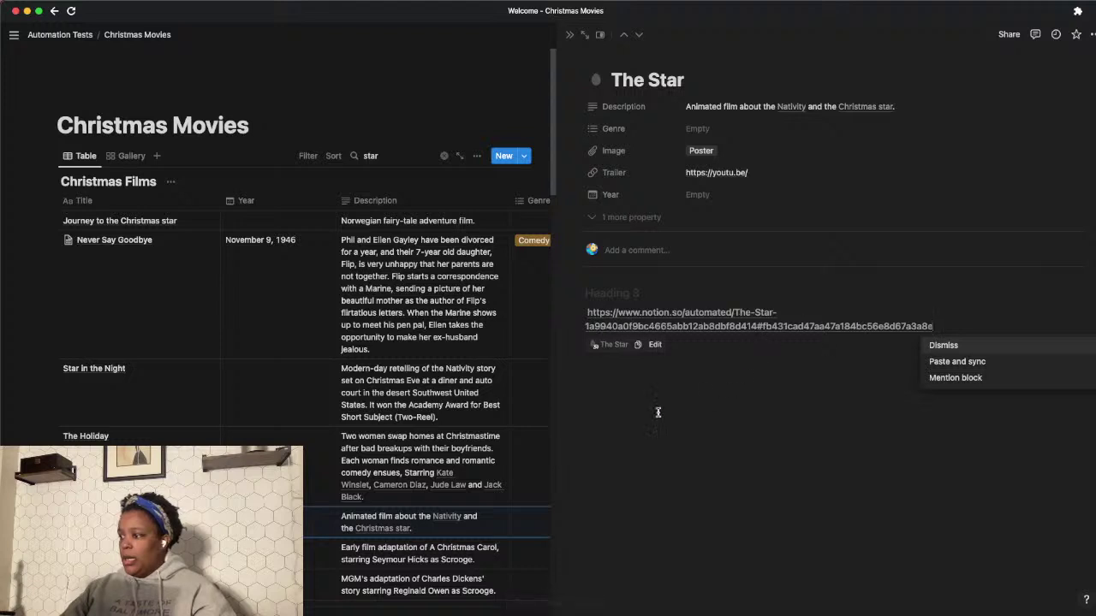
left_click(611, 379)
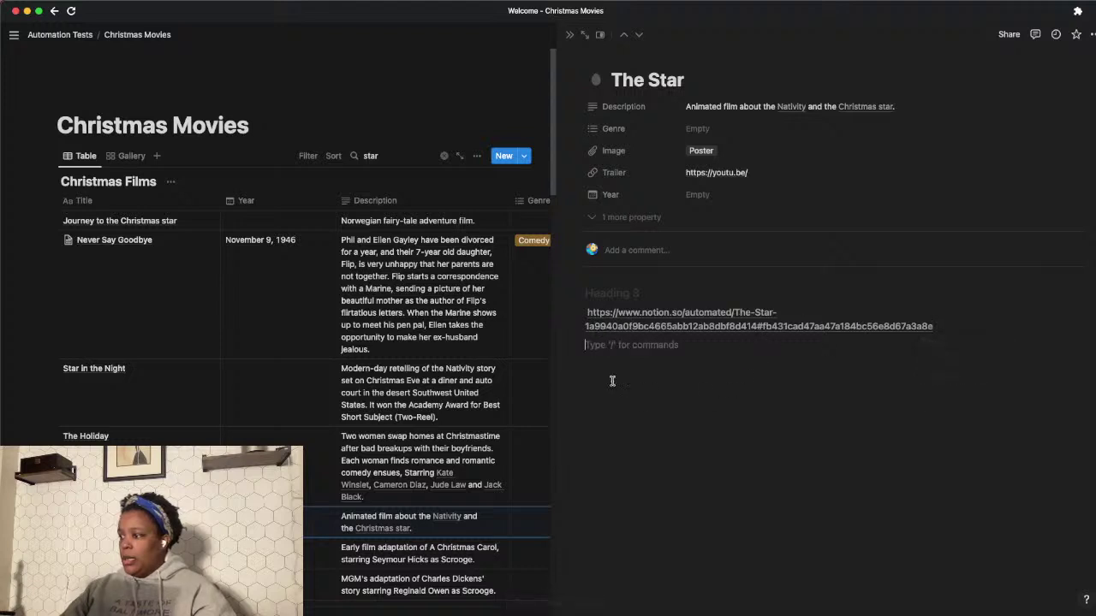
- Delete the pasted link block and shorten the table search to 'st'
left_click(578, 313)
left_click(442, 245)
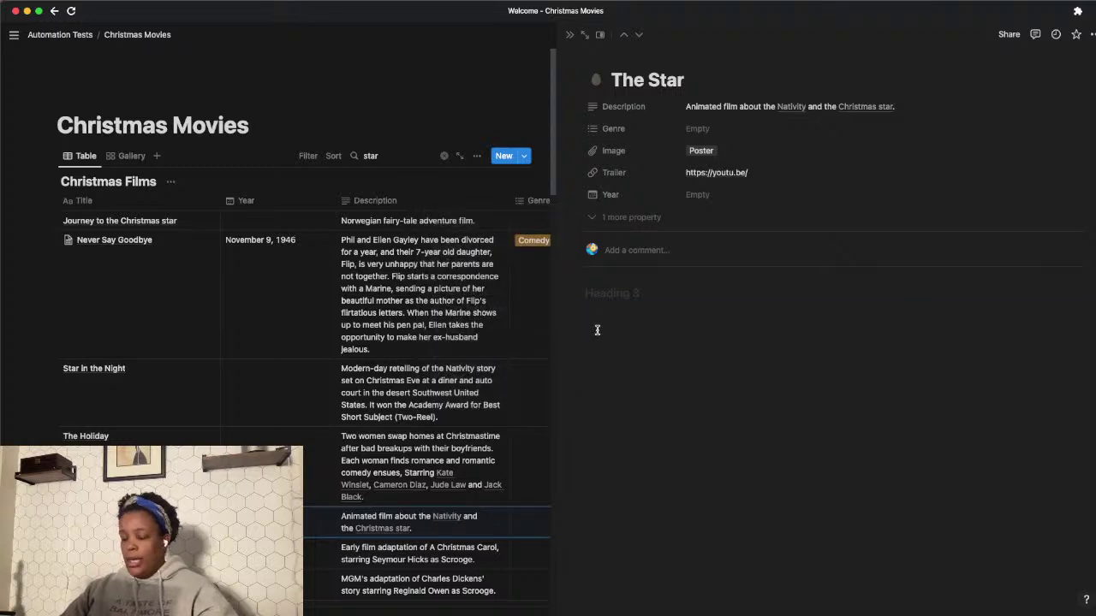
key("BackSpace")
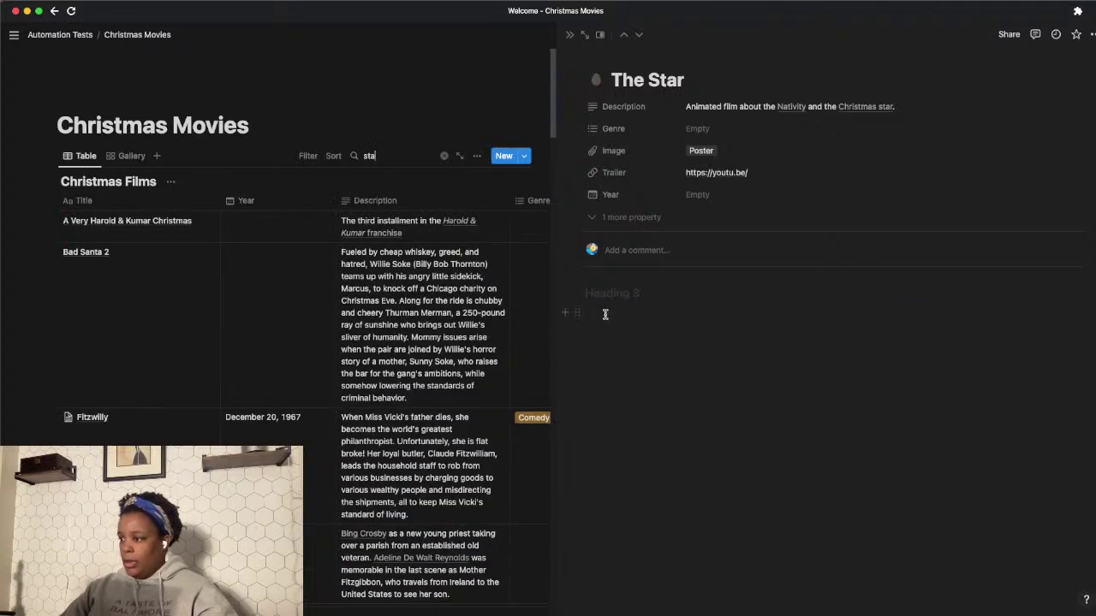
key("BackSpace")
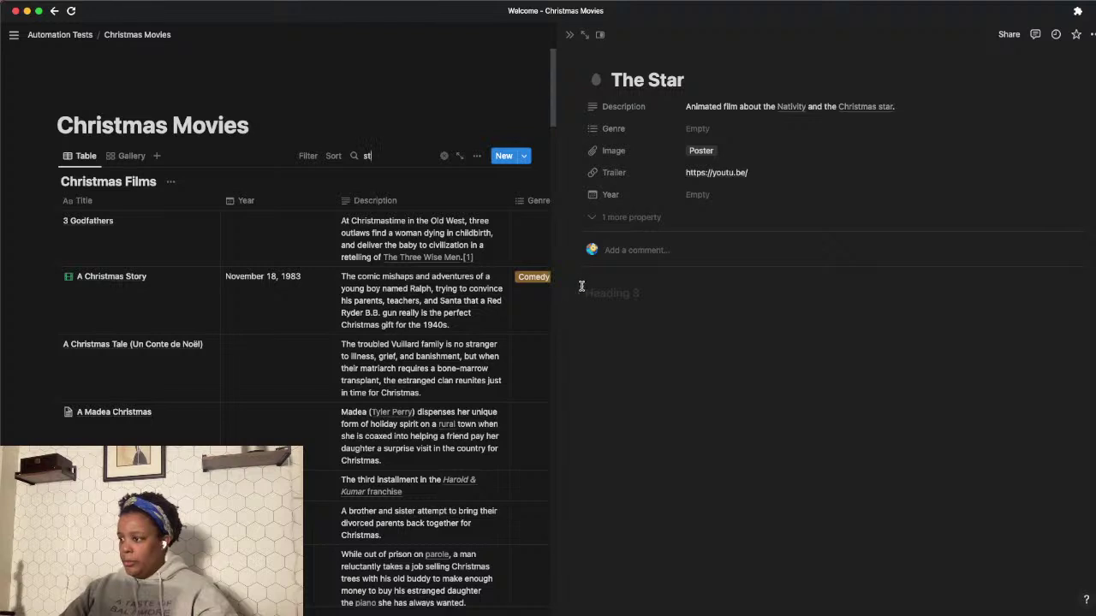
- Copy a link to the empty block, paste it into the page, and open the full page
left_click(577, 313)
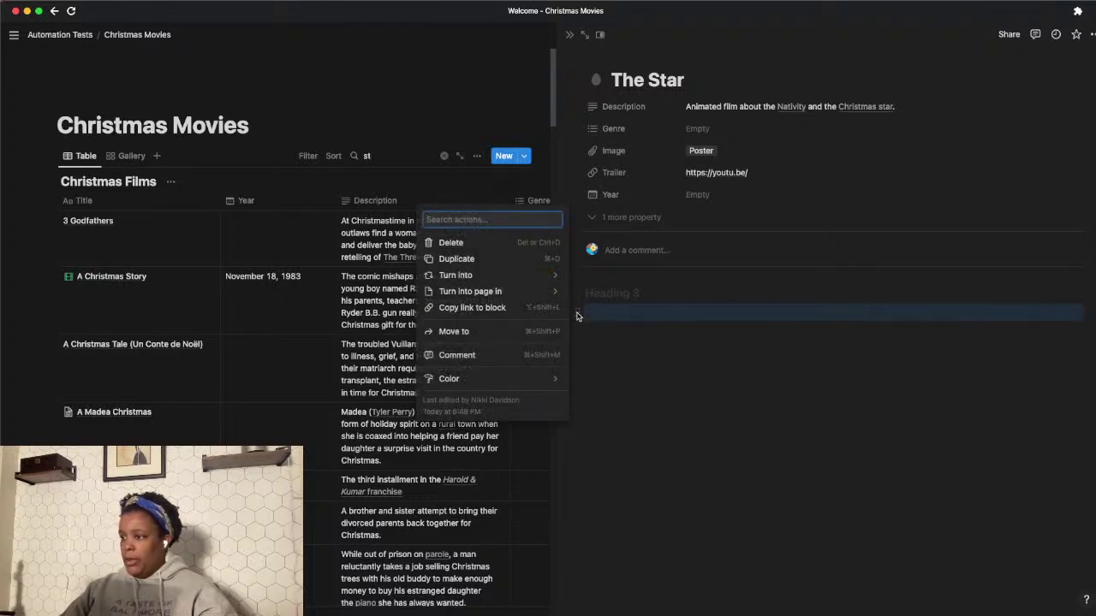
left_click(505, 307)
left_click(607, 339)
key("super+v")
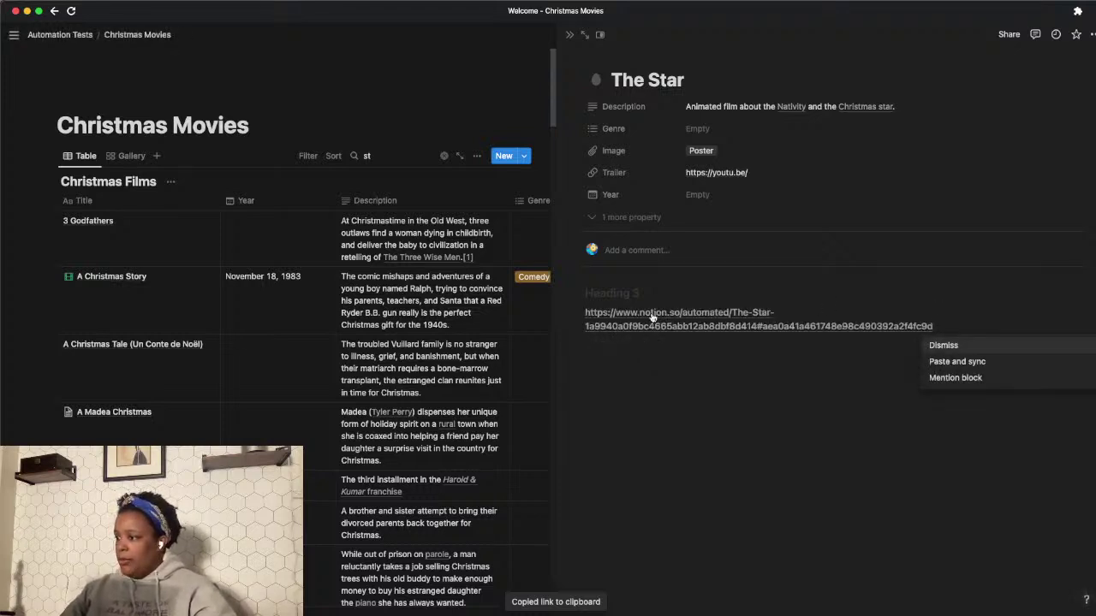
left_click(586, 317)
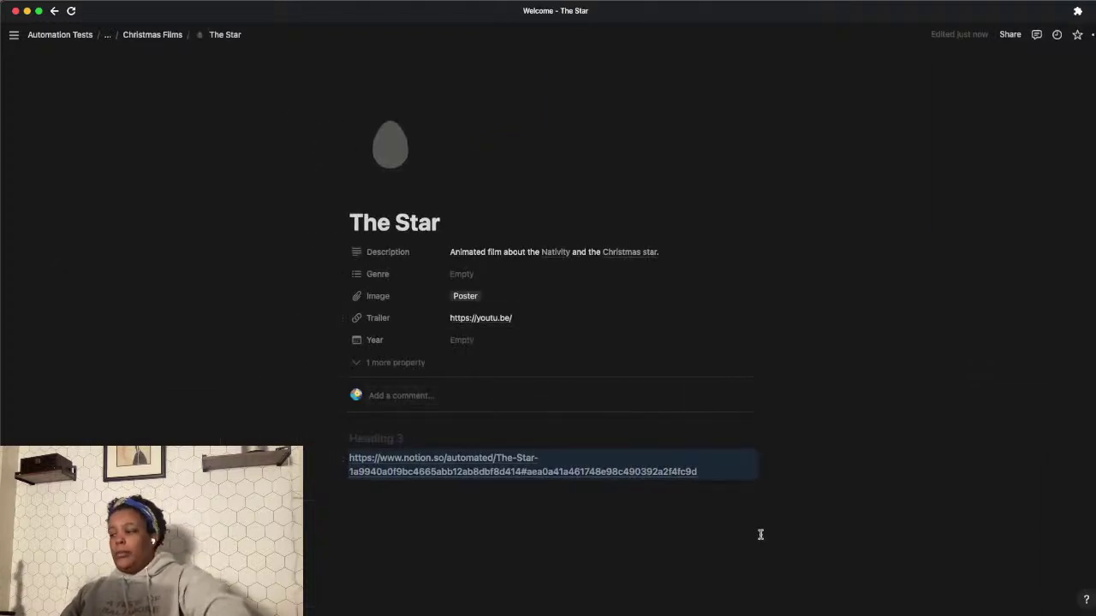
- Delete the heading and pasted link blocks, then return to Make
left_click_drag(743, 518, 340, 430)
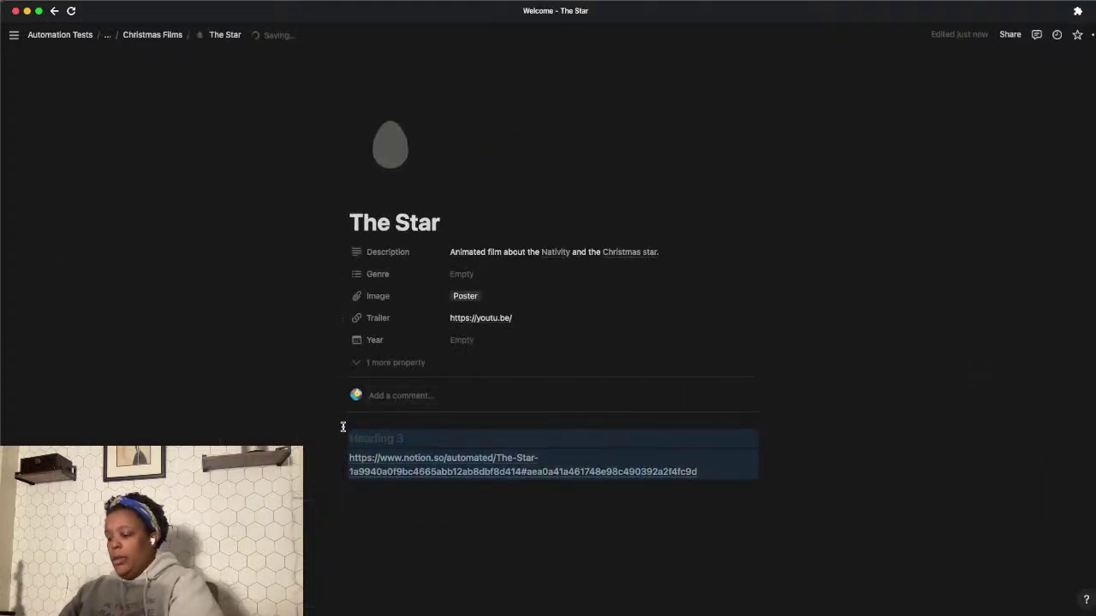
key("BackSpace")
key("super+Tab")
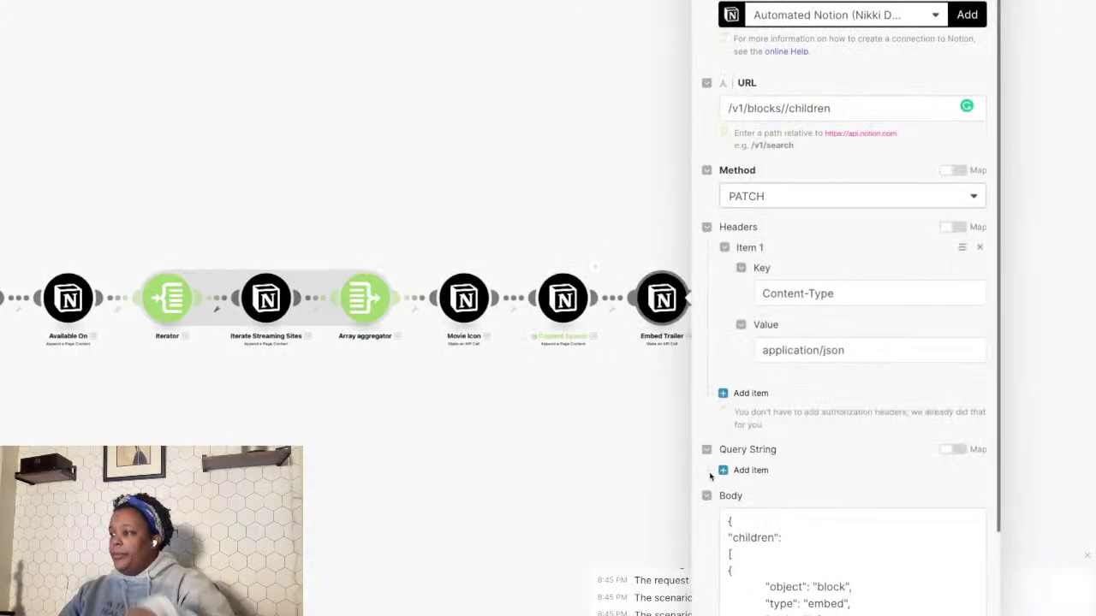
- Close Embed Trailer and inspect Content Spacer's Paragraph text item, keeping its type as Text
left_click(418, 476)
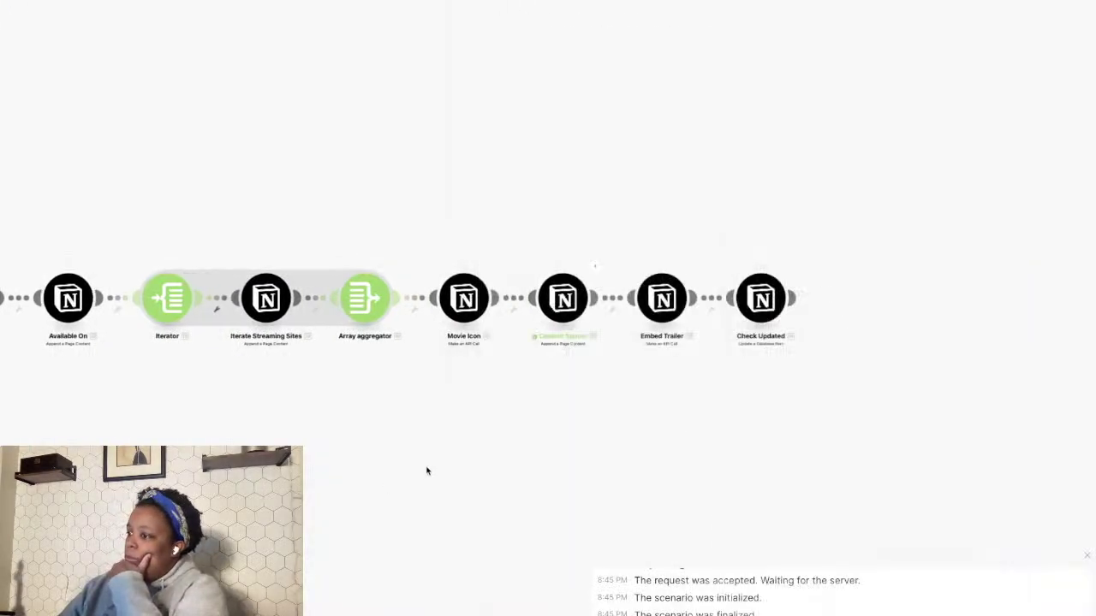
left_click(559, 301)
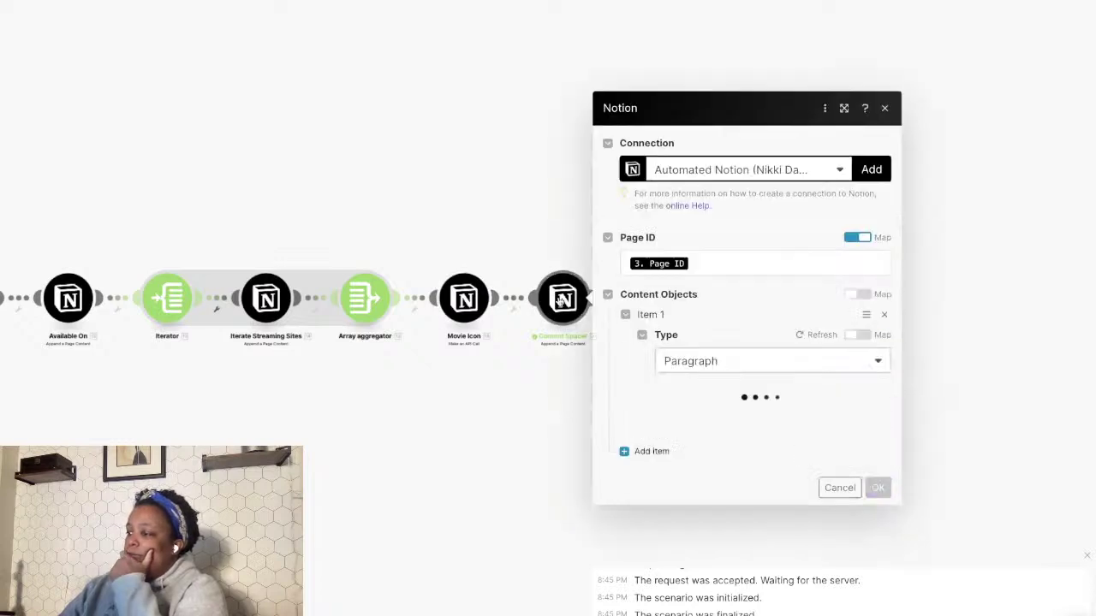
left_click(525, 387)
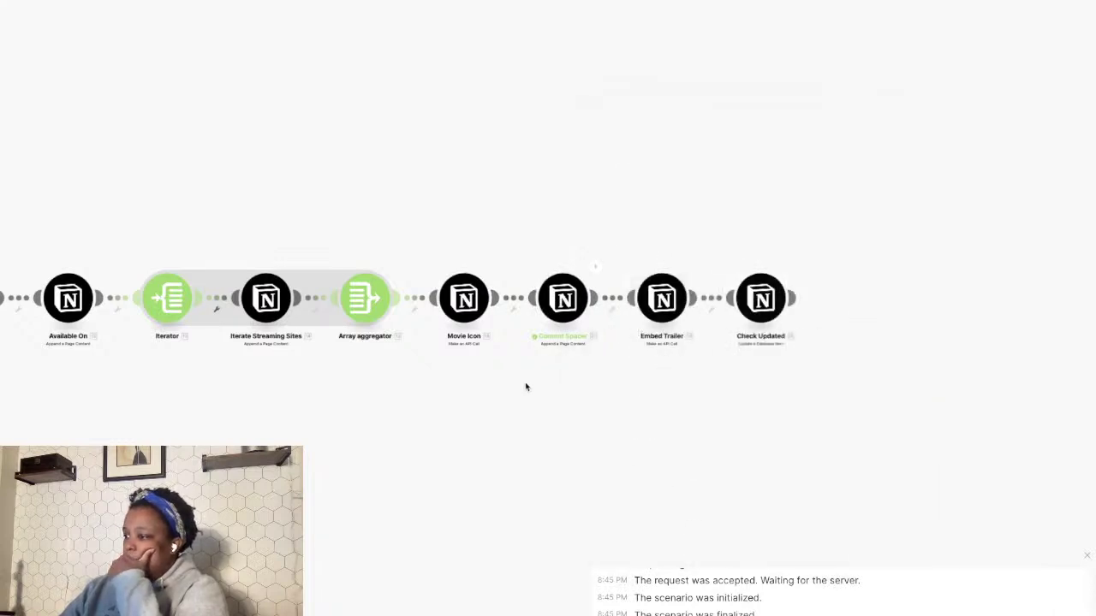
left_click(562, 300)
scroll(704, 419, "down", 2)
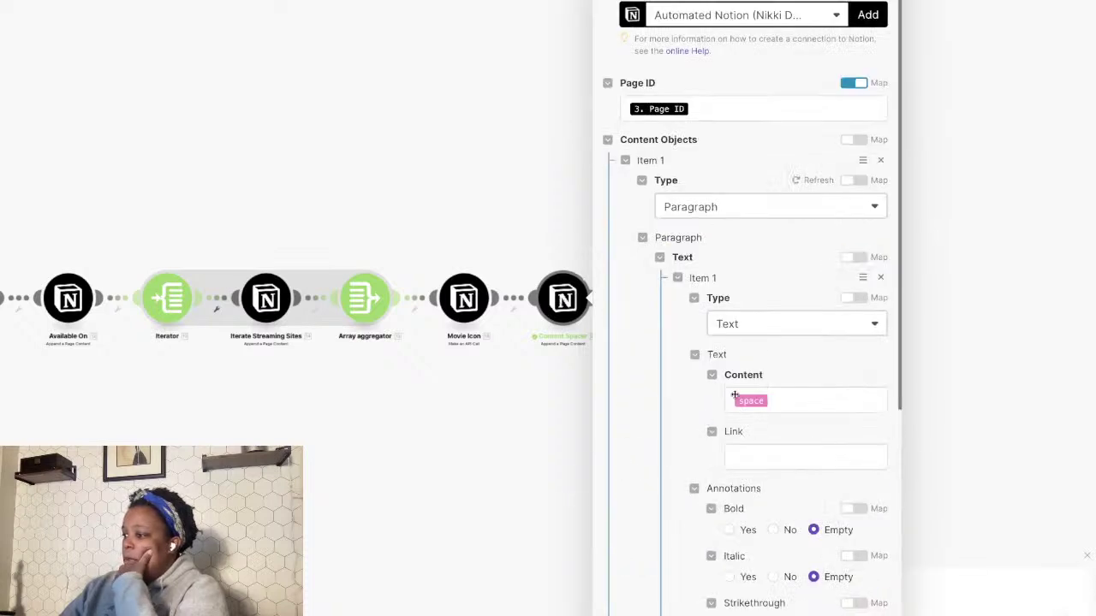
left_click(754, 323)
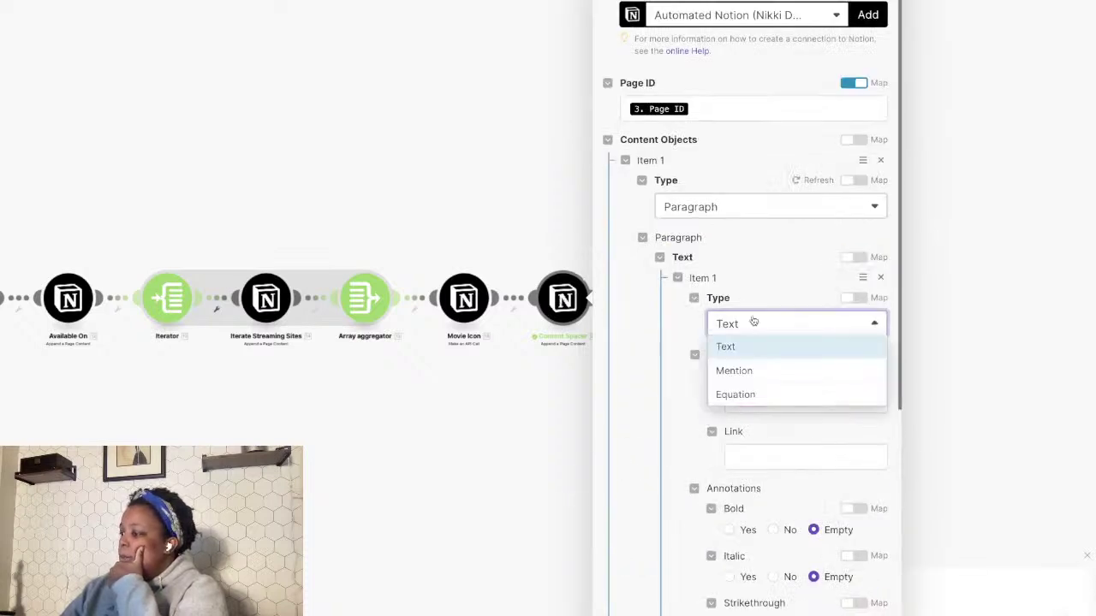
left_click(753, 323)
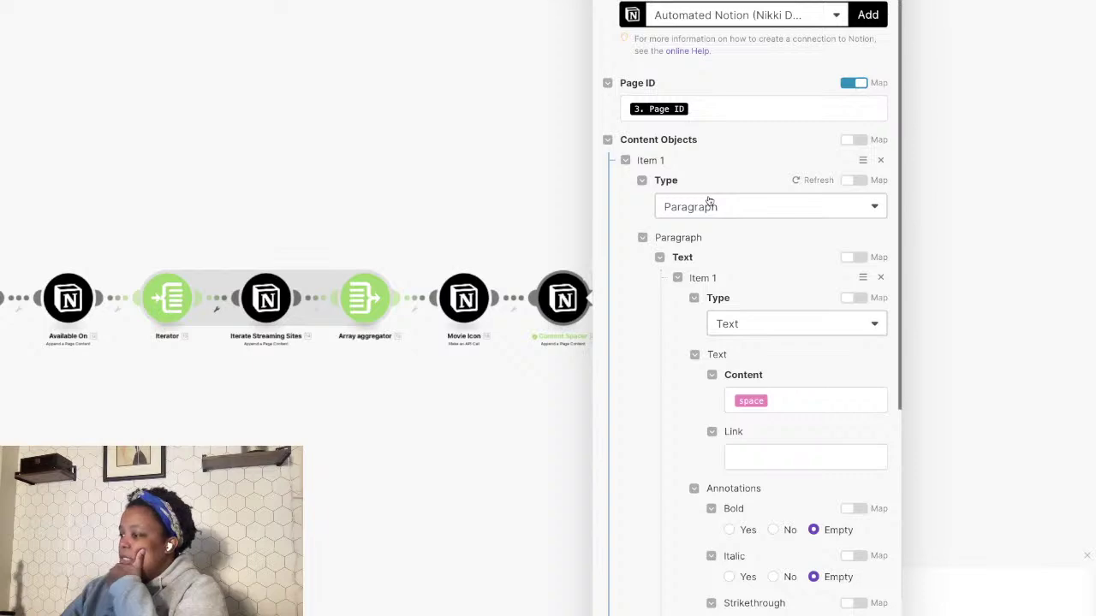
scroll(753, 497, "down", 3)
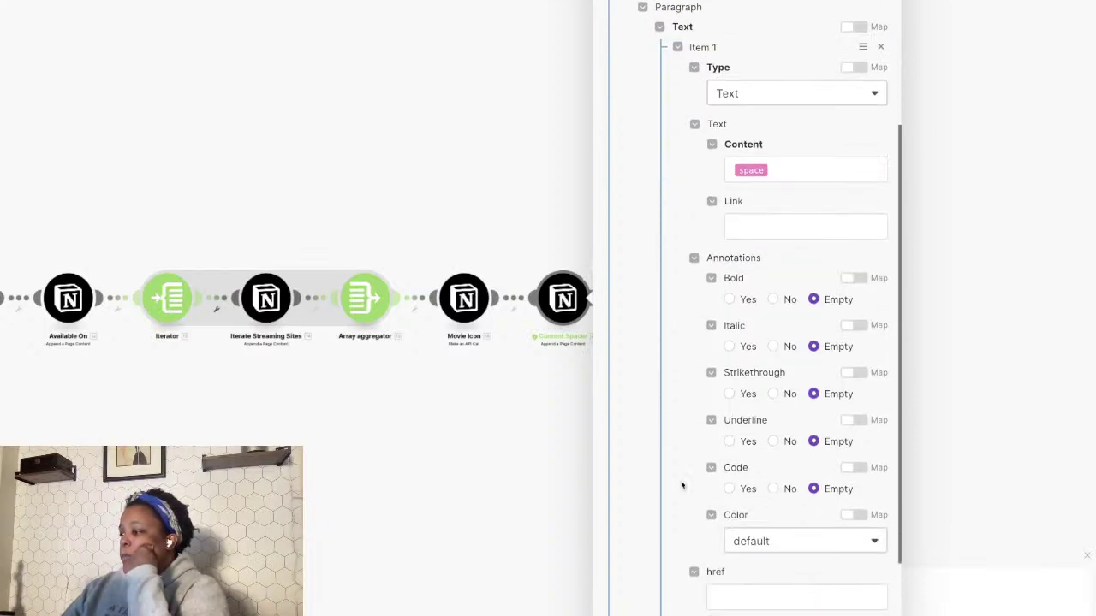
scroll(476, 471, "up", 5)
scroll(475, 470, "down", 5)
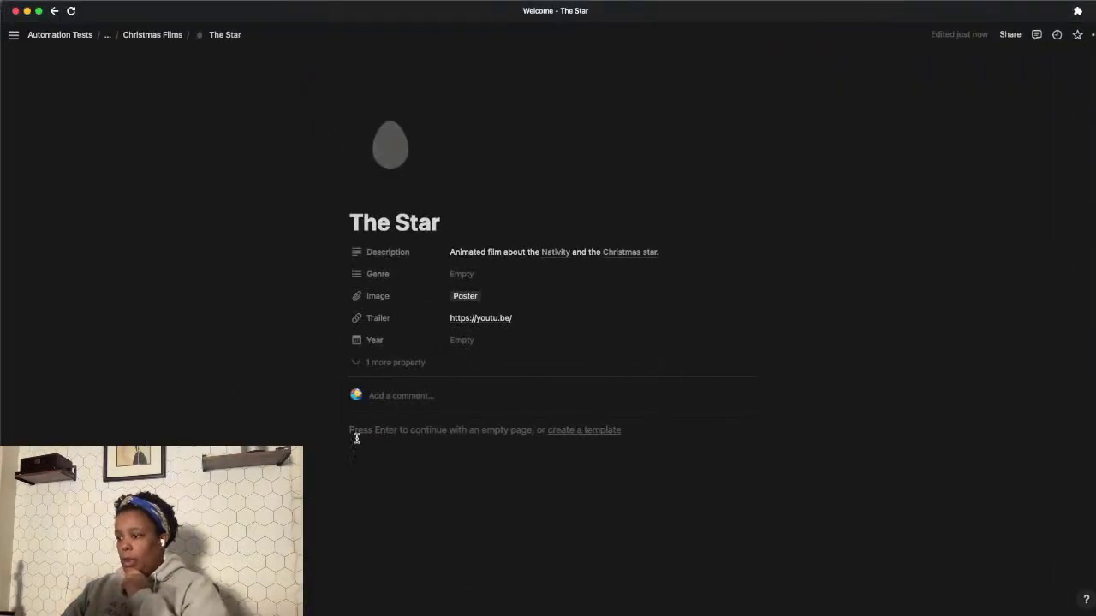
- Start a 'Run this module only' on the Content Spacer module
key("ctrl+Right")
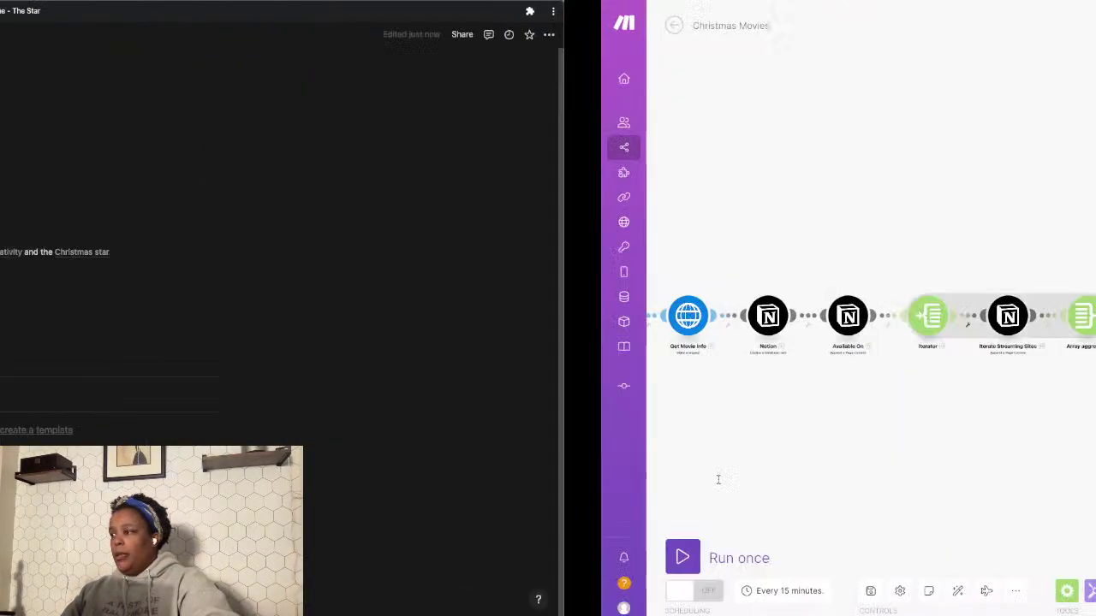
left_click(636, 445)
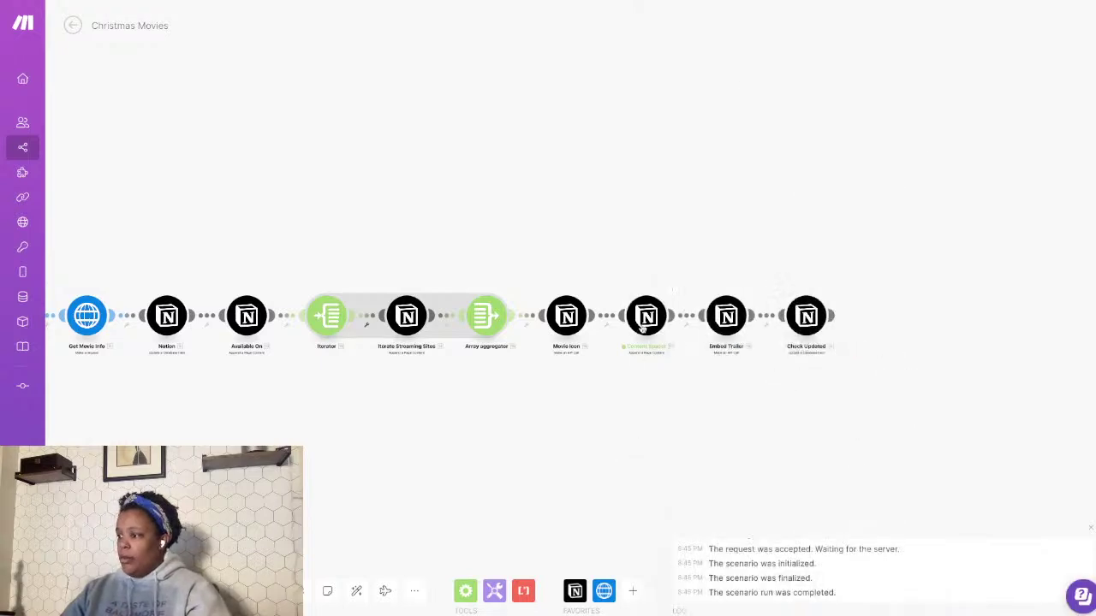
right_click(646, 318)
left_click(661, 345)
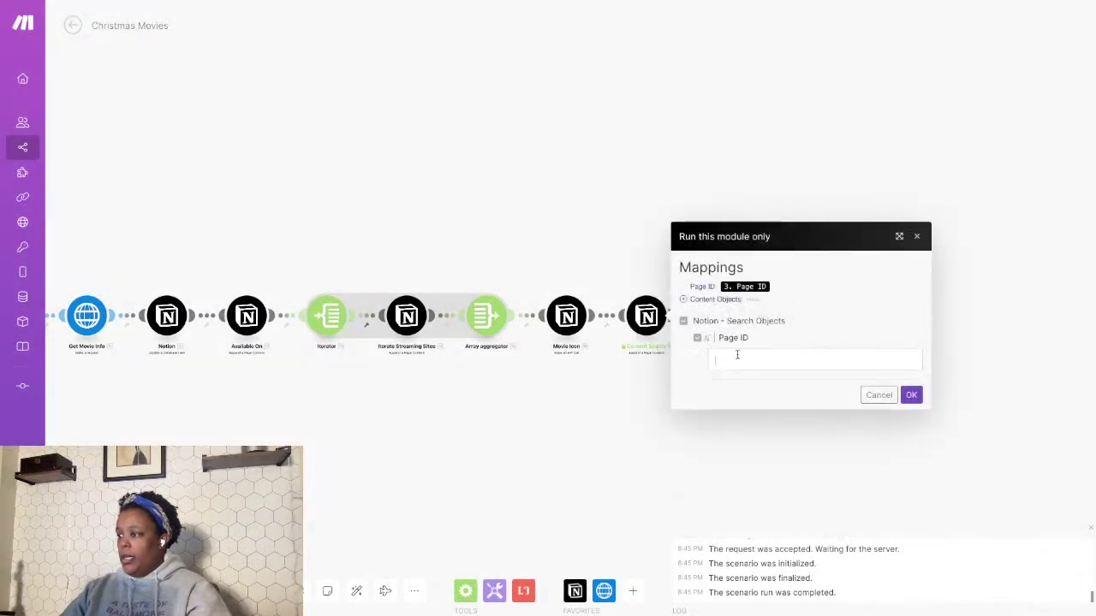
- Paste the page link into the Page ID prompt, delete it again, and switch to the note
left_click(736, 358)
key("ctrl+v")
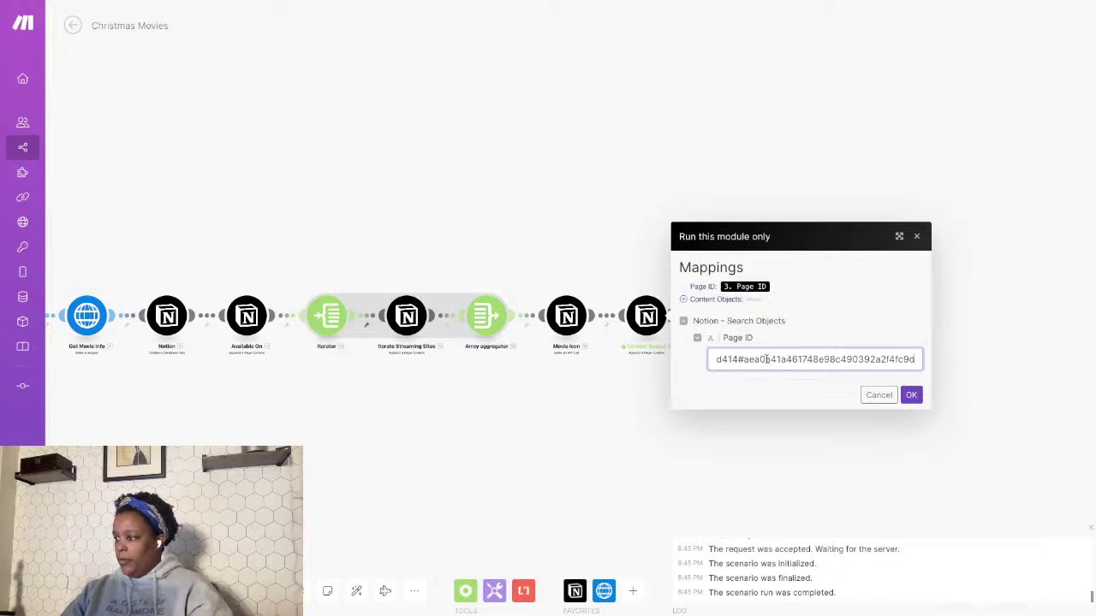
left_click_drag(716, 360, 701, 364)
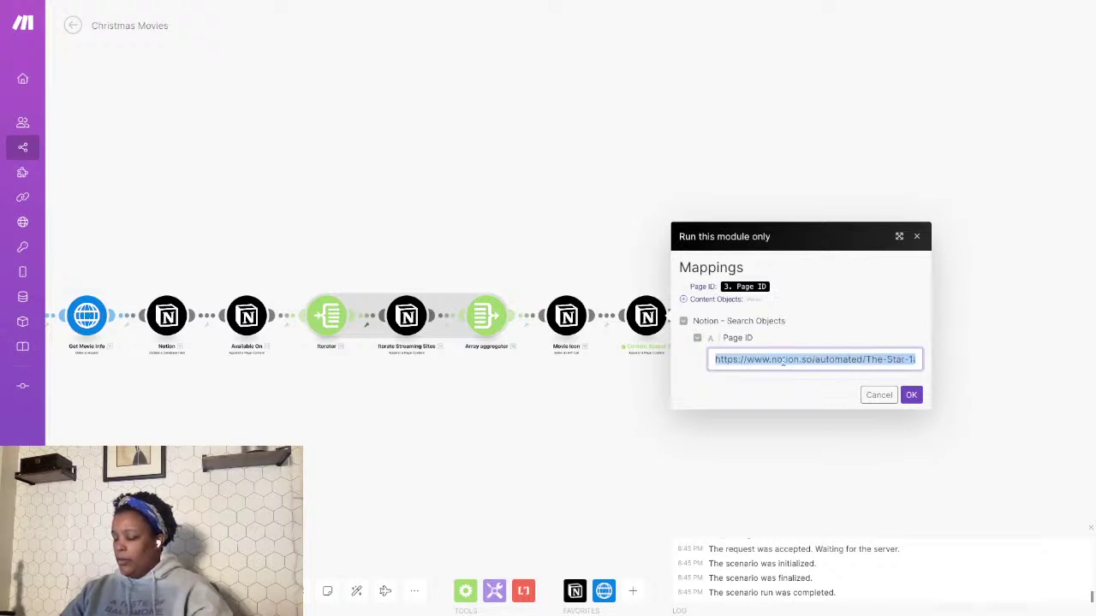
key("End")
left_click_drag(914, 359, 697, 359)
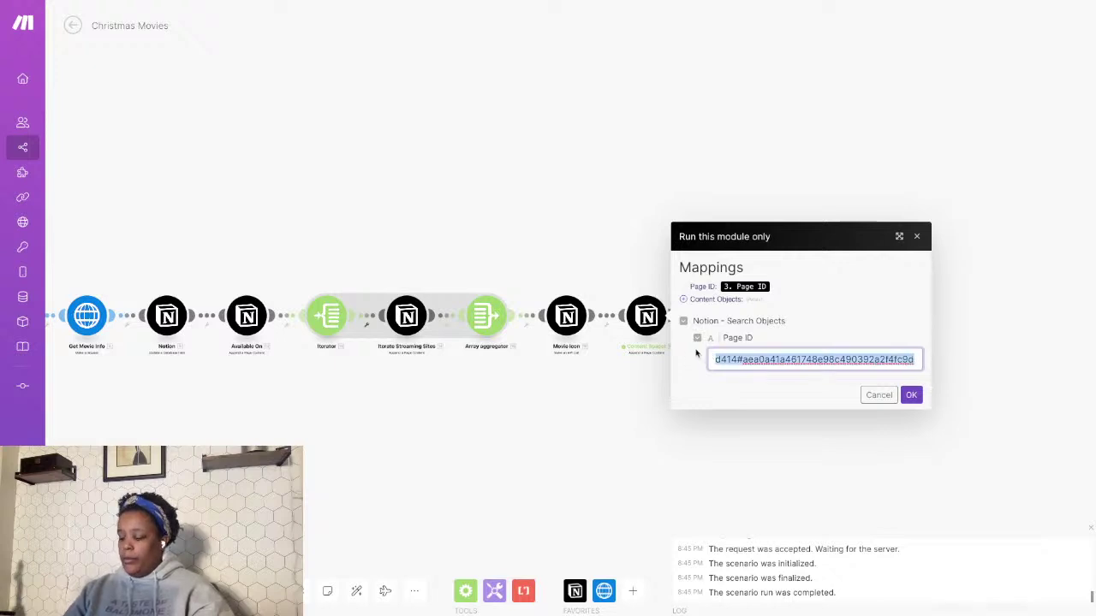
key("BackSpace")
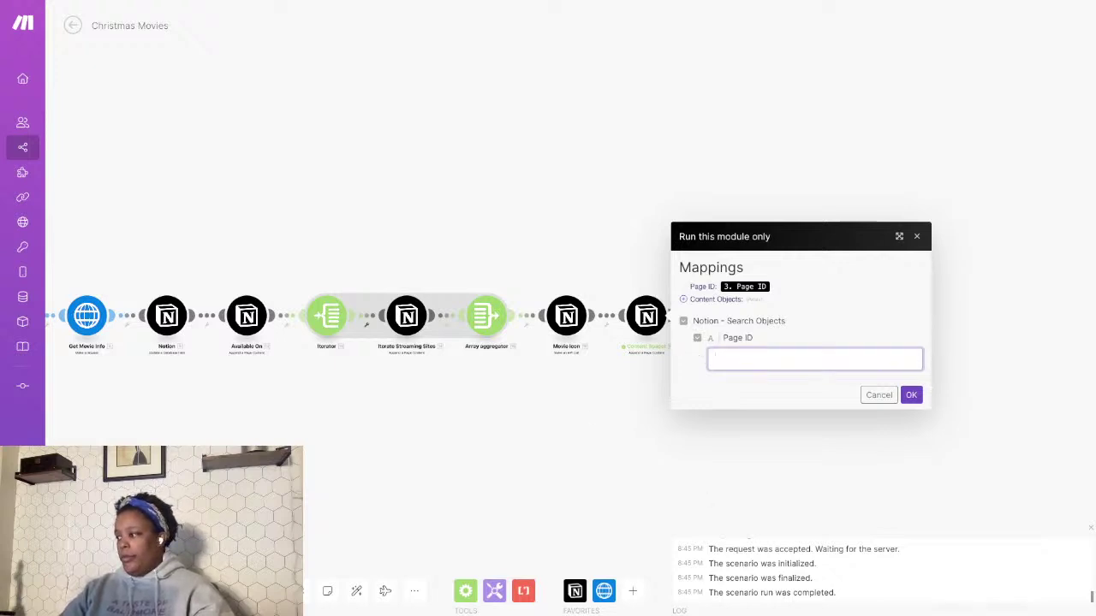
key("super+Tab")
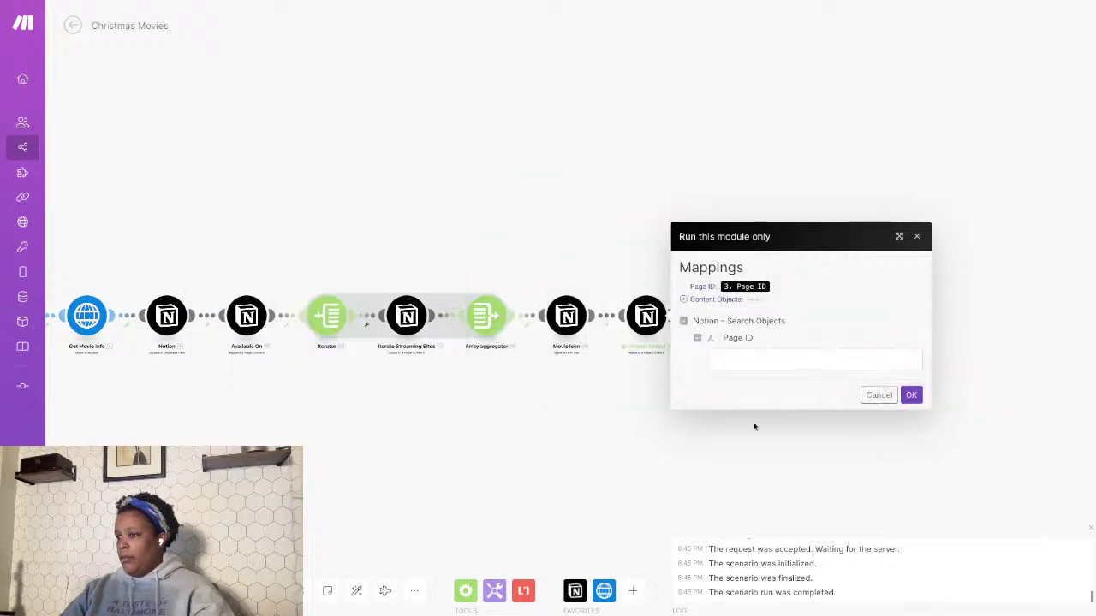
key("super+Tab")
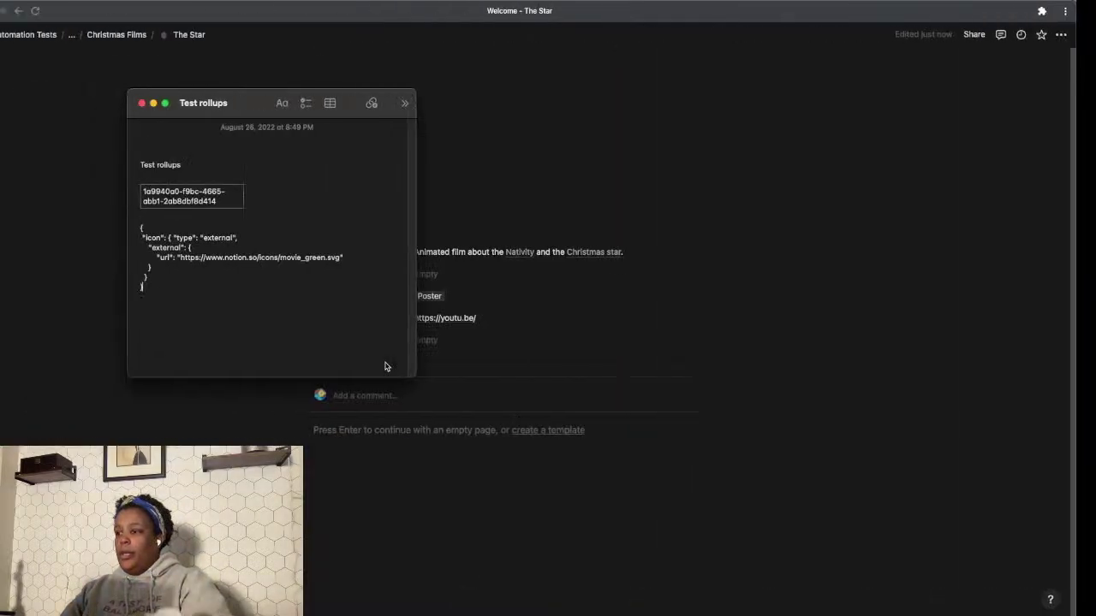
- Copy the page ID from the Test rollups note and run Content Spacer with it
left_click(196, 194)
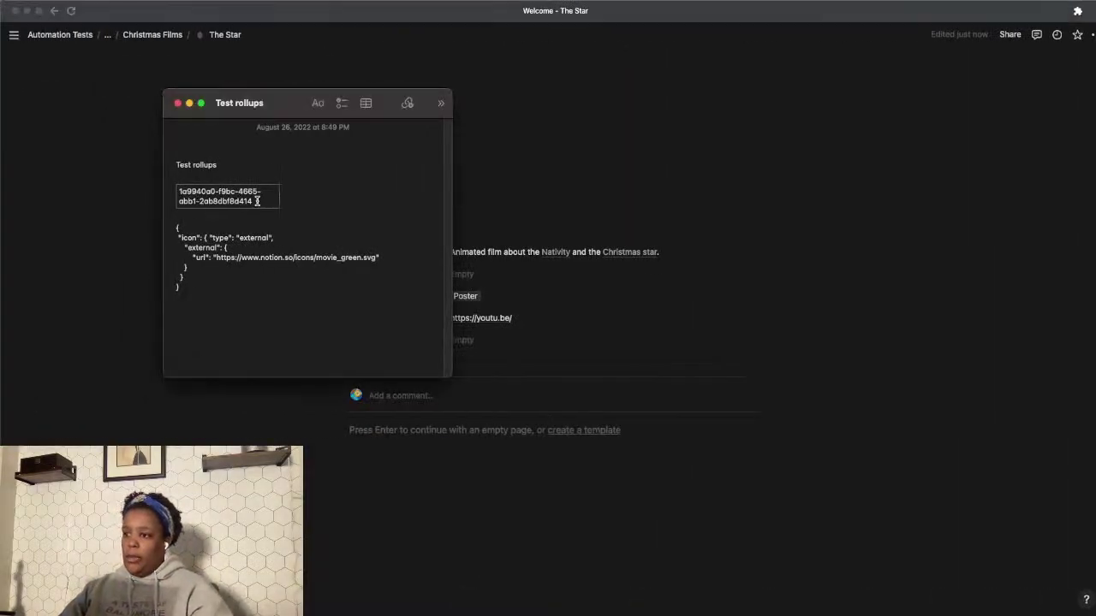
left_click_drag(257, 200, 182, 187)
key("super+c")
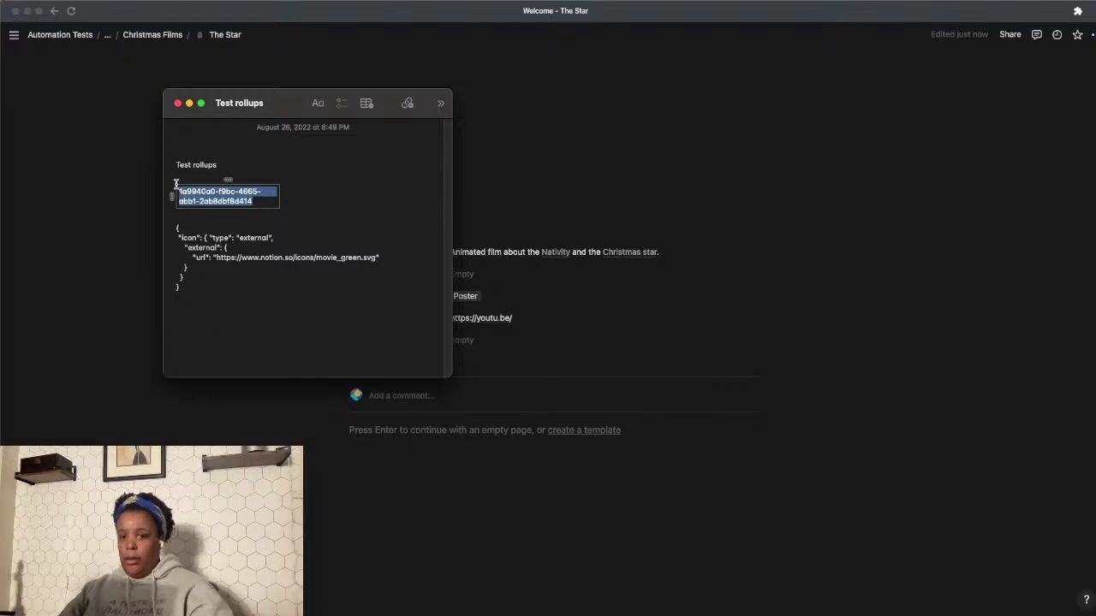
key("super+Tab")
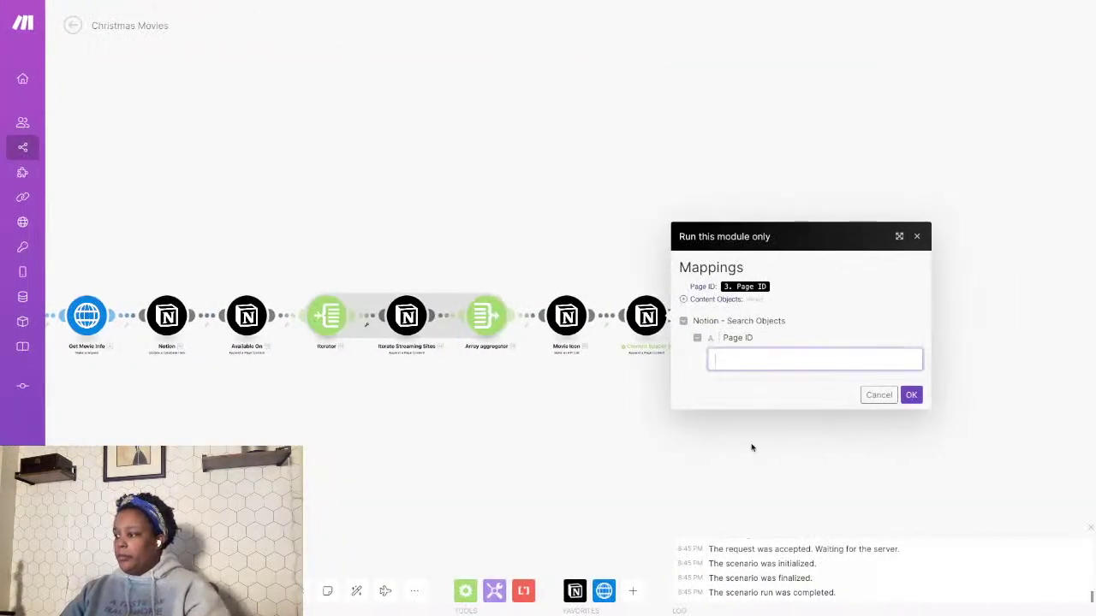
key("super+v")
left_click(911, 395)
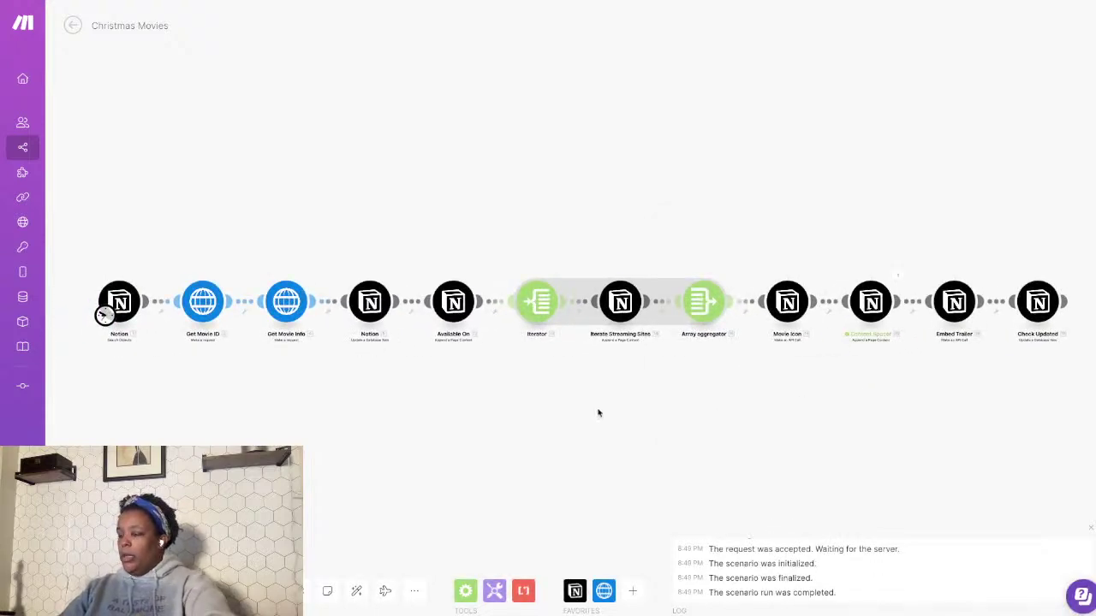
- Return to Notion and minimise the Test rollups note
key("super+Tab")
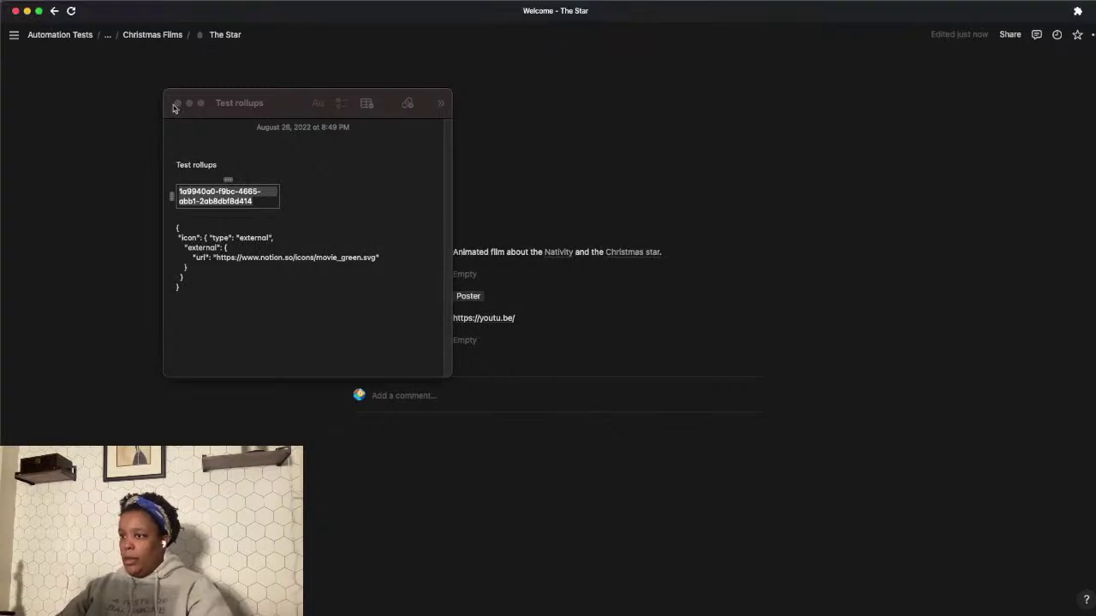
left_click(174, 106)
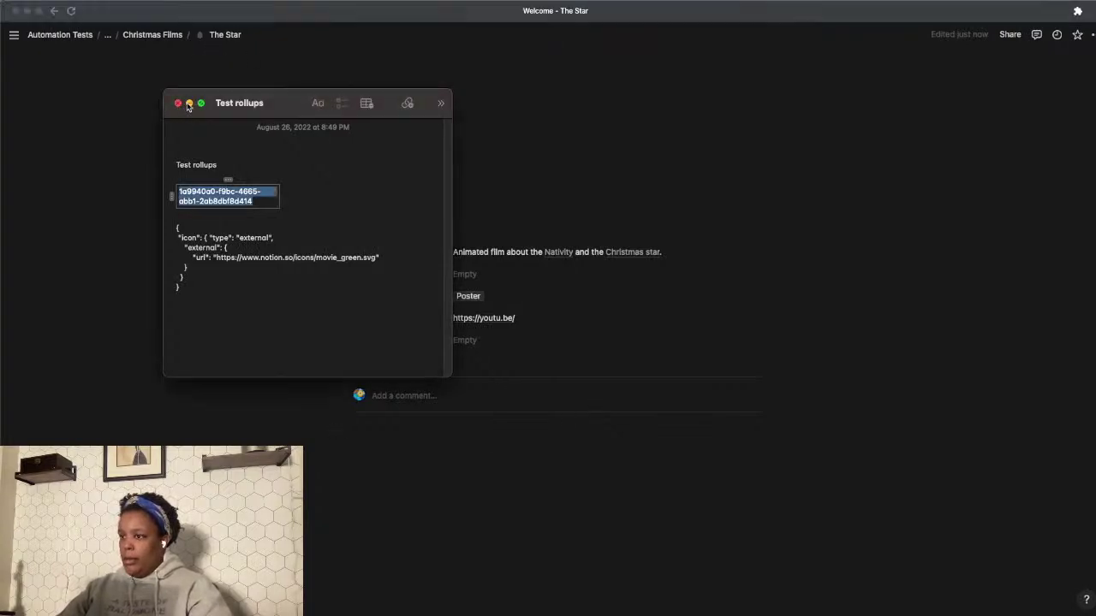
left_click(189, 104)
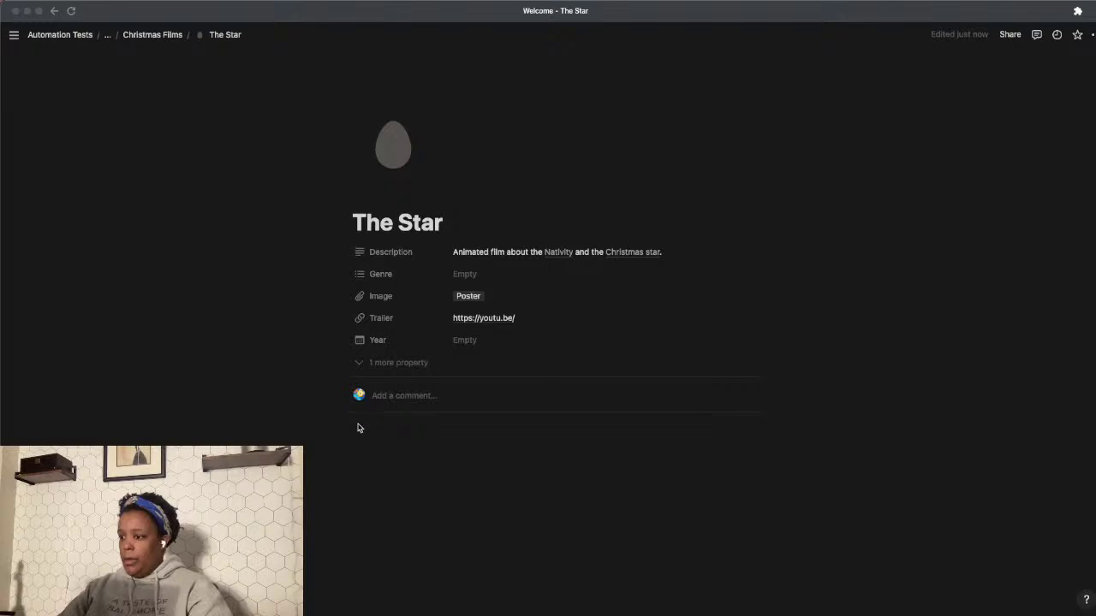
- Copy a link to the empty block at the bottom of The Star page
left_click(411, 425)
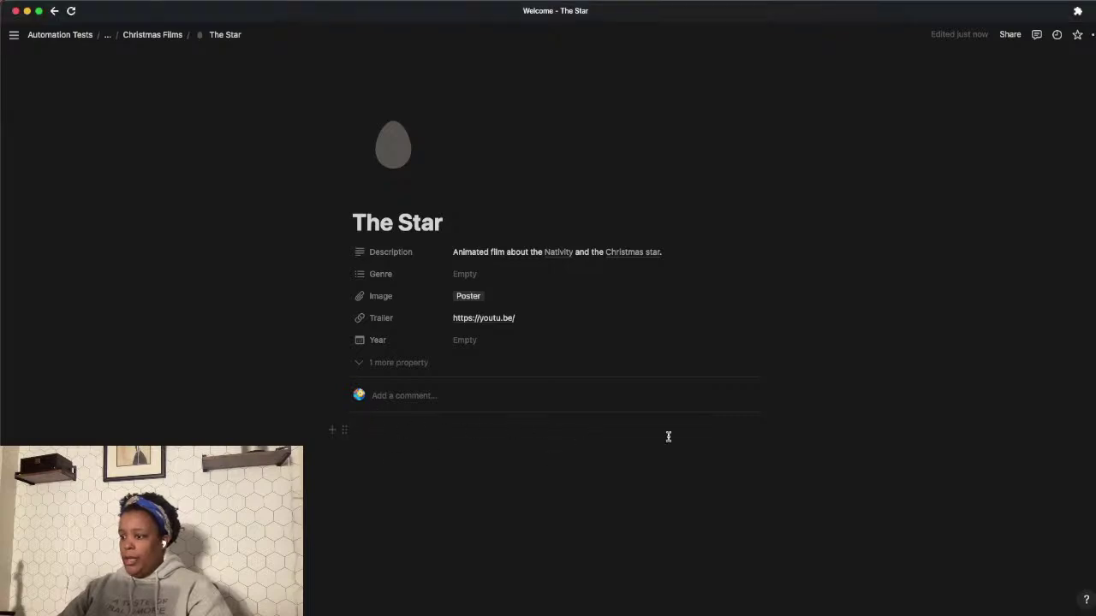
right_click(345, 430)
left_click(317, 398)
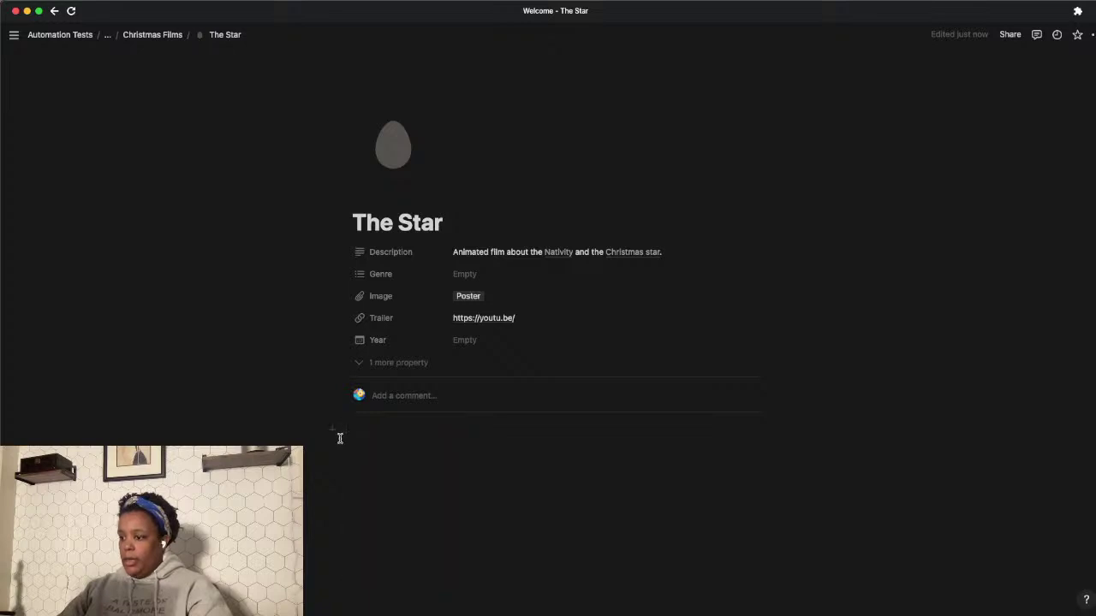
left_click(345, 430)
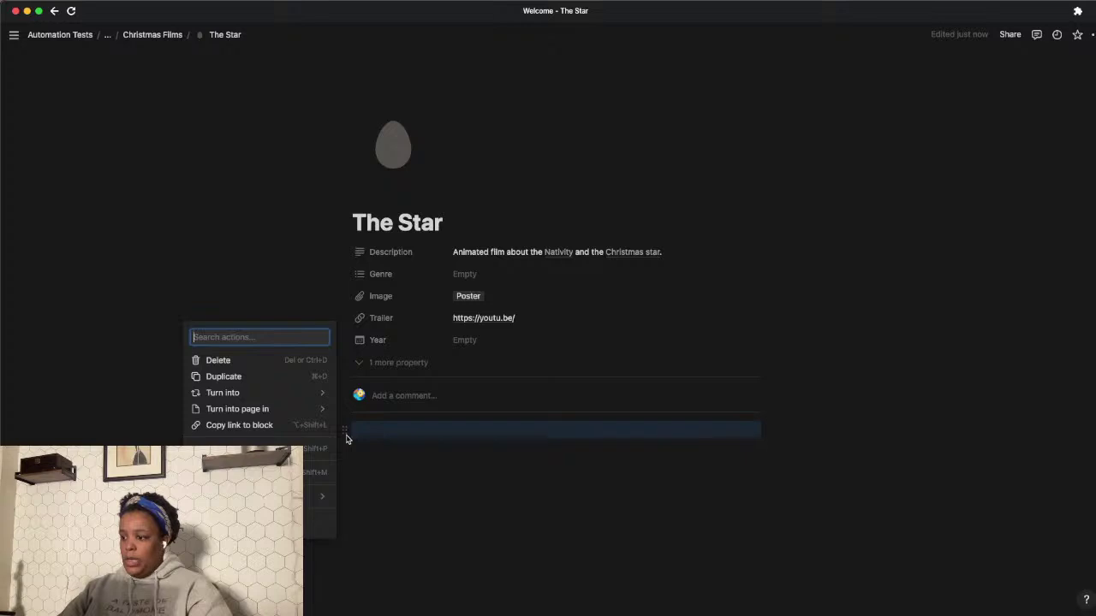
mouse_move(257, 496)
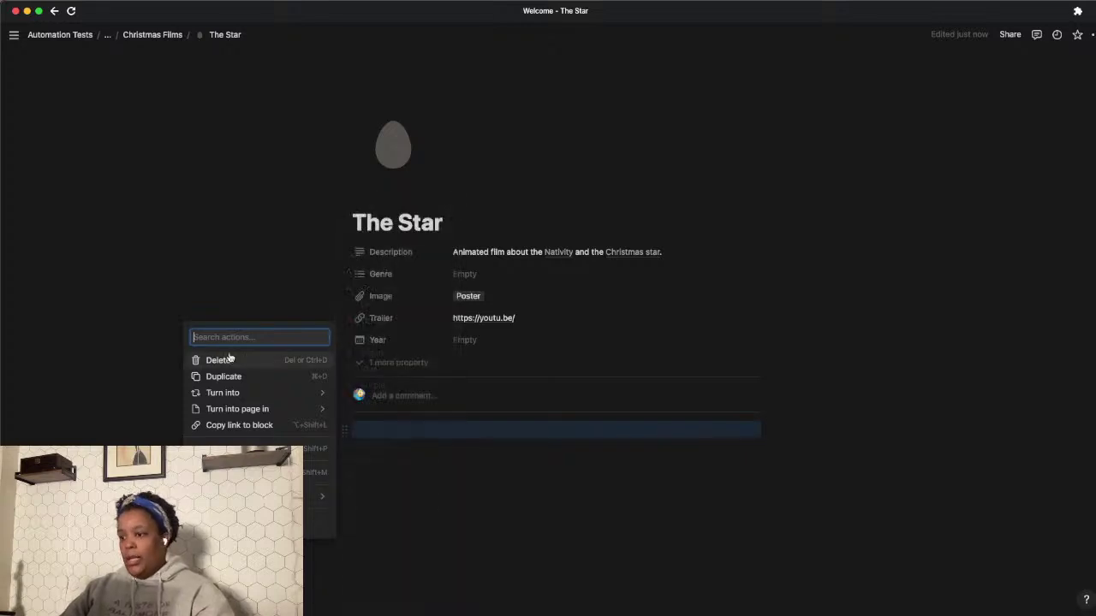
mouse_move(230, 399)
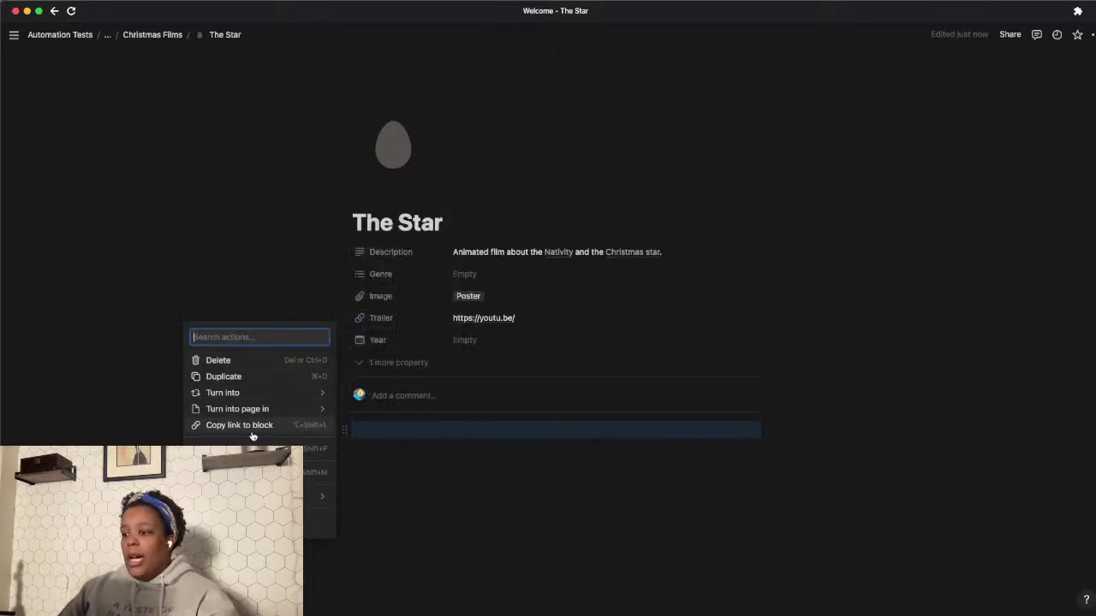
left_click(248, 426)
- Paste the block link on a new bottom line and select the block ID after the #
left_click(372, 470)
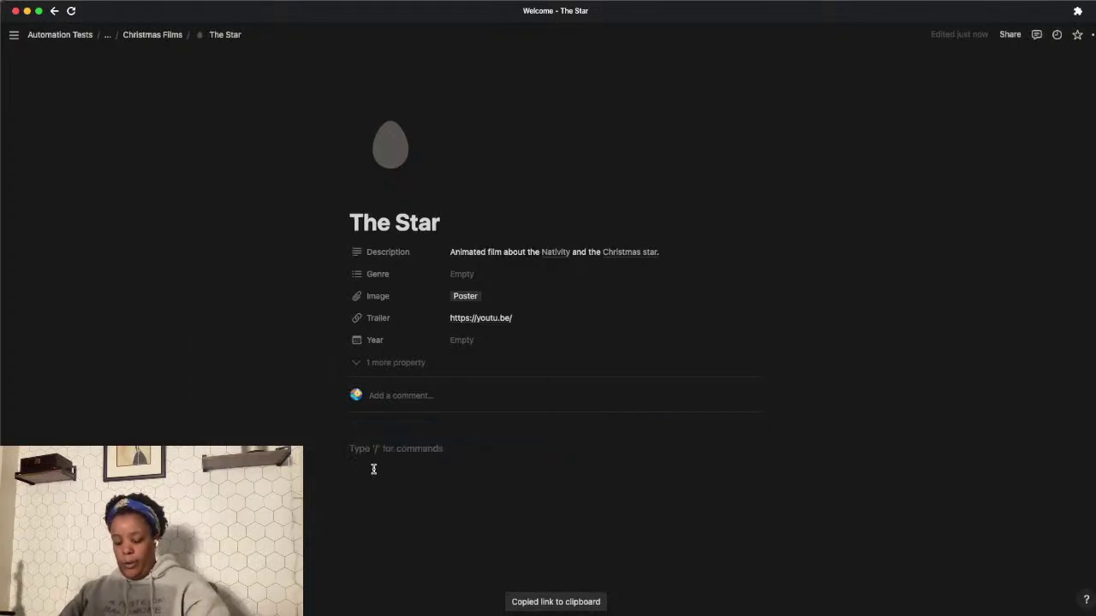
key("super+v")
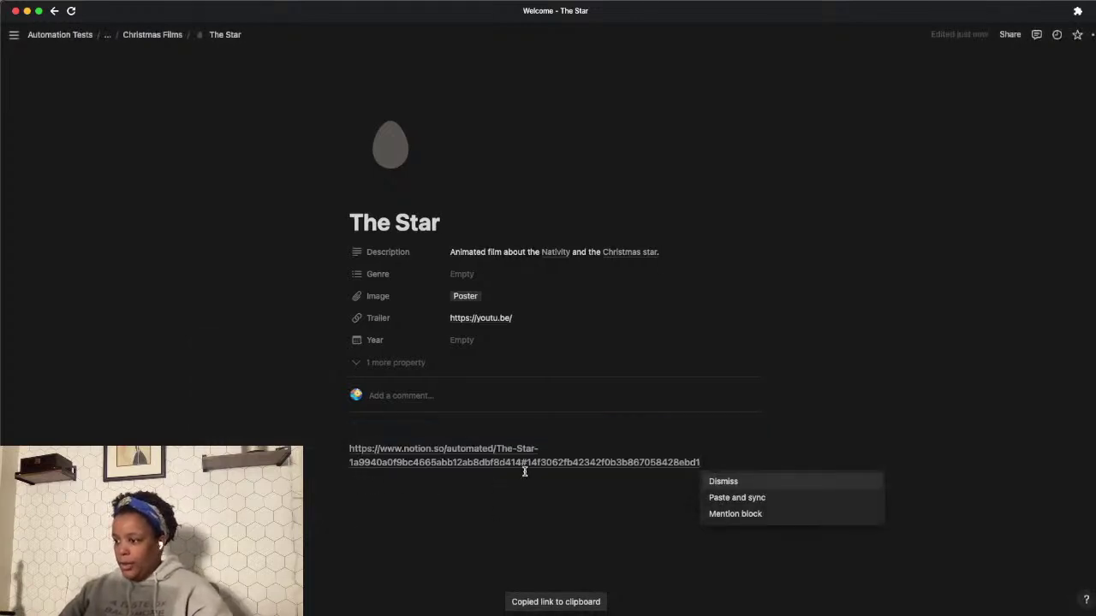
mouse_move(524, 469)
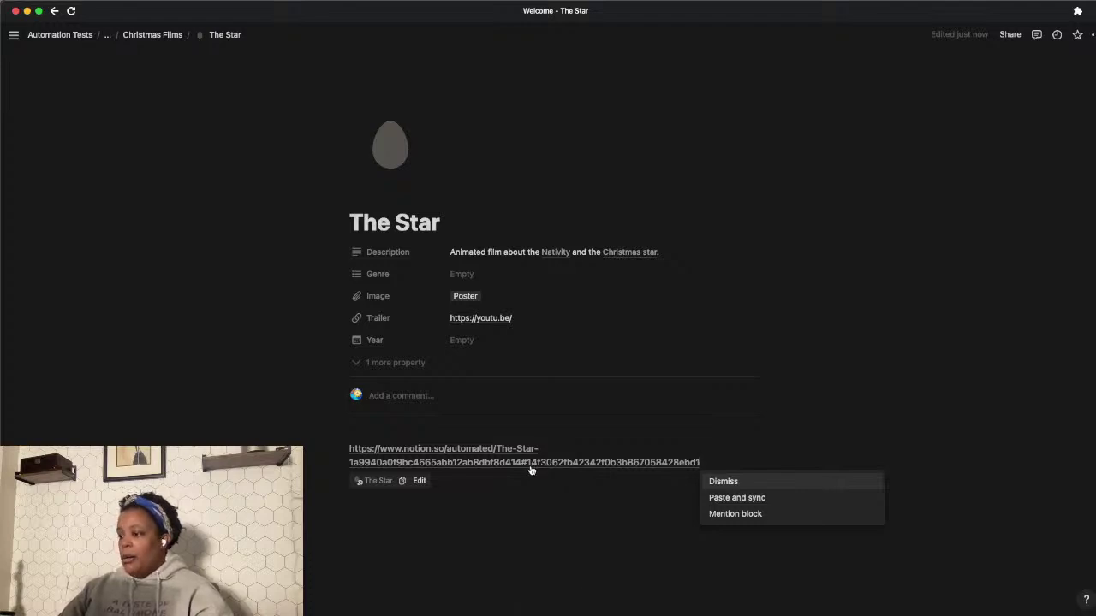
left_click_drag(714, 459, 524, 461)
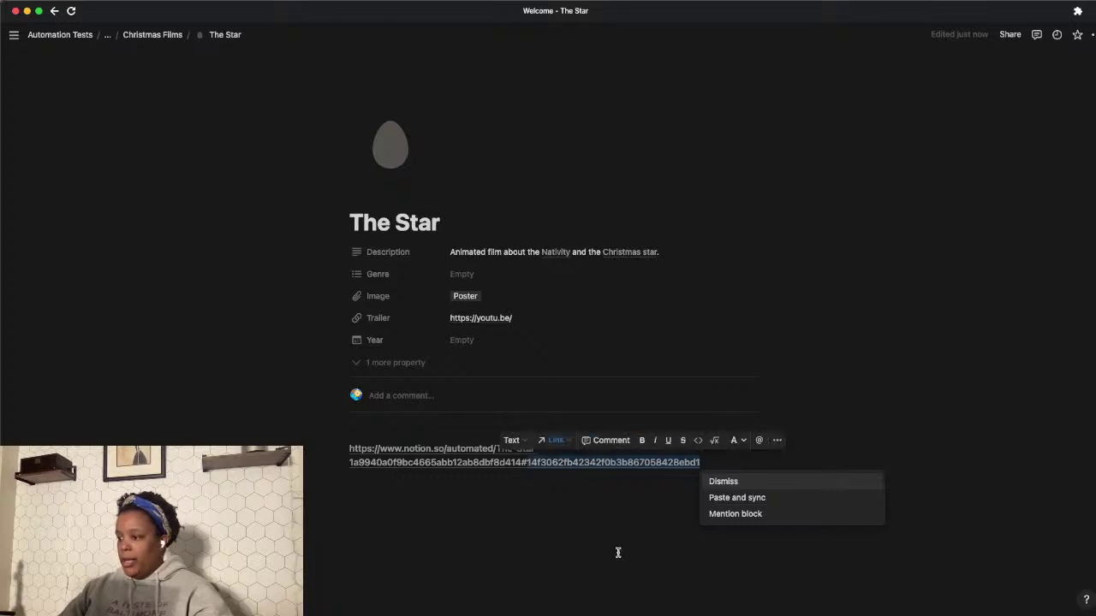
left_click(628, 546)
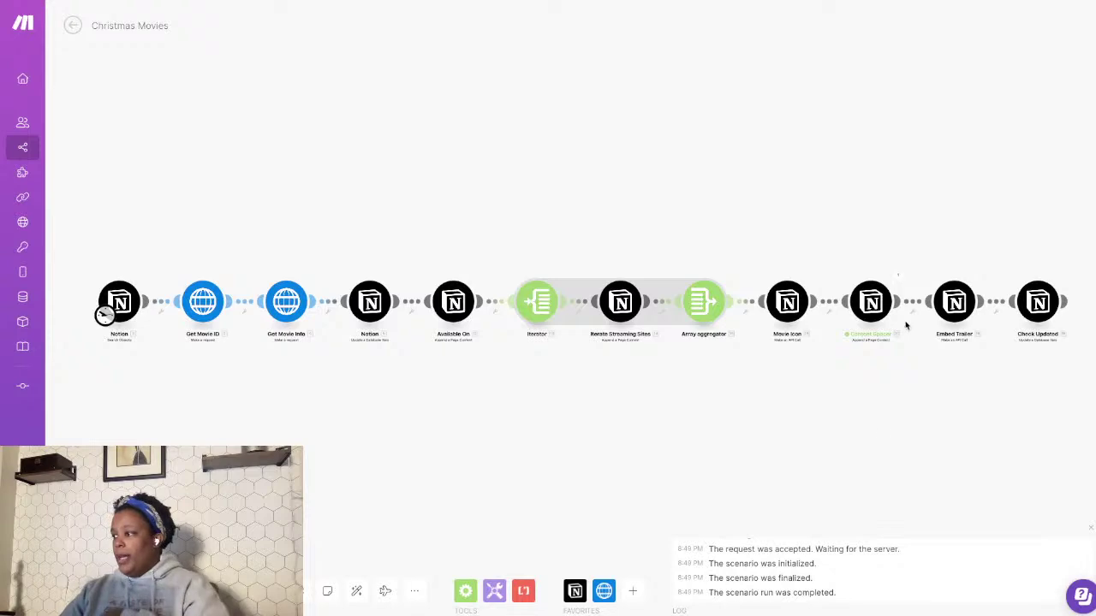
scroll(905, 371, "up", 5)
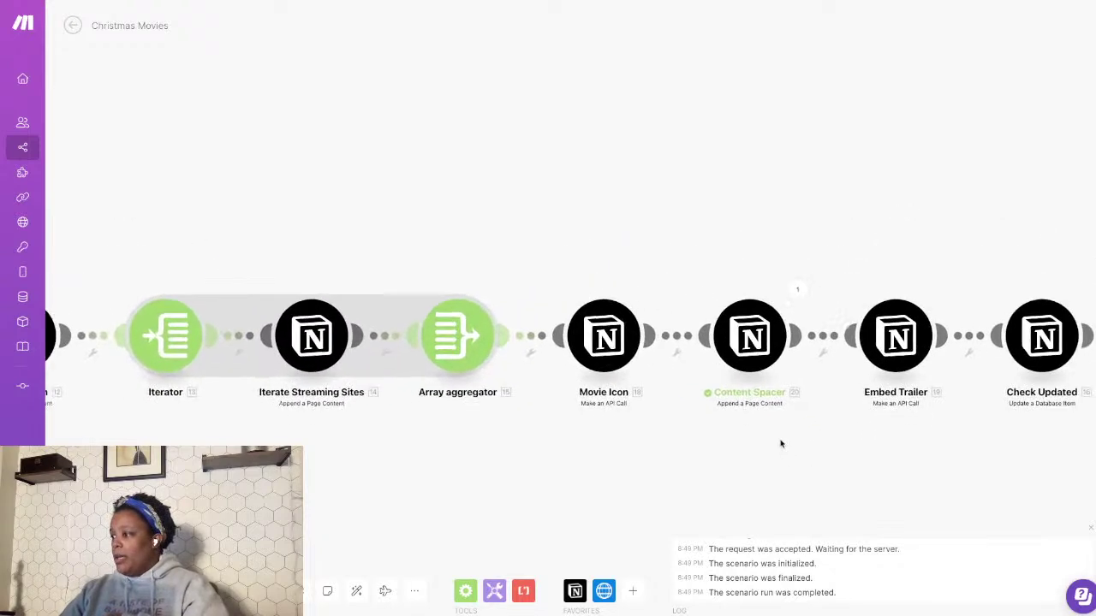
scroll(779, 441, "up", 2)
left_click(801, 216)
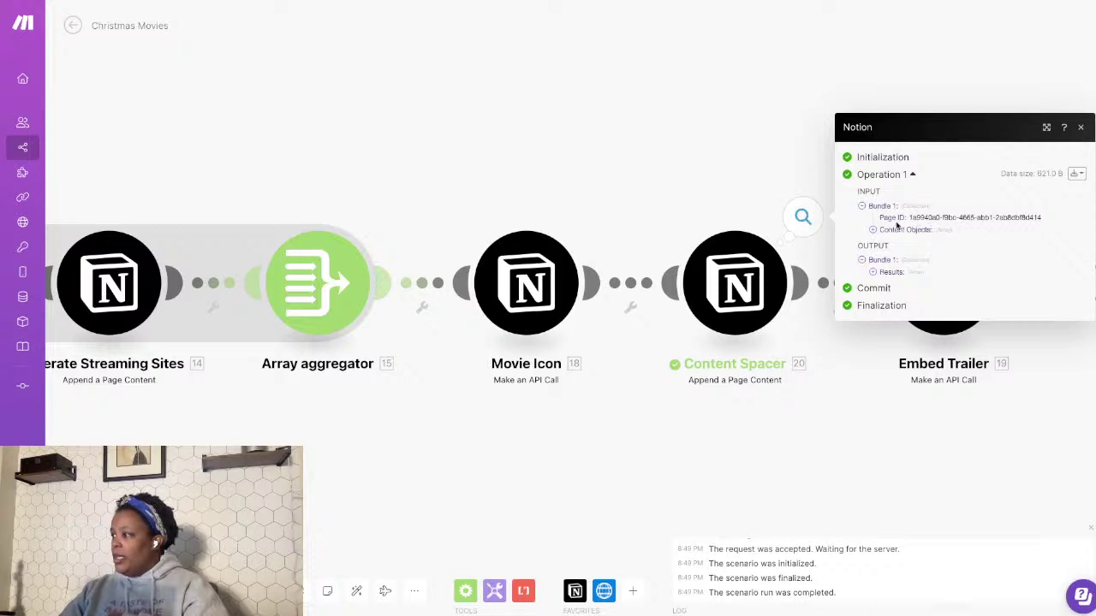
left_click(874, 273)
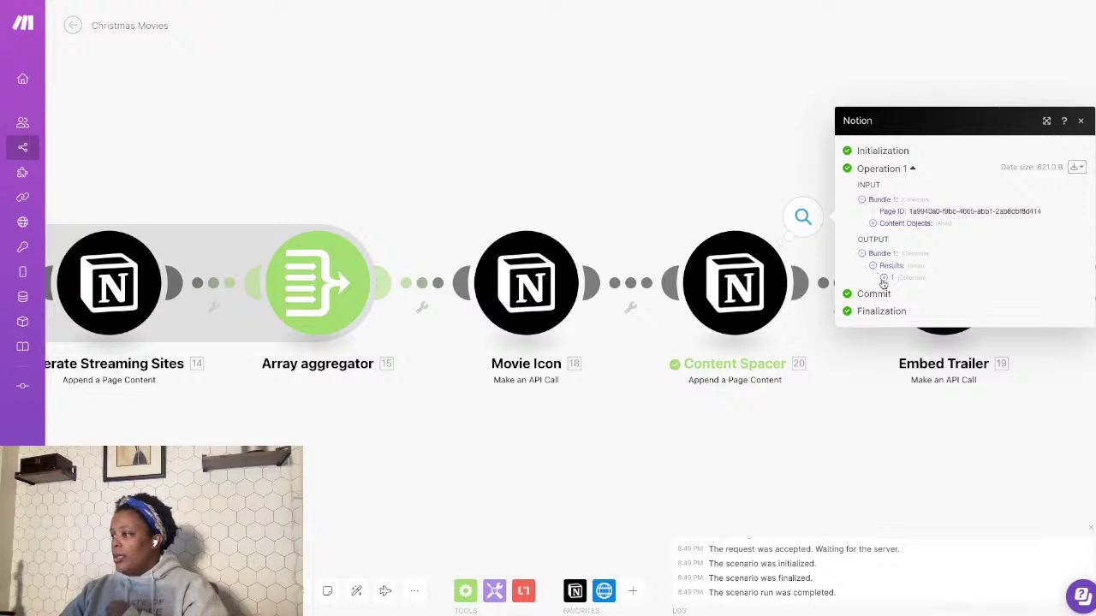
left_click(883, 278)
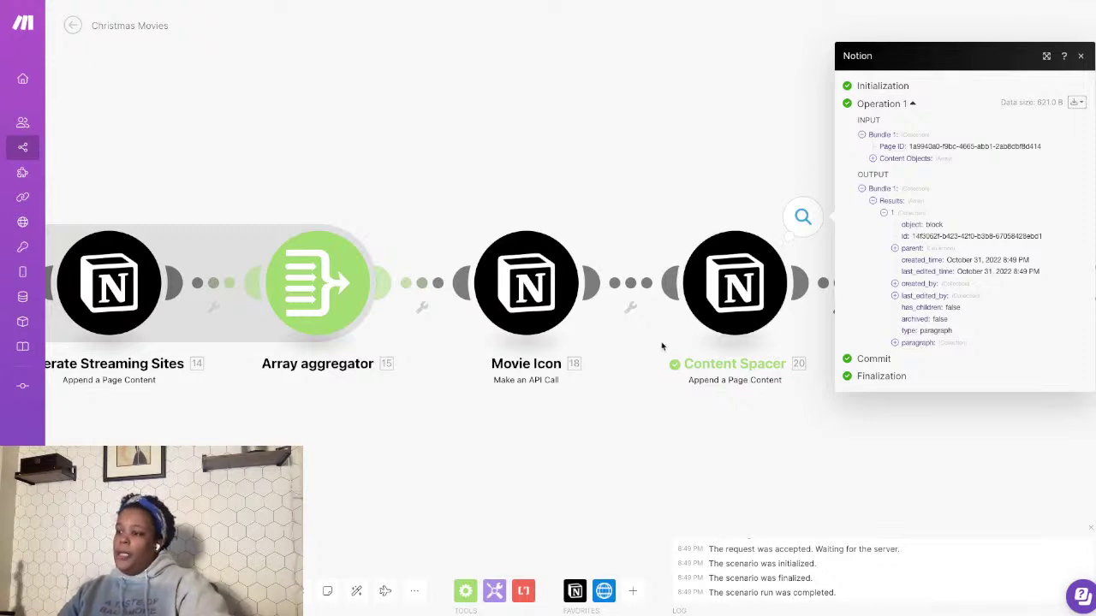
key("super+Tab")
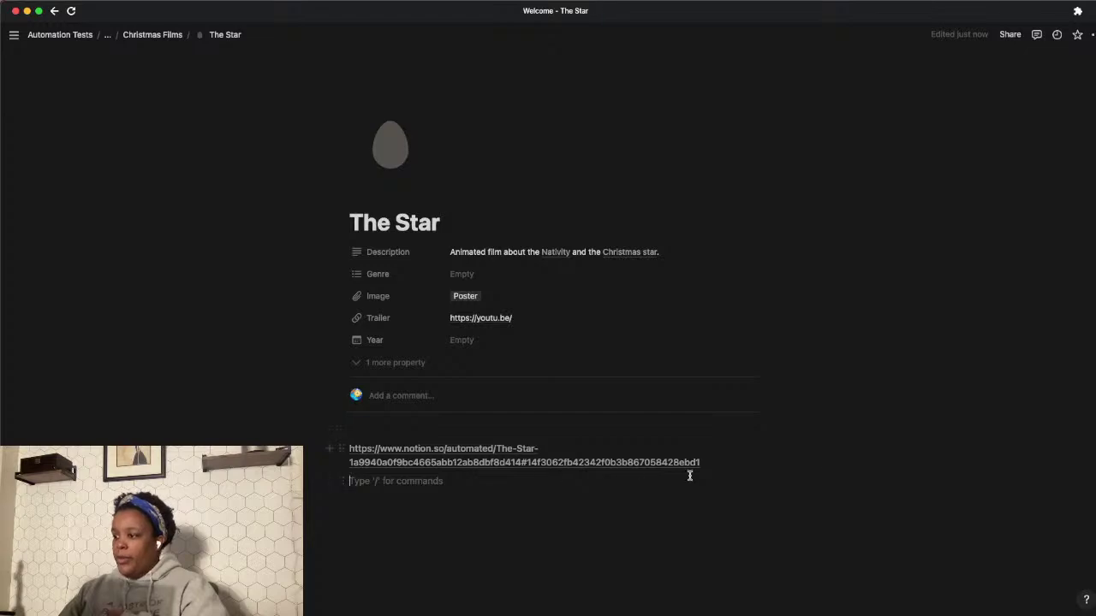
key("super+Tab")
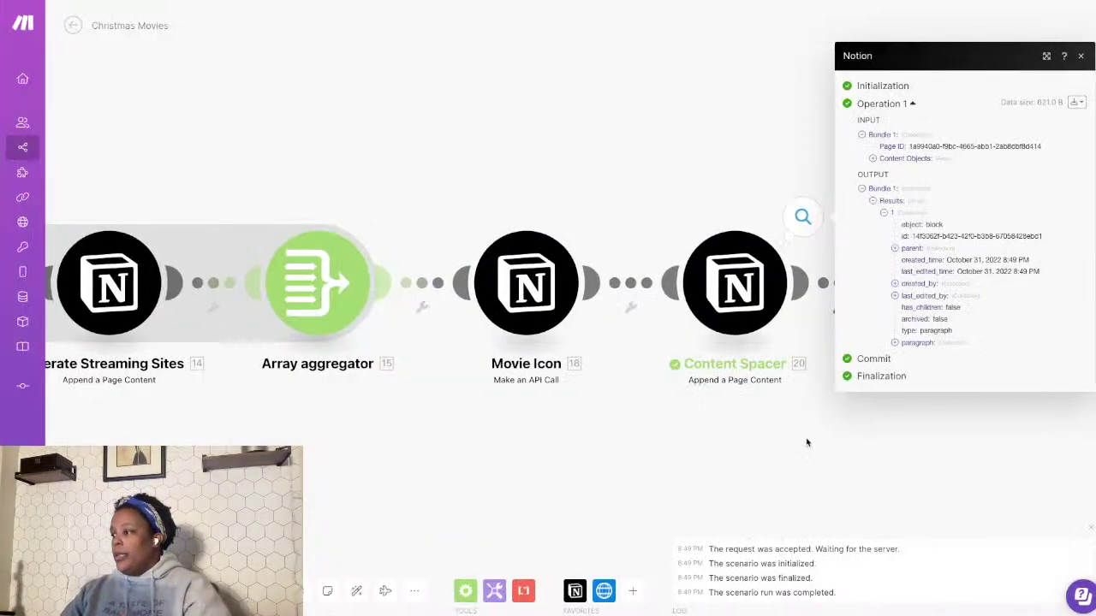
left_click(771, 419)
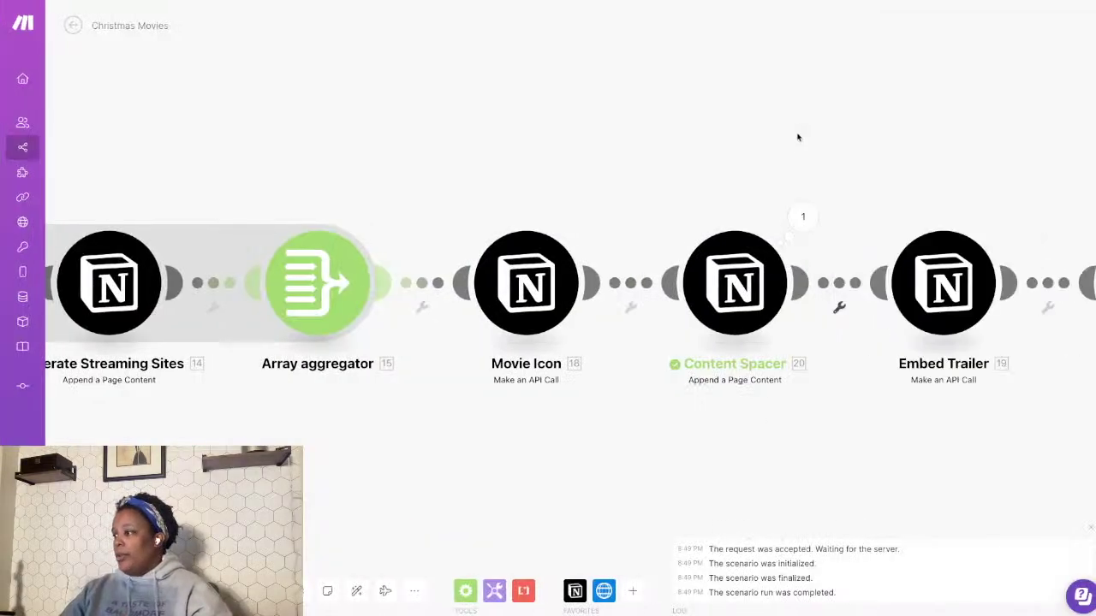
- Insert Content Spacer's Results Page Content ID into the Embed Trailer URL between /v1/blocks/ and /children
left_click(942, 283)
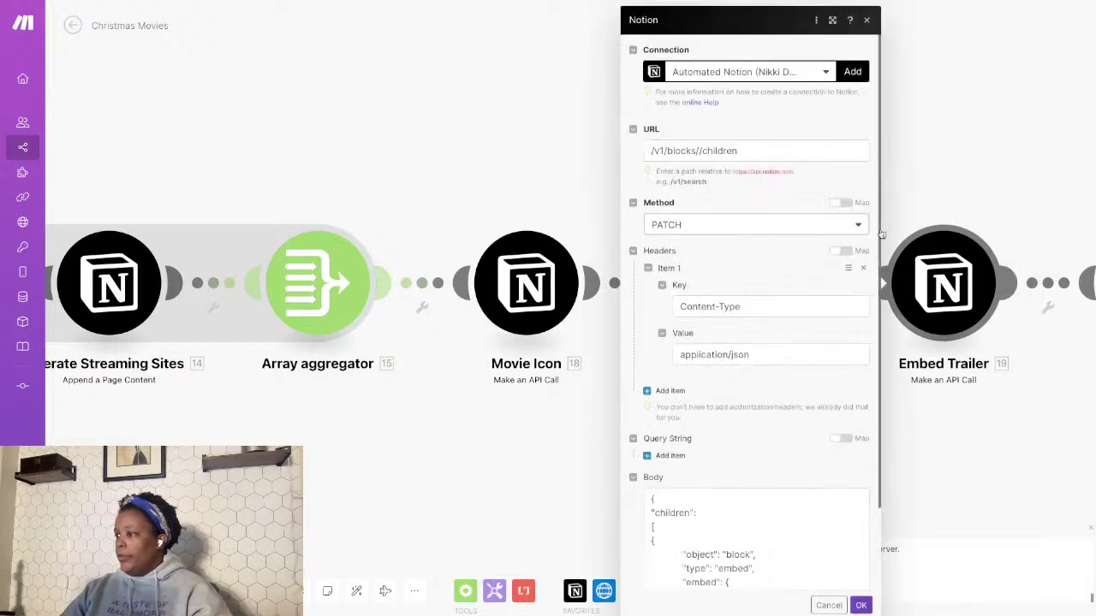
left_click(746, 150)
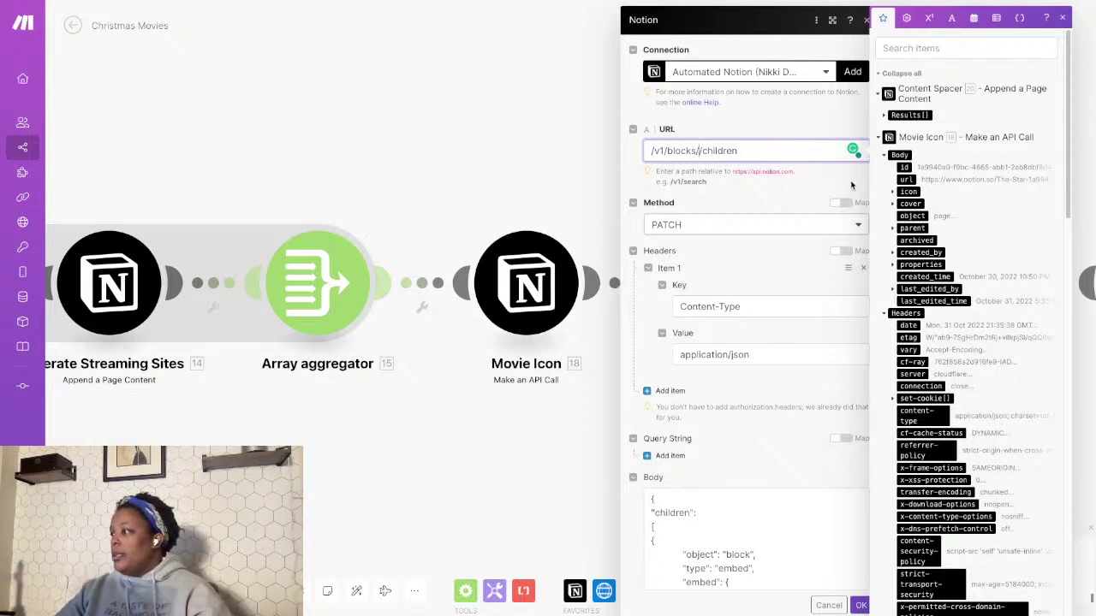
left_click(884, 115)
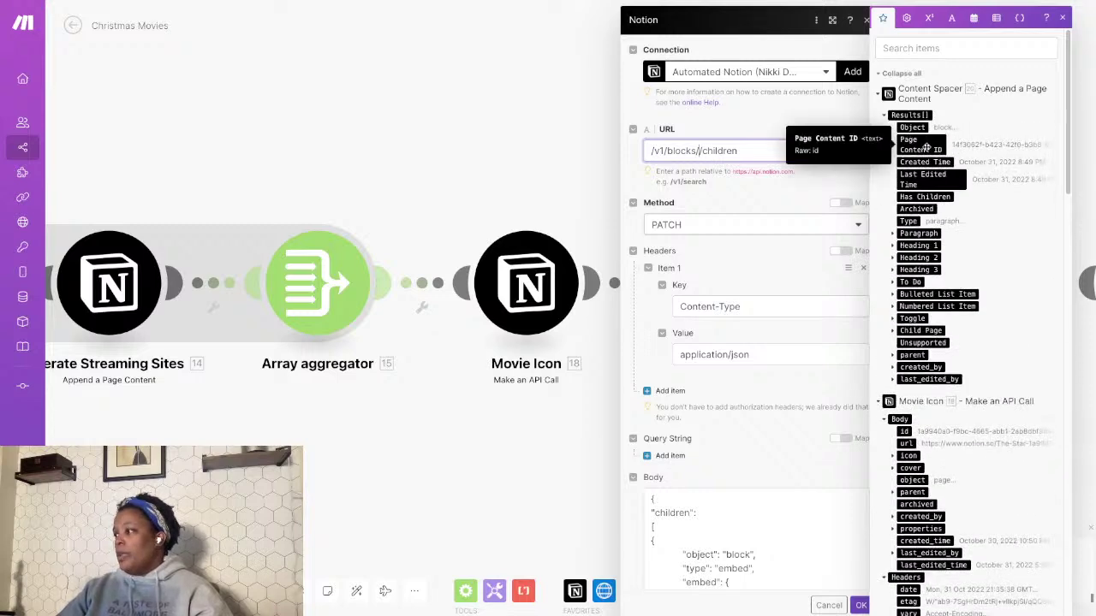
left_click(923, 146)
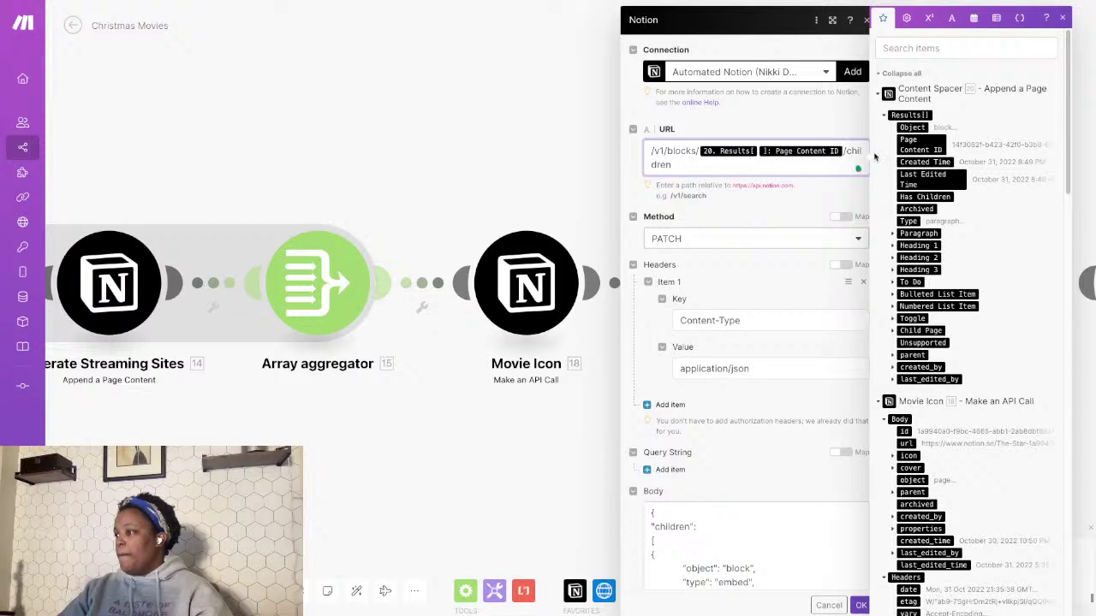
left_click(781, 275)
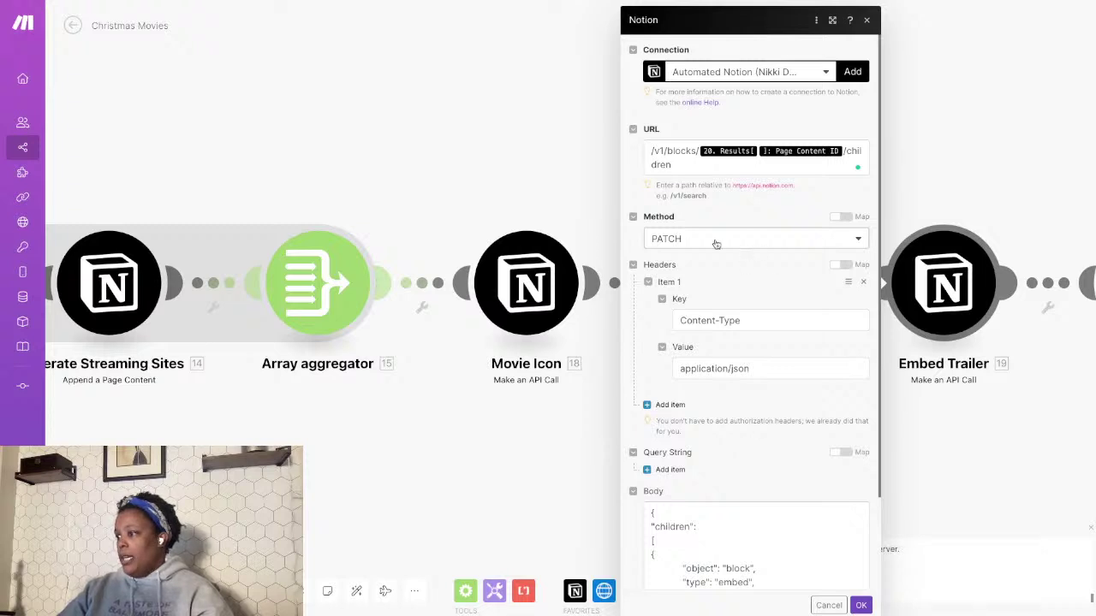
- Scroll down to the Embed Trailer request's JSON body and start editing it
scroll(746, 456, "down", 1)
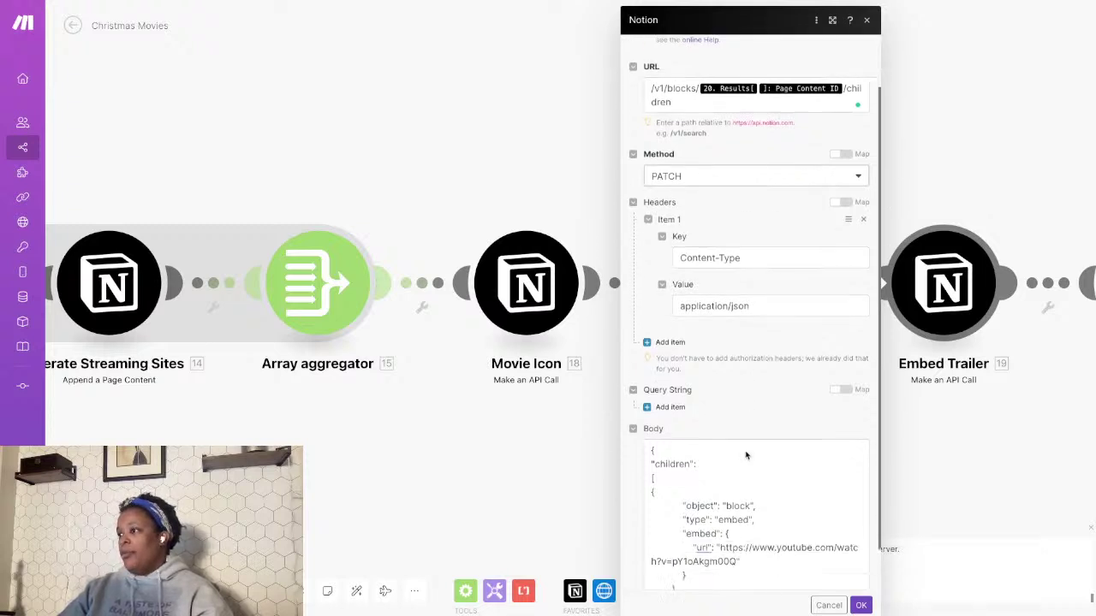
scroll(746, 456, "down", 1)
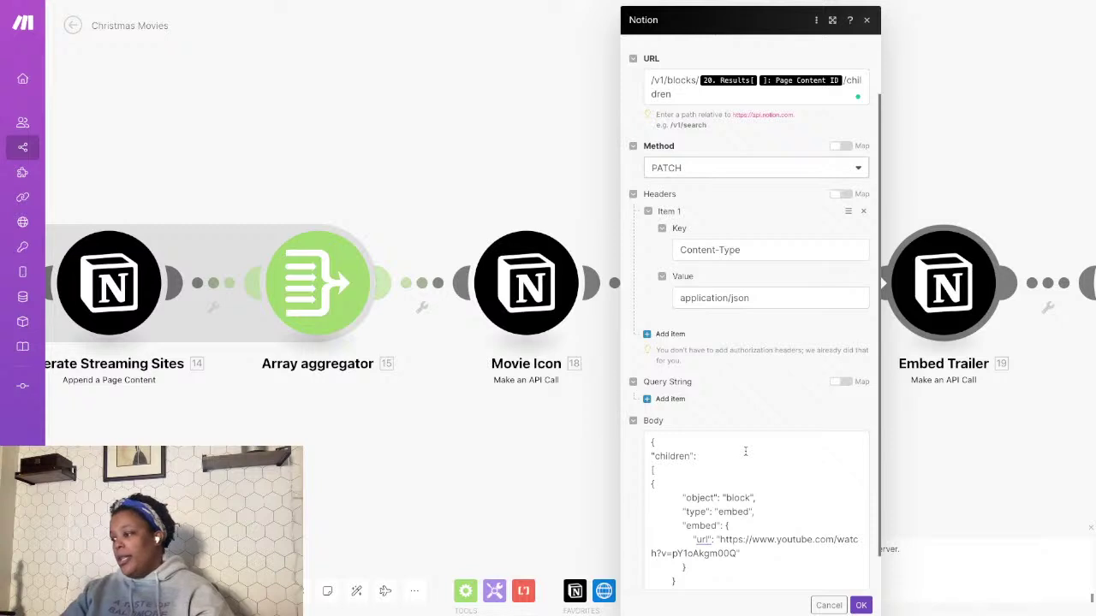
scroll(746, 451, "down", 1)
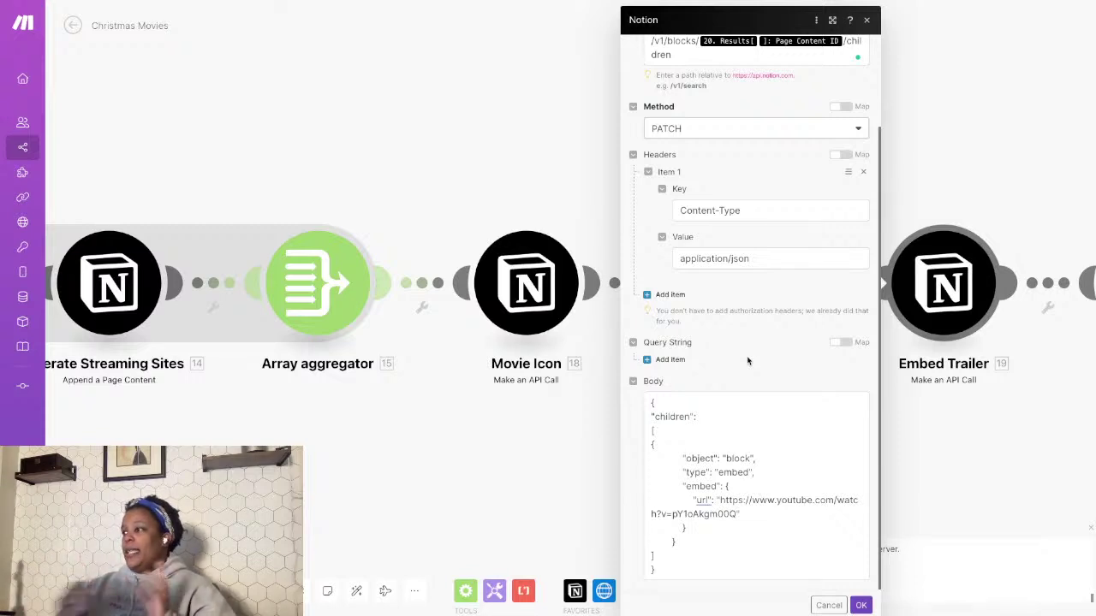
scroll(749, 358, "up", 2)
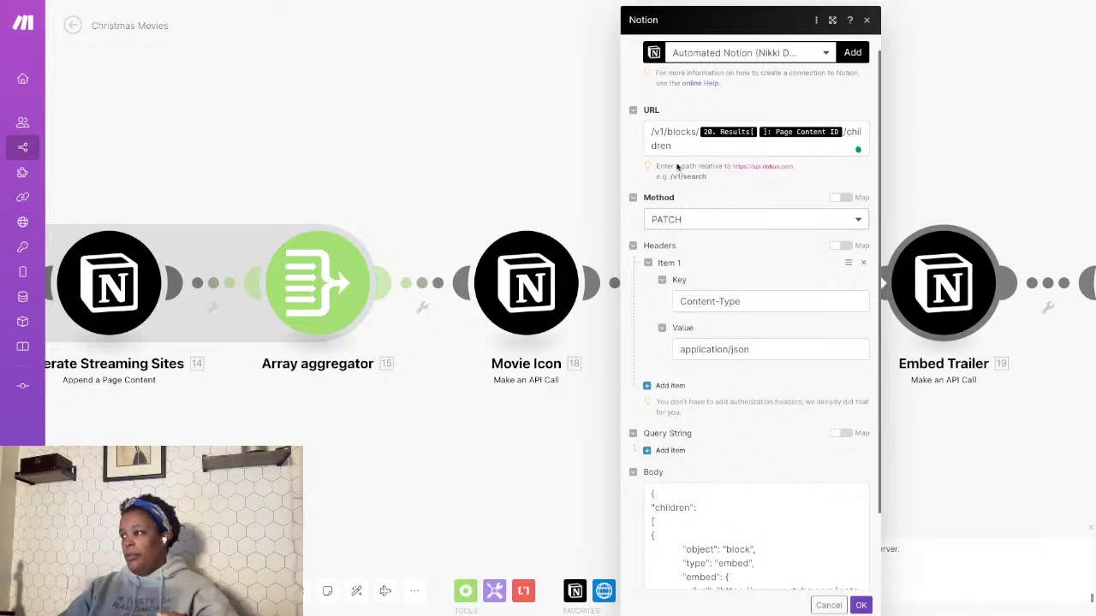
scroll(712, 207, "down", 2)
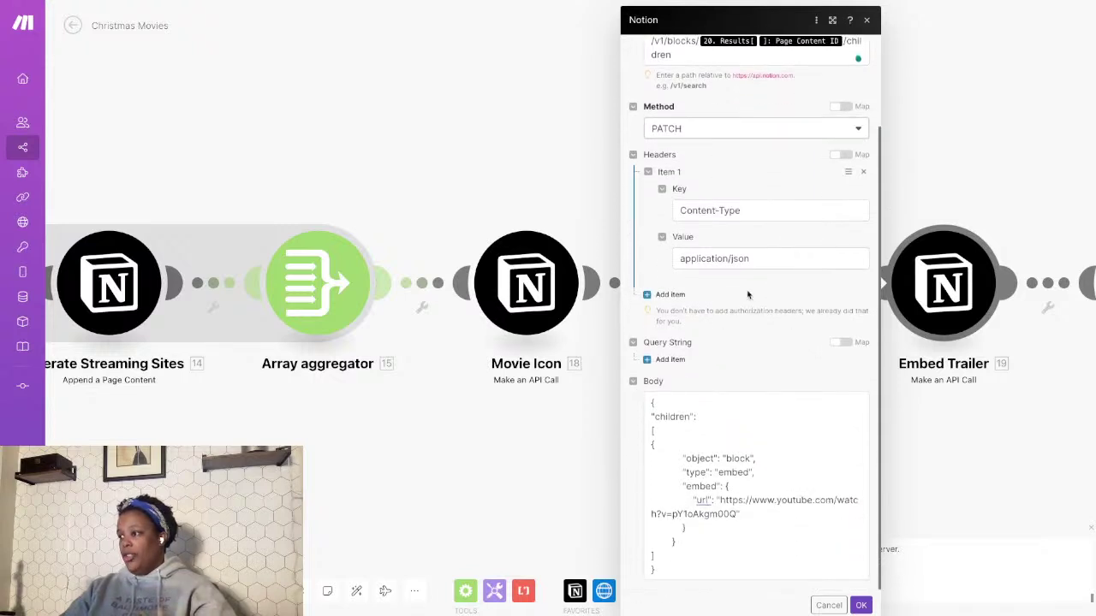
left_click(657, 420)
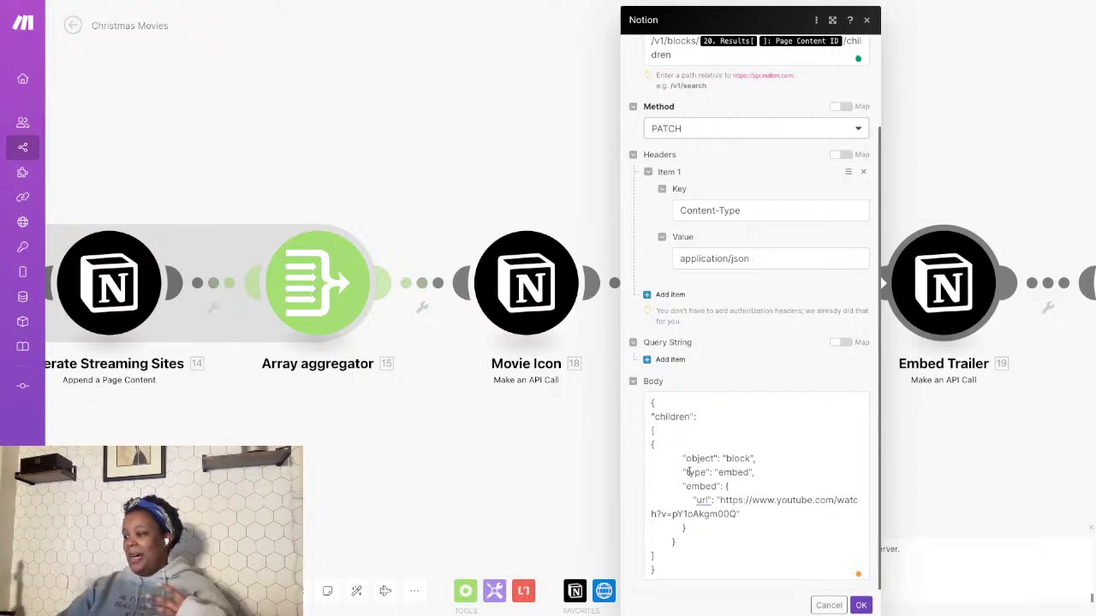
- Check the braces and brackets of the YouTube embed JSON body, then save Embed Trailer with OK
left_click_drag(676, 472, 773, 524)
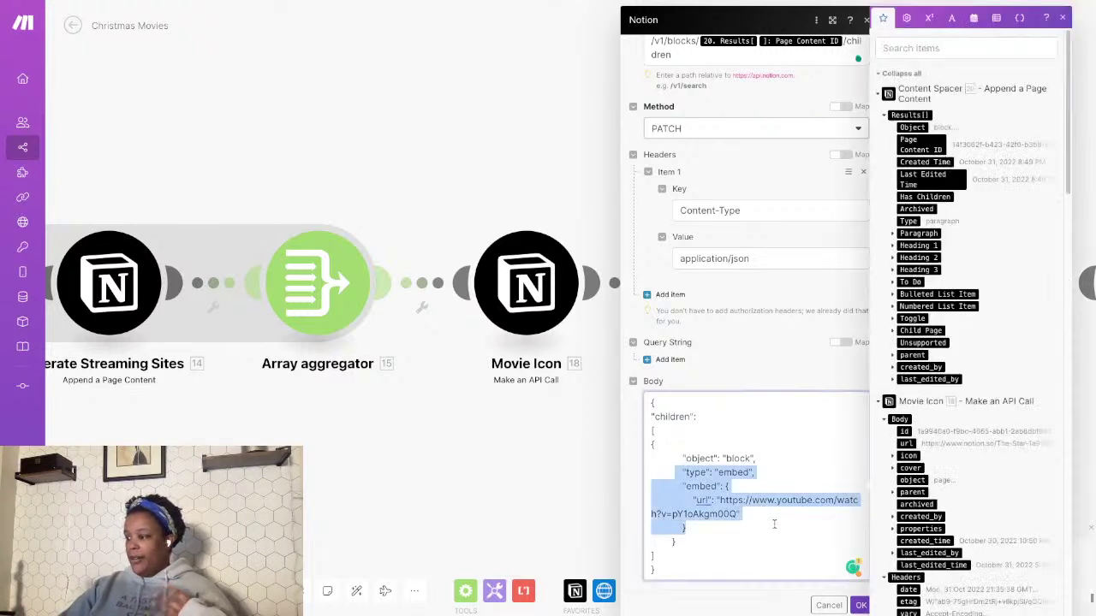
left_click(736, 538)
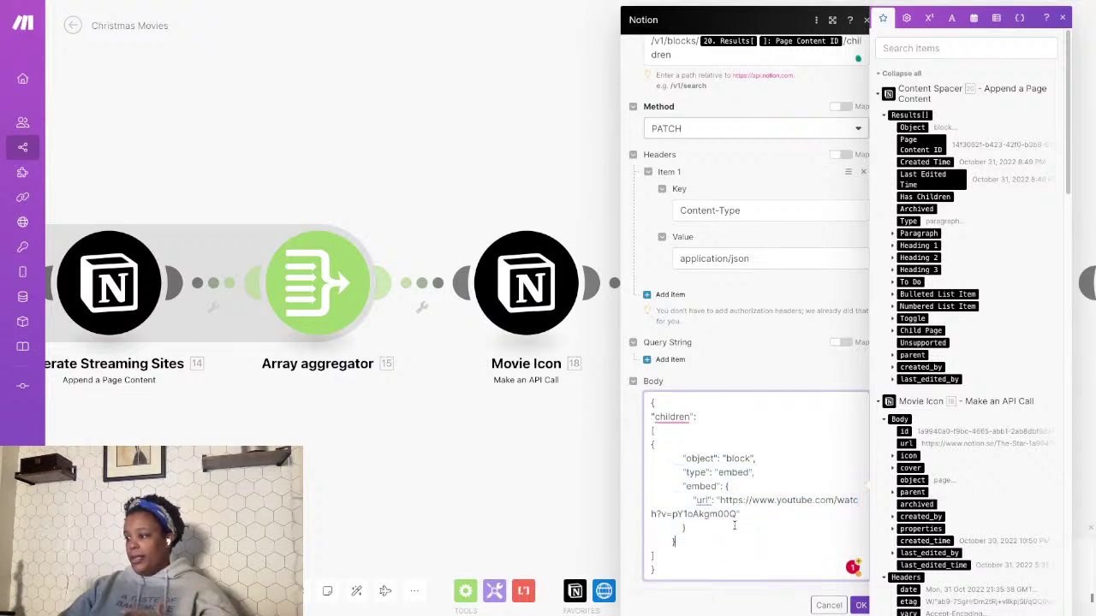
left_click_drag(758, 458, 650, 401)
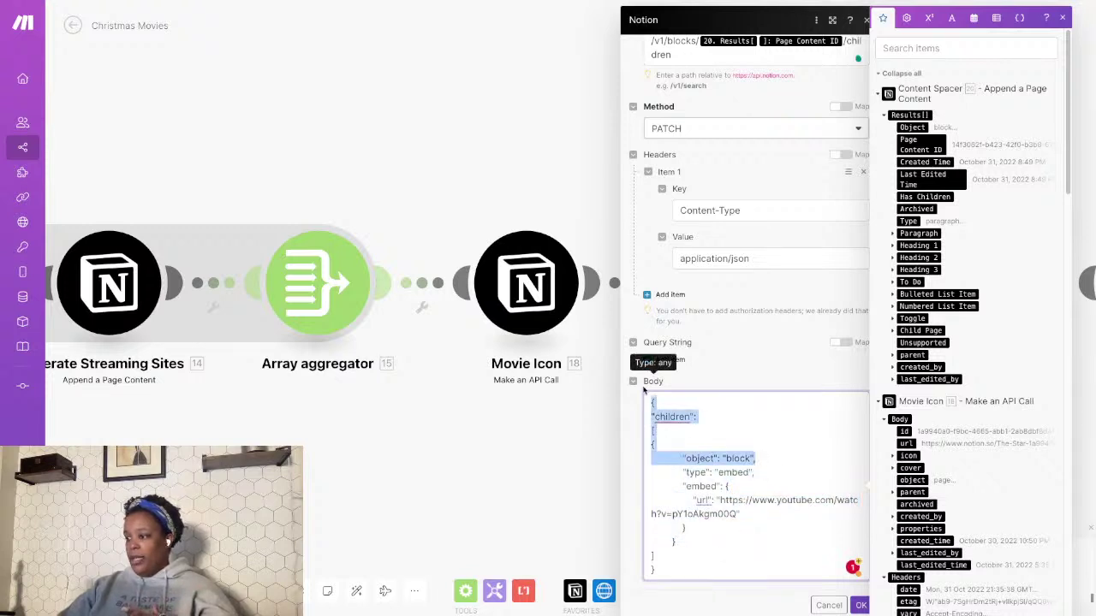
left_click(678, 417)
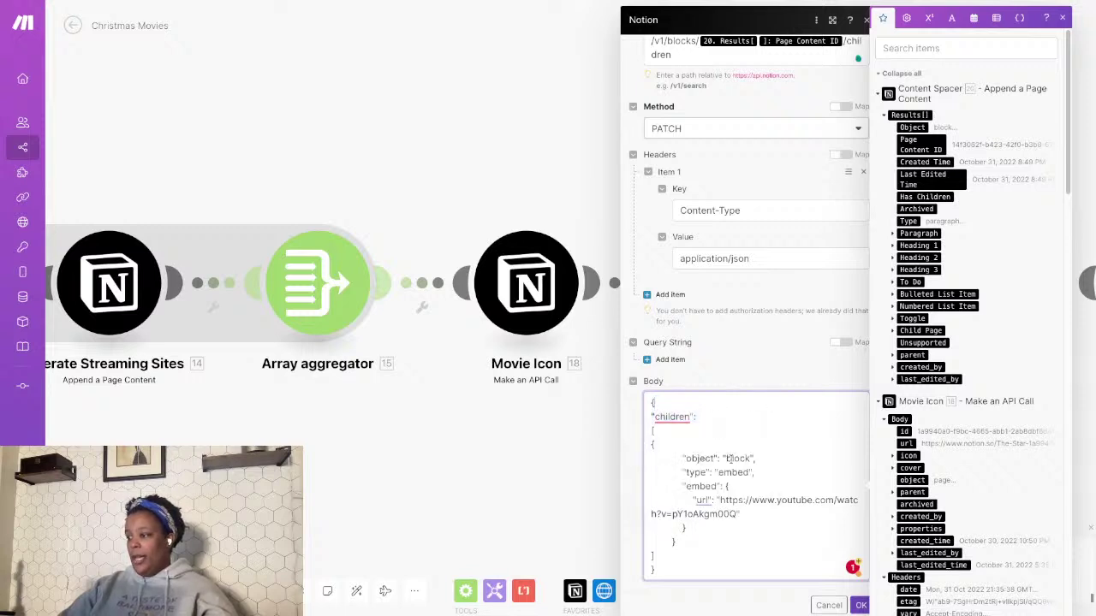
left_click(729, 553)
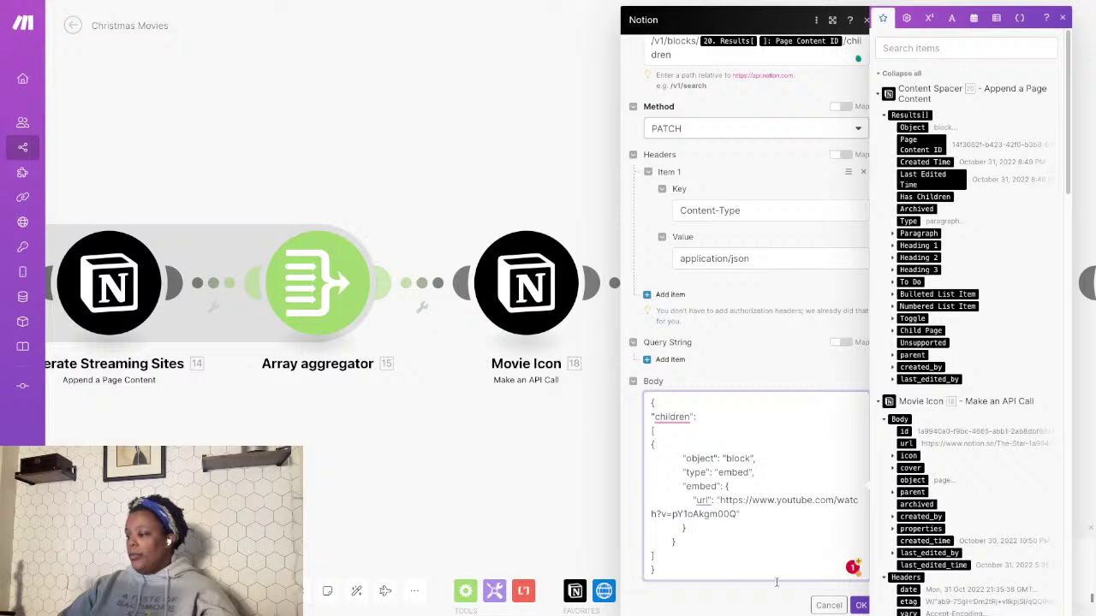
left_click(860, 605)
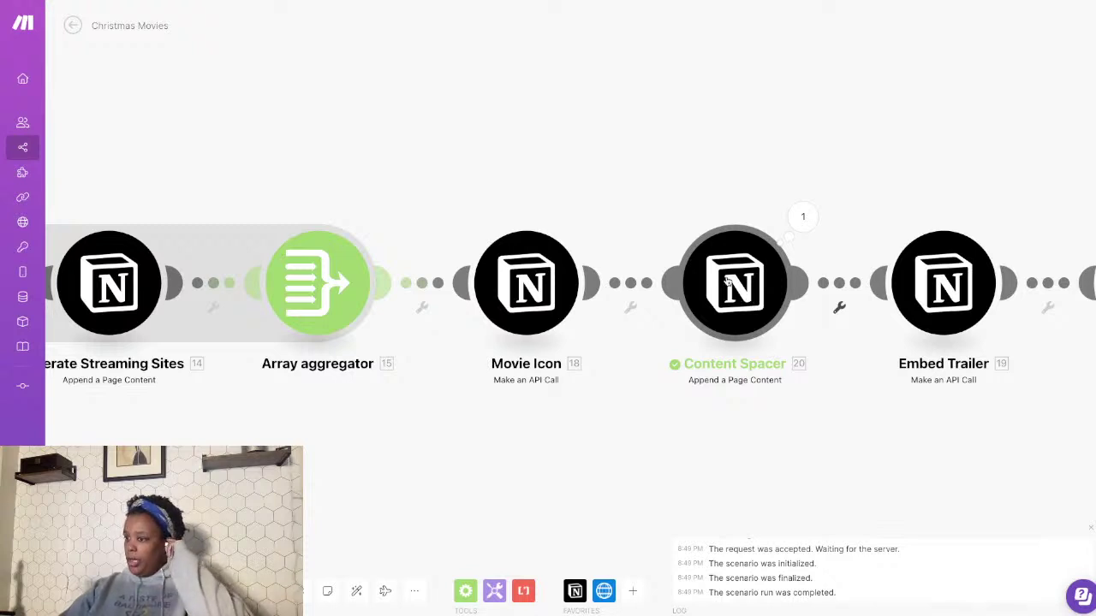
- Review the Content Spacer's paragraph settings and close them
left_click(726, 281)
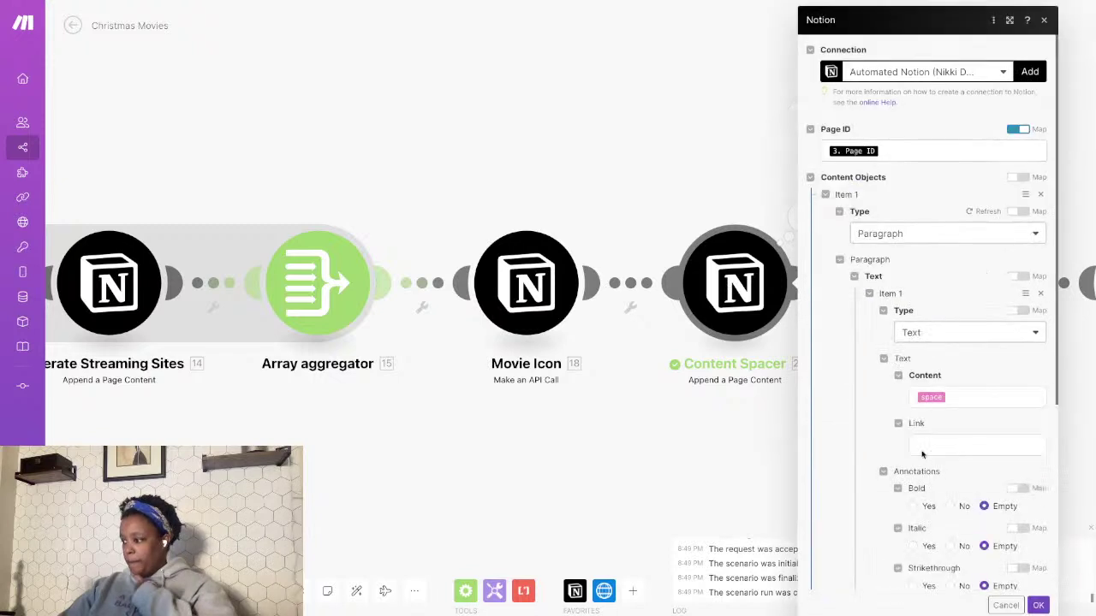
scroll(865, 495, "down", 3)
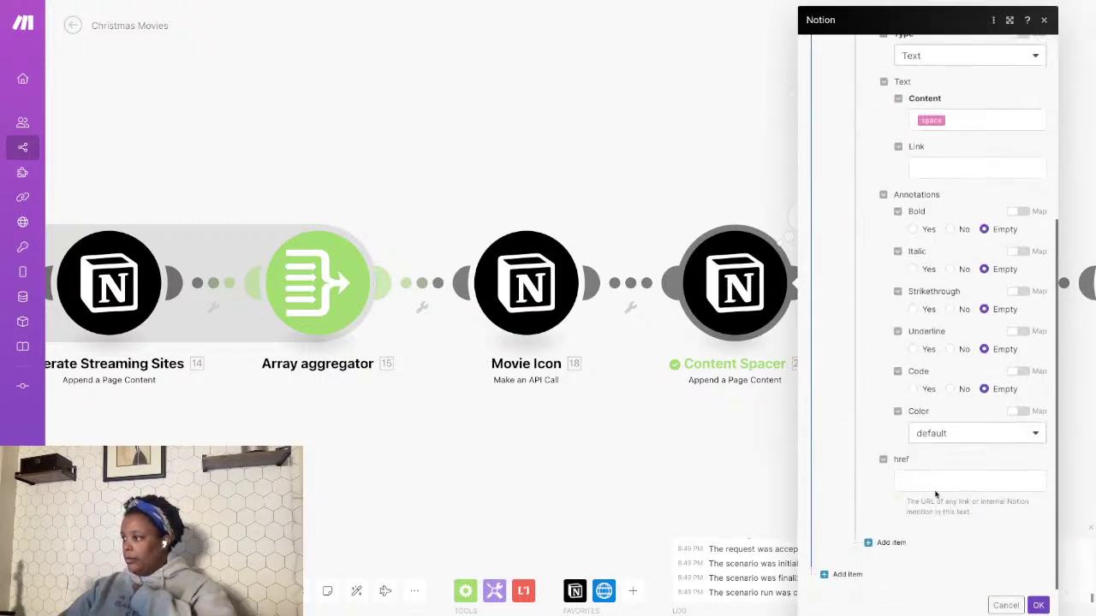
left_click(721, 470)
- Reopen the Embed Trailer call and inspect its JSON body with the YouTube URL
left_click_drag(940, 497, 611, 430)
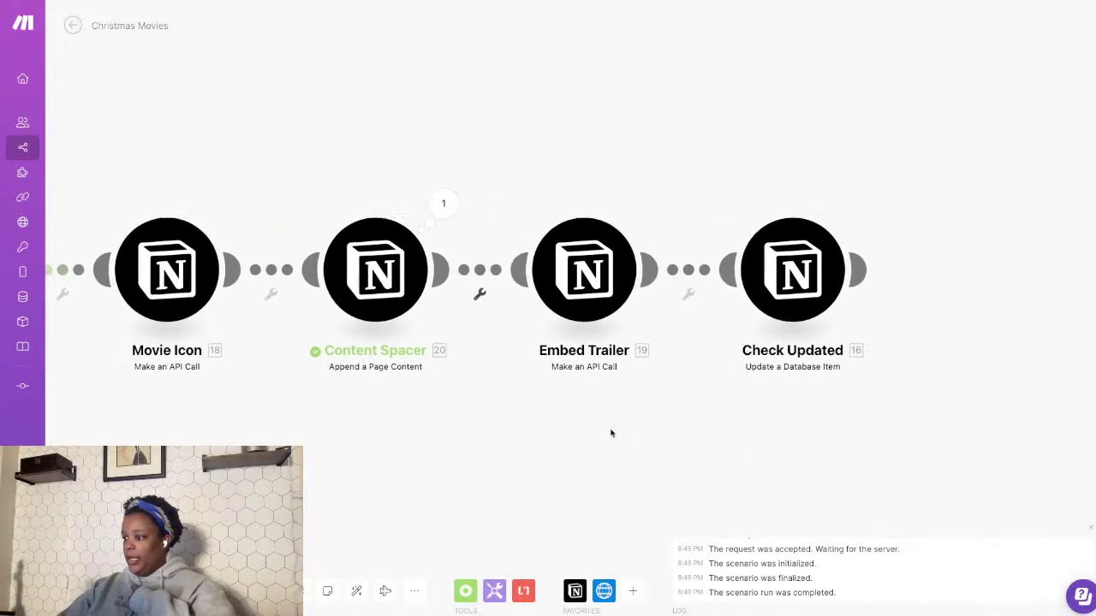
left_click(579, 265)
scroll(730, 469, "down", 2)
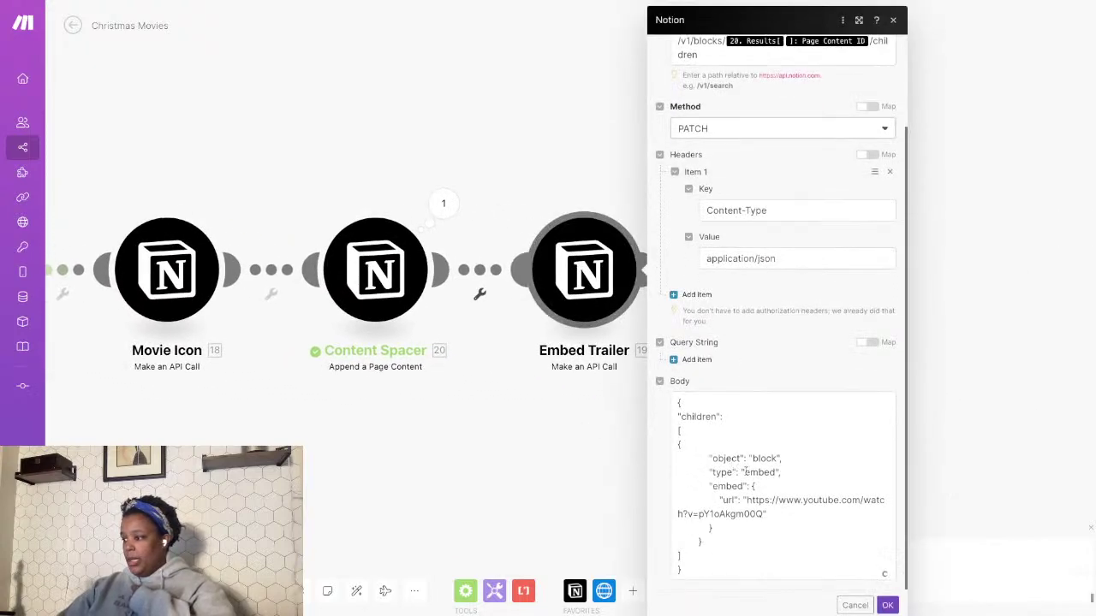
left_click(734, 503)
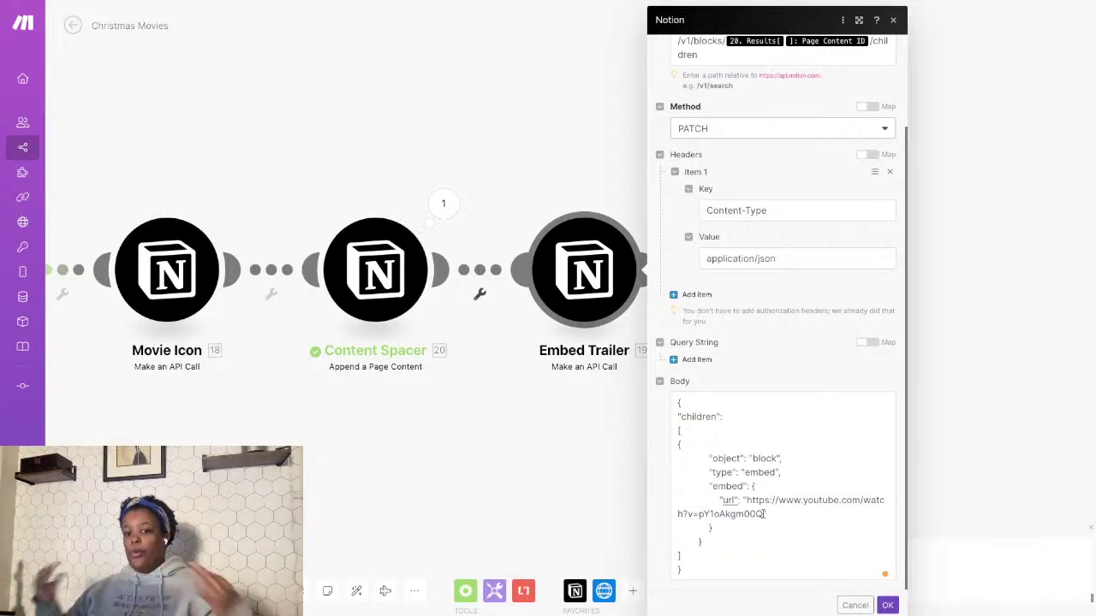
left_click(888, 606)
- Copy the returned block id from the Content Spacer's last run output
left_click(444, 203)
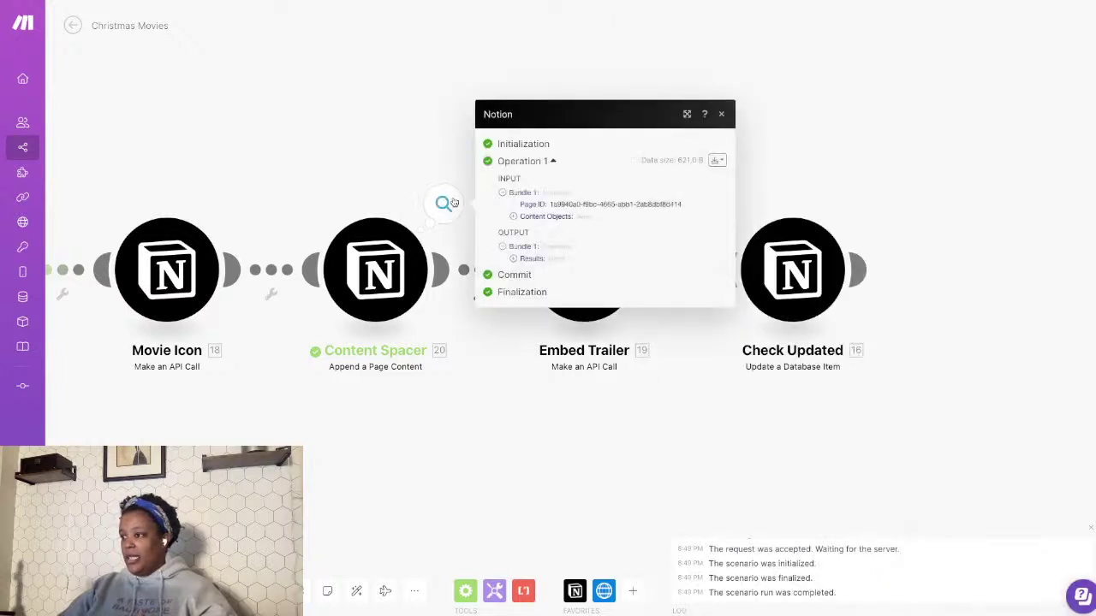
left_click(514, 261)
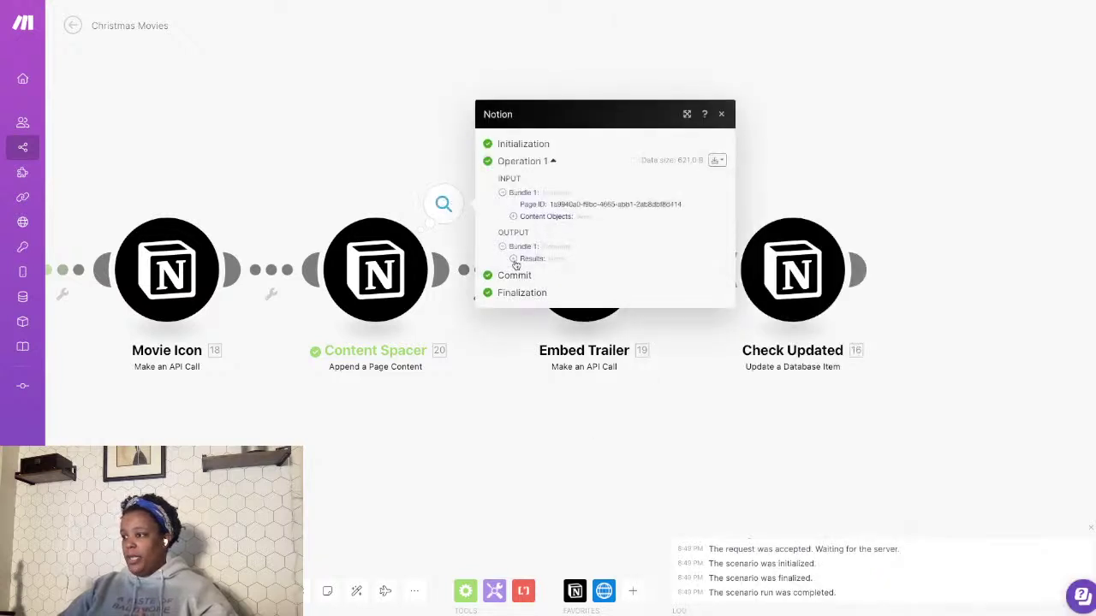
left_click(515, 261)
left_click_drag(552, 223, 690, 224)
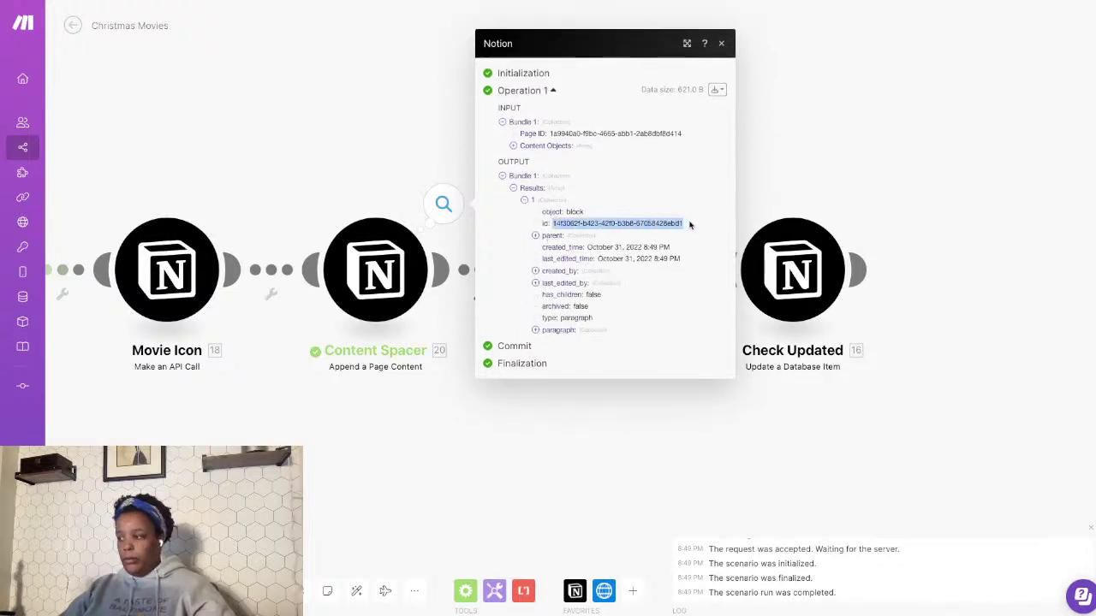
left_click(741, 520)
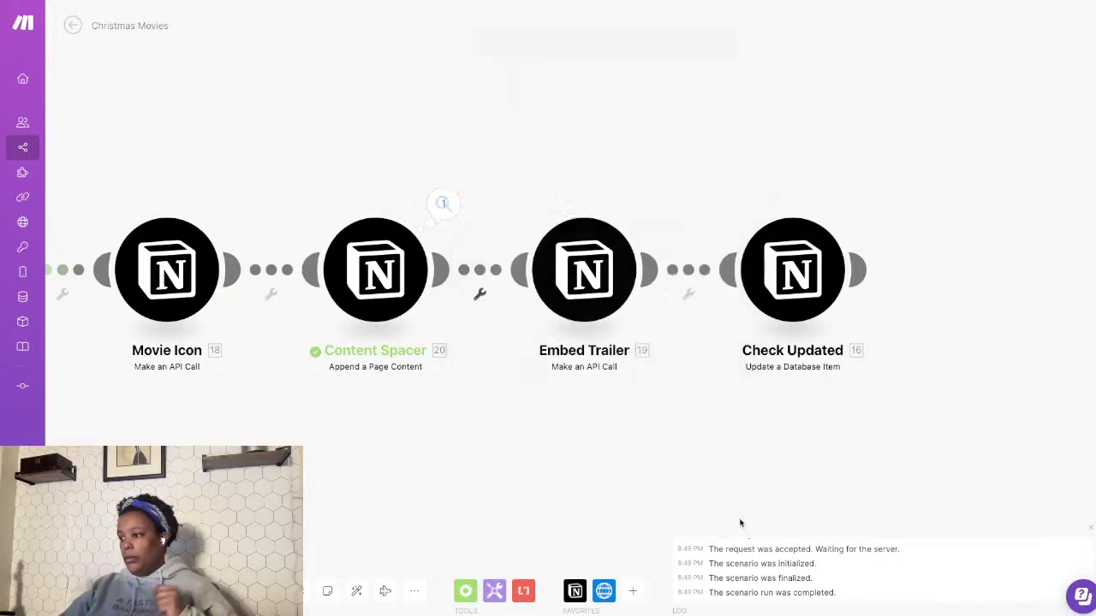
- Run only the Embed Trailer module, pasting that block id as its Page Content ID
right_click(585, 275)
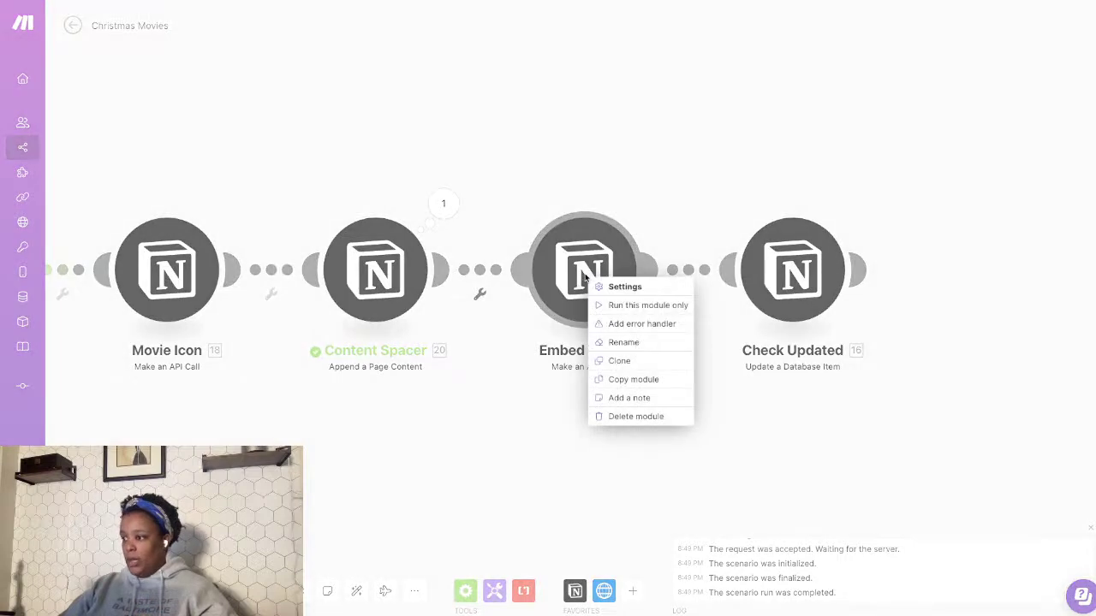
left_click(635, 305)
left_click(689, 330)
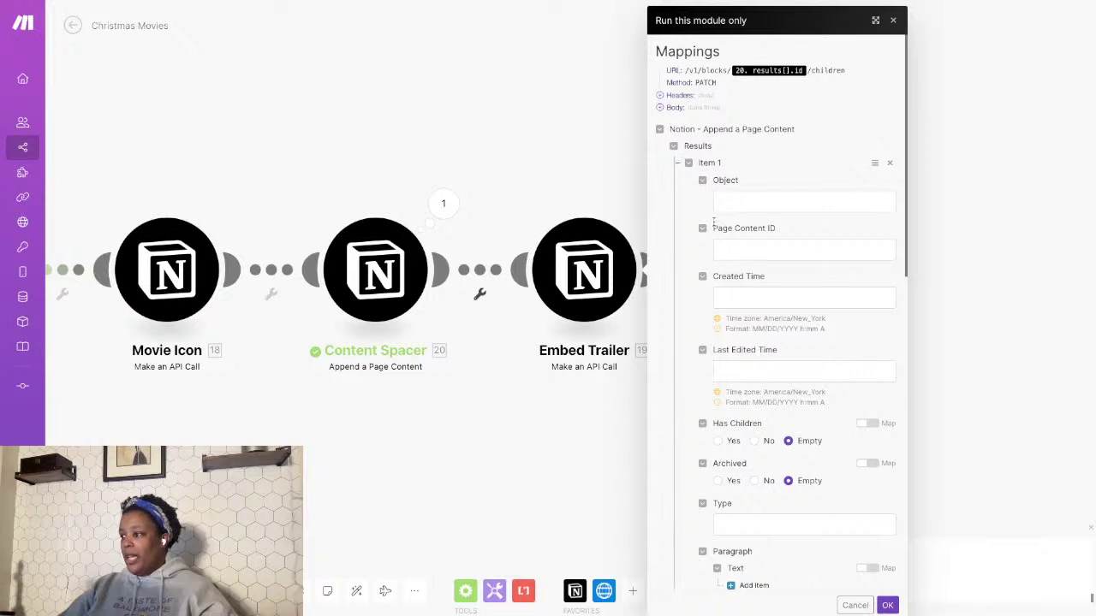
scroll(695, 393, "down", 2)
scroll(695, 392, "up", 2)
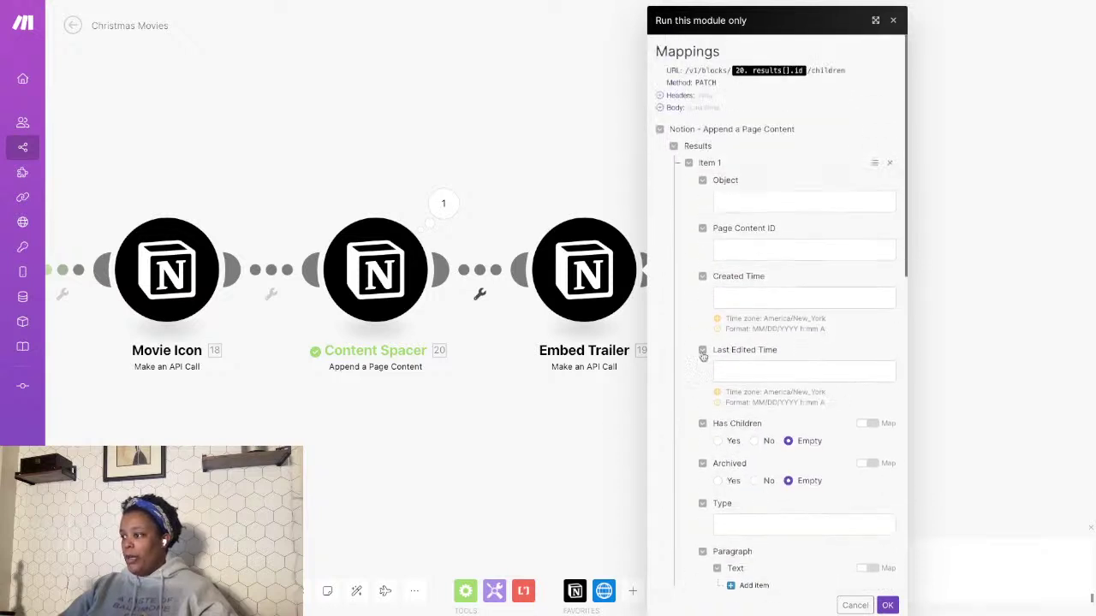
left_click(738, 252)
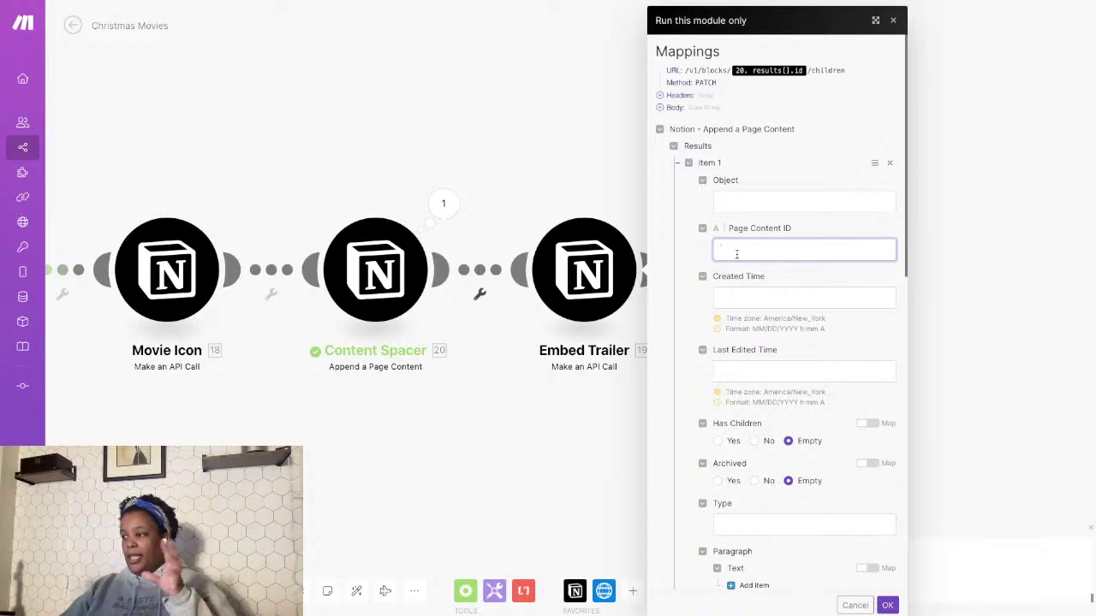
key("ctrl+v")
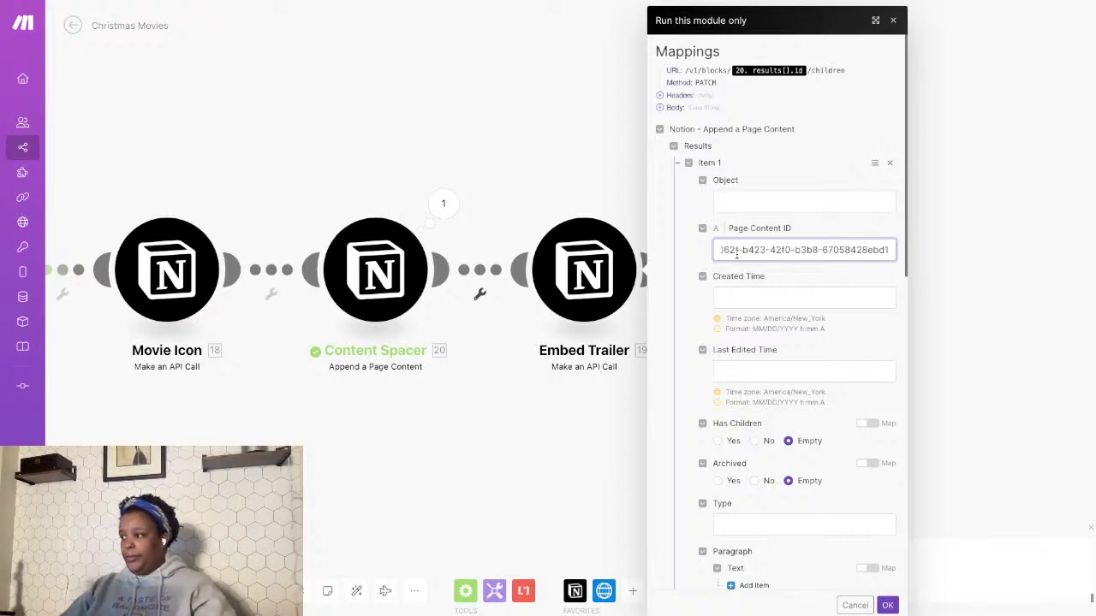
left_click(887, 605)
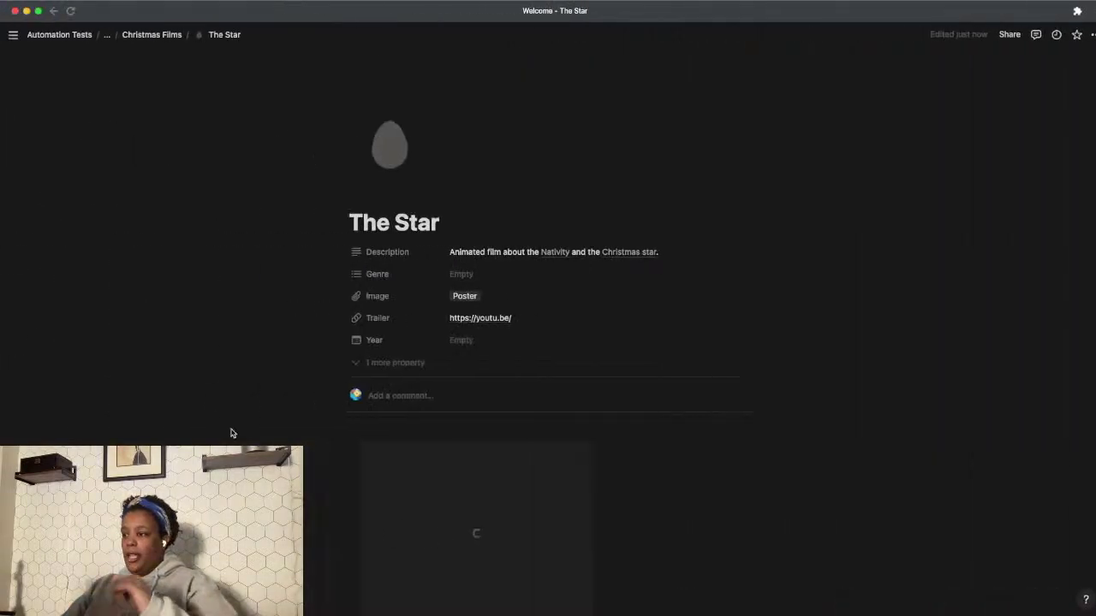
- Delete the notion.so page link, the YouTube embed and empty blocks from The Star page
scroll(743, 480, "down", 3)
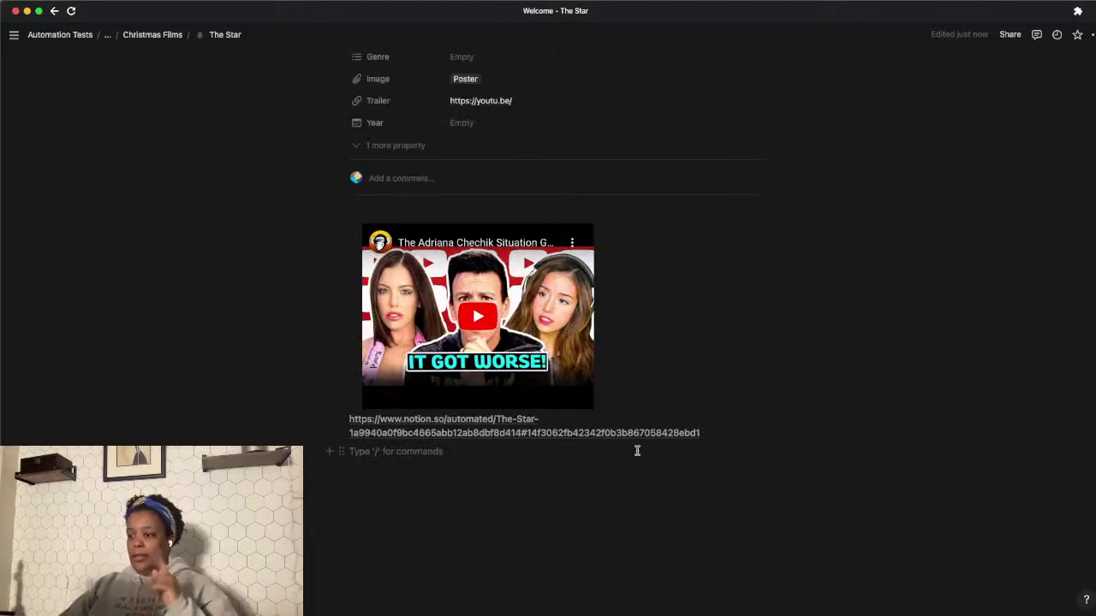
left_click(508, 474)
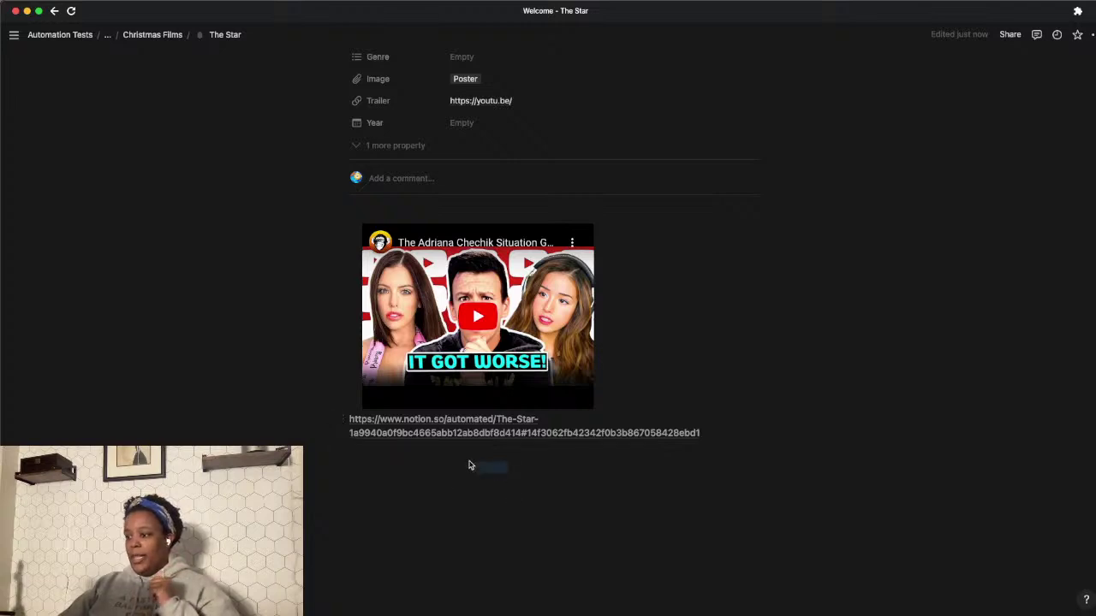
left_click_drag(502, 454, 341, 414)
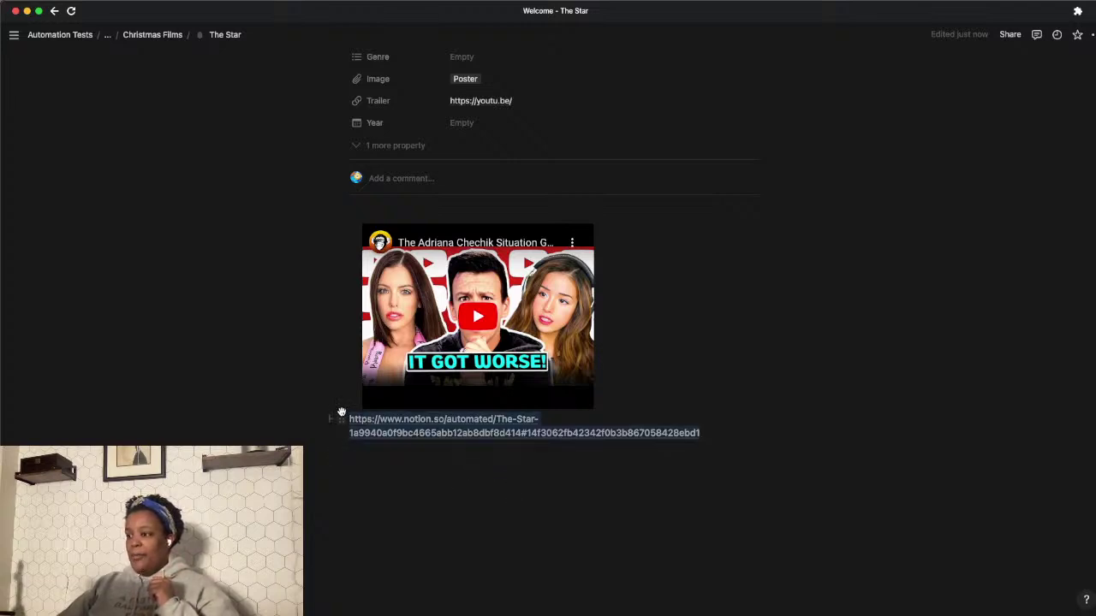
key("BackSpace")
left_click_drag(433, 455, 320, 220)
key("BackSpace")
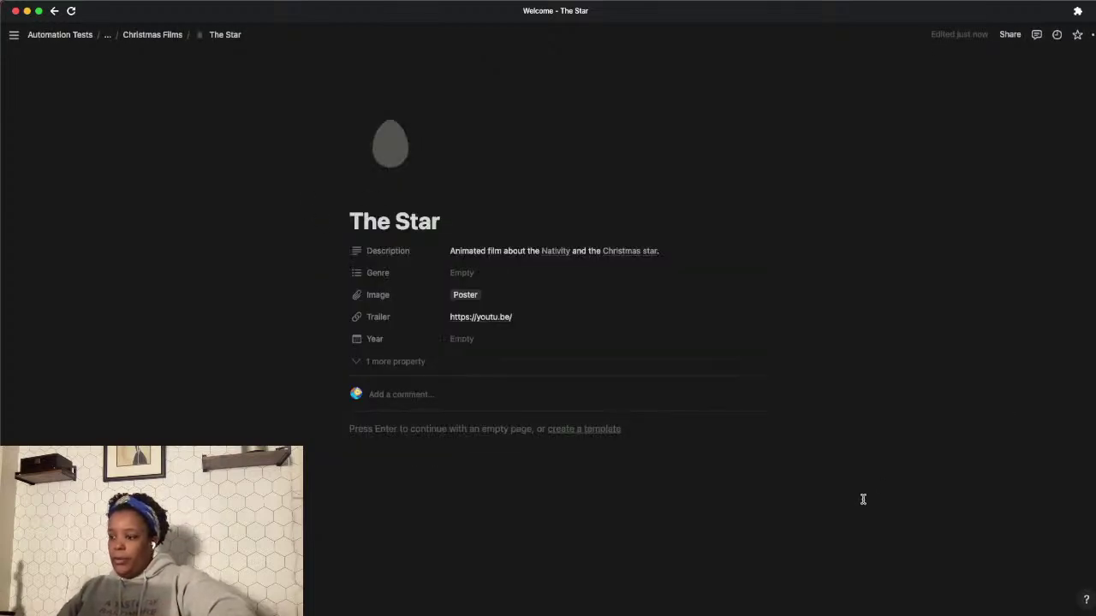
- Switch back to the Christmas Movies scenario in Make
key("super+Tab")
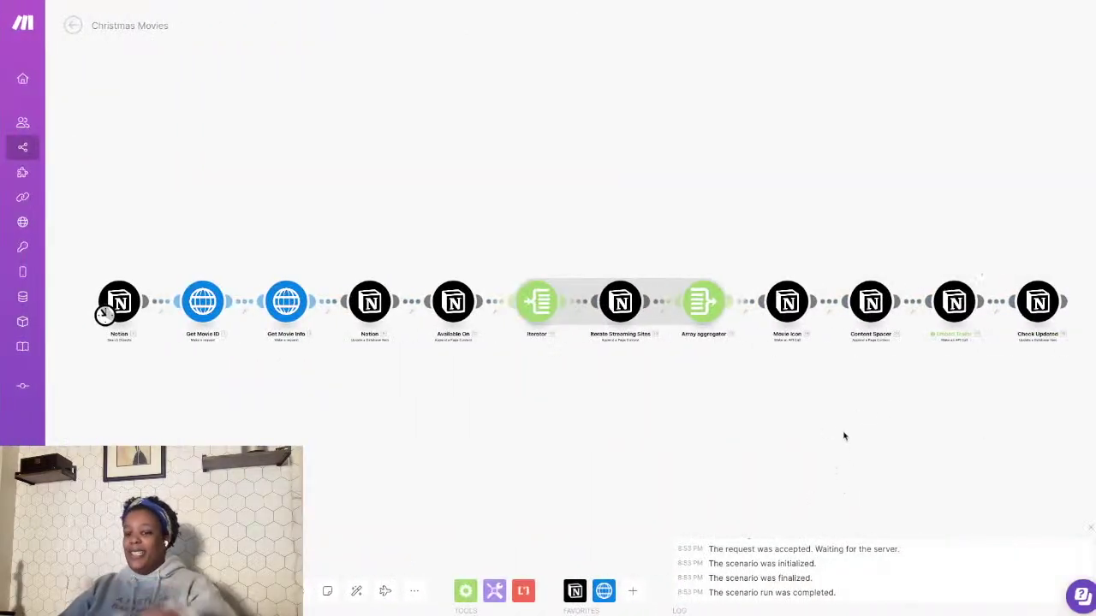
key("super+Tab")
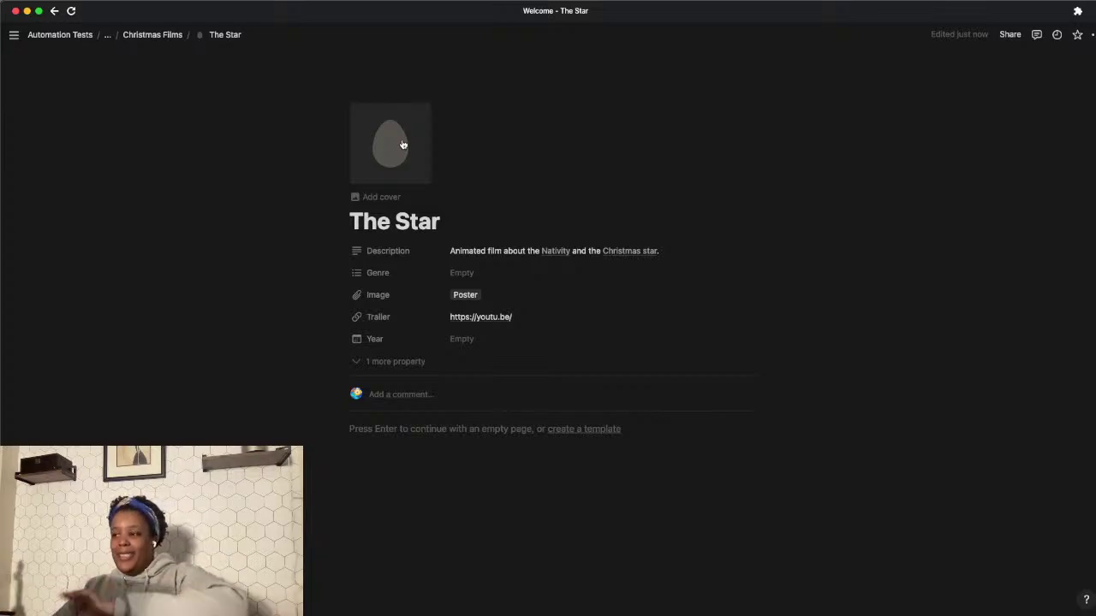
key("ctrl+Right")
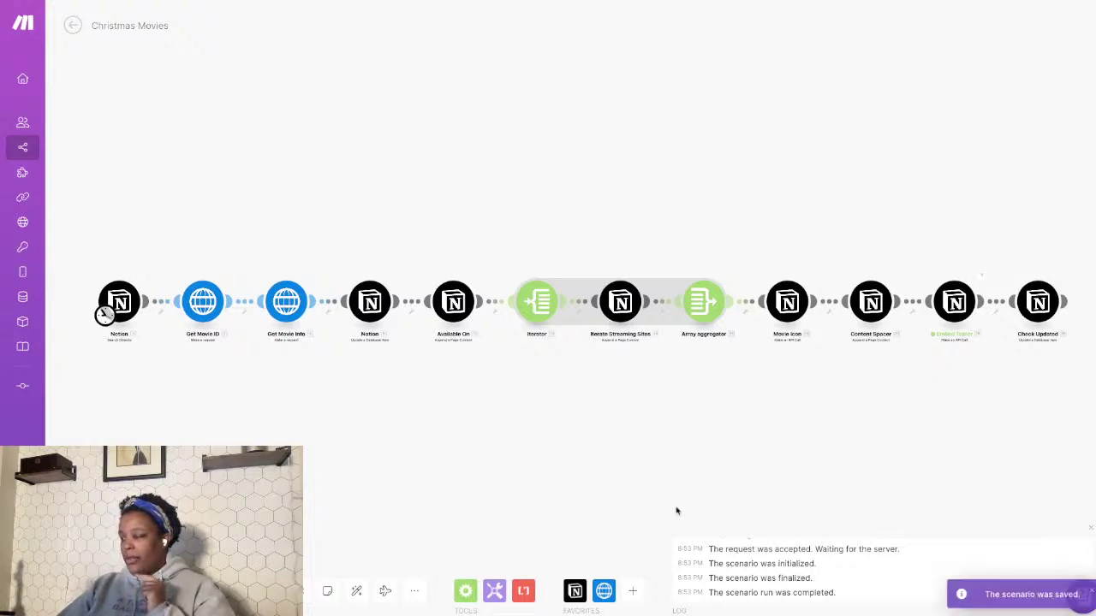
- Delete the fixed video ID after h?v= in the Embed Trailer JSON body
left_click(950, 301)
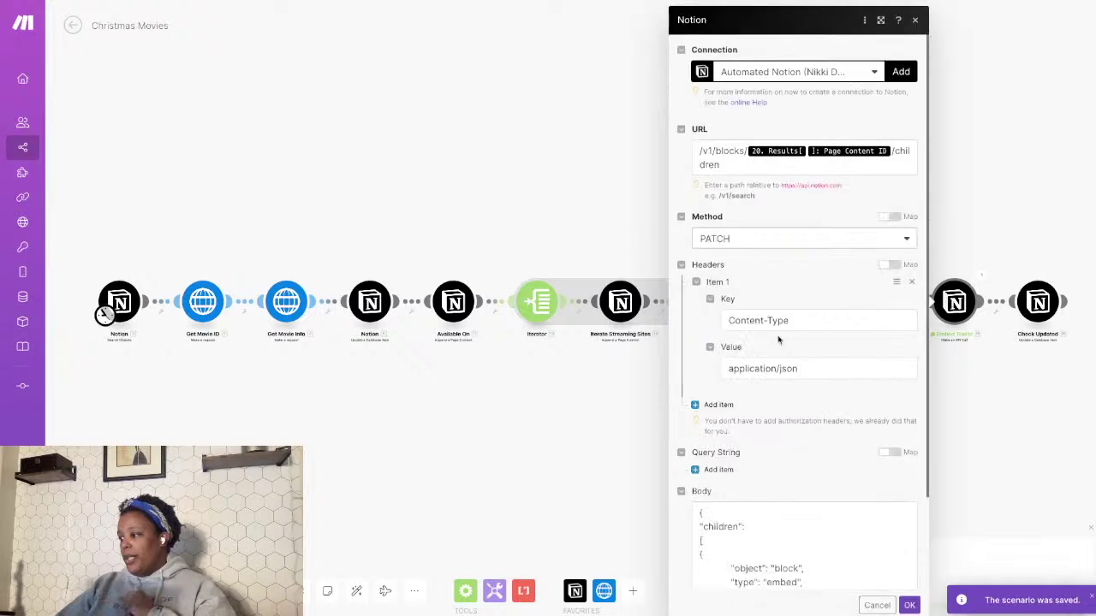
scroll(784, 431, "down", 2)
left_click(768, 501)
left_click_drag(769, 500, 784, 513)
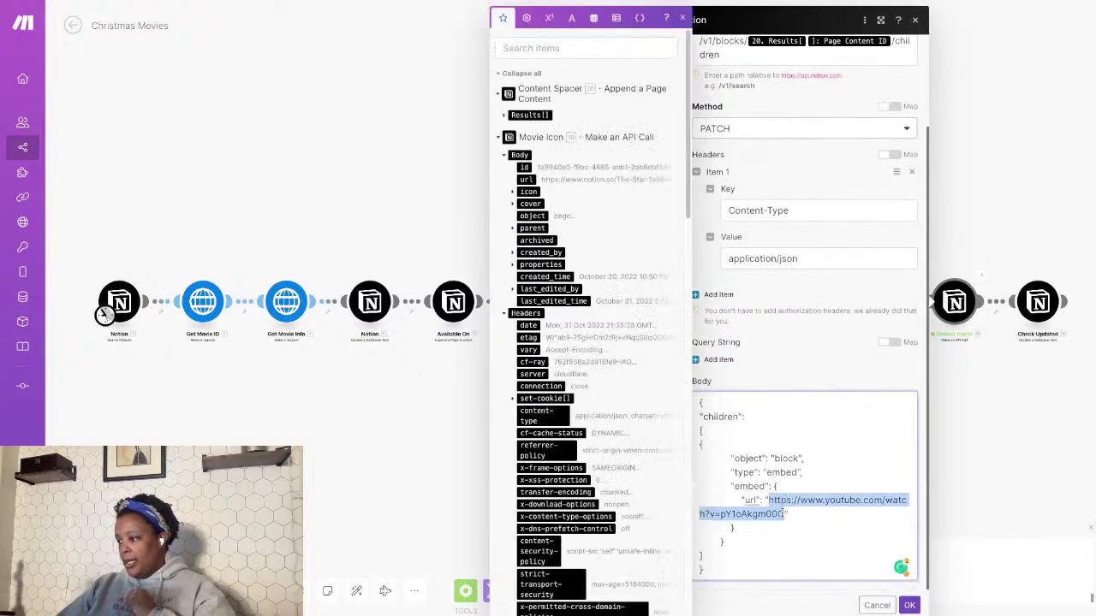
left_click(850, 493)
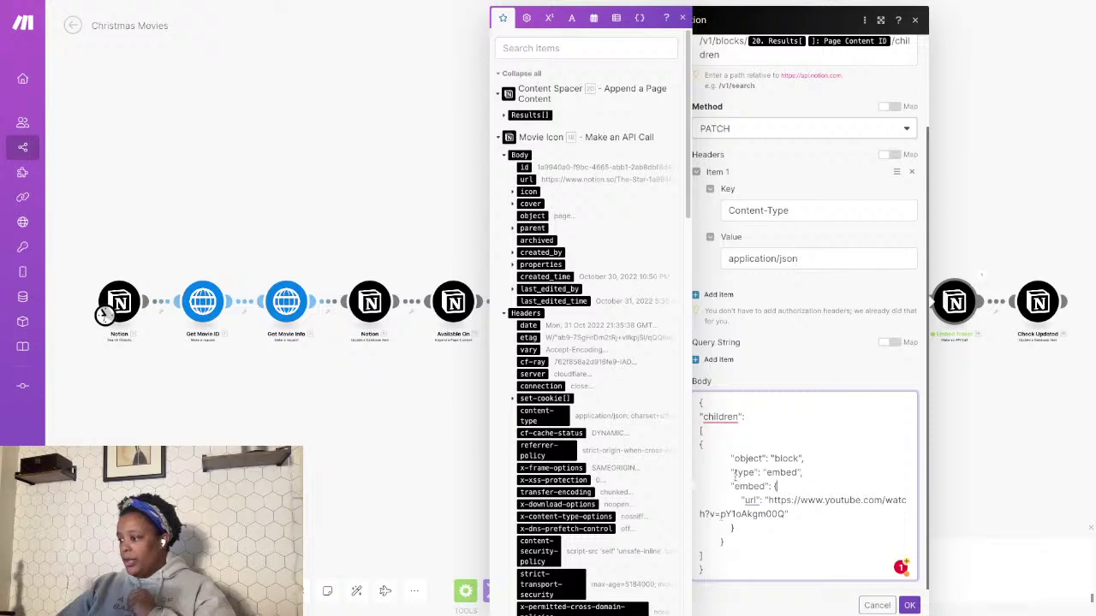
left_click_drag(720, 513, 784, 514)
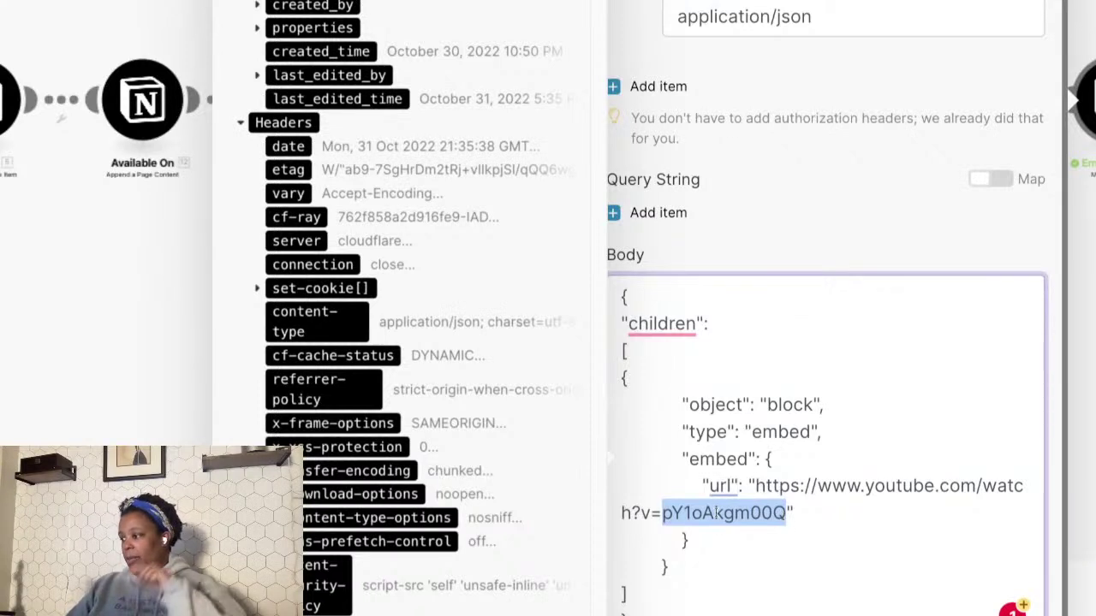
key("BackSpace")
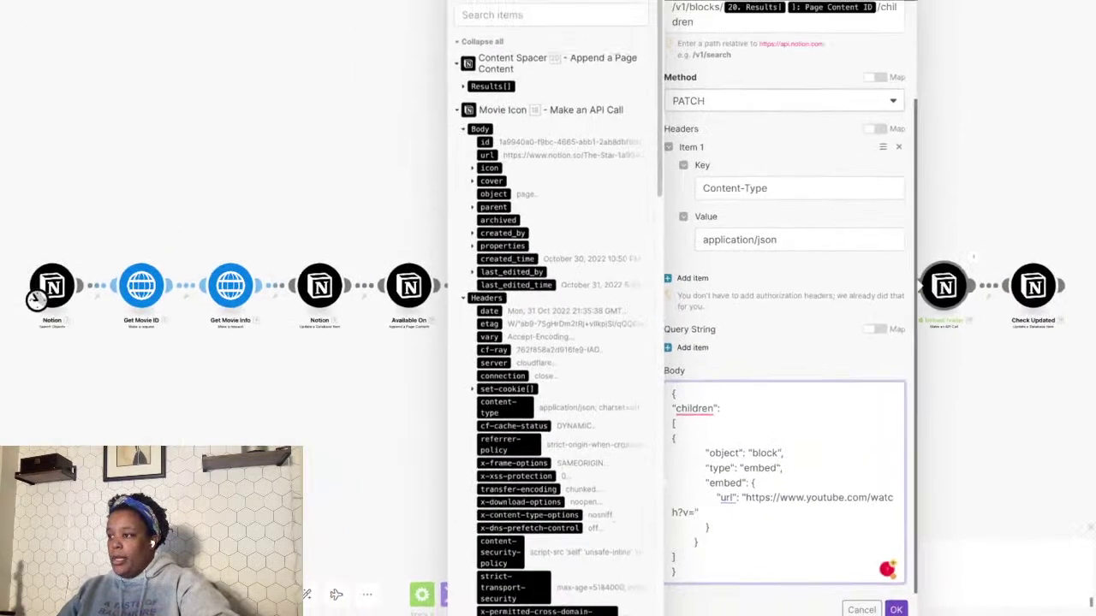
- Map Get Movie Info's Data youtube_trailer after h?v=, confirm, and save the scenario
left_click(501, 58)
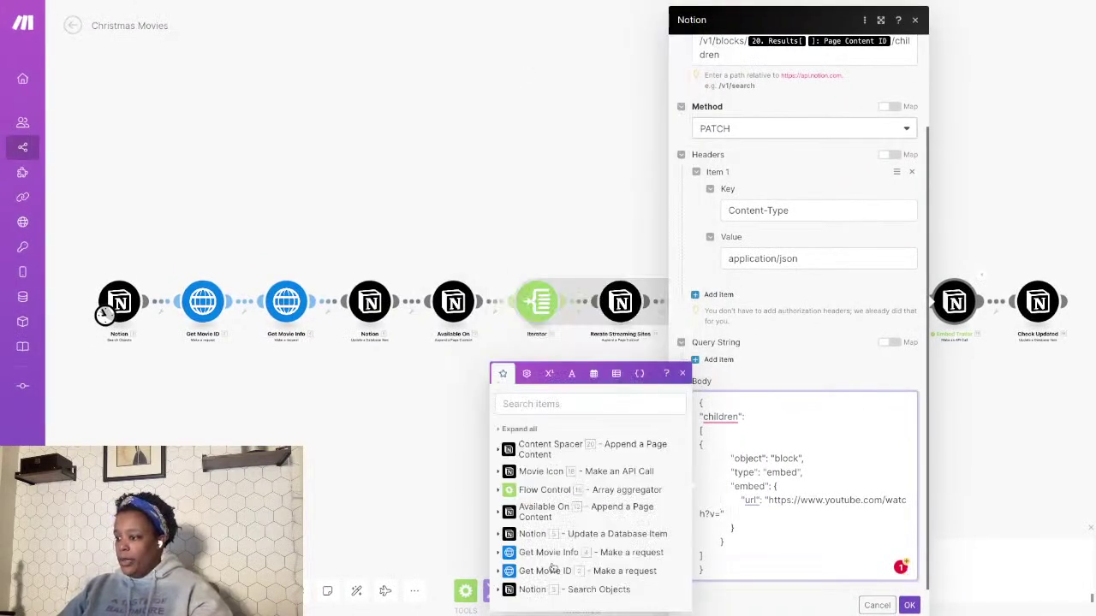
left_click(498, 553)
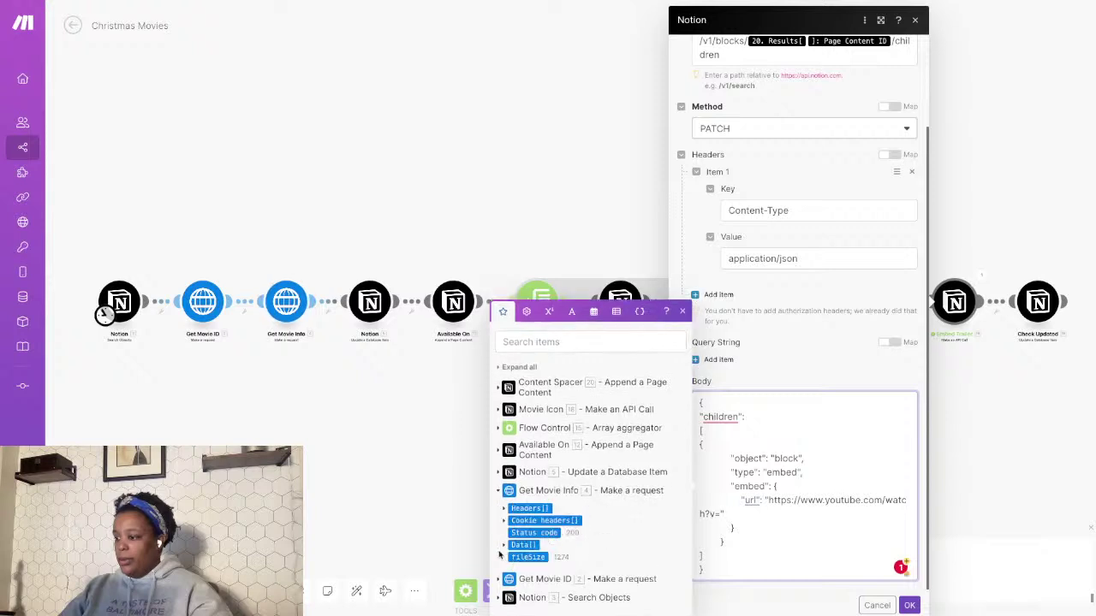
left_click(504, 545)
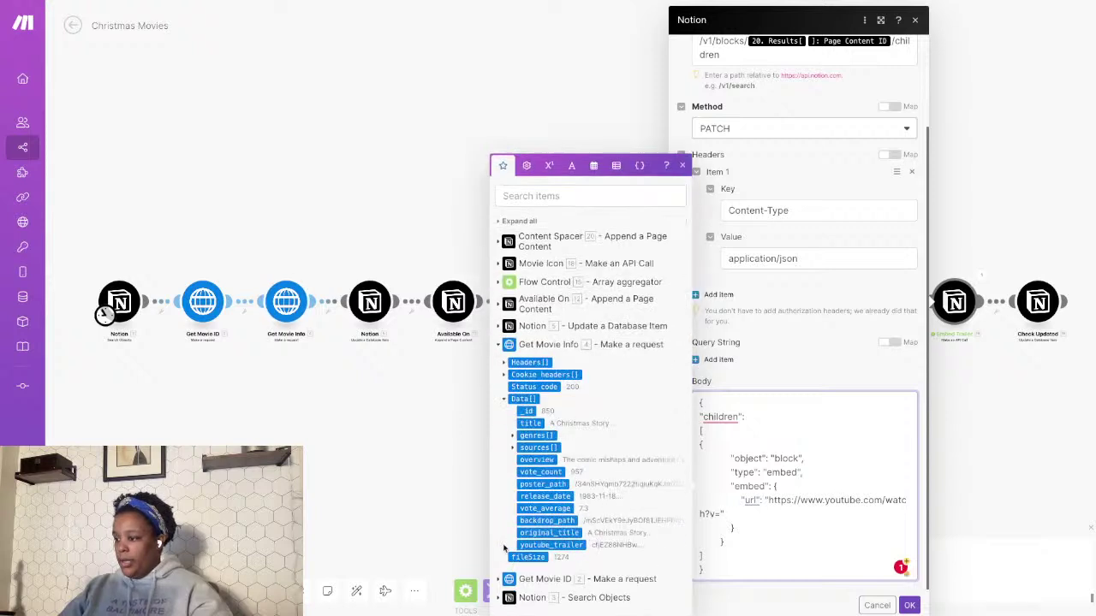
left_click(572, 545)
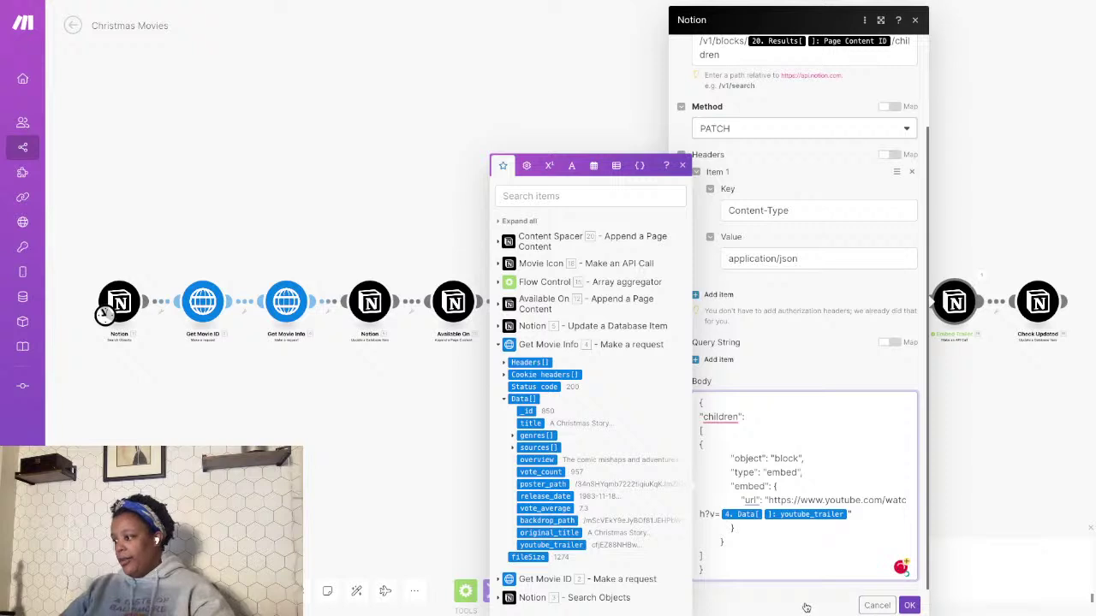
left_click(909, 606)
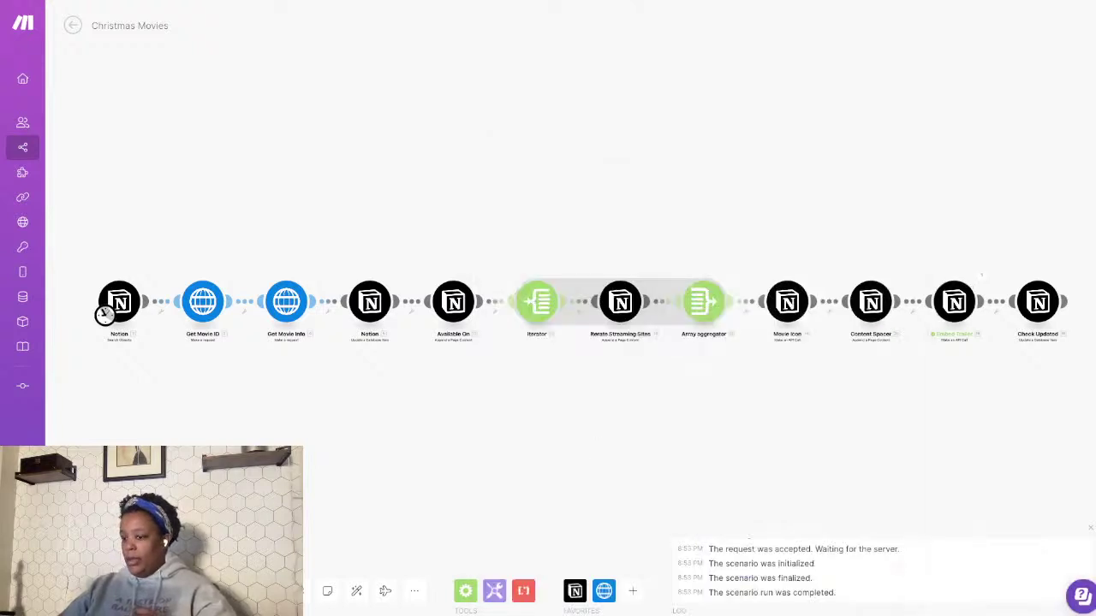
key("ctrl+s")
left_click_drag(796, 470, 633, 478)
scroll(660, 479, "right", 5)
scroll(607, 392, "up", 5)
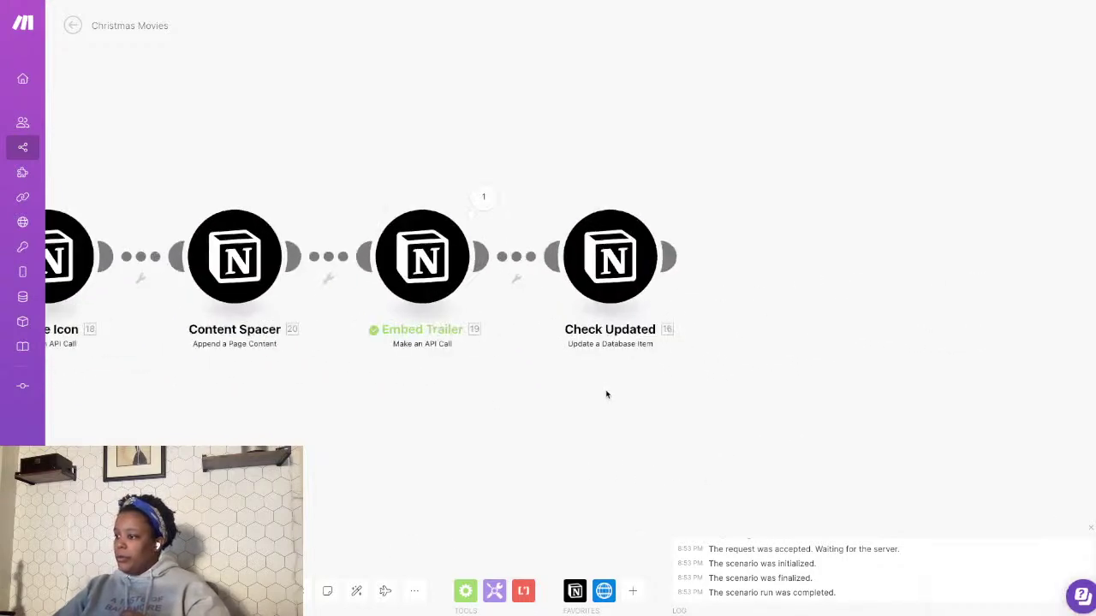
left_click_drag(587, 408, 570, 470)
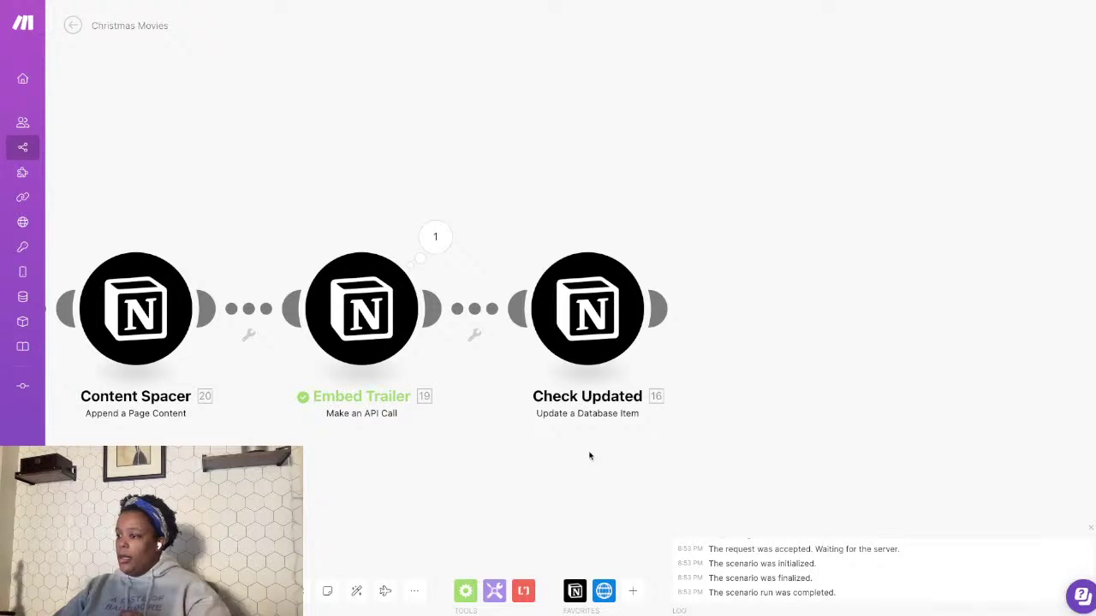
left_click(573, 310)
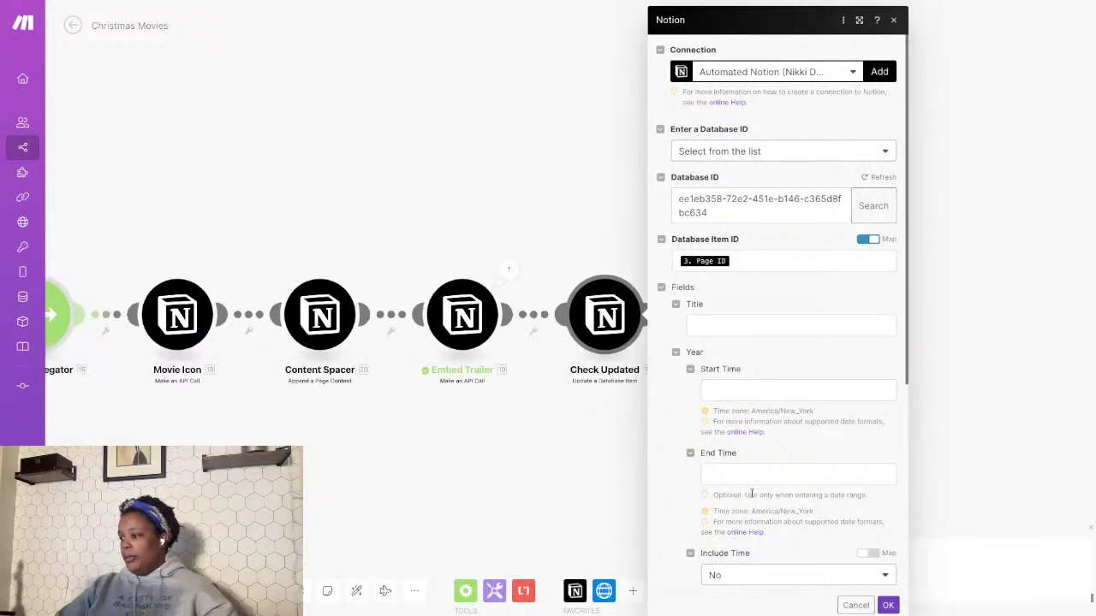
scroll(755, 494, "down", 4)
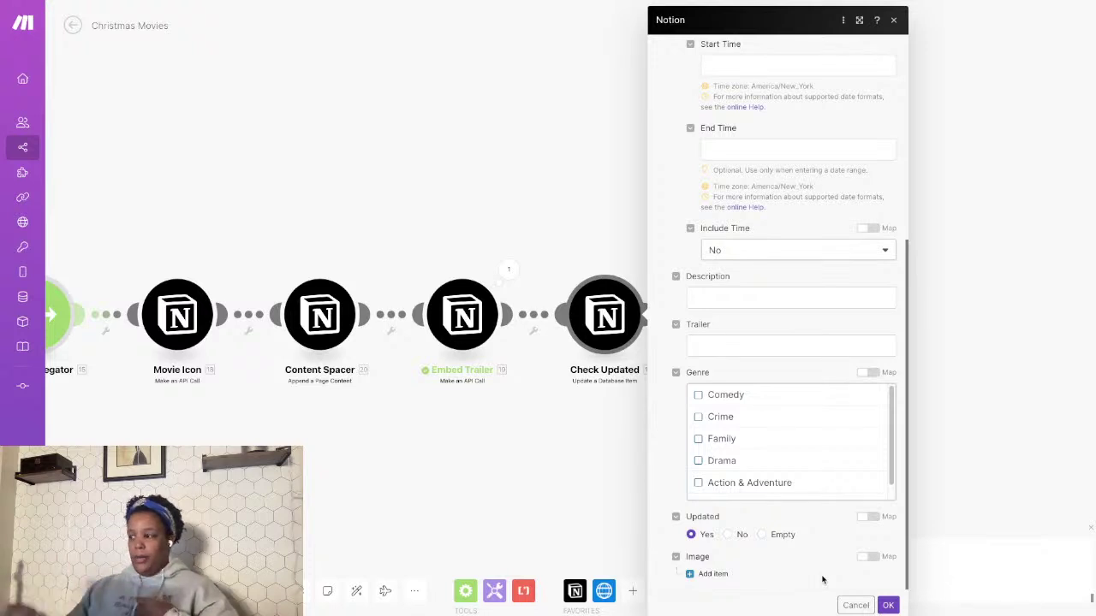
left_click(887, 606)
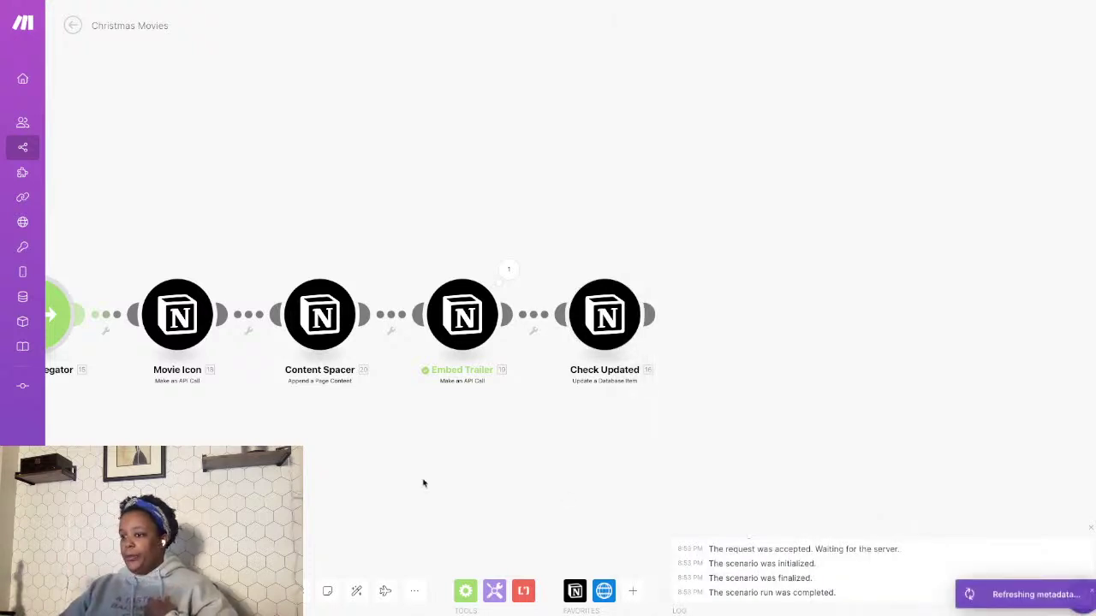
scroll(732, 441, "up", 2)
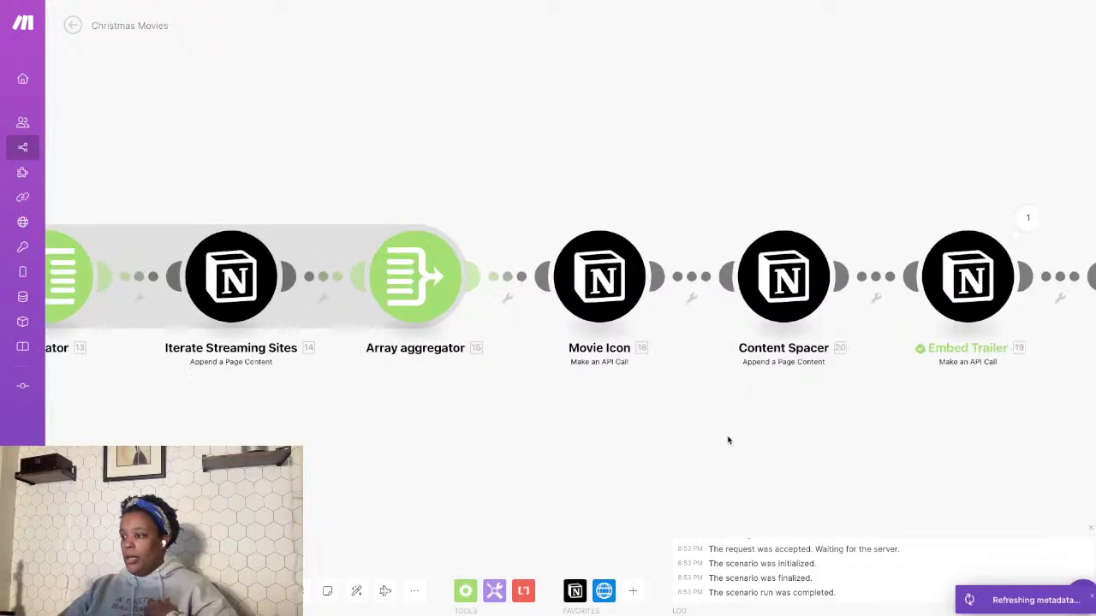
scroll(726, 440, "down", 5)
left_click_drag(586, 470, 605, 367)
scroll(603, 369, "up", 3)
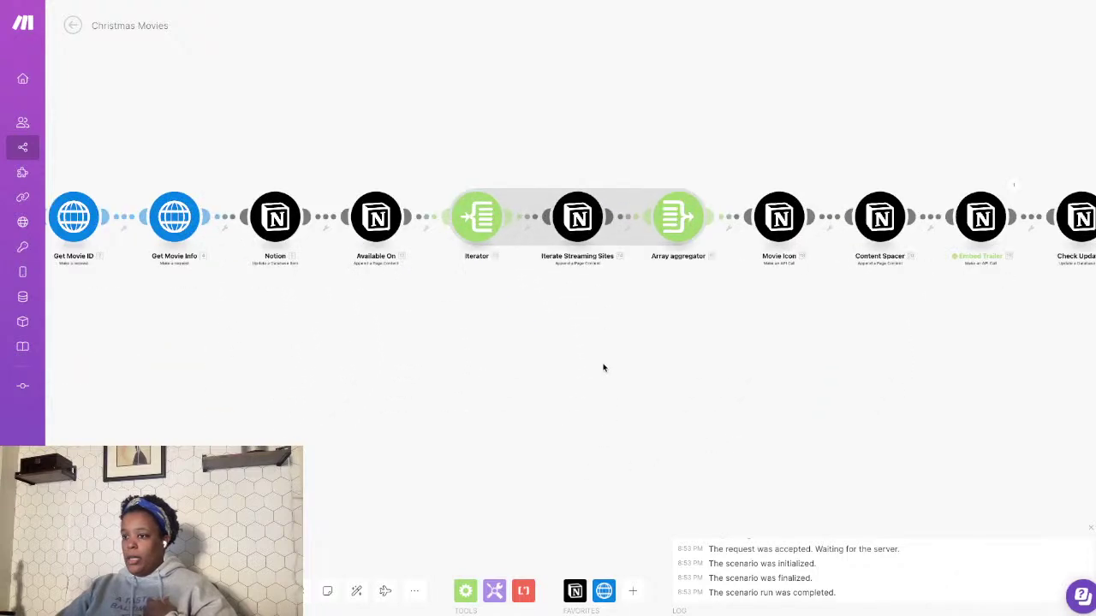
left_click_drag(337, 382, 594, 416)
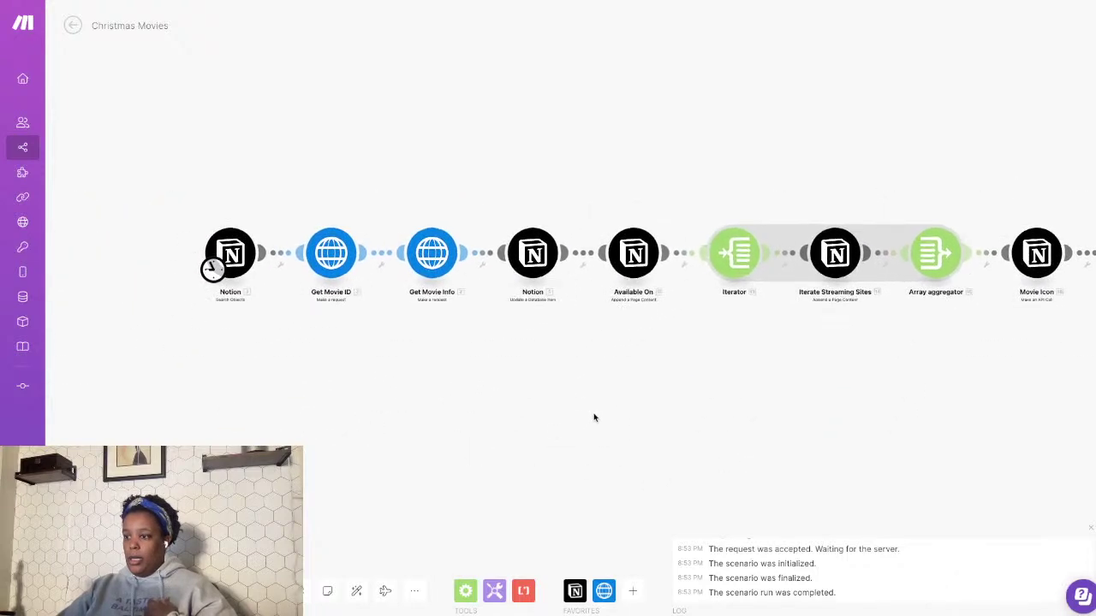
left_click(233, 253)
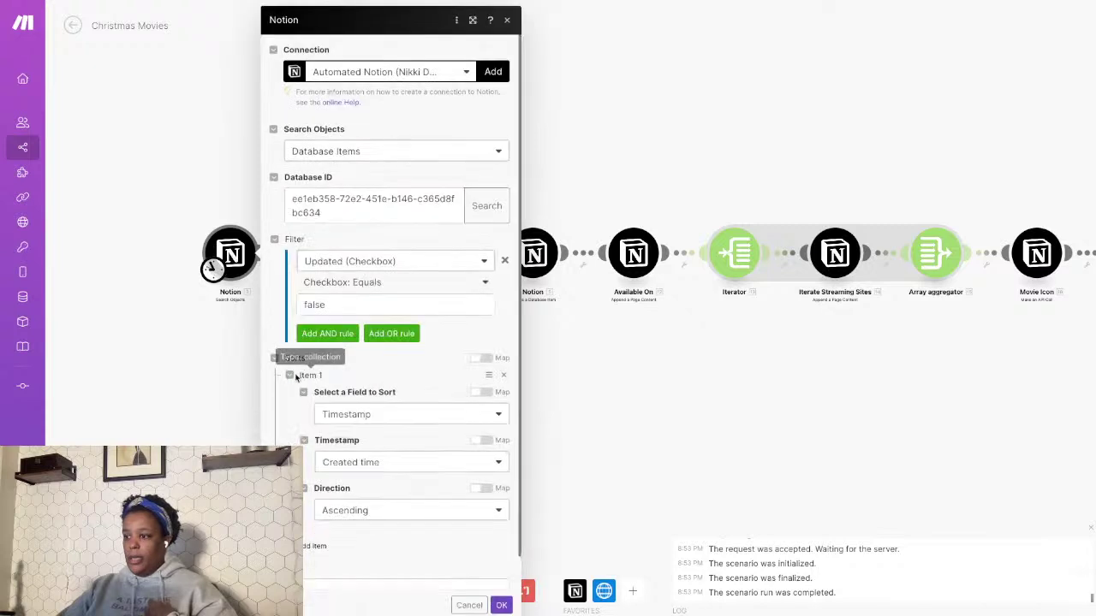
scroll(394, 308, "down", 1)
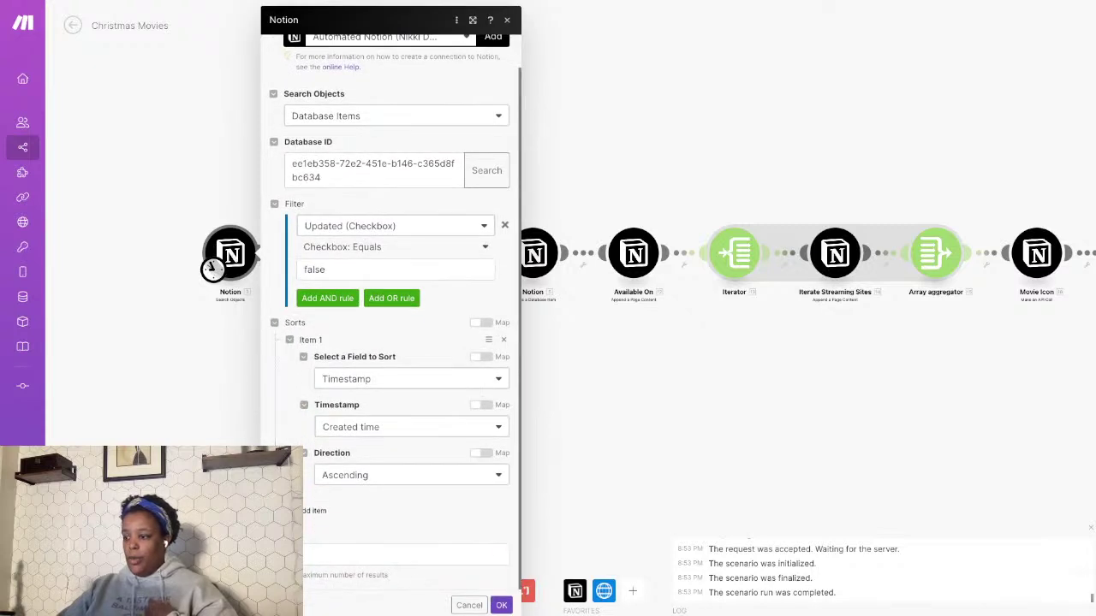
left_click(504, 606)
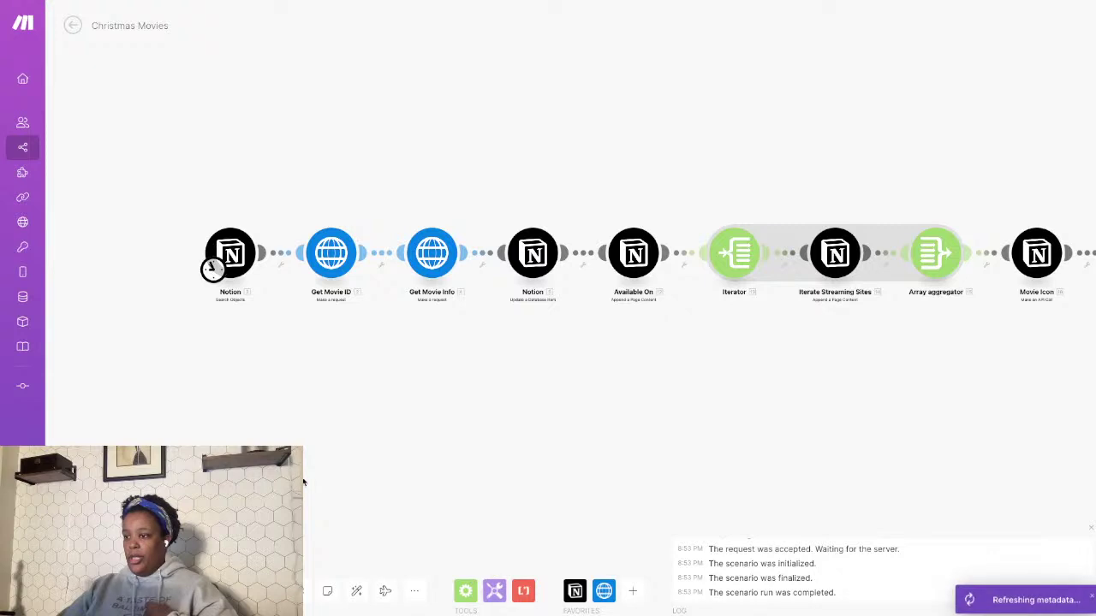
key("ctrl+Left")
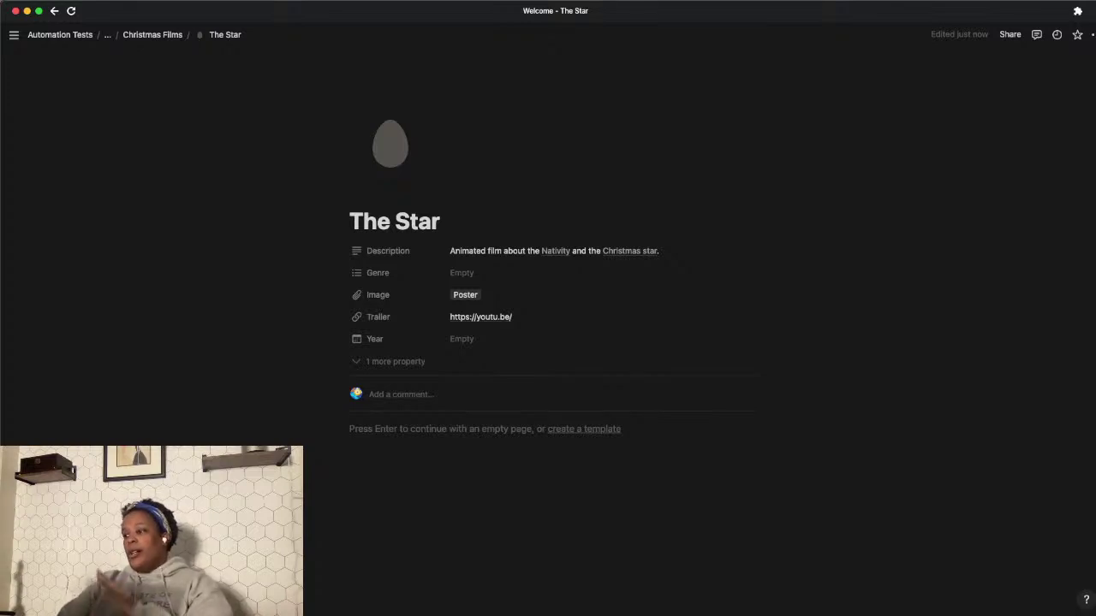
key("ctrl+Right")
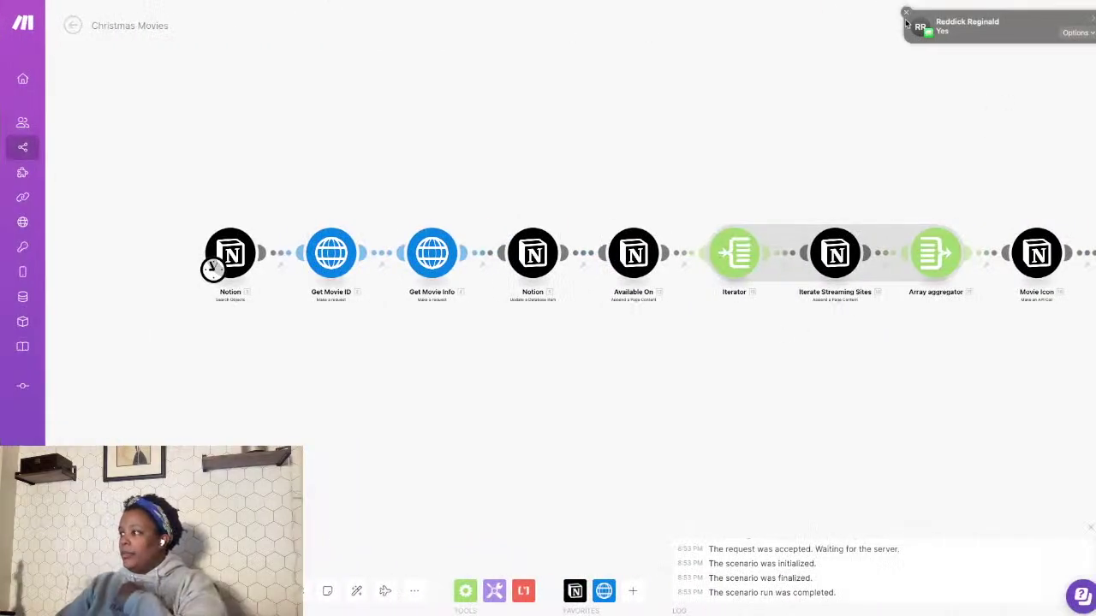
left_click(906, 18)
mouse_move(1018, 4)
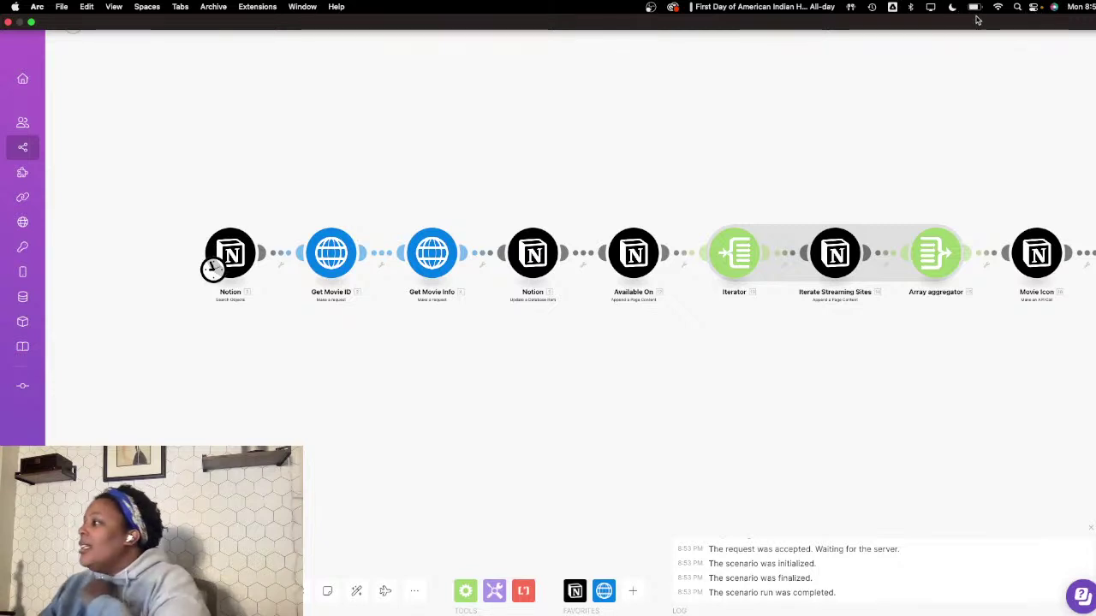
- Switch on Do Not Disturb from the Focus menu in macOS Control Center
left_click(998, 7)
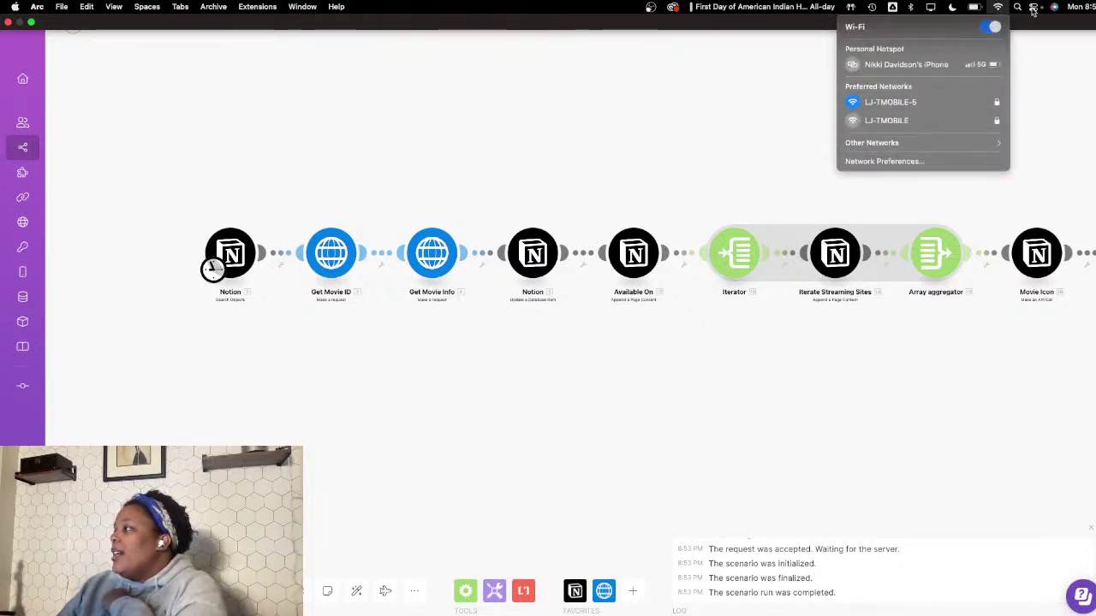
left_click(1031, 6)
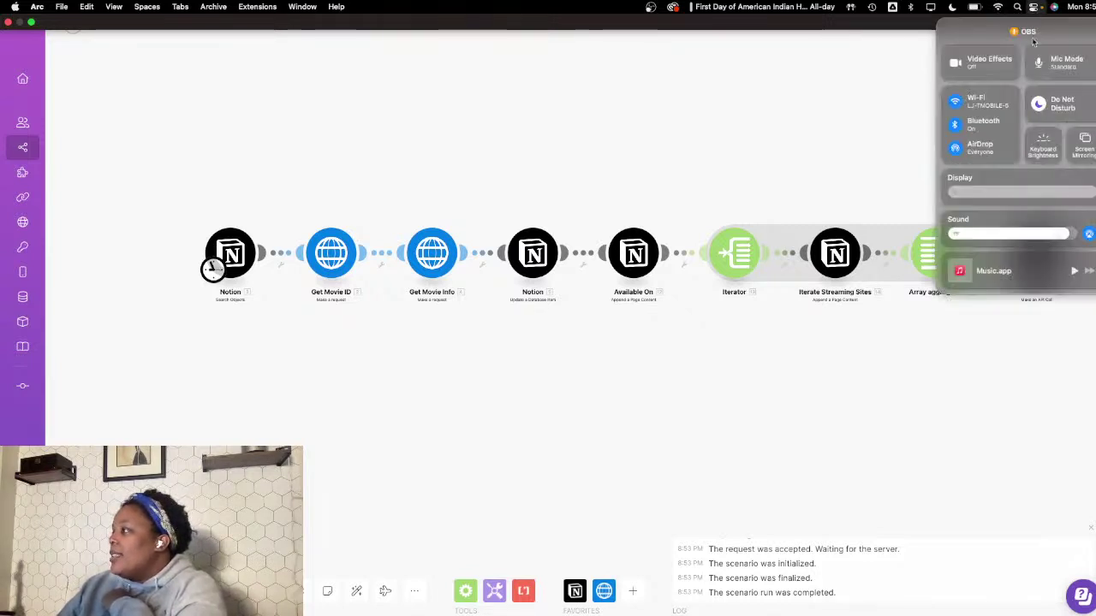
left_click(1062, 103)
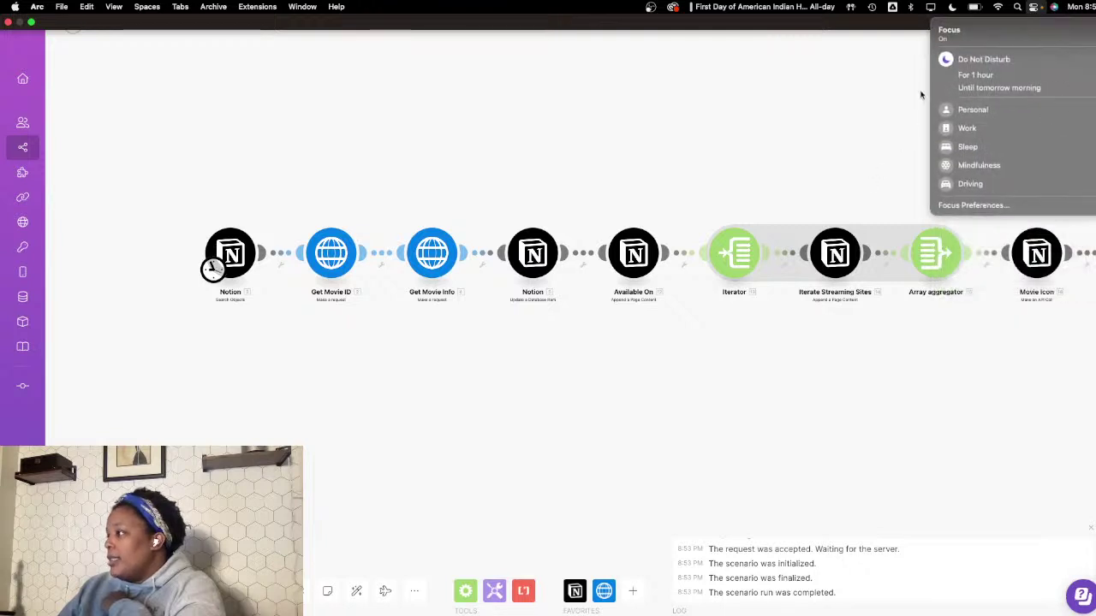
left_click(973, 59)
left_click(968, 56)
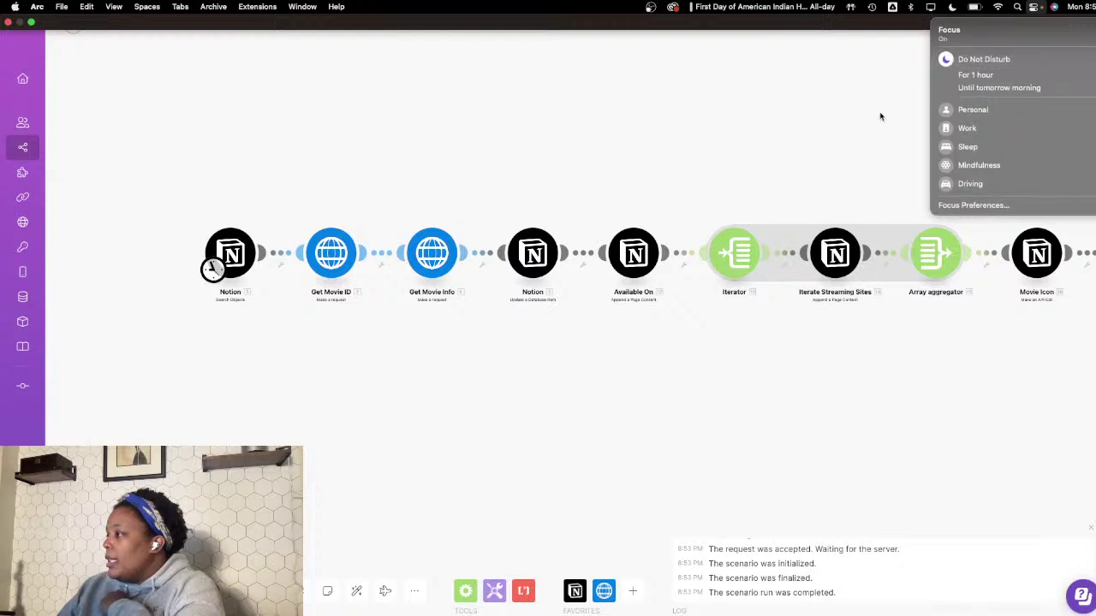
left_click(883, 114)
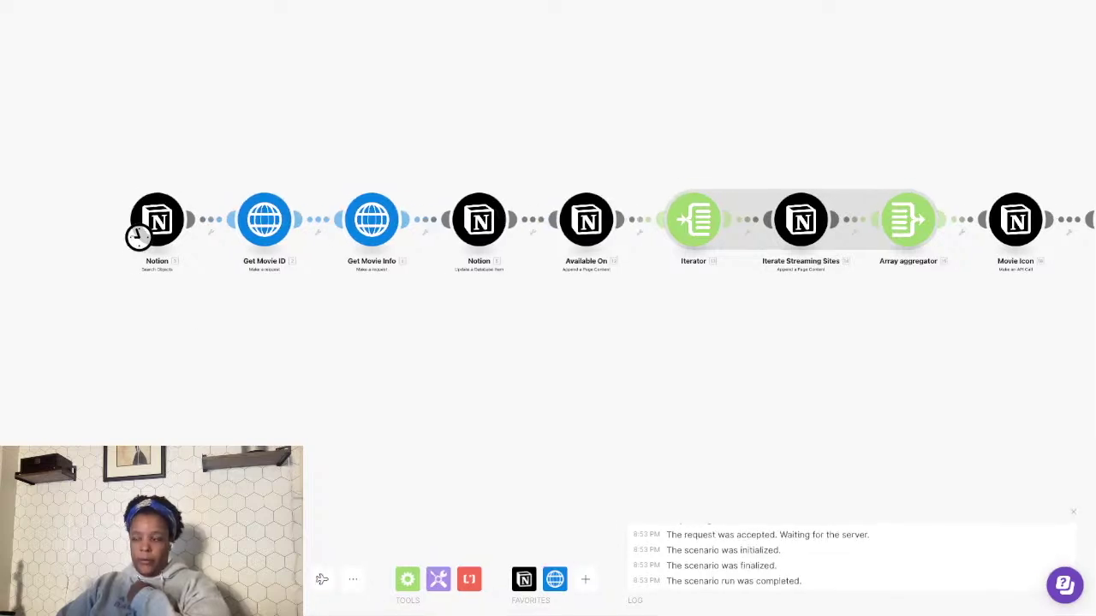
- Fit the whole module chain in view and save the Christmas Movies scenario
left_click_drag(550, 386, 442, 378)
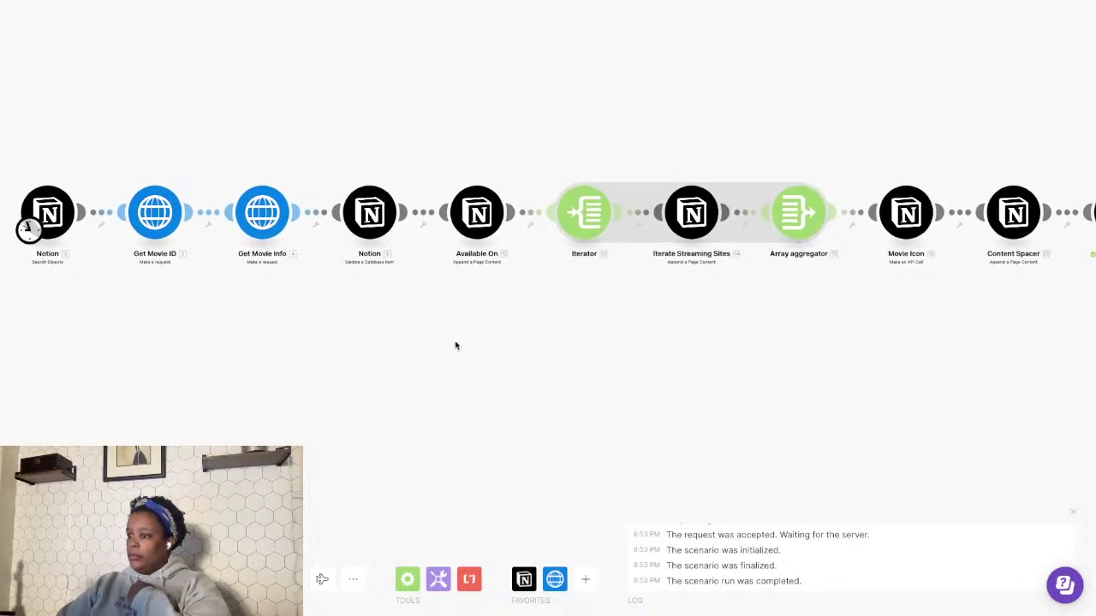
scroll(454, 345, "up", 2)
scroll(455, 345, "down", 5)
scroll(456, 347, "up", 2)
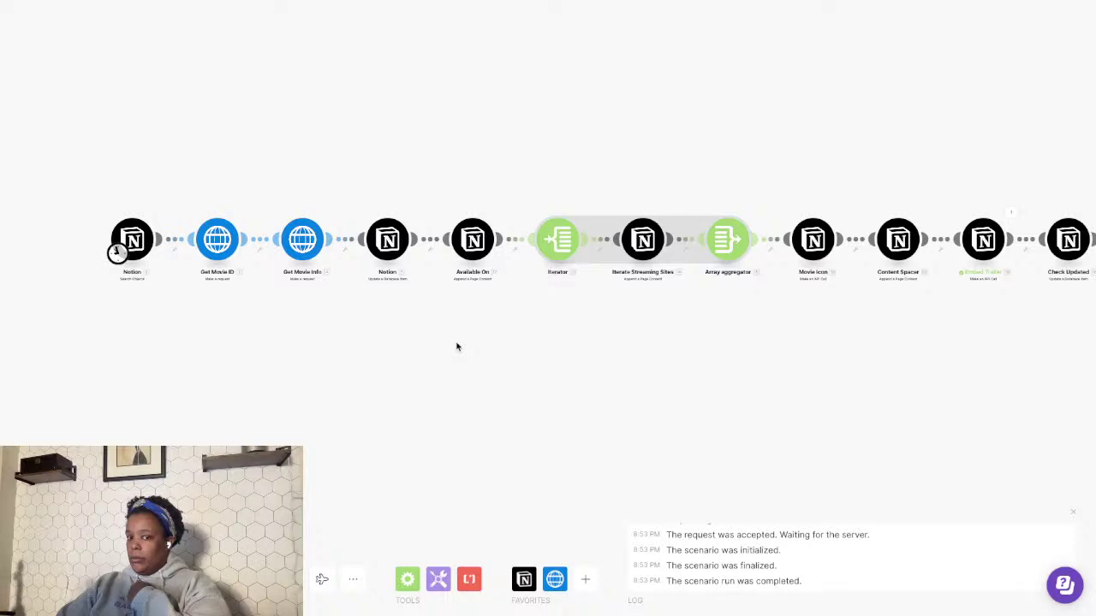
scroll(456, 347, "down", 2)
scroll(456, 347, "up", 2)
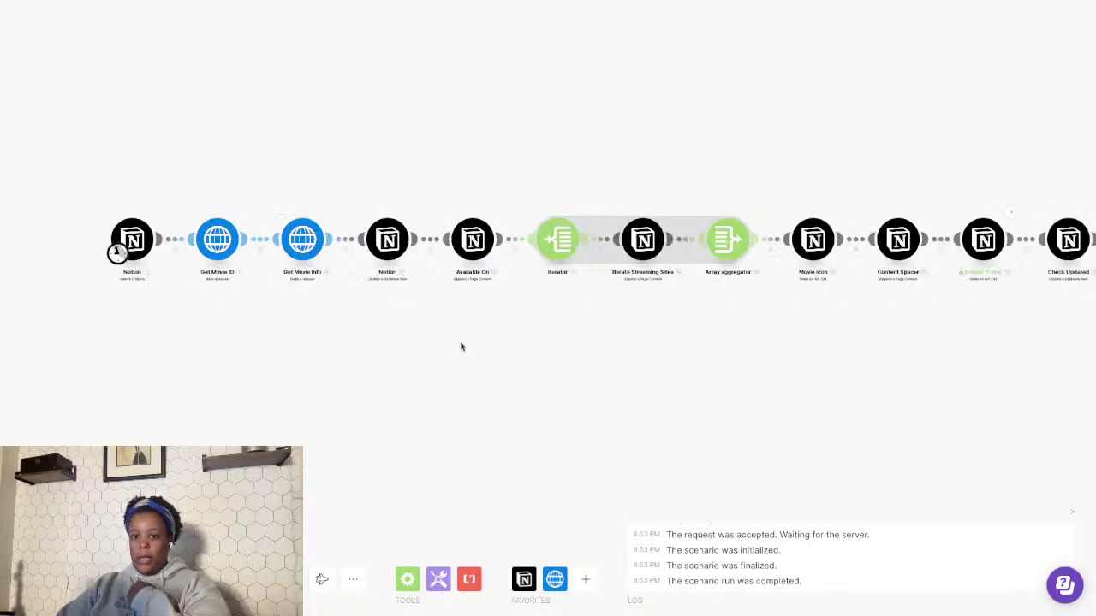
scroll(456, 347, "right", 2)
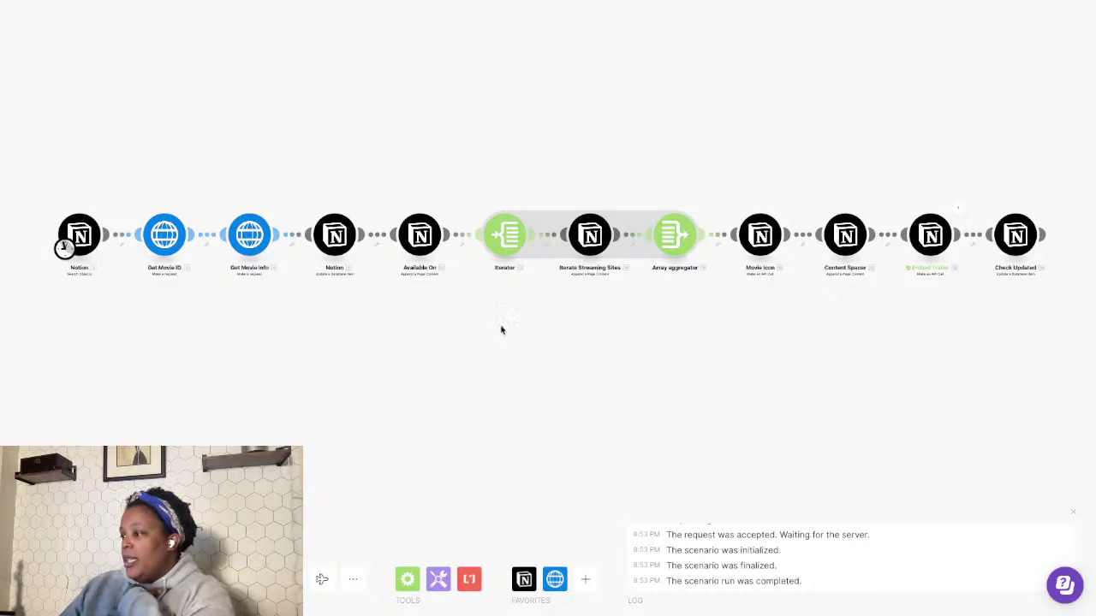
left_click_drag(501, 330, 482, 325)
key("ctrl+s")
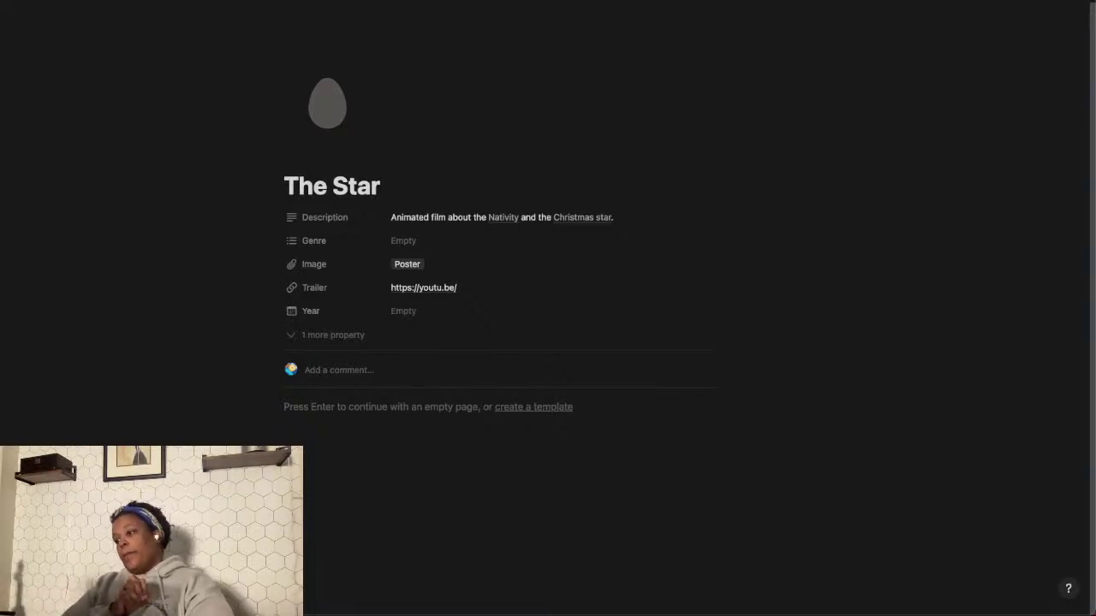
- Scroll through The Star page's filled-in details and trailer, then return to Make
scroll(548, 257, "down", 5)
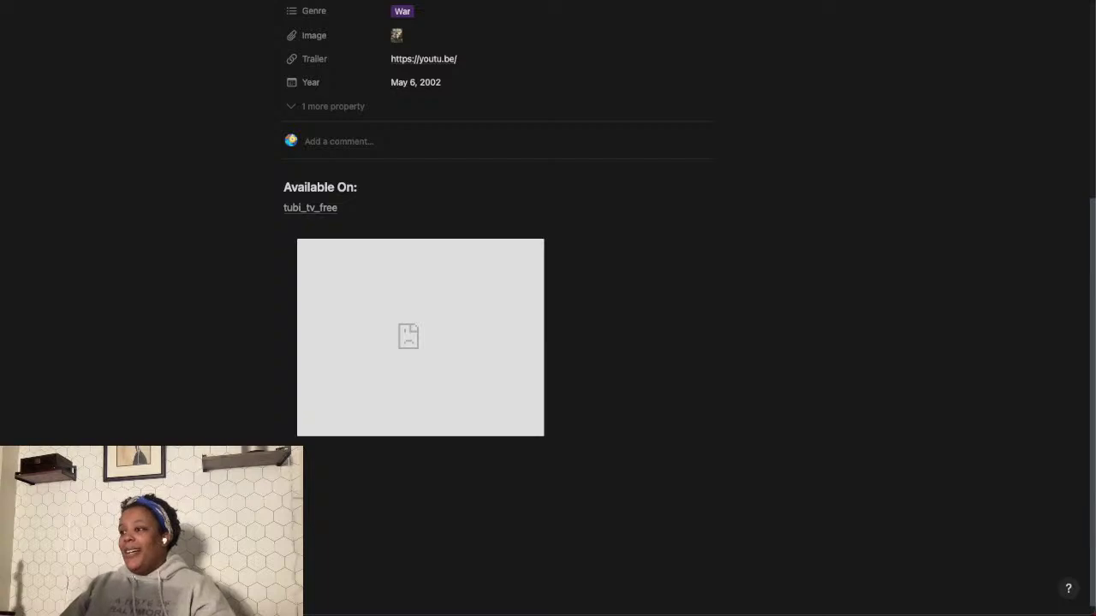
scroll(624, 298, "up", 4)
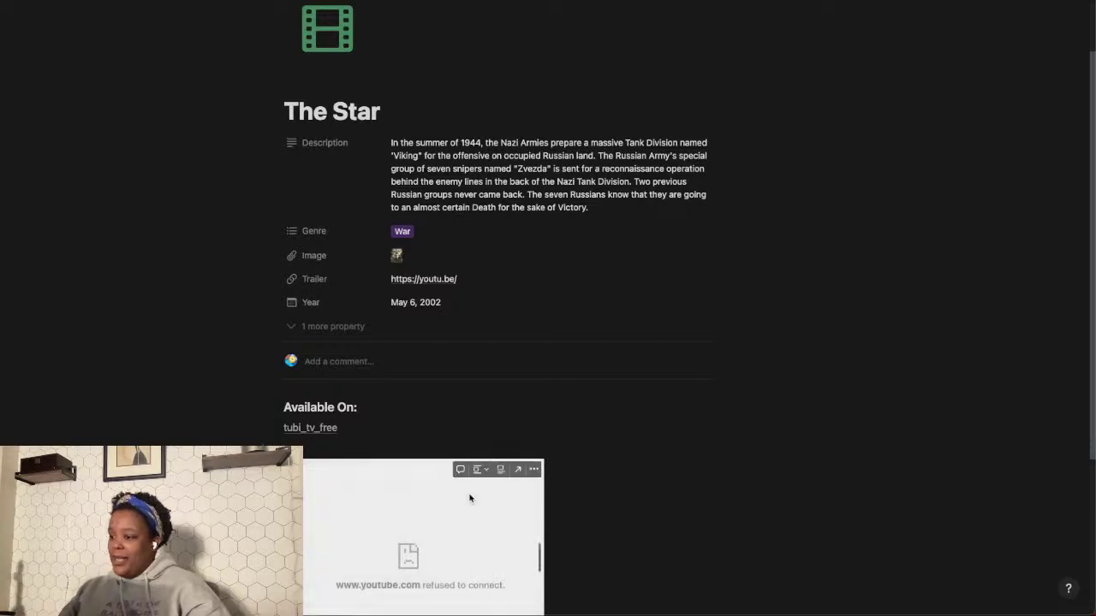
scroll(642, 514, "down", 3)
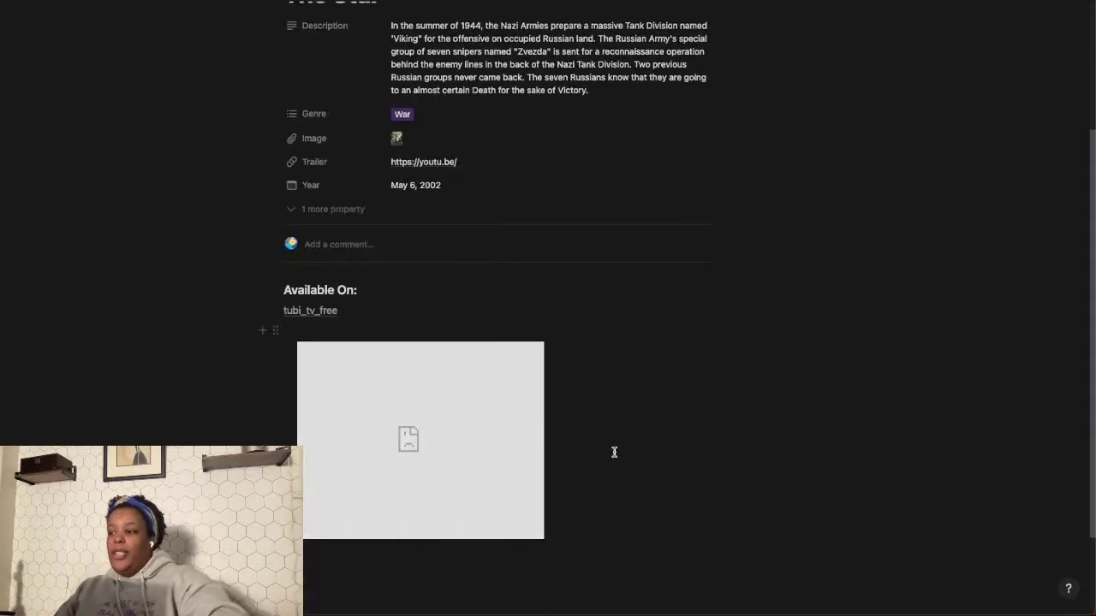
key("ctrl+Tab")
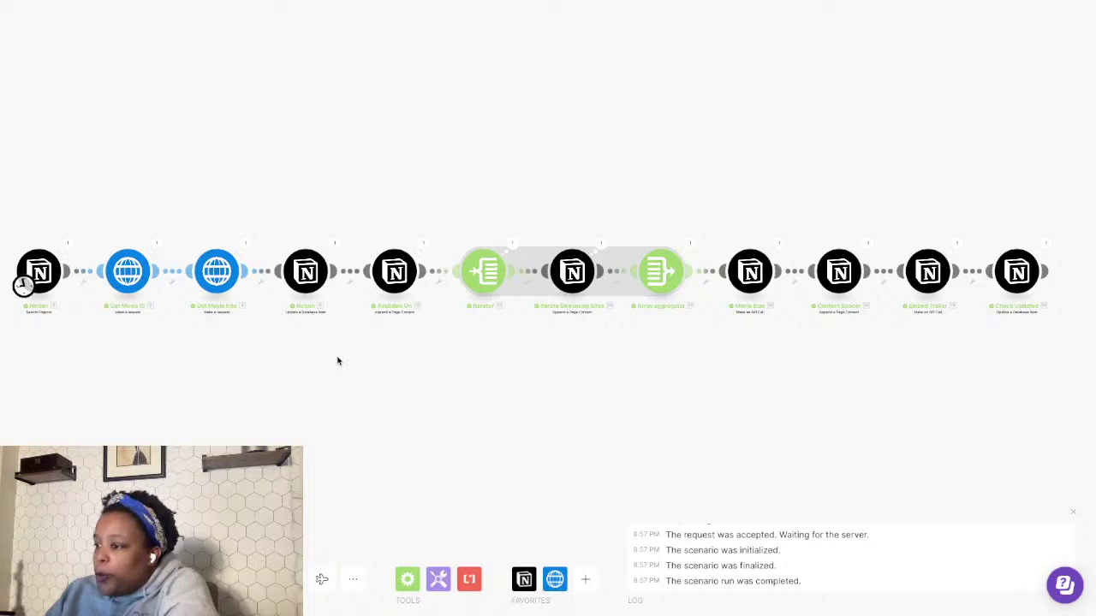
left_click(305, 276)
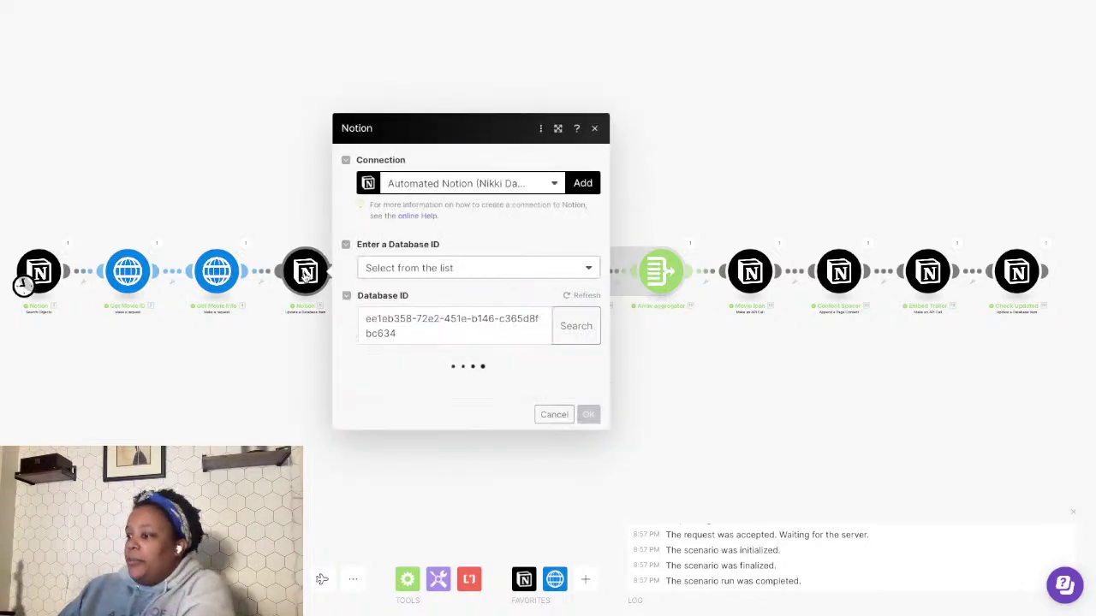
scroll(377, 396, "down", 5)
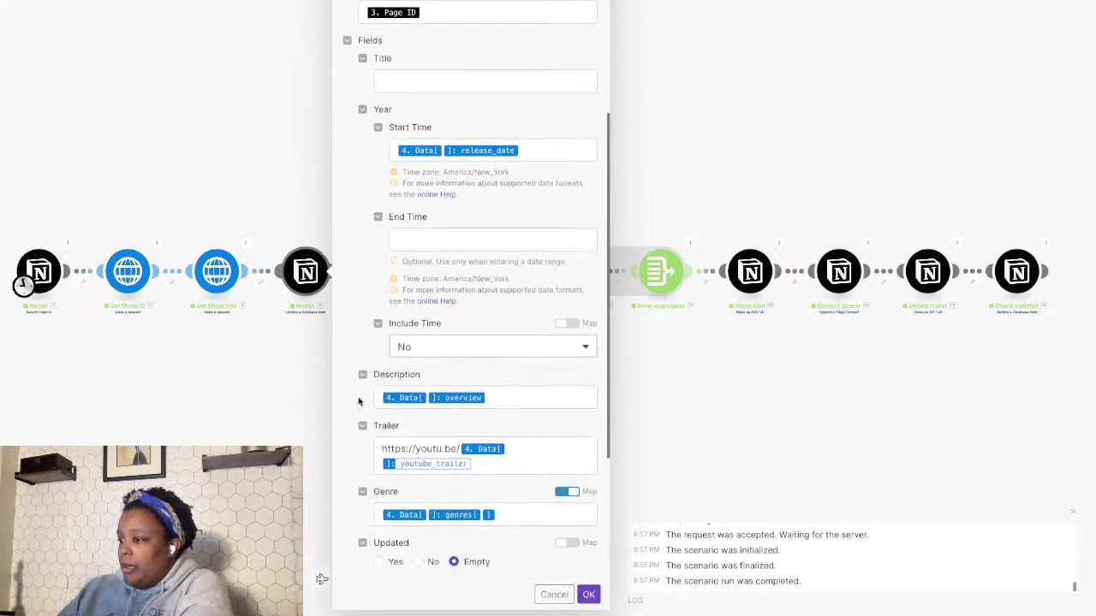
scroll(351, 410, "down", 1)
left_click(485, 416)
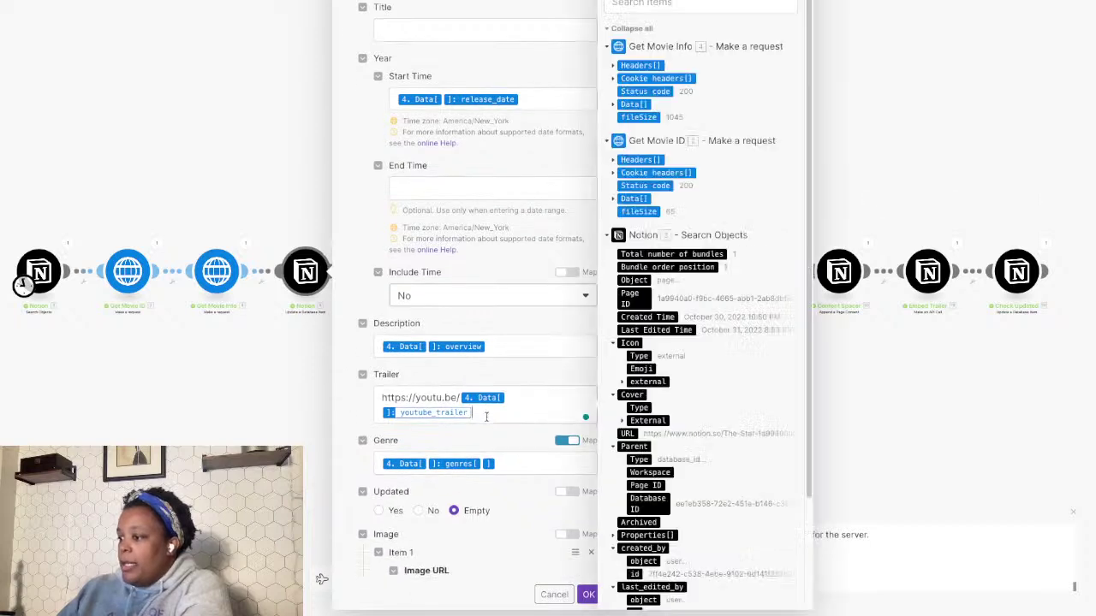
key("BackSpace")
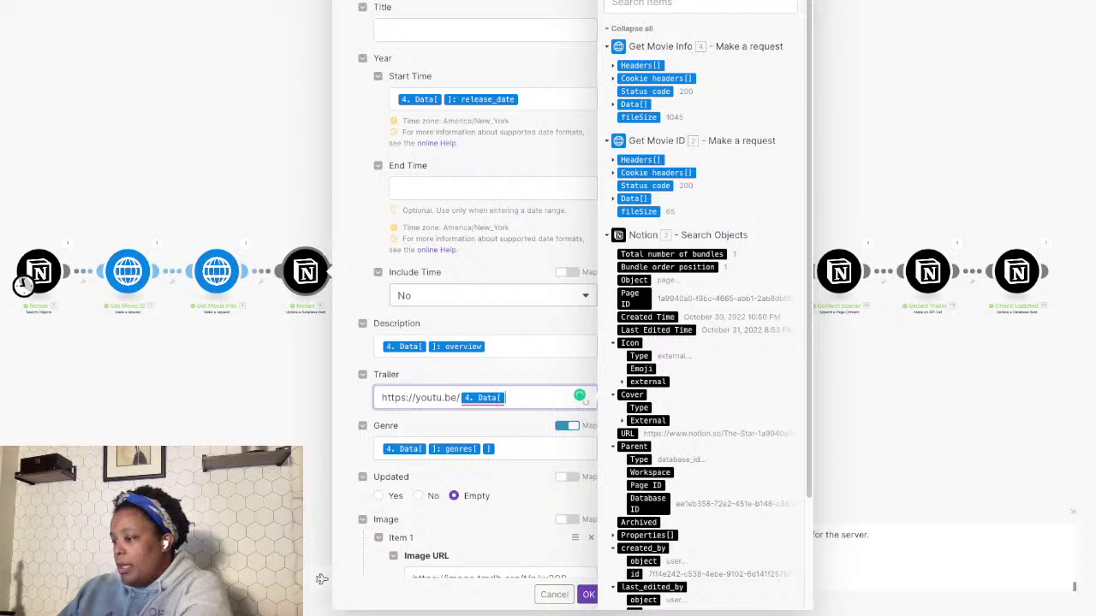
key("BackSpace")
scroll(700, 402, "down", 3)
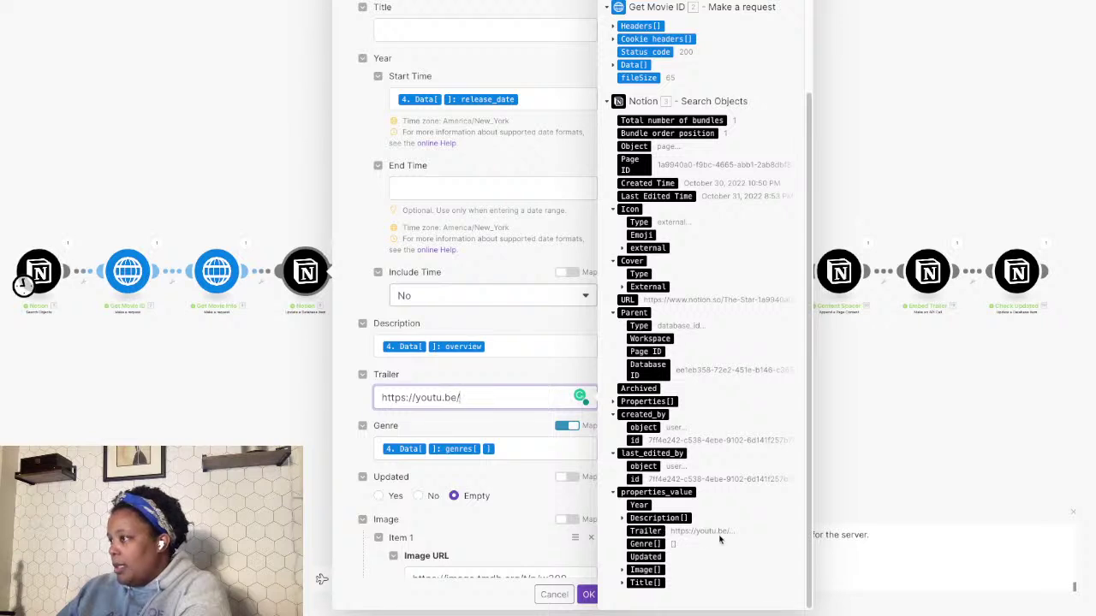
scroll(719, 499, "up", 3)
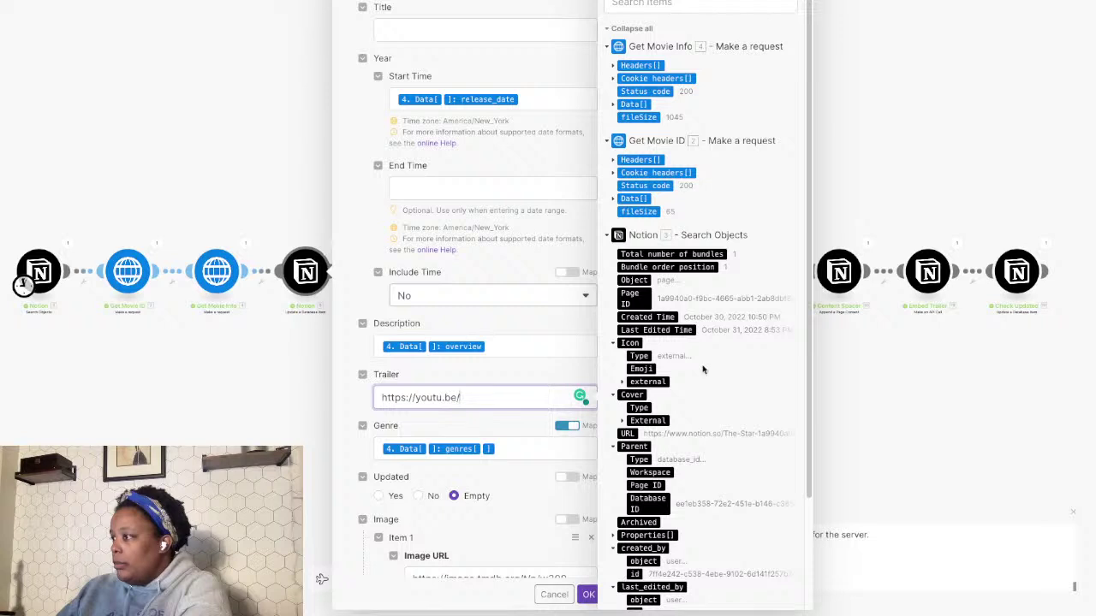
left_click(623, 103)
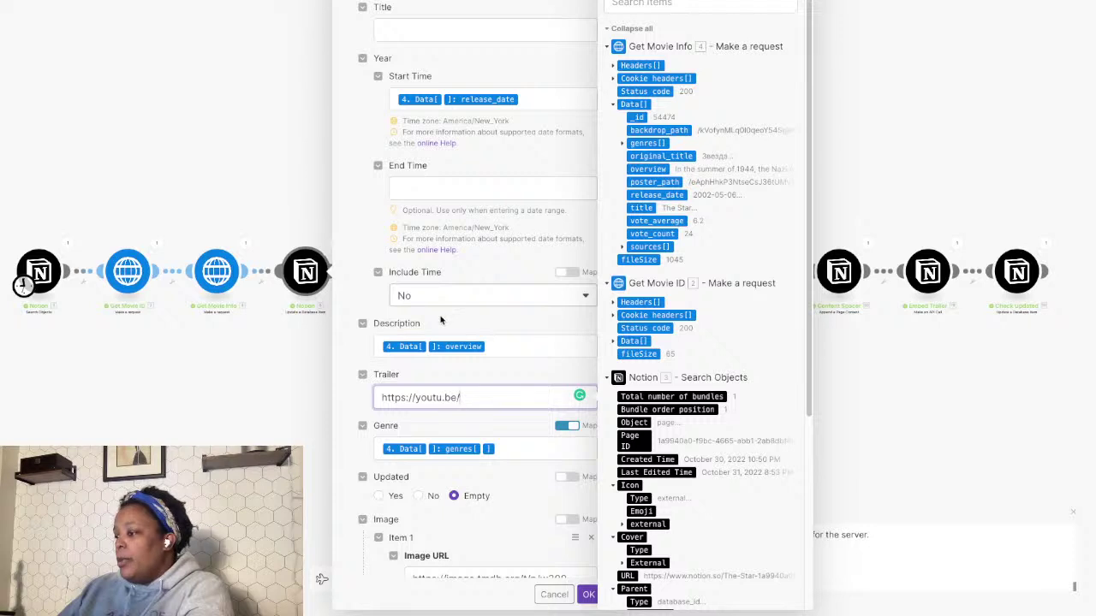
left_click(512, 364)
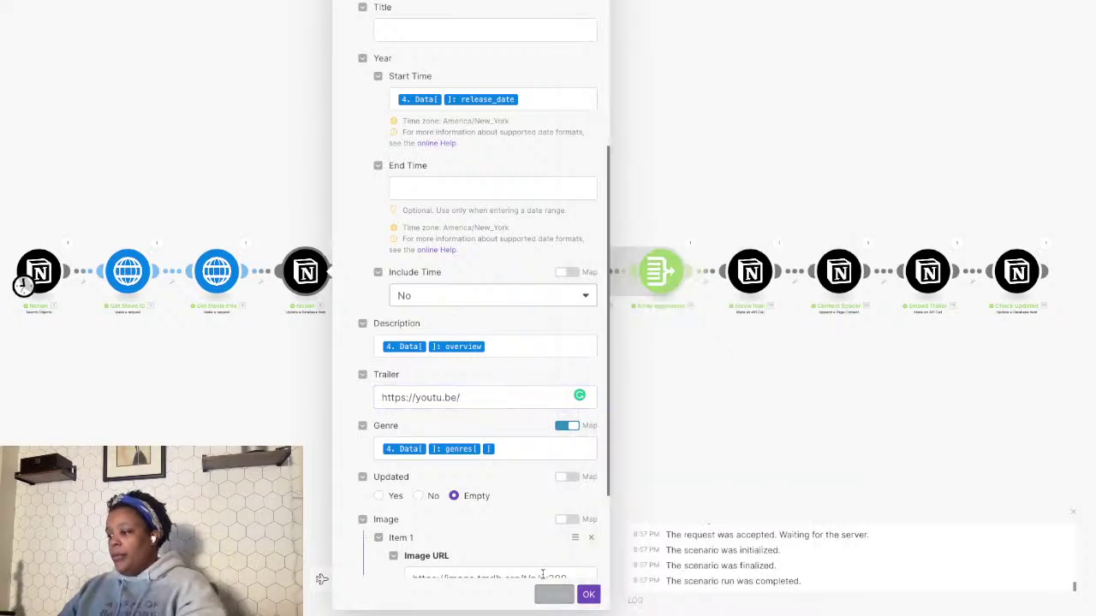
left_click(555, 594)
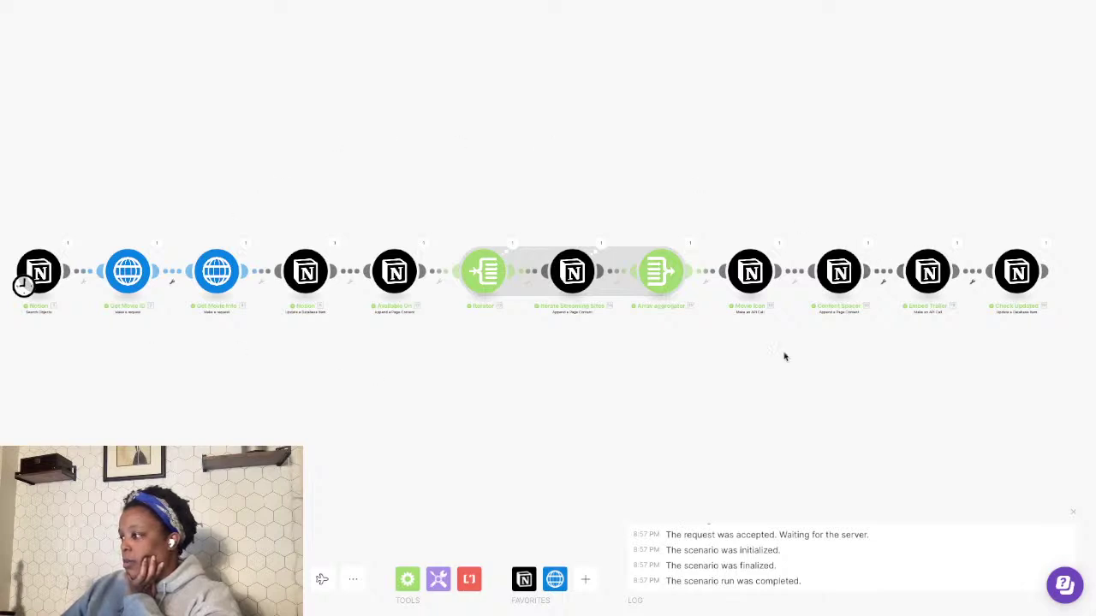
- Unlink Embed Trailer, move Check Updated before it, and auto-align the modules
left_click(972, 275)
left_click(993, 303)
left_click_drag(1022, 273, 894, 287)
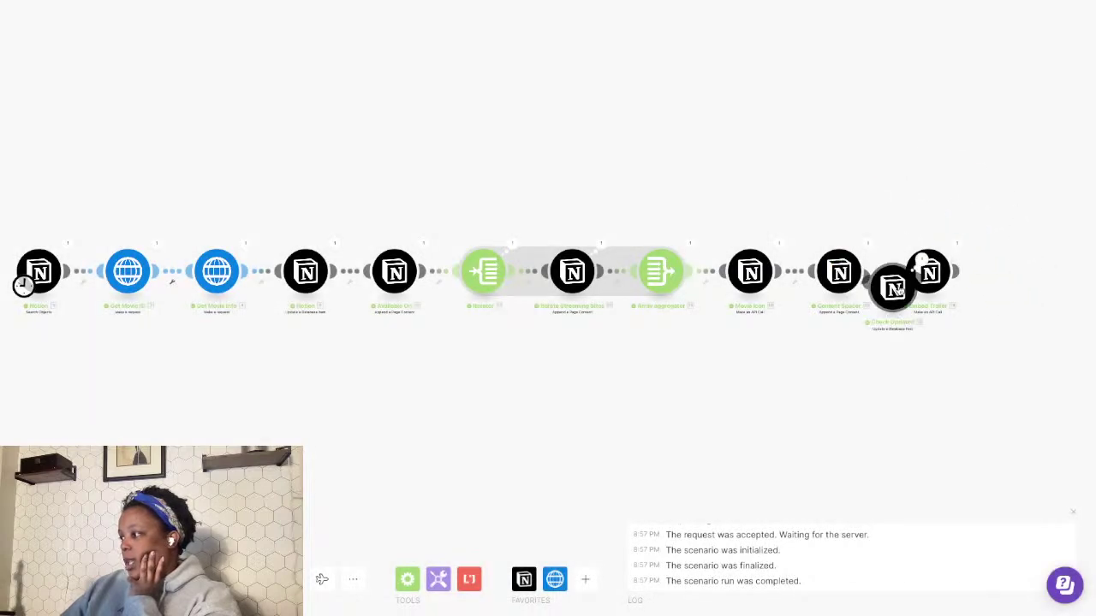
left_click(321, 582)
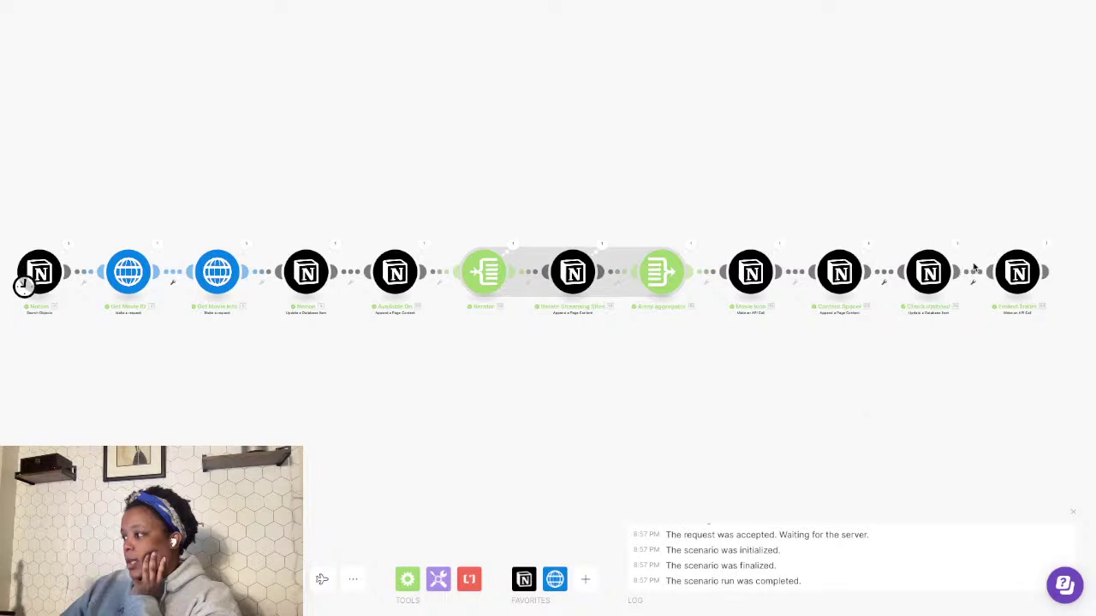
- Open a filter on the Check Updated–Embed Trailer link, browse Get Movie Info's Data fields, then close it
left_click(975, 275)
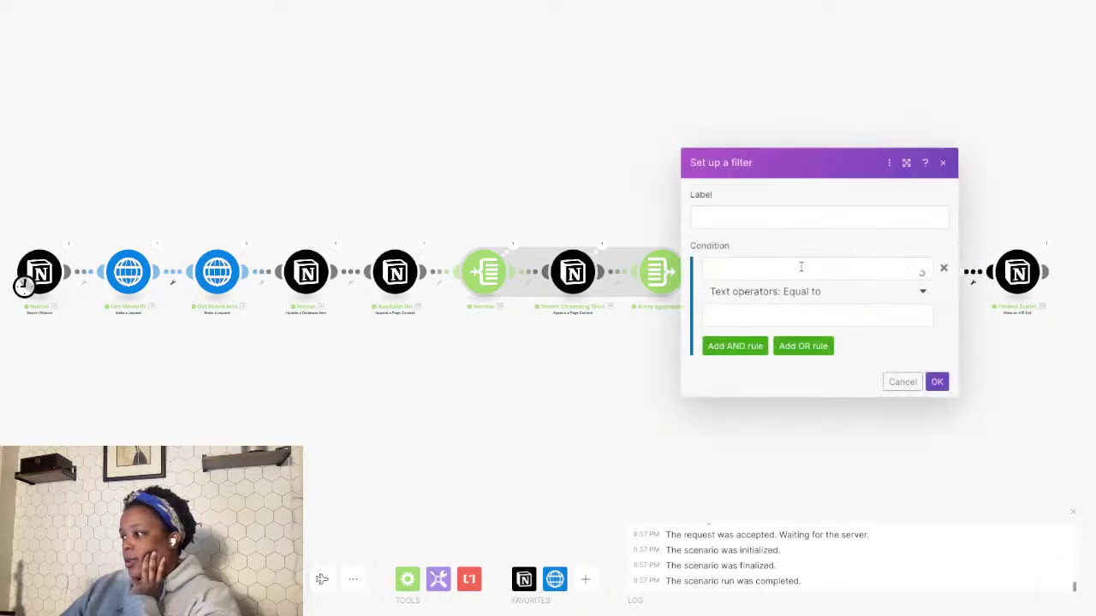
left_click(802, 267)
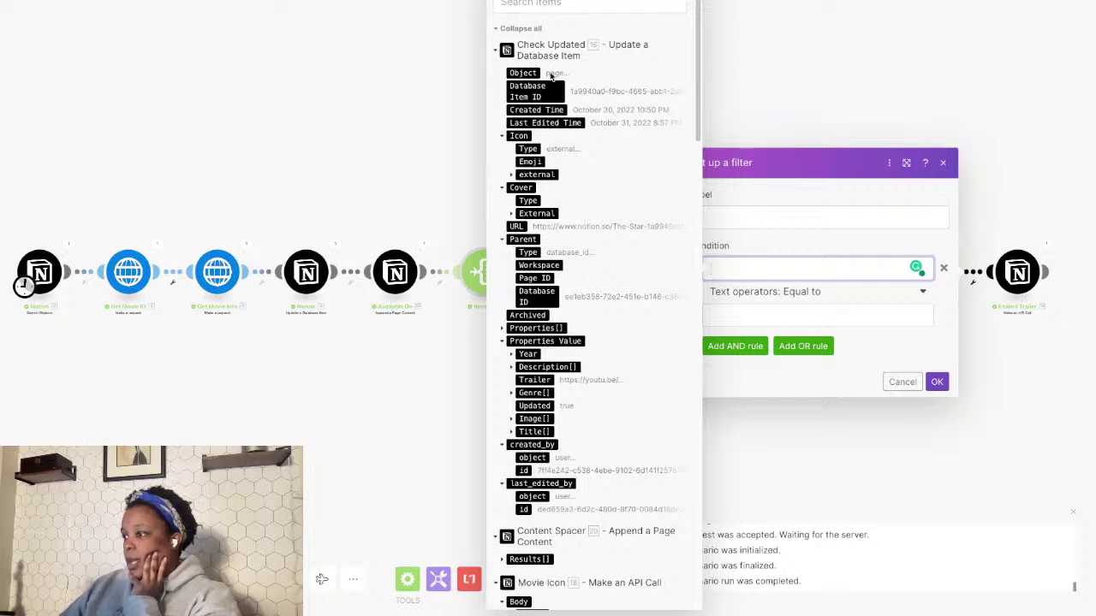
scroll(584, 436, "down", 1)
scroll(584, 436, "up", 1)
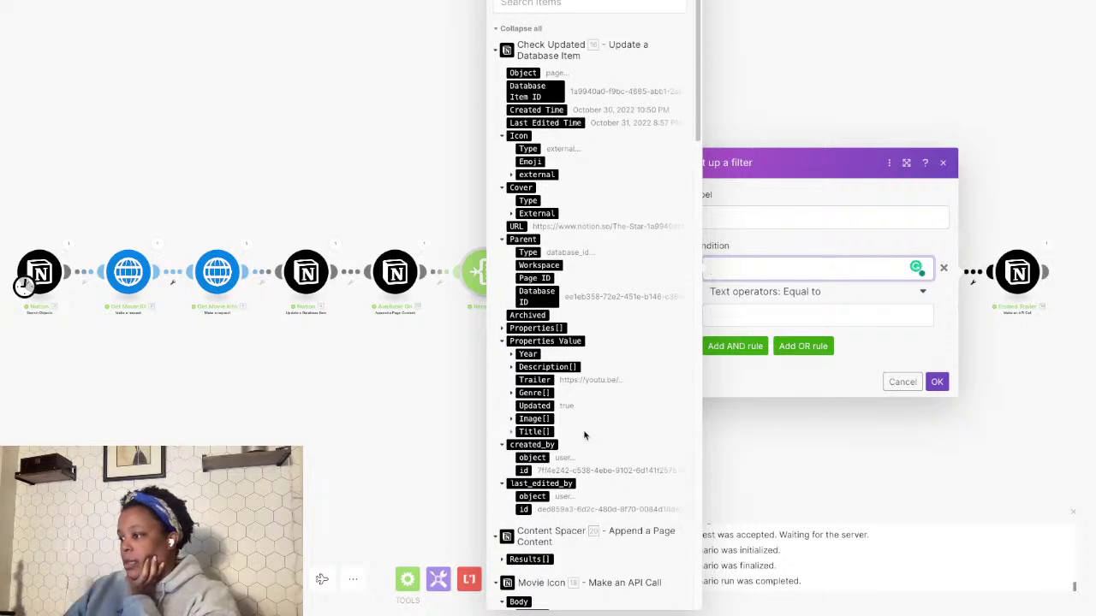
left_click(509, 31)
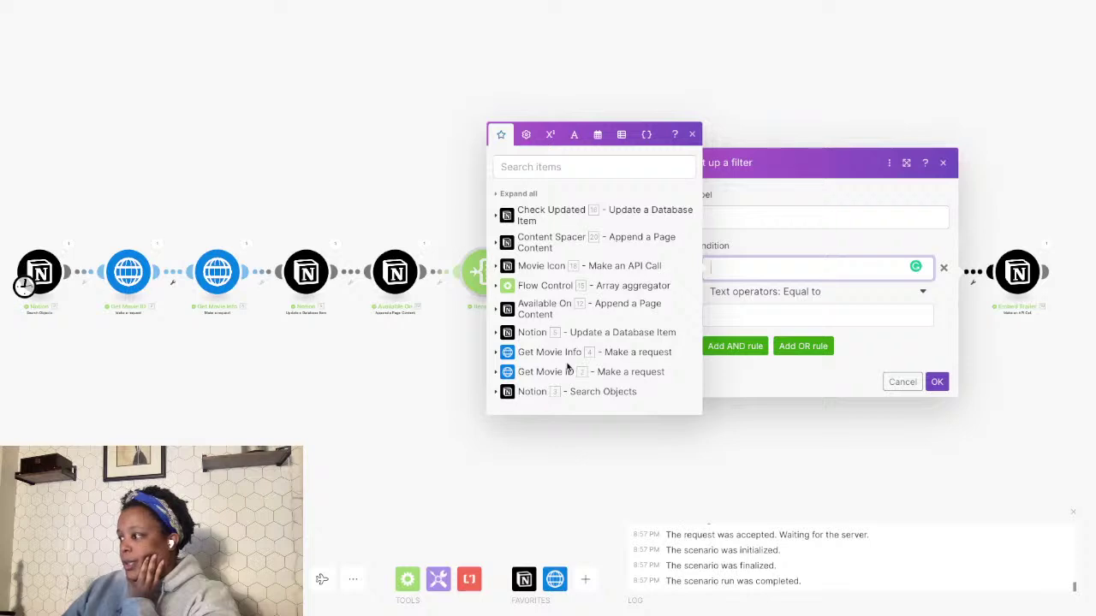
left_click(497, 351)
left_click(501, 374)
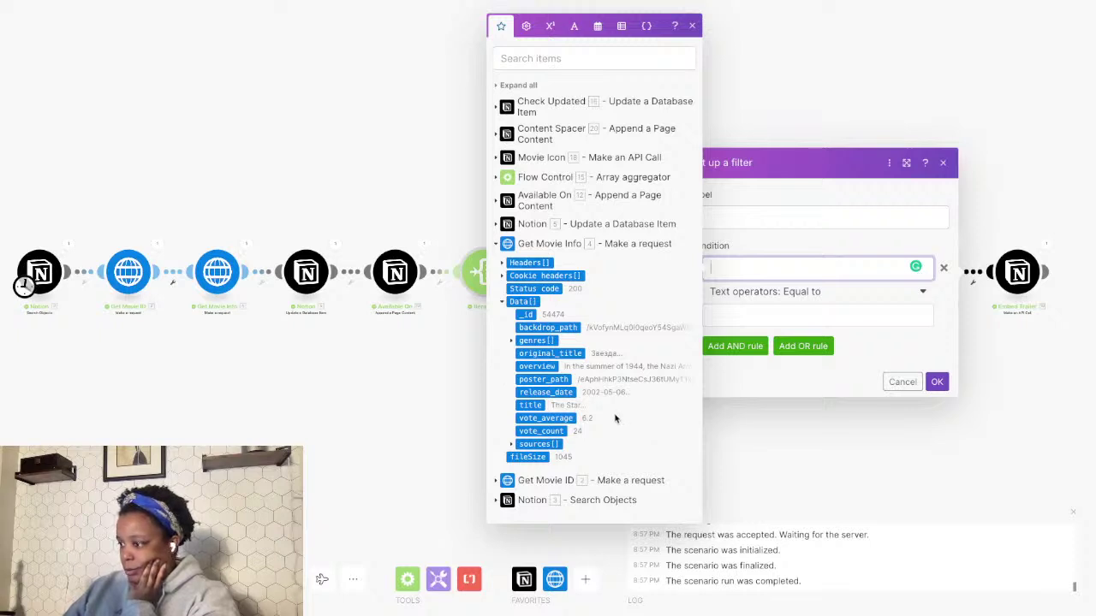
left_click(470, 396)
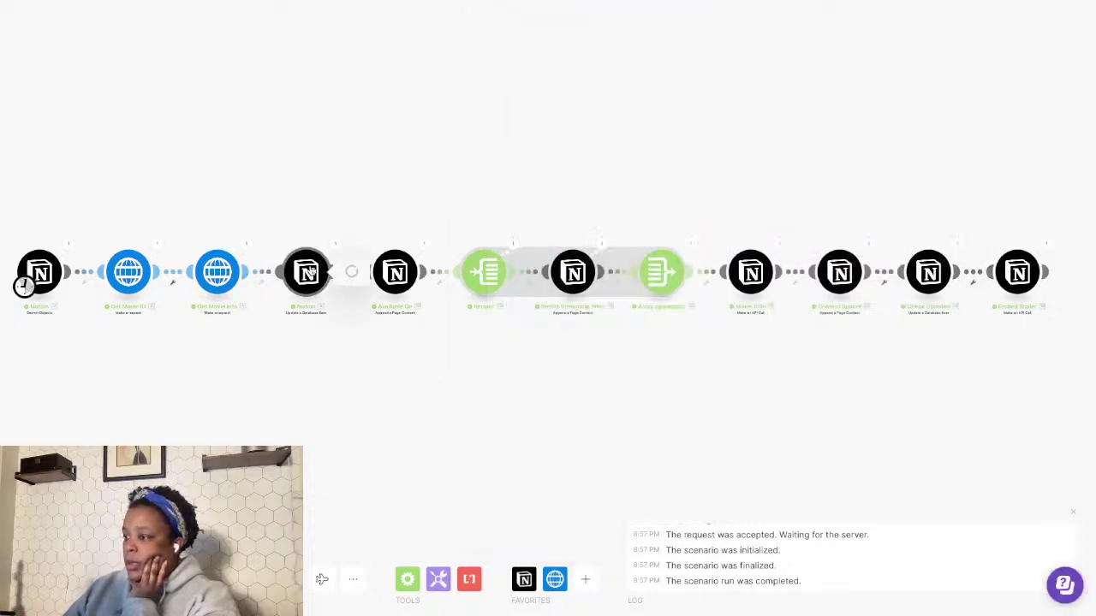
left_click(308, 272)
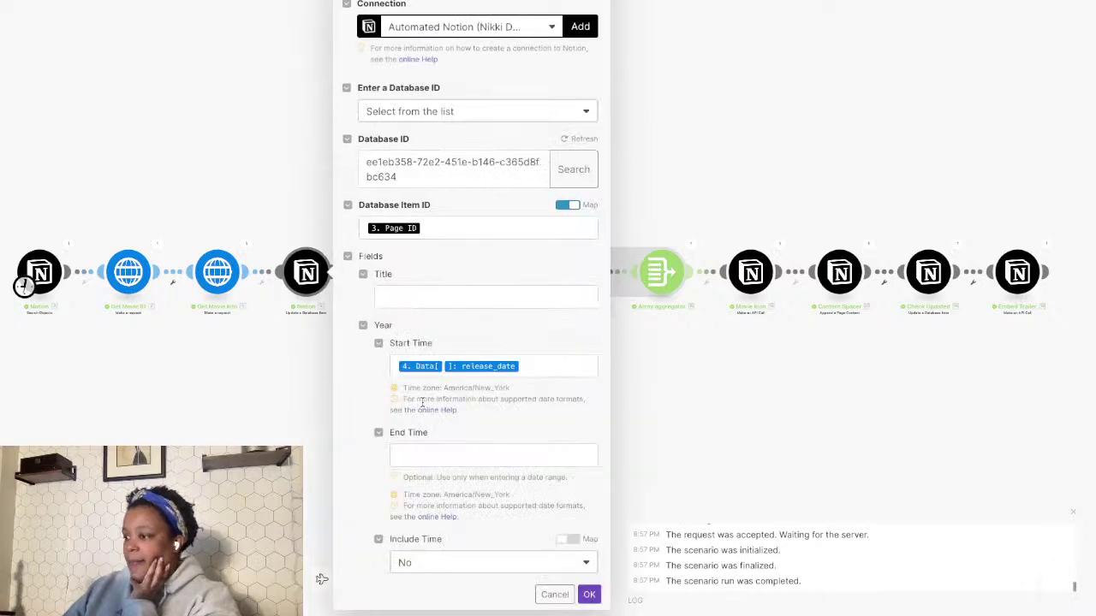
scroll(402, 403, "down", 3)
right_click(433, 438)
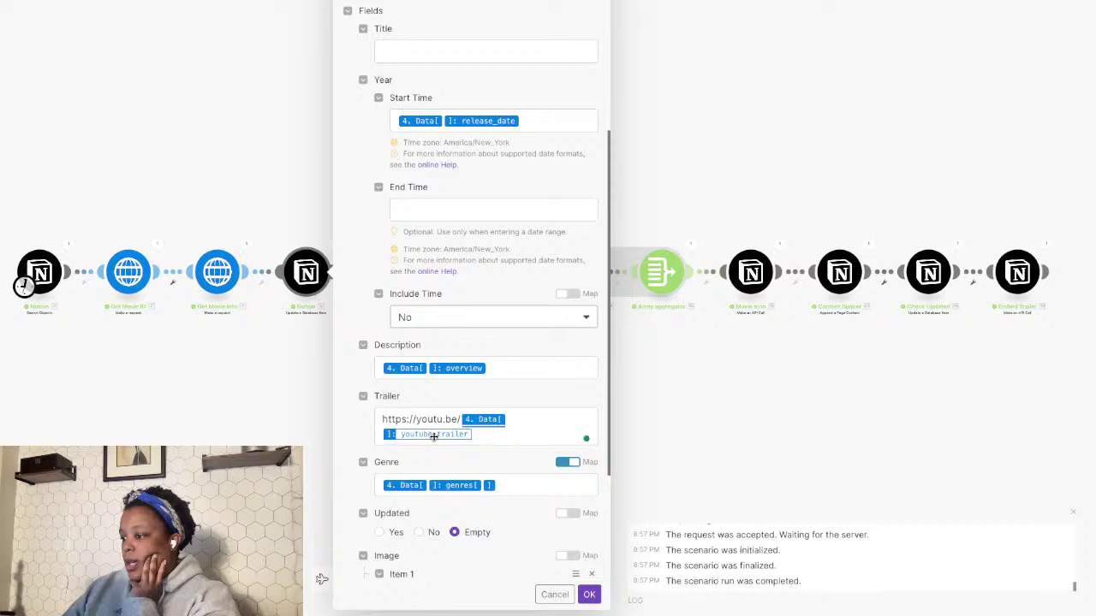
left_click(489, 435)
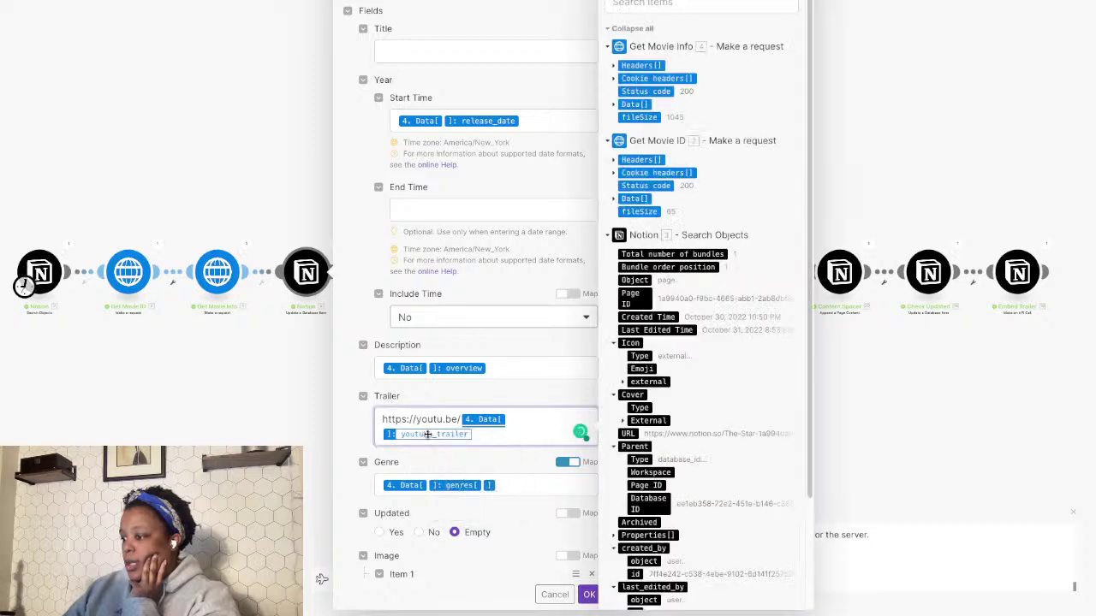
left_click_drag(489, 436, 462, 418)
key("ctrl+c")
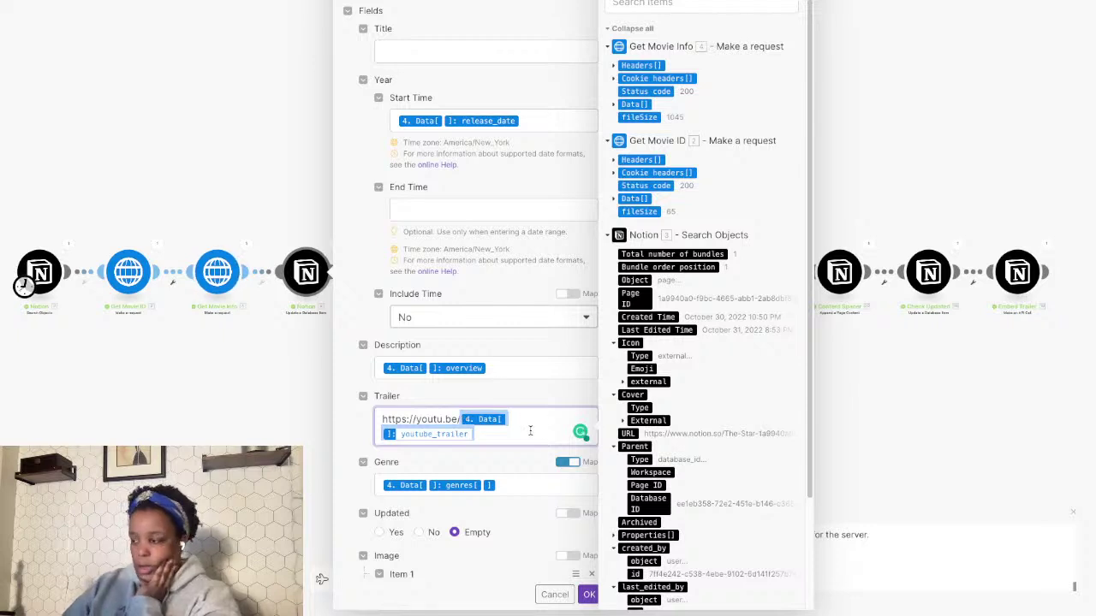
left_click(554, 594)
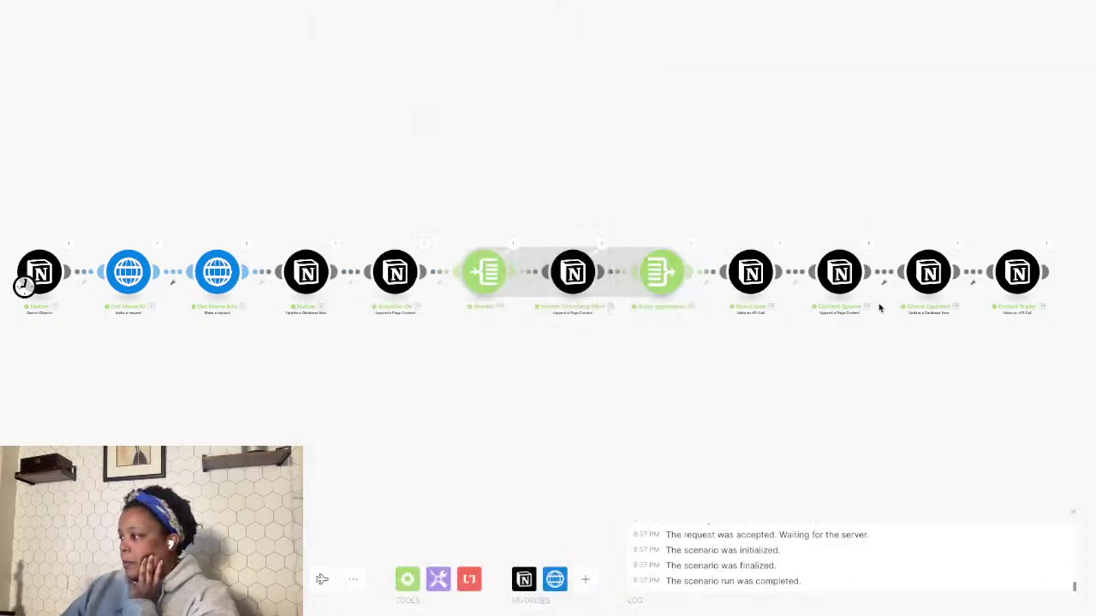
- Add a filter before Embed Trailer requiring youtube_trailer to exist
left_click(972, 278)
left_click(779, 267)
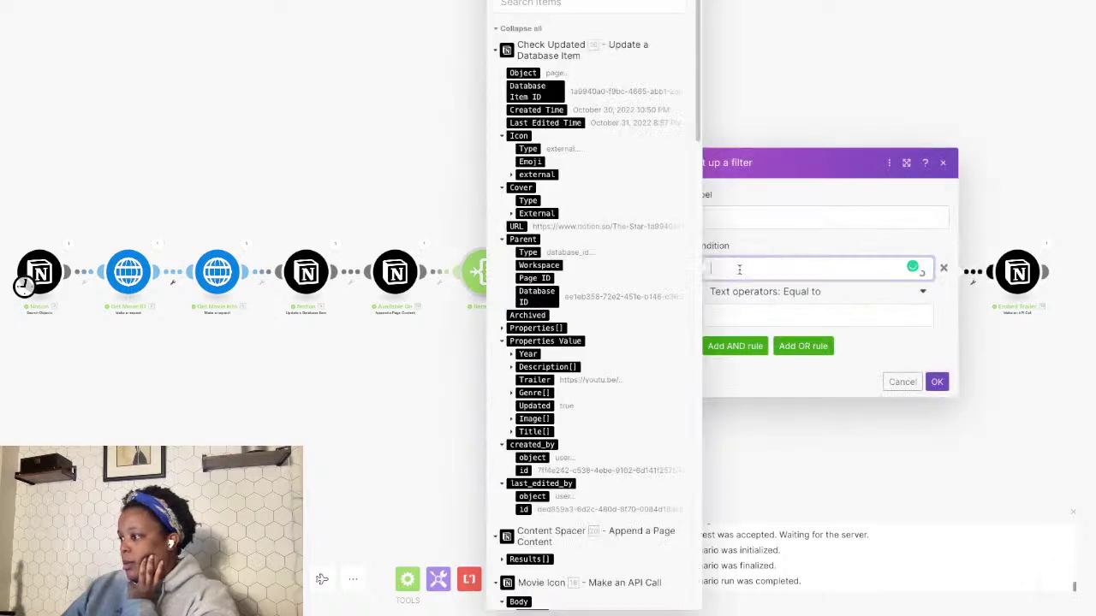
key("ctrl+v")
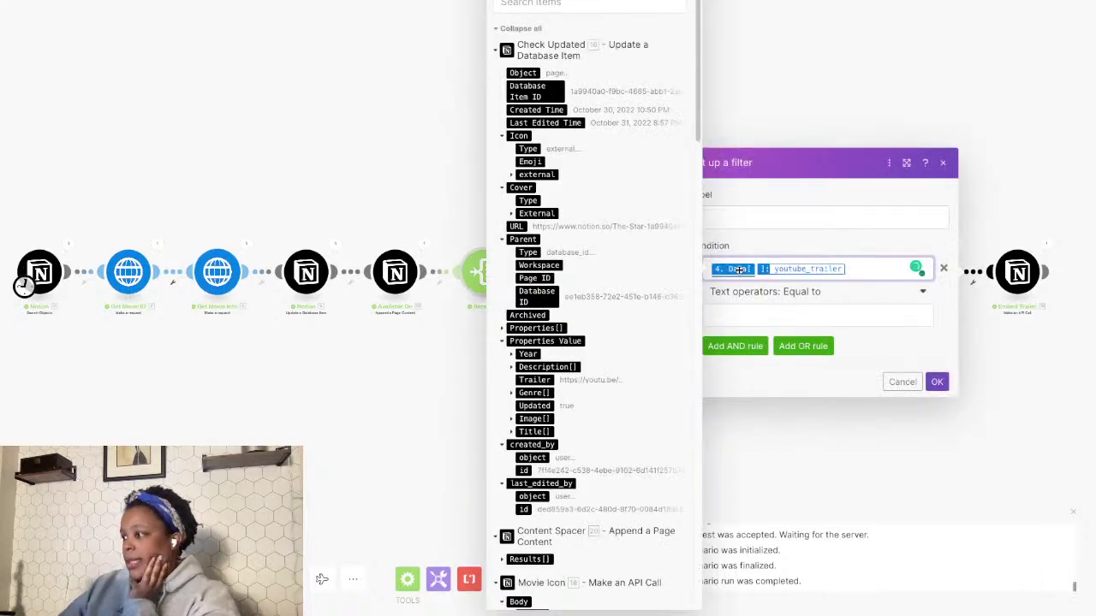
left_click(831, 292)
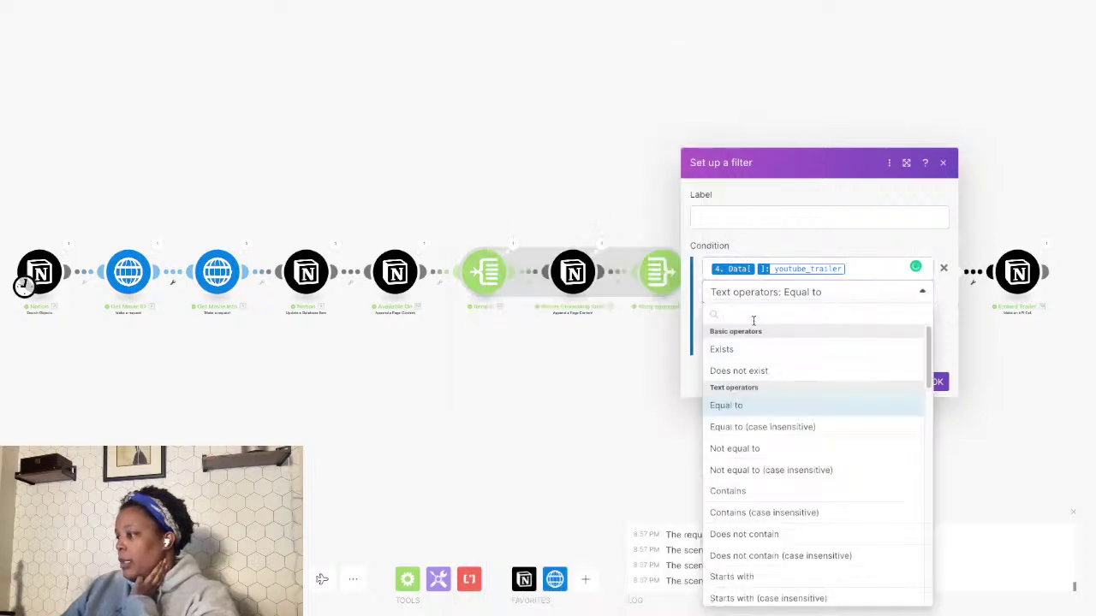
left_click(751, 349)
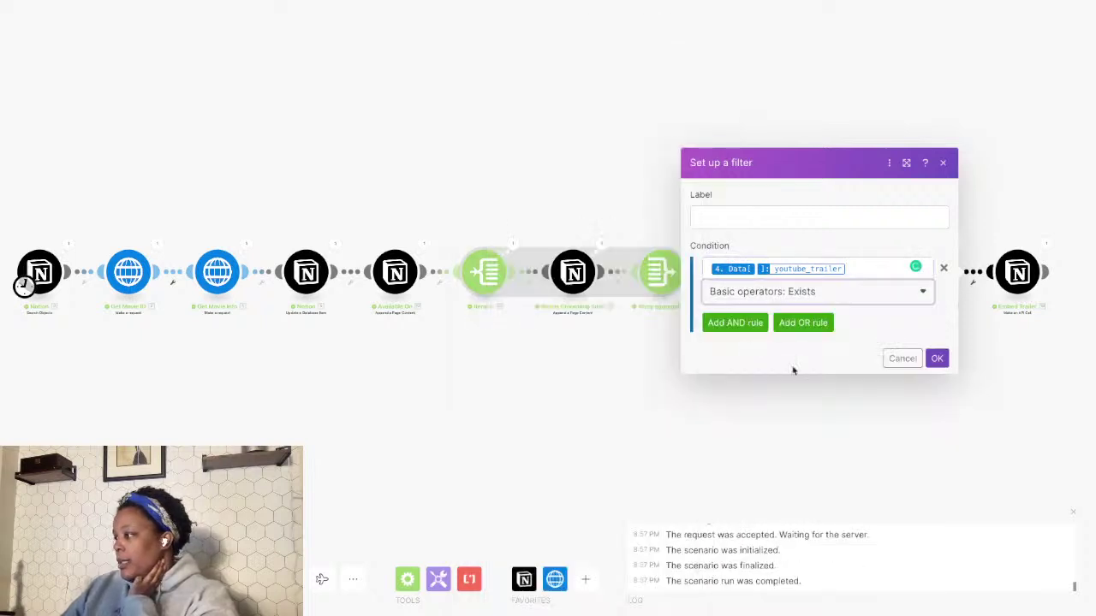
left_click(937, 358)
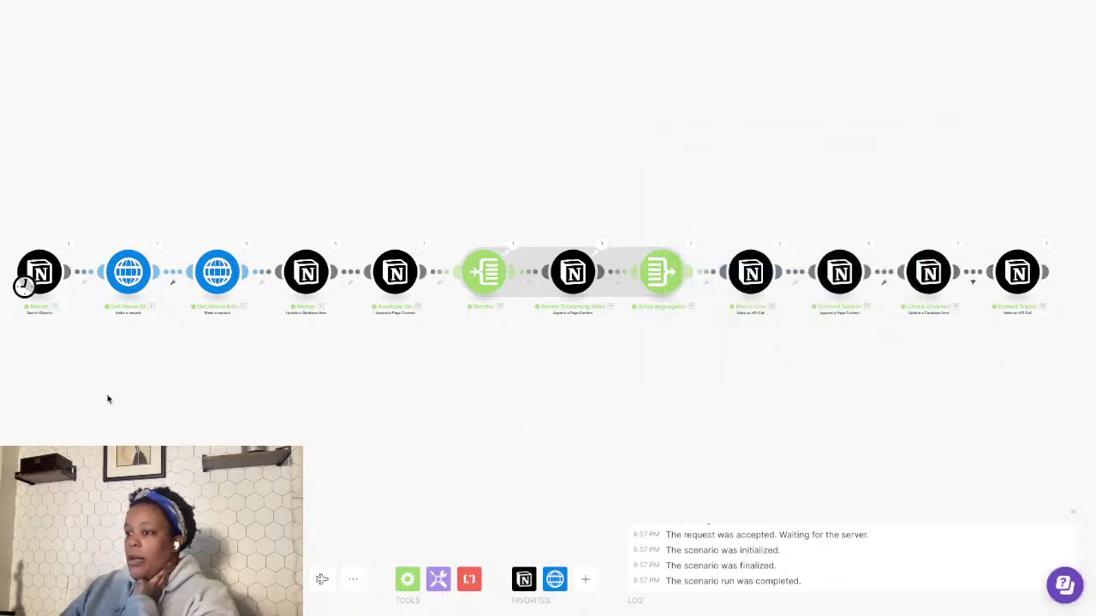
- Add a filter after the first Notion search requiring Total number of bundles greater than 0
left_click(80, 272)
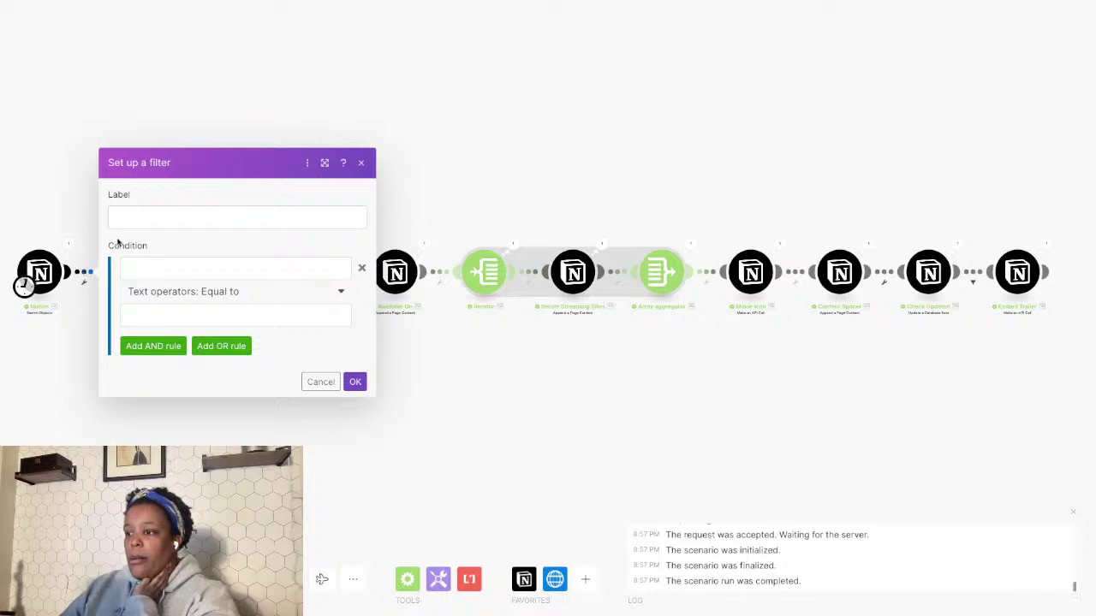
left_click(141, 267)
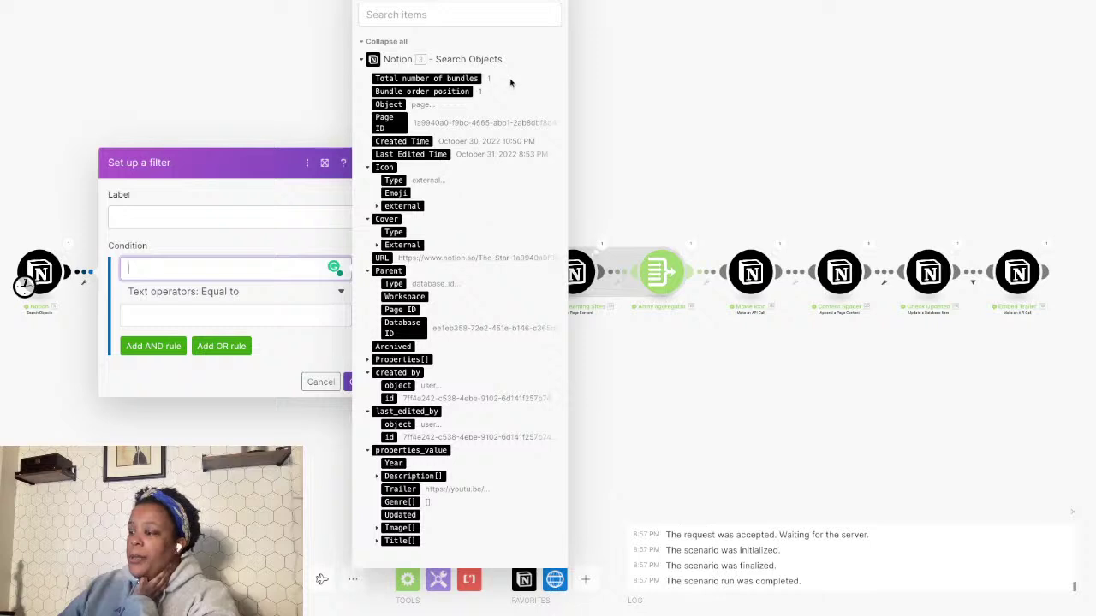
left_click(425, 78)
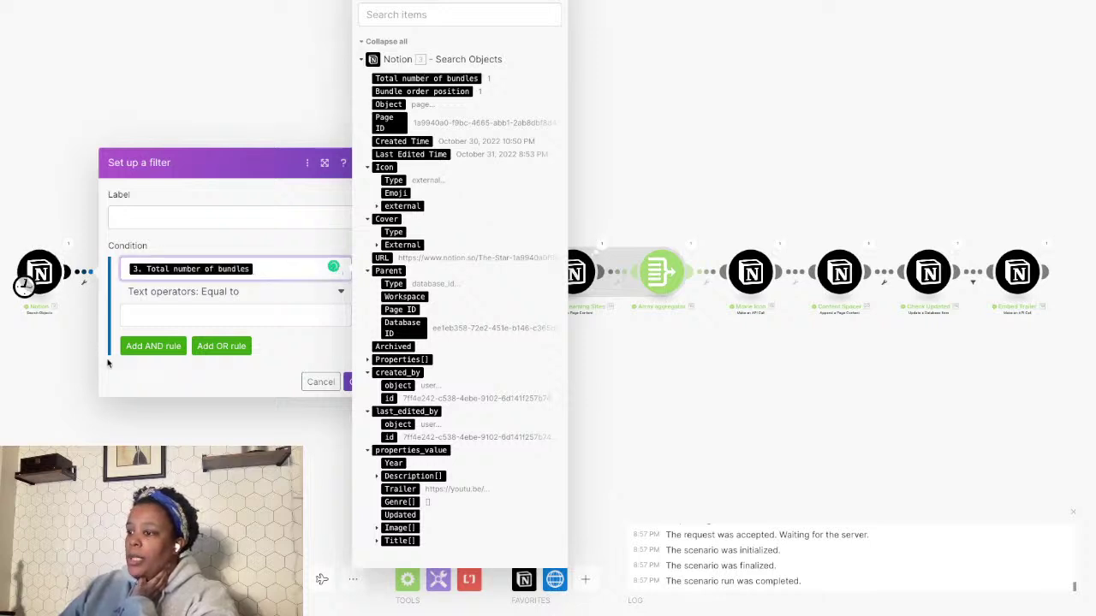
left_click(194, 294)
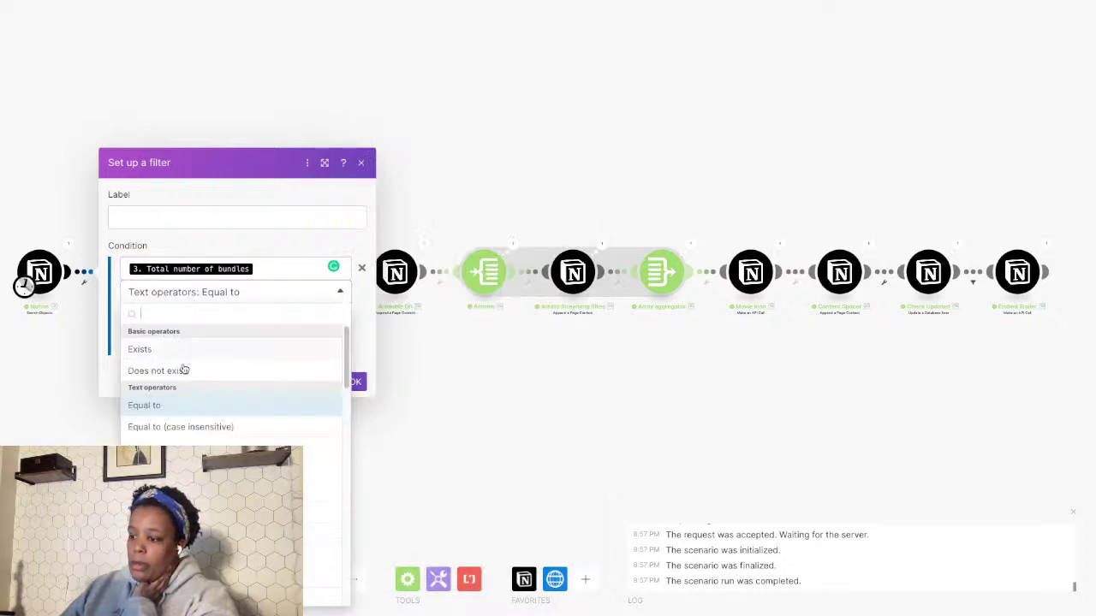
scroll(193, 368, "down", 3)
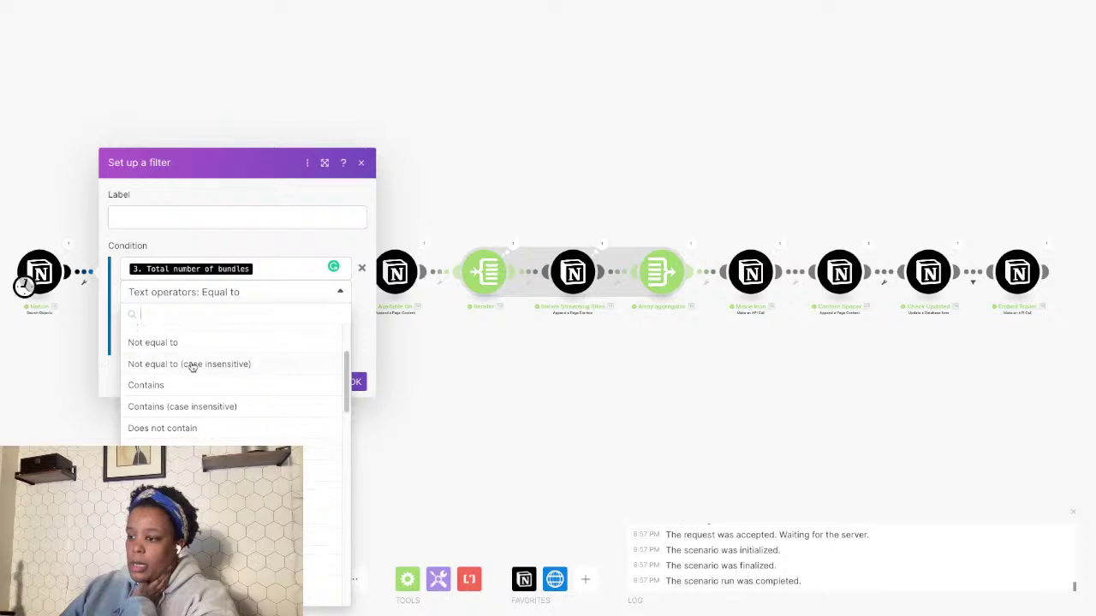
scroll(264, 412, "up", 2)
scroll(263, 412, "down", 5)
scroll(264, 413, "down", 4)
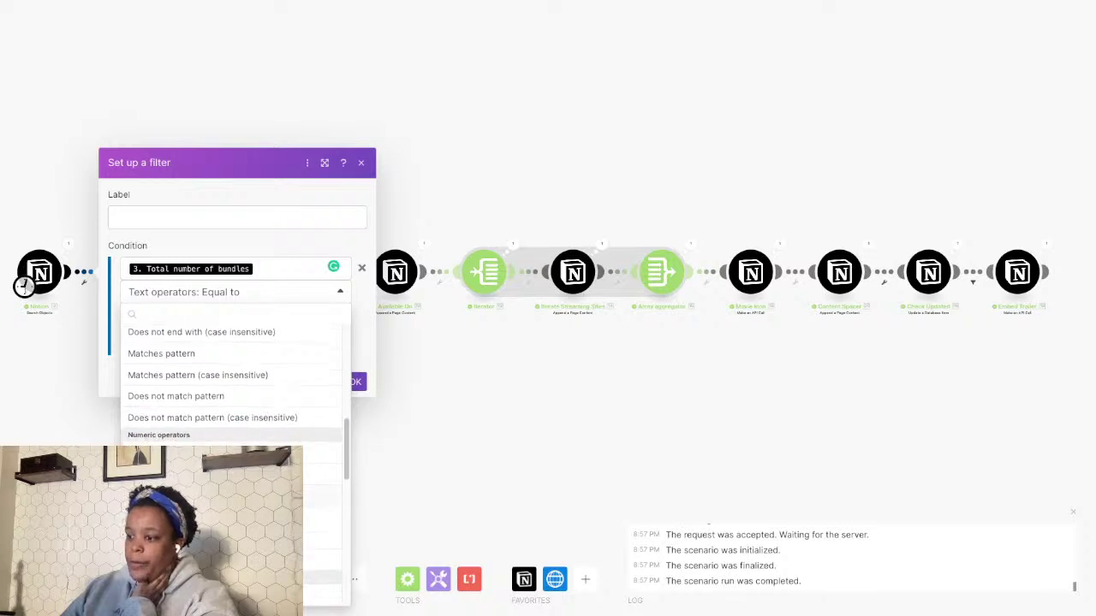
left_click(257, 499)
left_click(169, 314)
type("0")
left_click(253, 403)
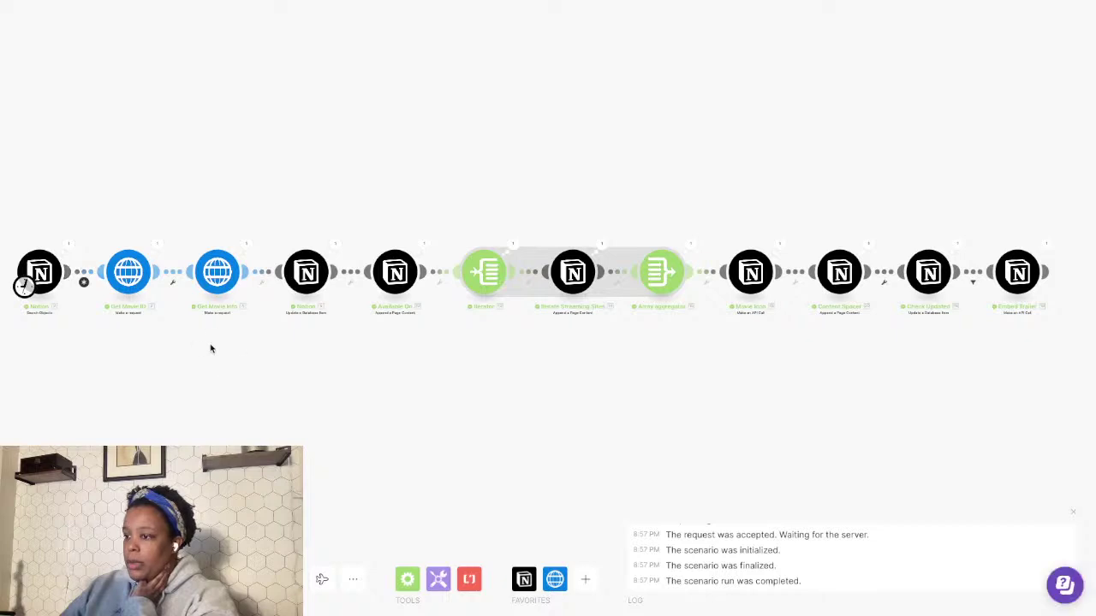
- Recheck the search filter and save the scenario
left_click(84, 274)
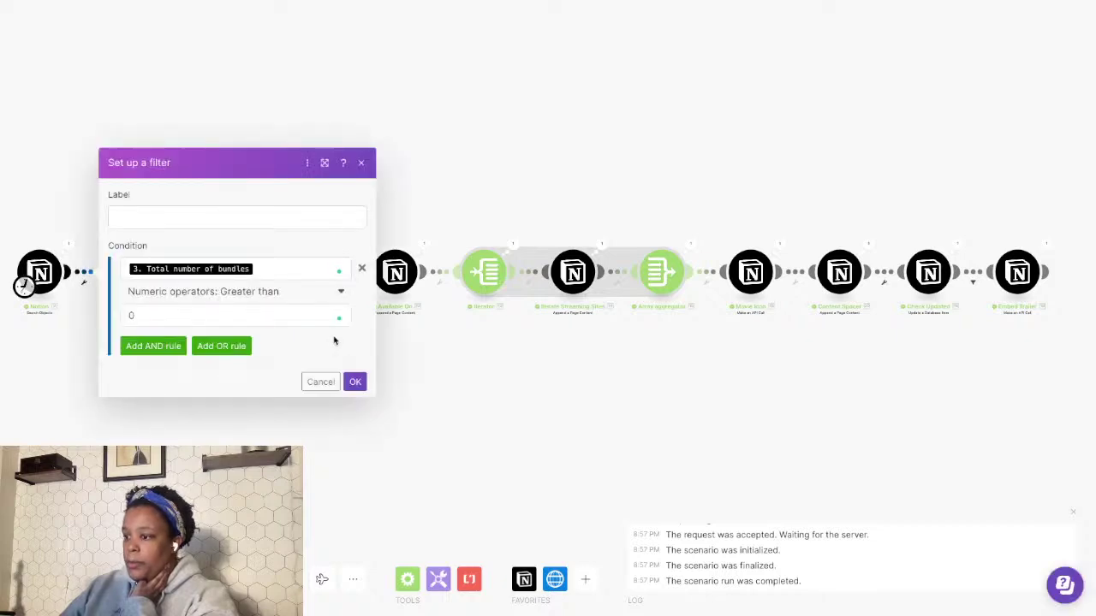
left_click(354, 381)
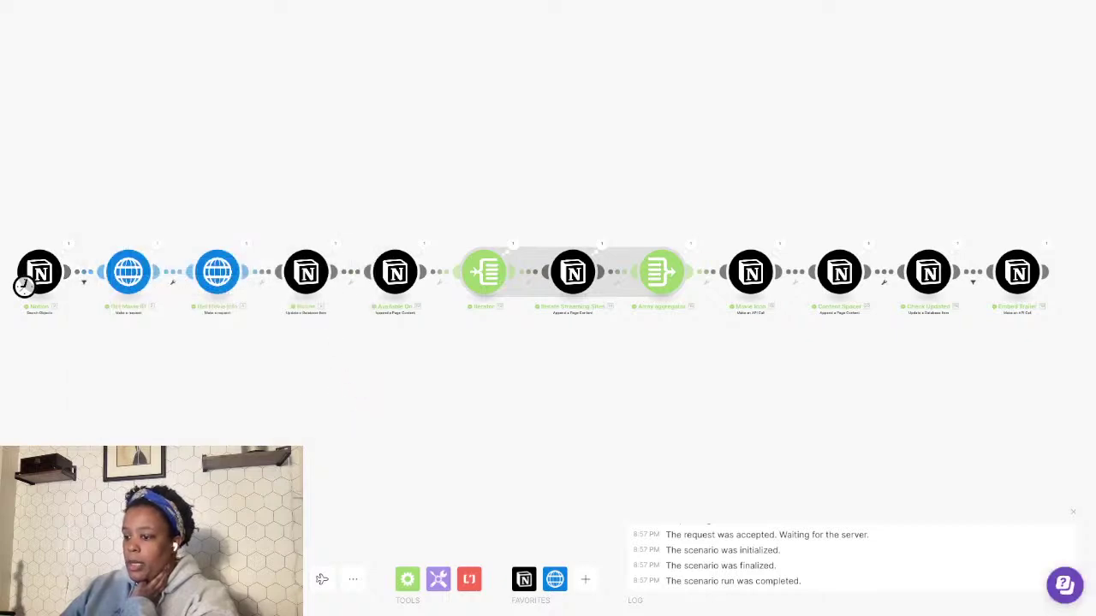
key("ctrl+s")
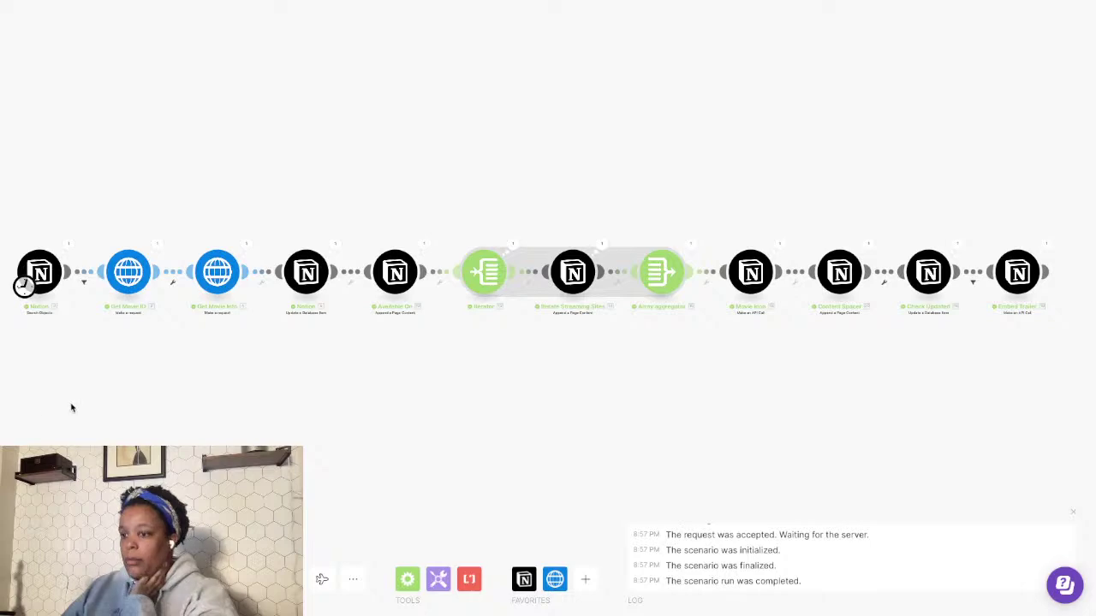
- Delete the broken trailer embed from The Star page in Notion
mouse_move(72, 408)
key("ctrl+Left")
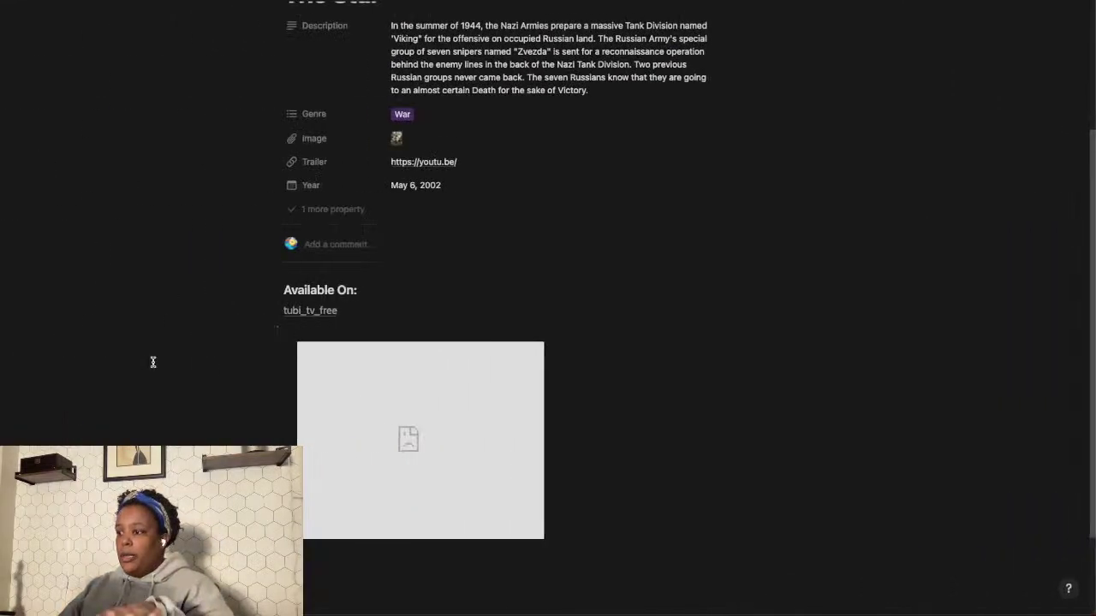
left_click(291, 351)
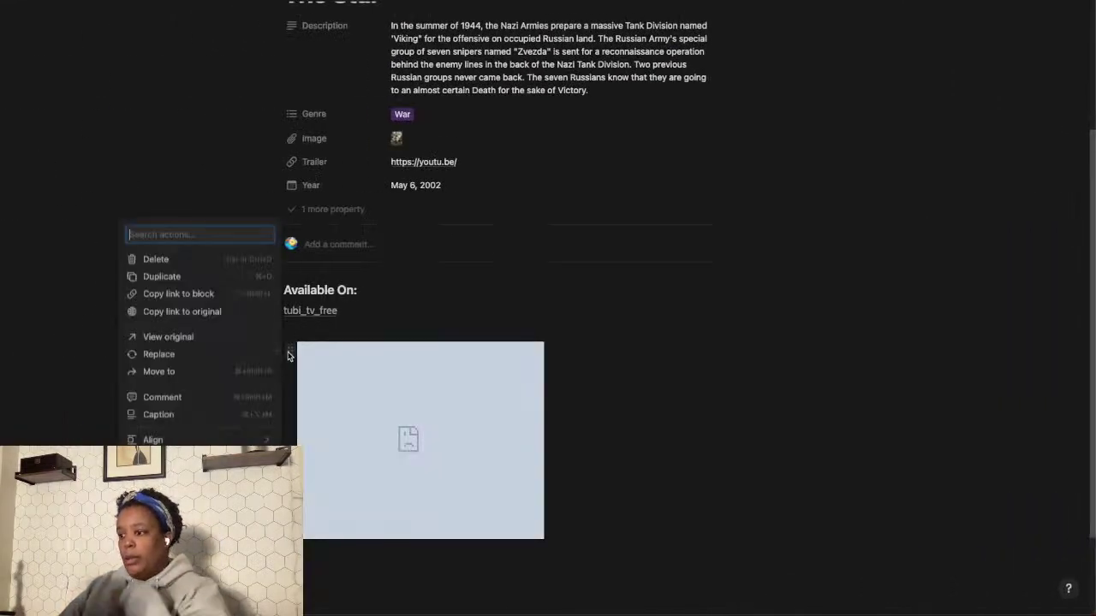
left_click(184, 261)
- Check the Trailer youtu.be link in the browser, then return the page to side peek
scroll(472, 396, "up", 3)
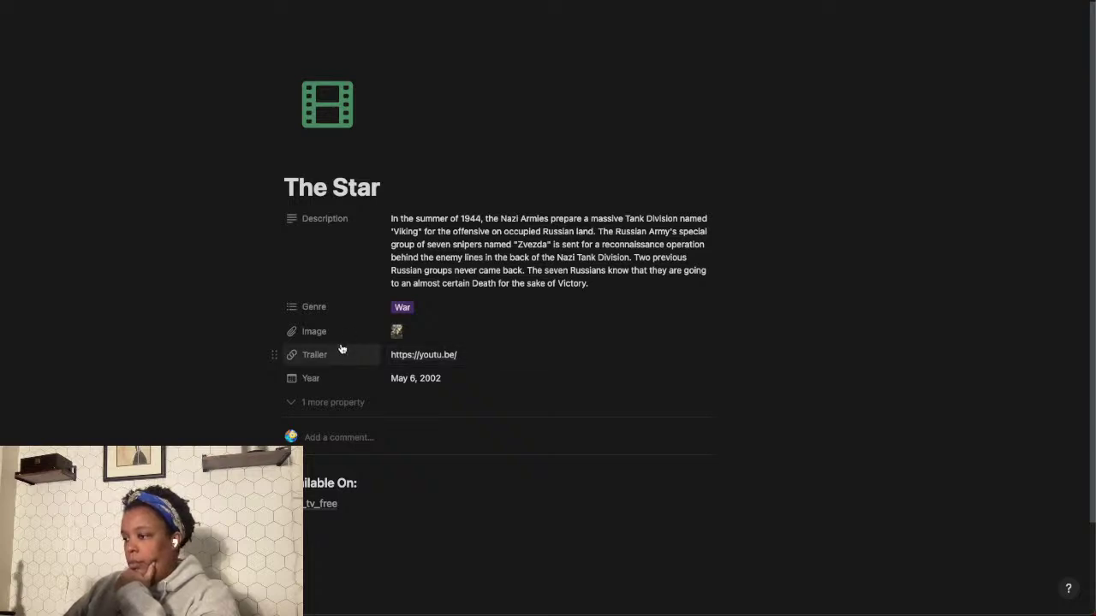
left_click(416, 358)
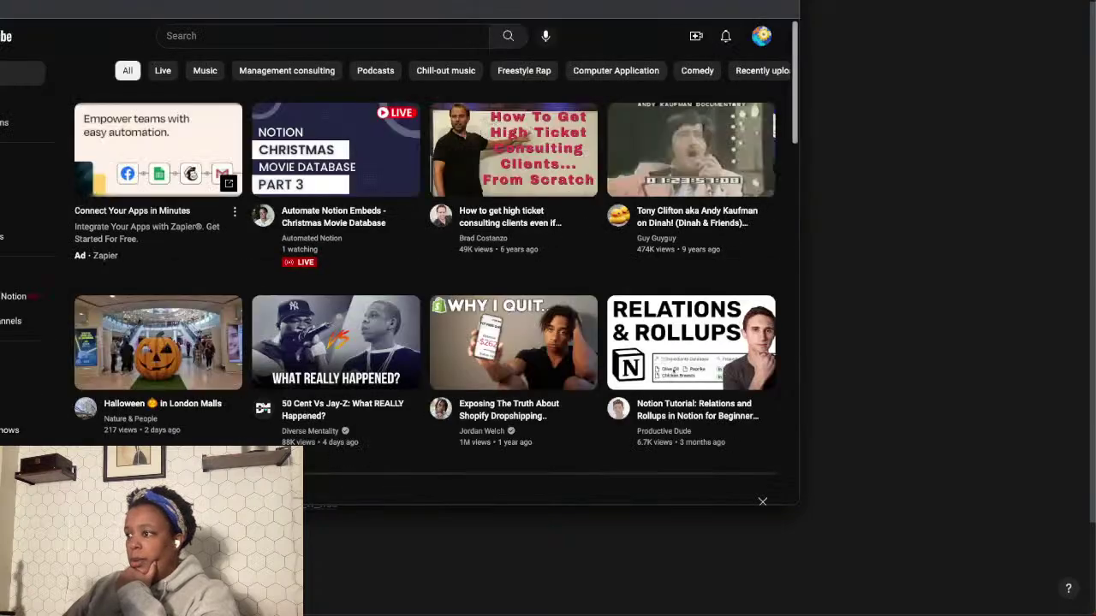
key("super+w")
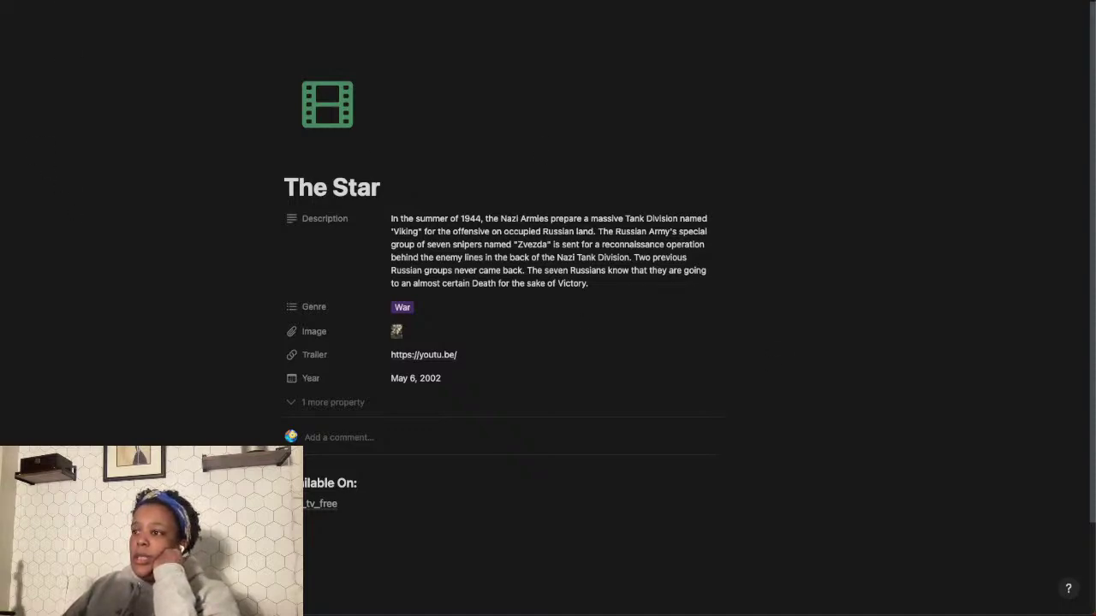
key("super+[")
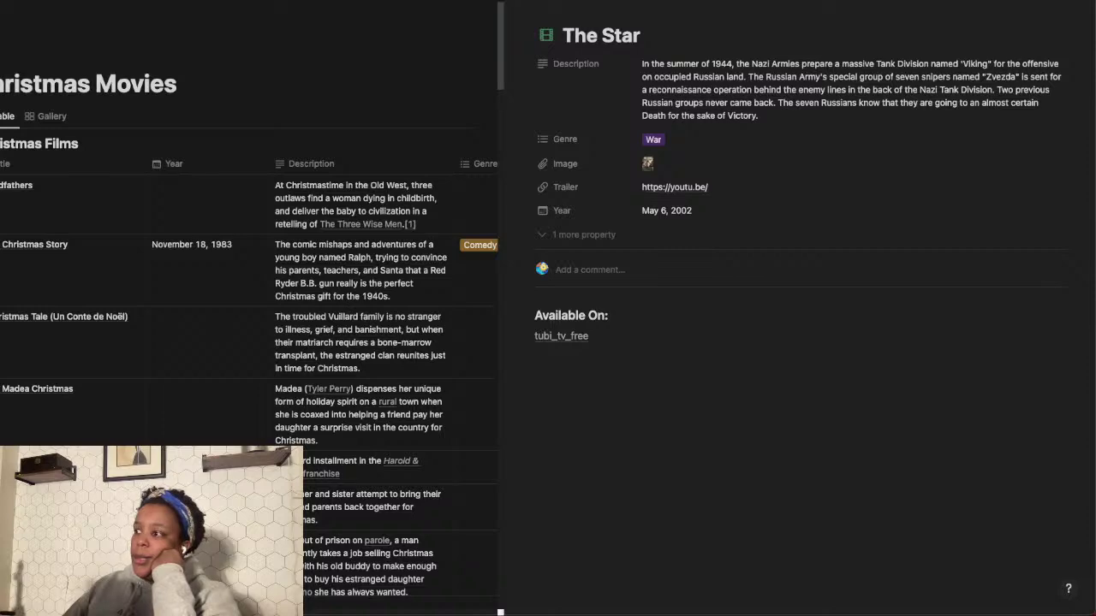
- Close the movie preview, switch Christmas Movies to its poster Gallery view, and review its ascending sort
left_click(519, 3)
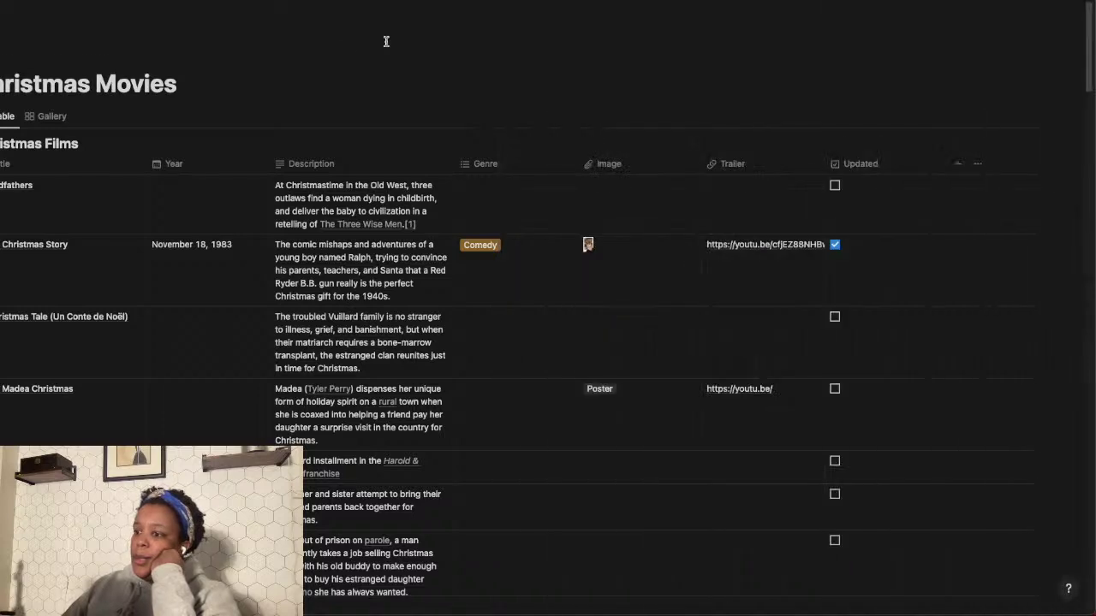
left_click(43, 117)
scroll(323, 218, "down", 5)
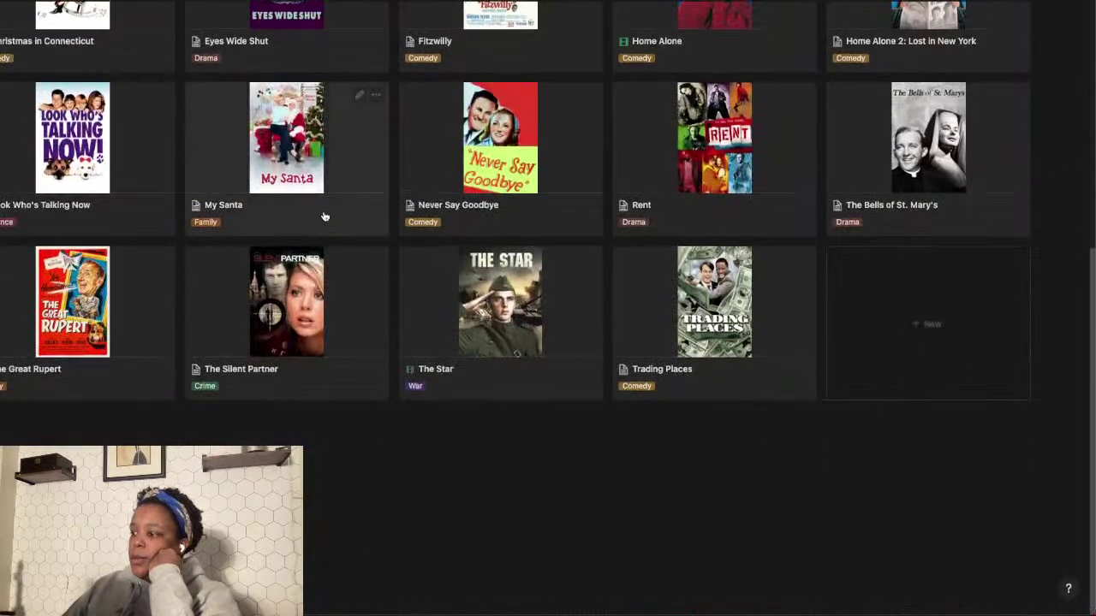
scroll(324, 218, "up", 5)
scroll(324, 216, "up", 1)
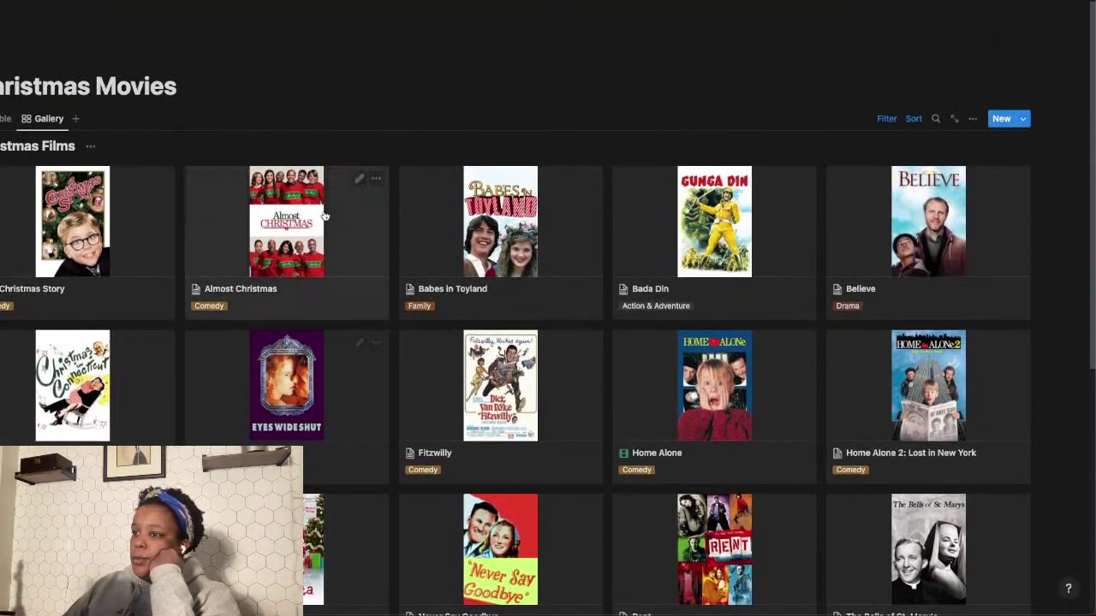
left_click(914, 121)
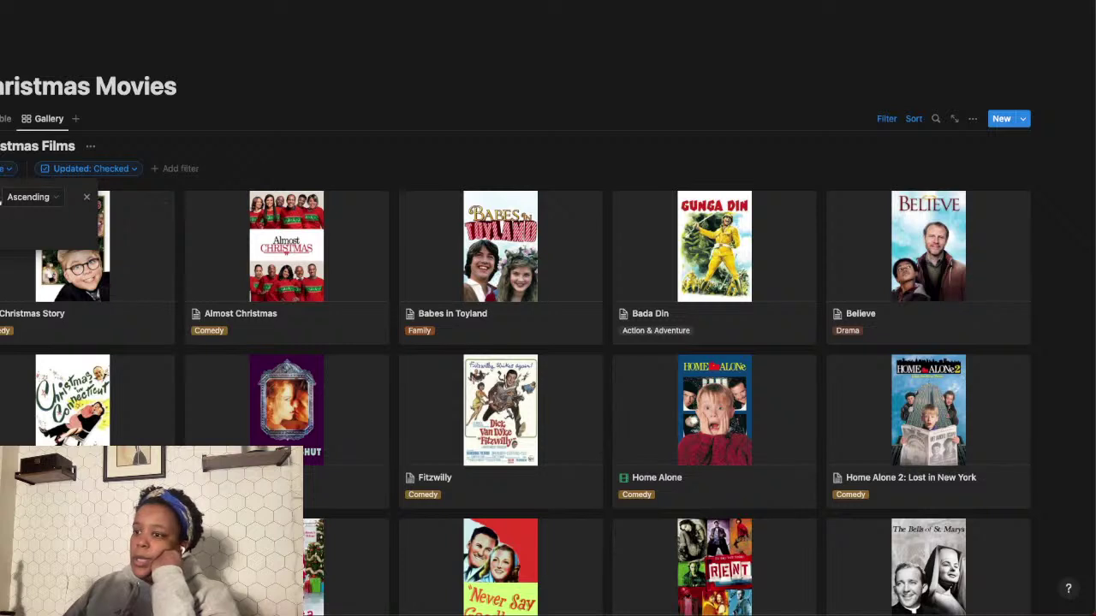
left_click(323, 94)
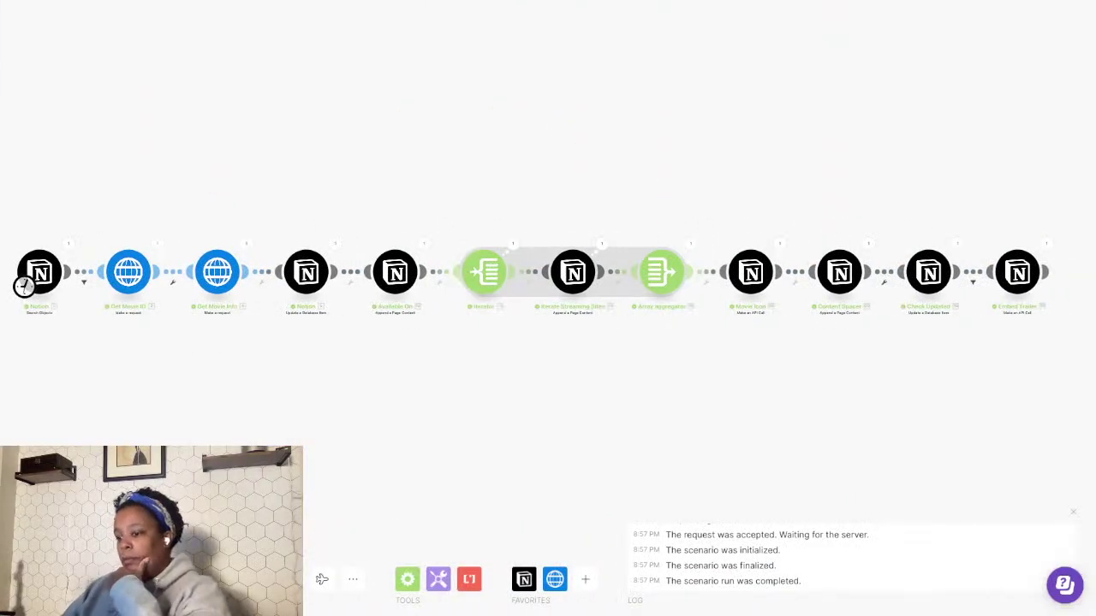
- Save and run the scenario once on A Madea Christmas, check the first Notion module's output, then go to Notion
key("ctrl+s")
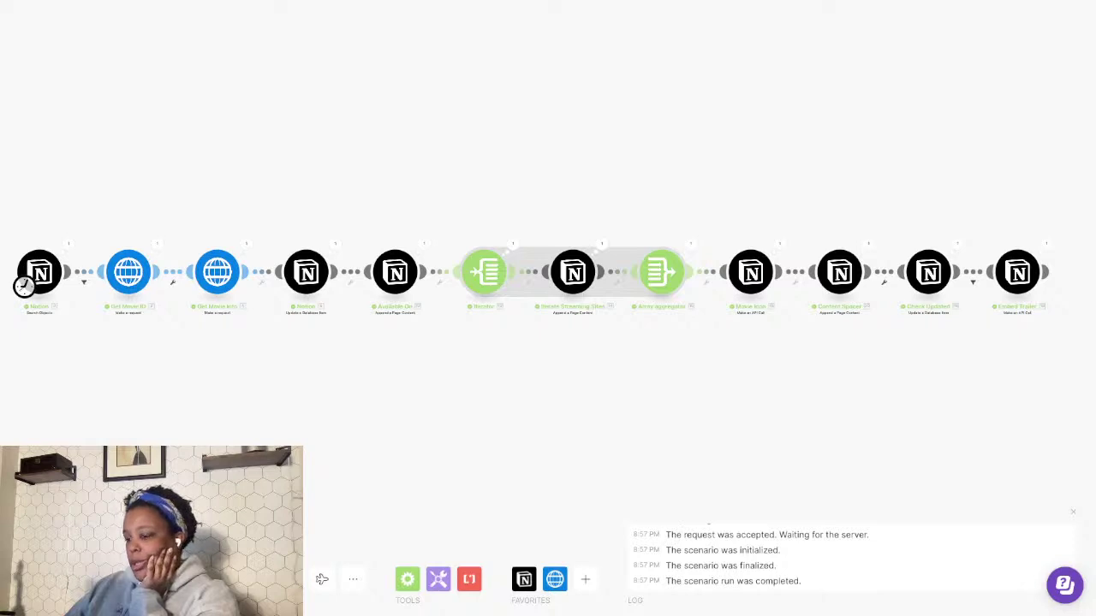
left_click(50, 579)
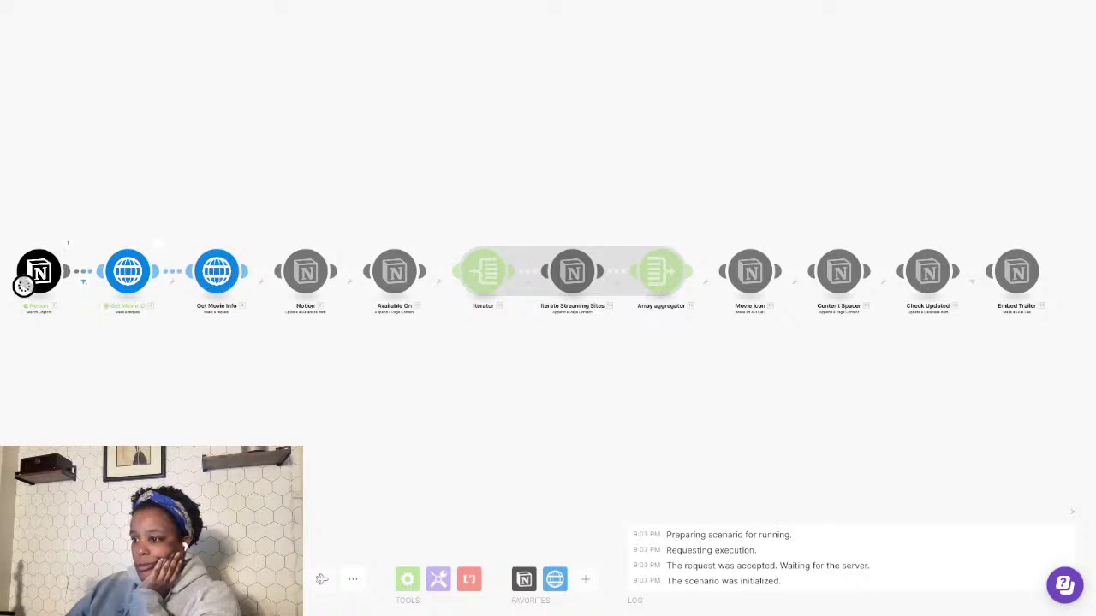
left_click(68, 243)
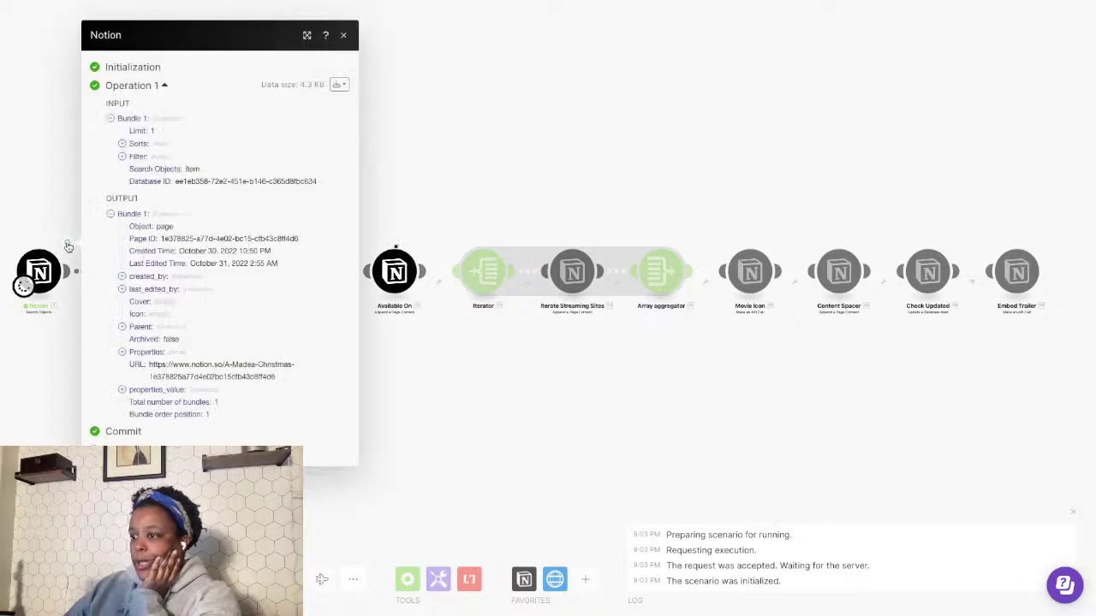
left_click(344, 35)
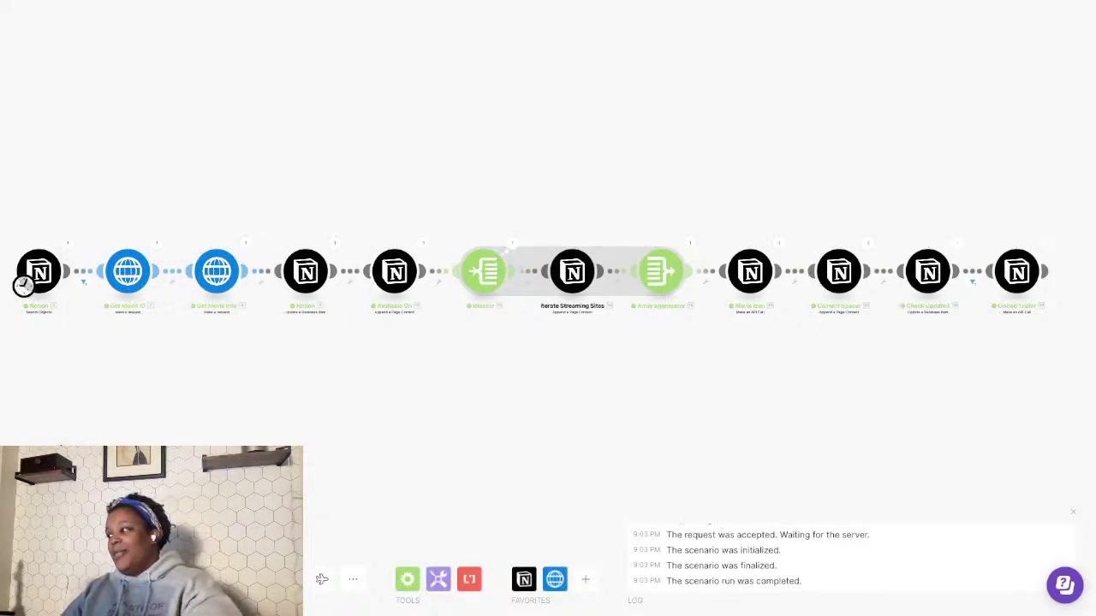
key("alt+Tab")
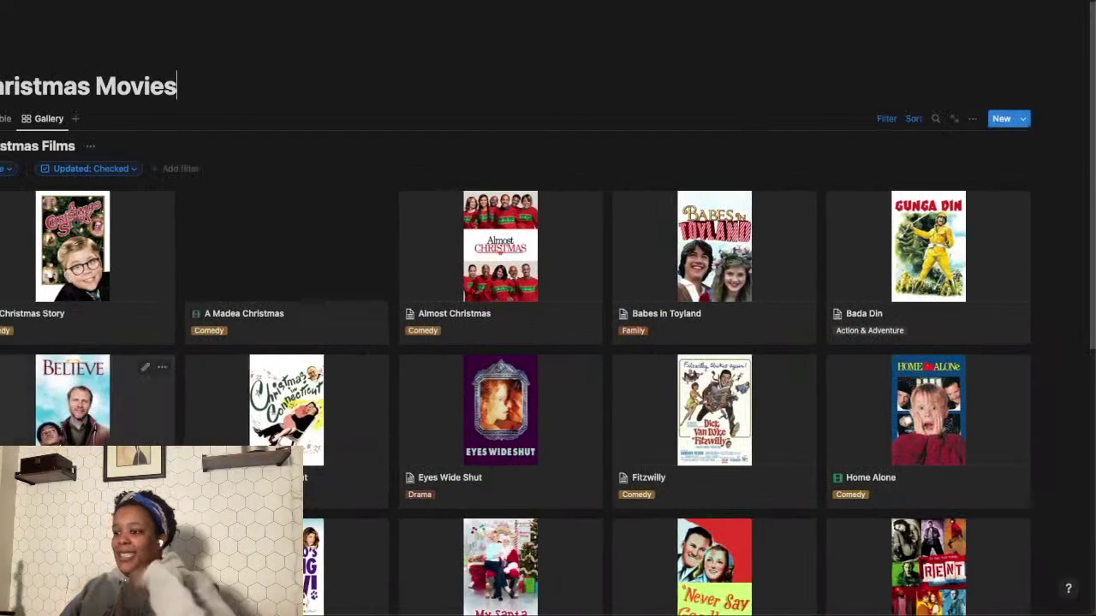
- Open the A Madea Christmas page and delete its duplicate 'Available On:' heading block
left_click(360, 269)
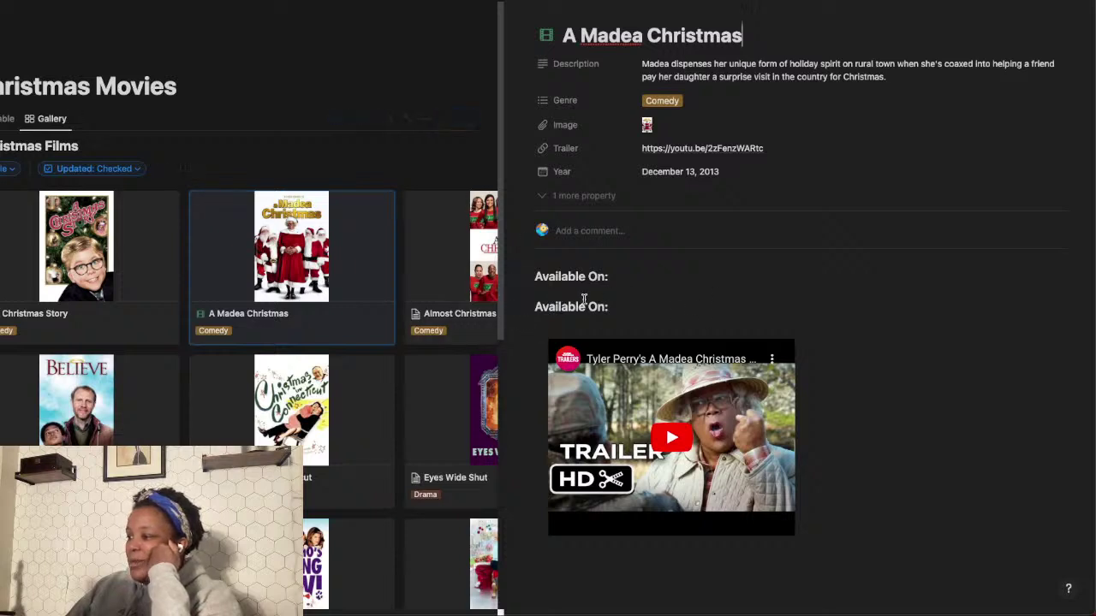
left_click(528, 306)
left_click(409, 240)
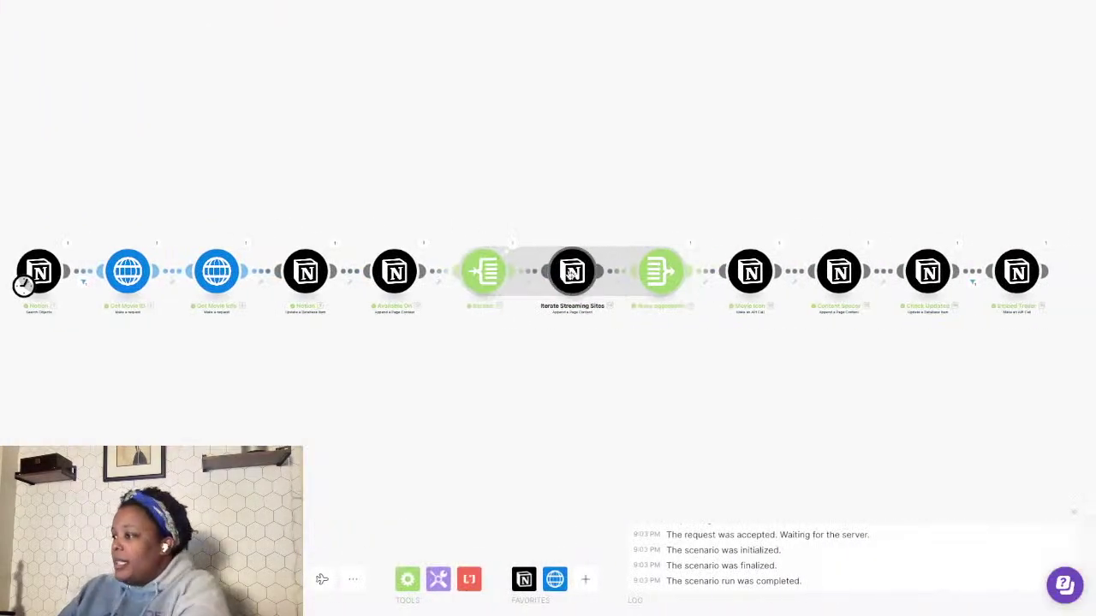
left_click(511, 246)
left_click(566, 272)
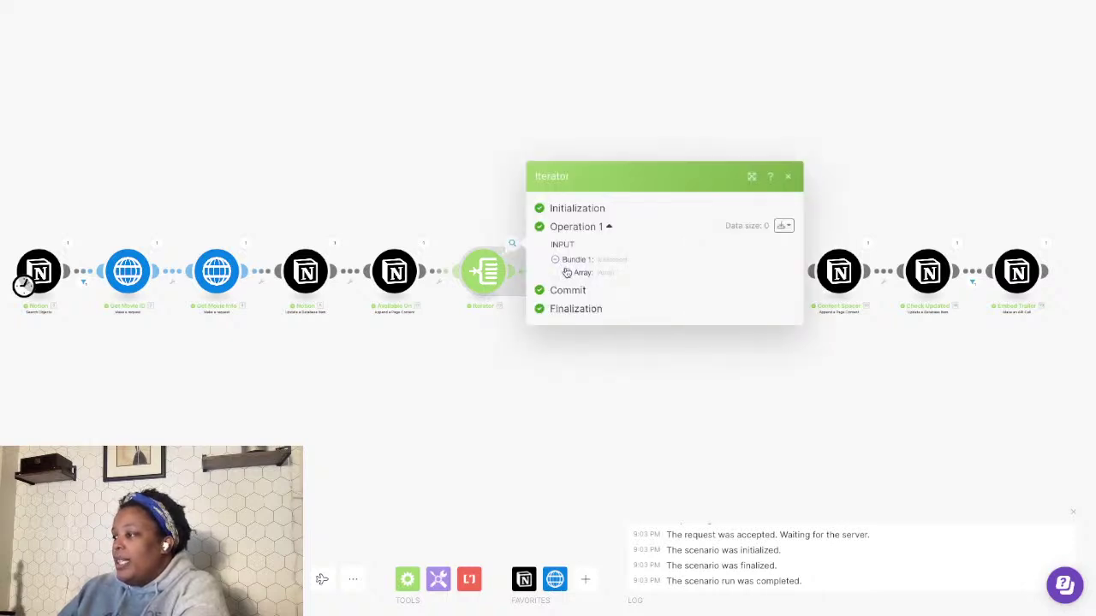
left_click(397, 220)
left_click(426, 245)
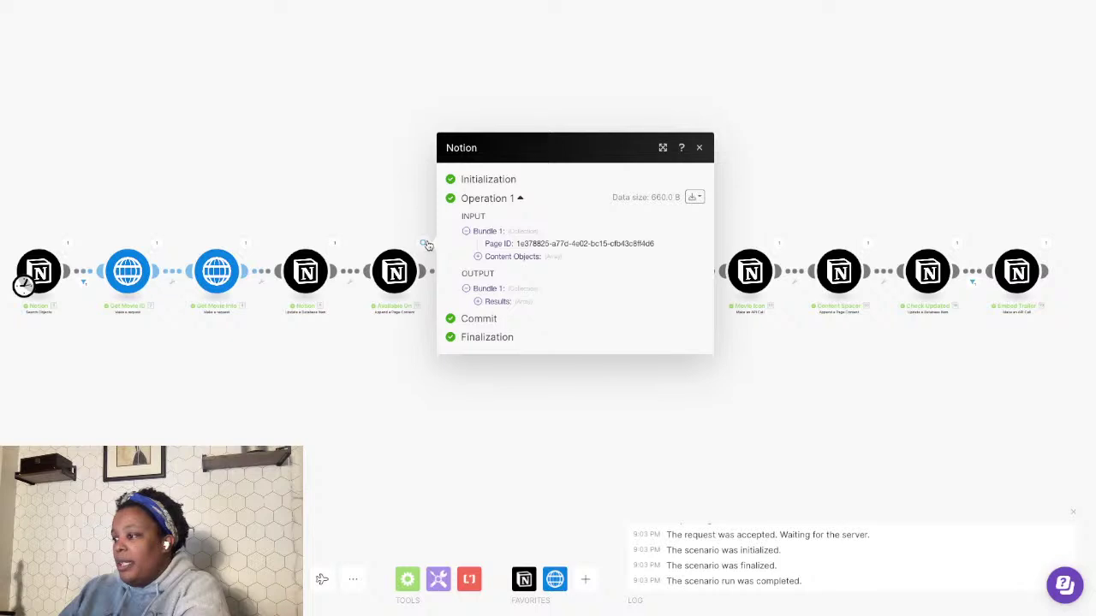
left_click(478, 302)
left_click(490, 314)
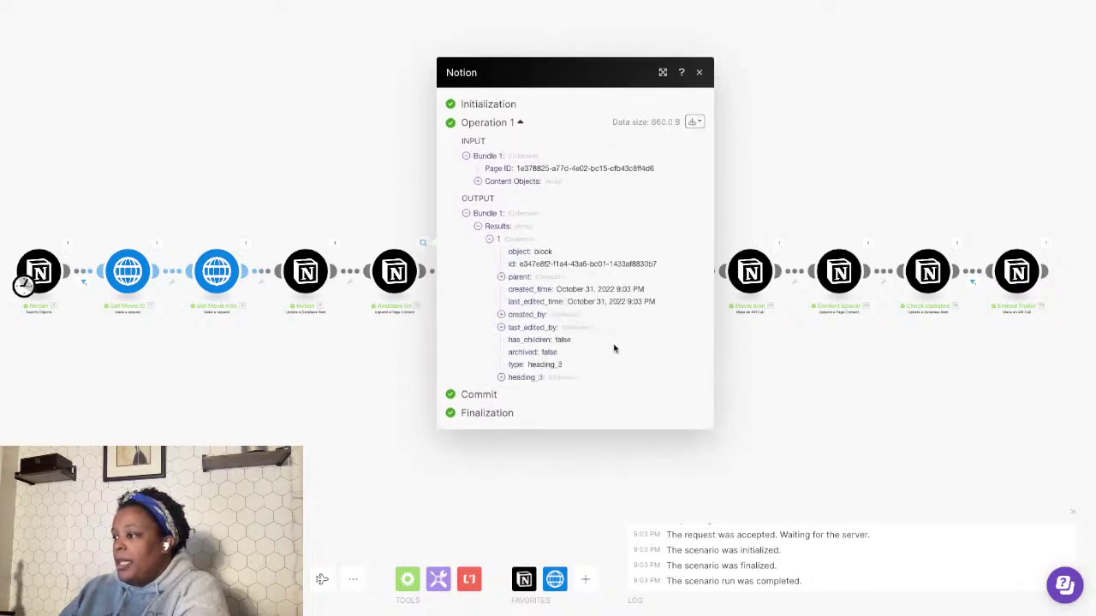
left_click(406, 367)
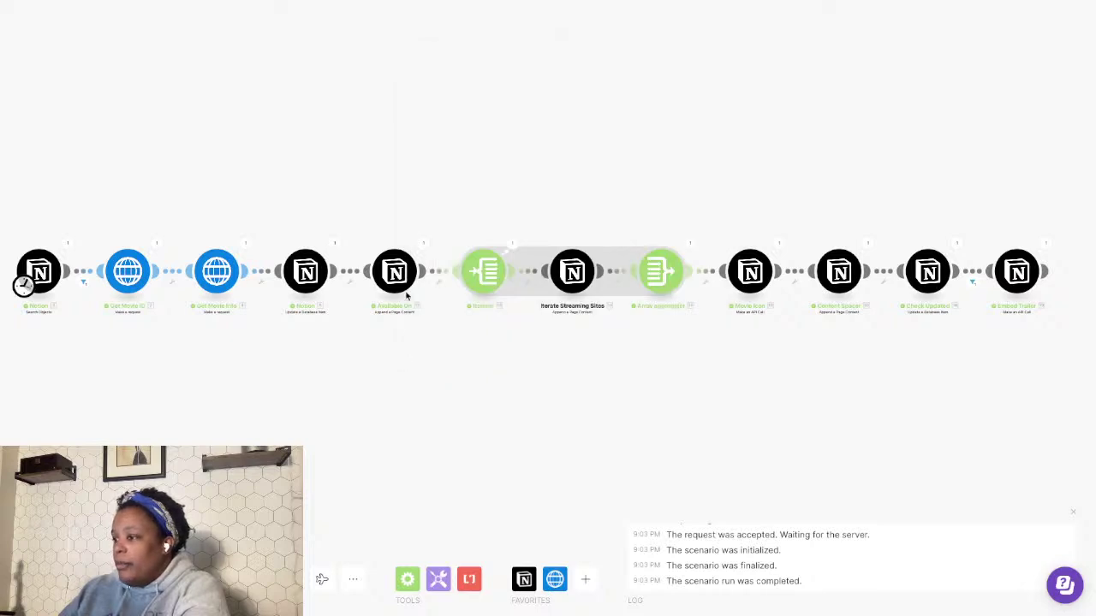
- Review the Available On and Iterate Streaming Sites module settings
left_click(396, 275)
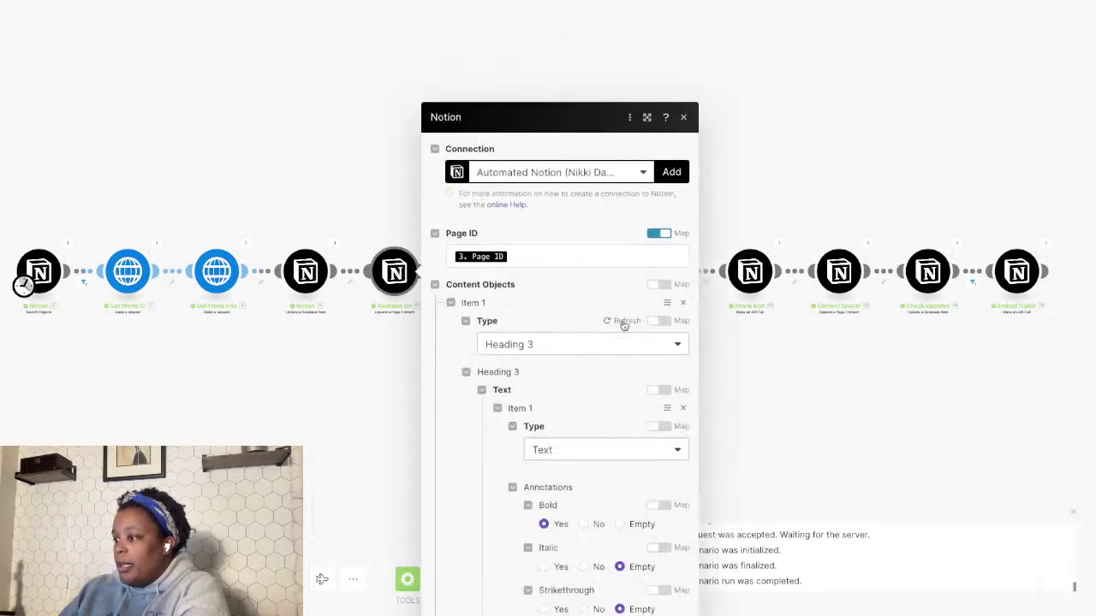
scroll(543, 377, "down", 2)
scroll(542, 377, "down", 5)
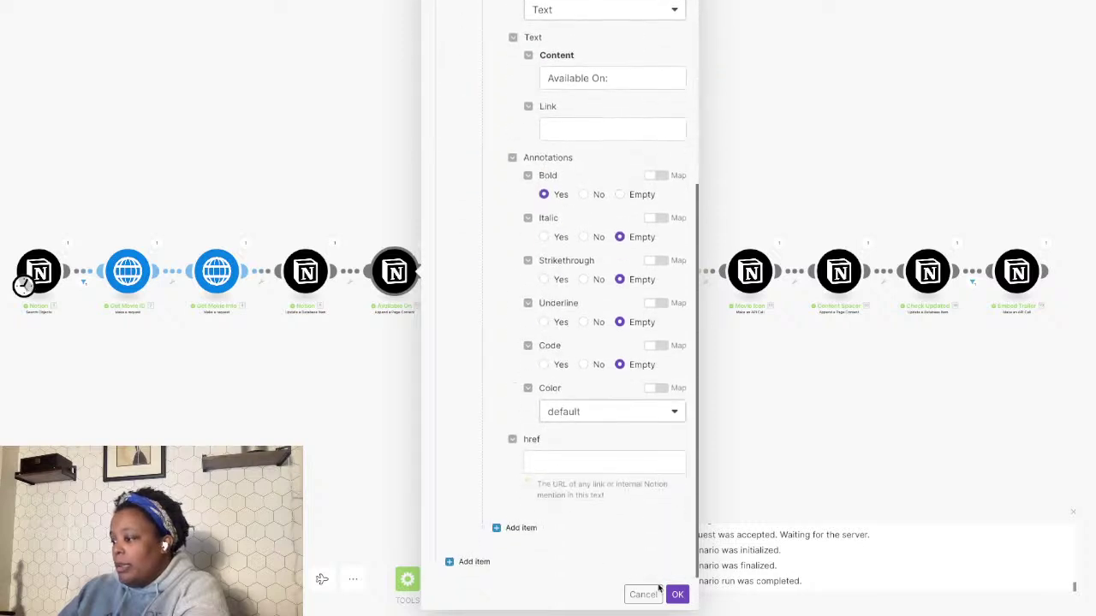
left_click(655, 593)
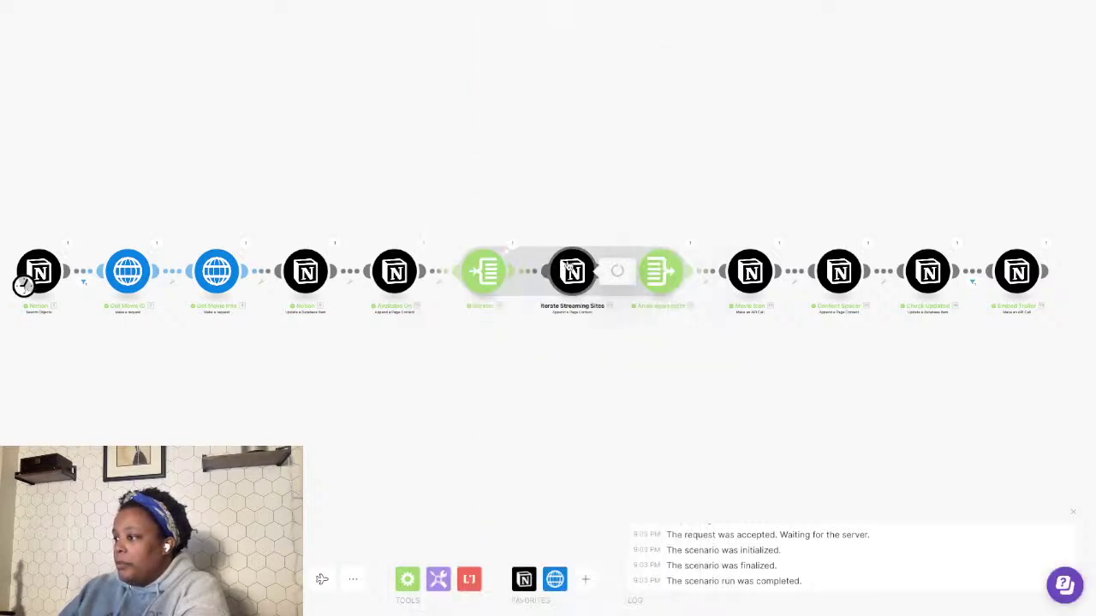
left_click(571, 271)
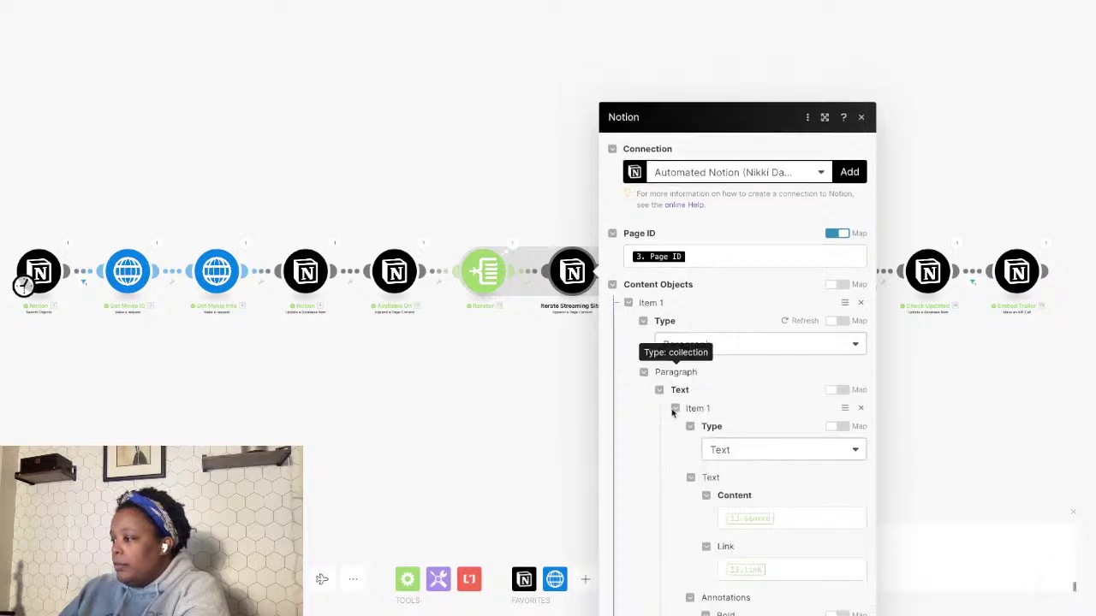
scroll(649, 446, "down", 5)
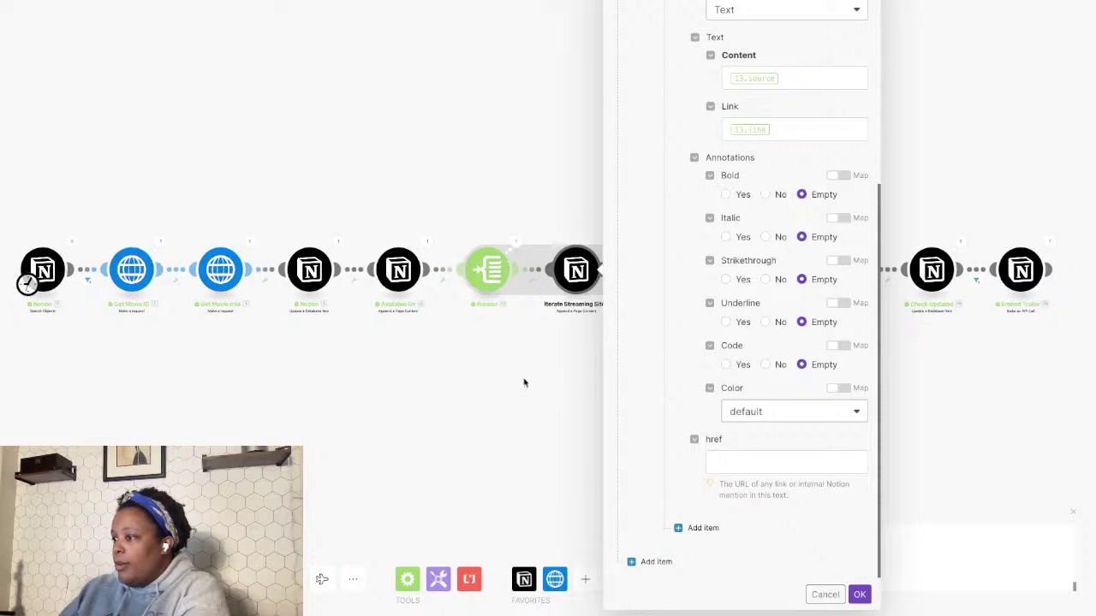
left_click(467, 408)
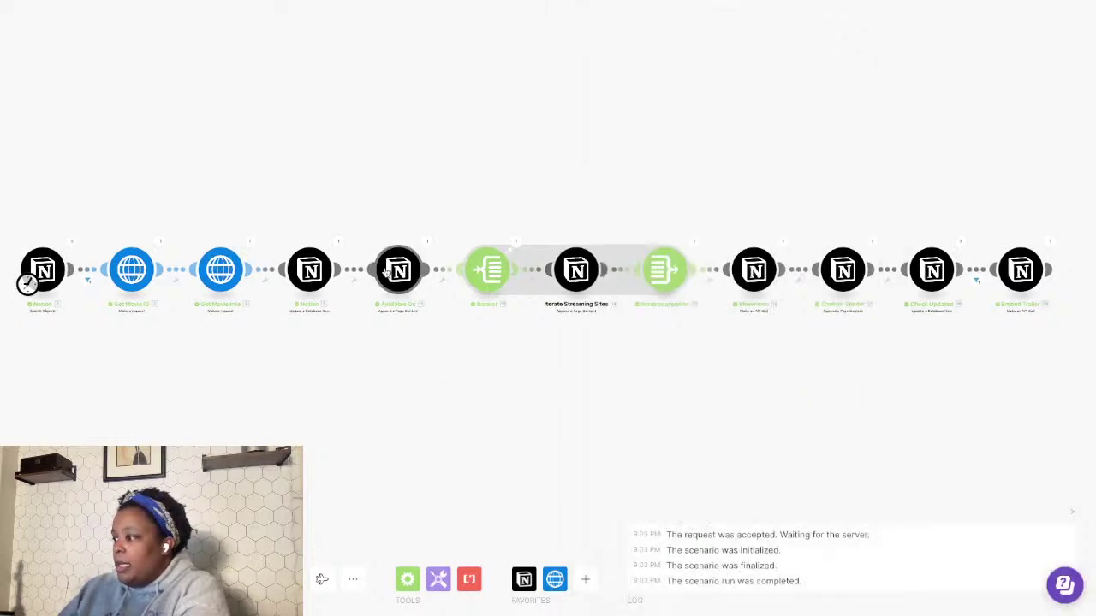
- Review the Content Spacer and Update a Database Item settings, then run the scenario once more and check the first module's output
left_click(842, 269)
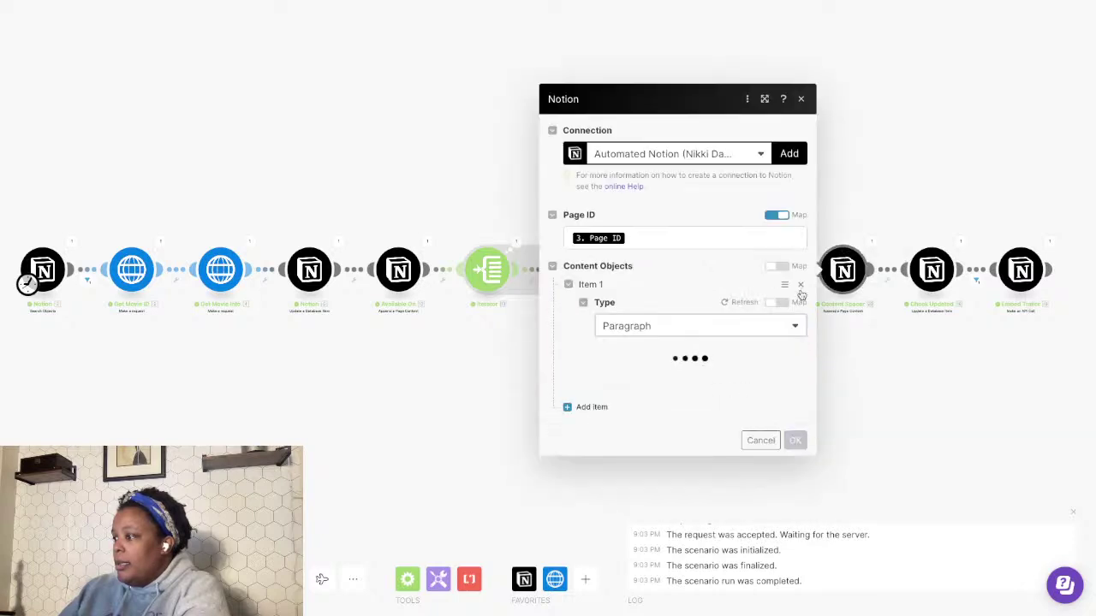
scroll(602, 408, "down", 2)
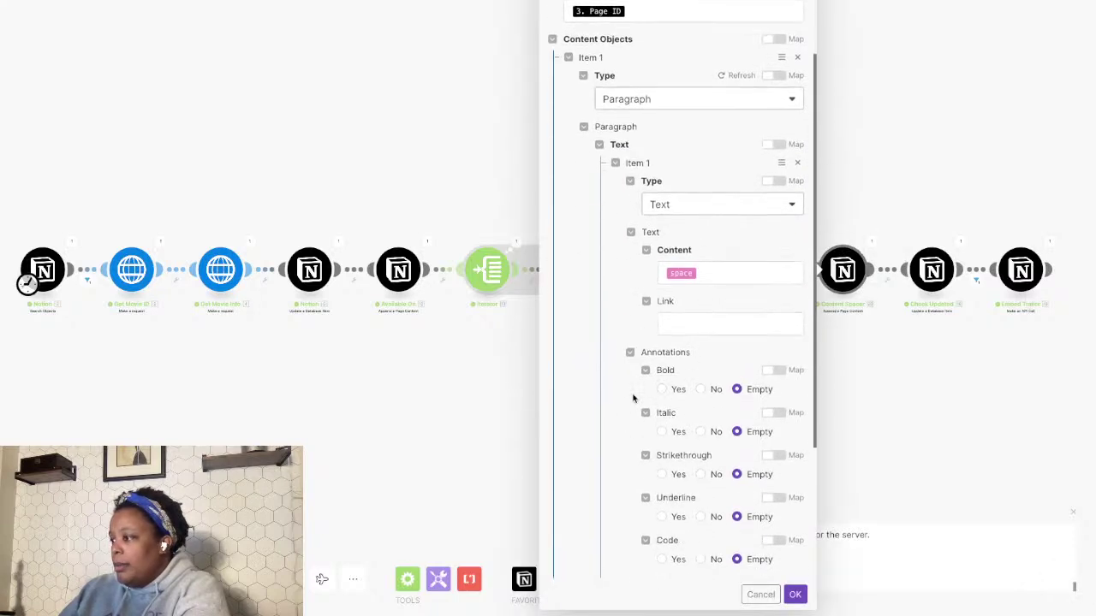
scroll(634, 399, "down", 3)
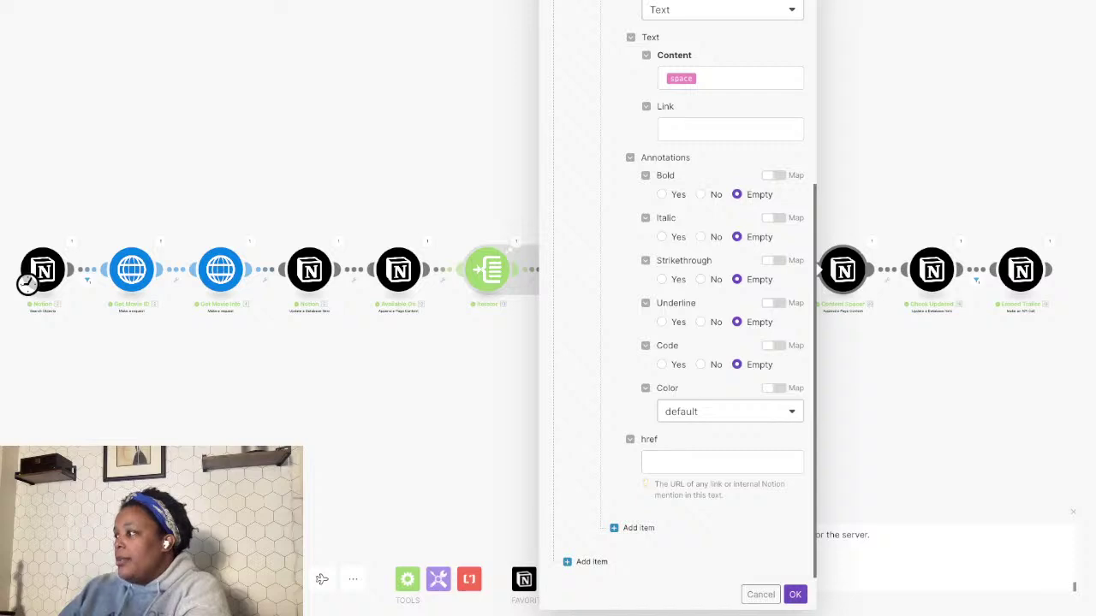
left_click(861, 3)
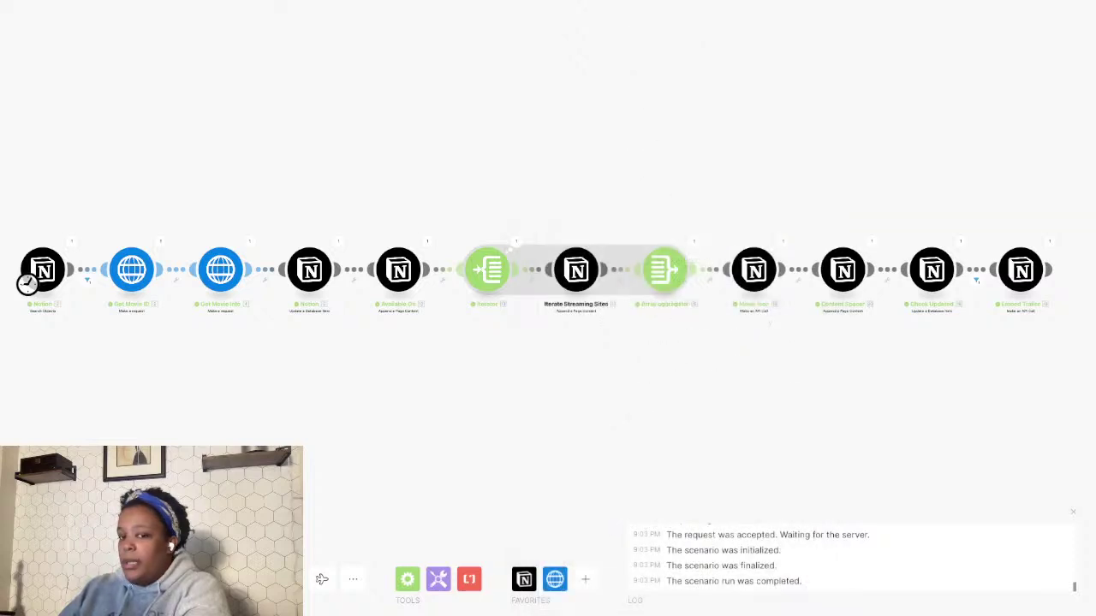
left_click(313, 272)
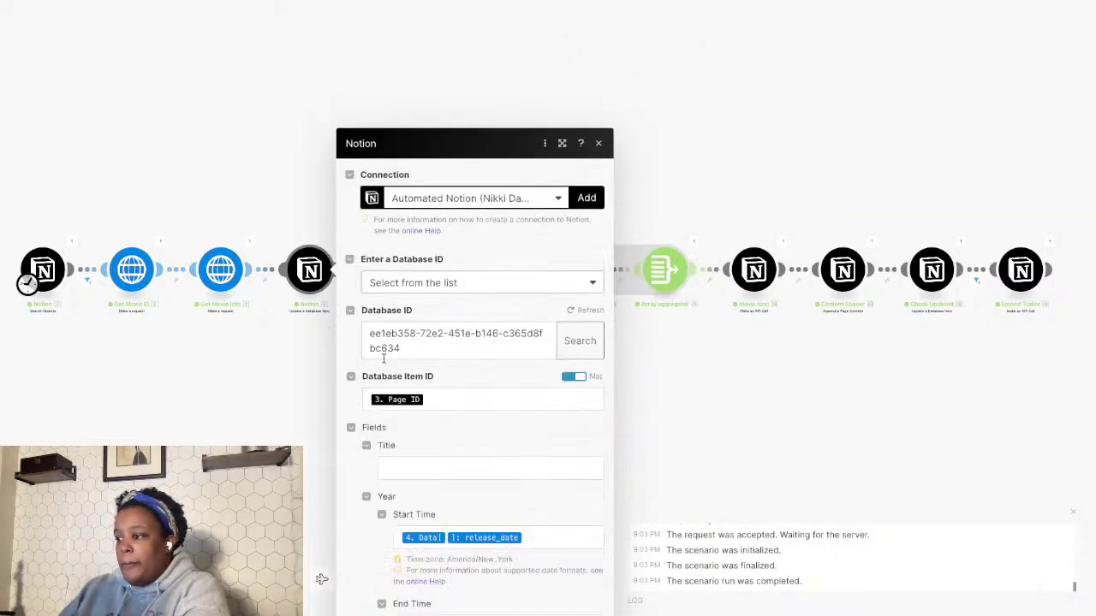
scroll(397, 441, "down", 5)
left_click(271, 442)
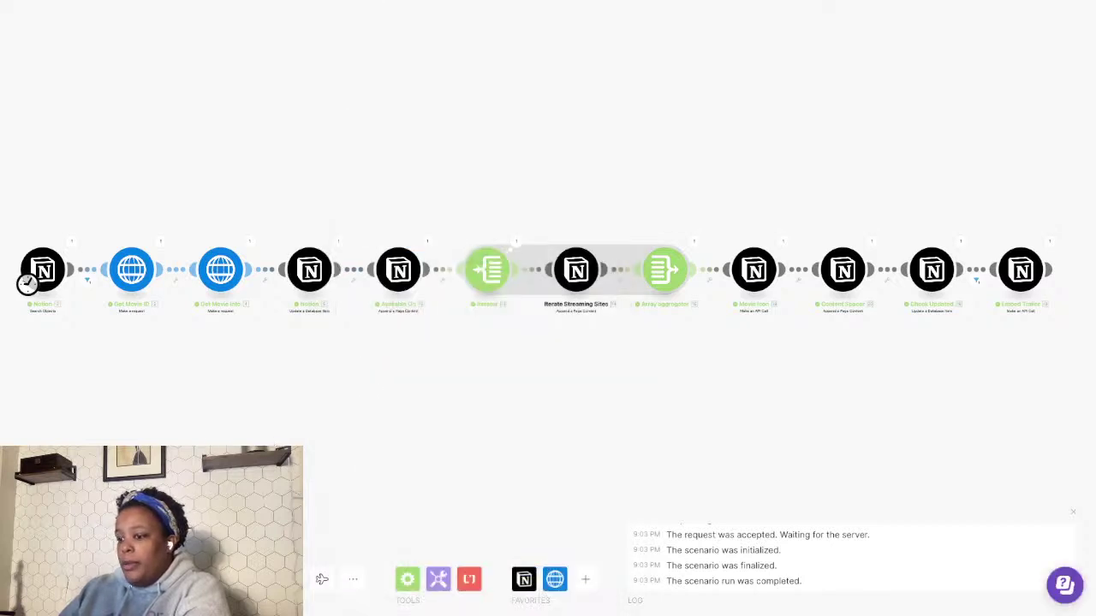
left_click(52, 580)
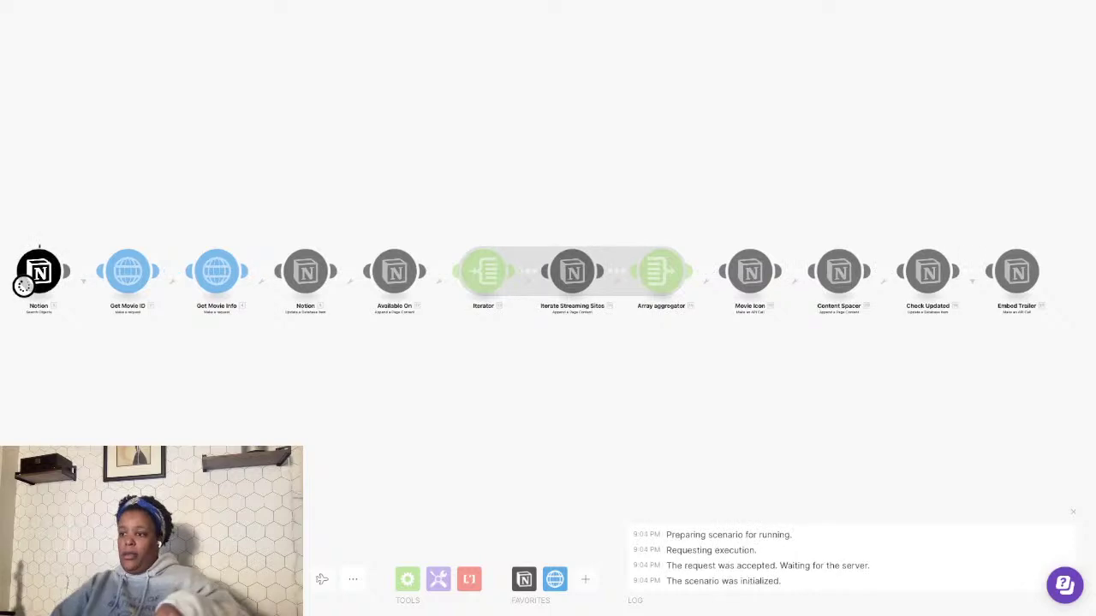
left_click(70, 244)
- Back in Notion, close the A Madea Christmas peek and open the Period of Adjustment card from the gallery
left_click(30, 399)
key("alt+Tab")
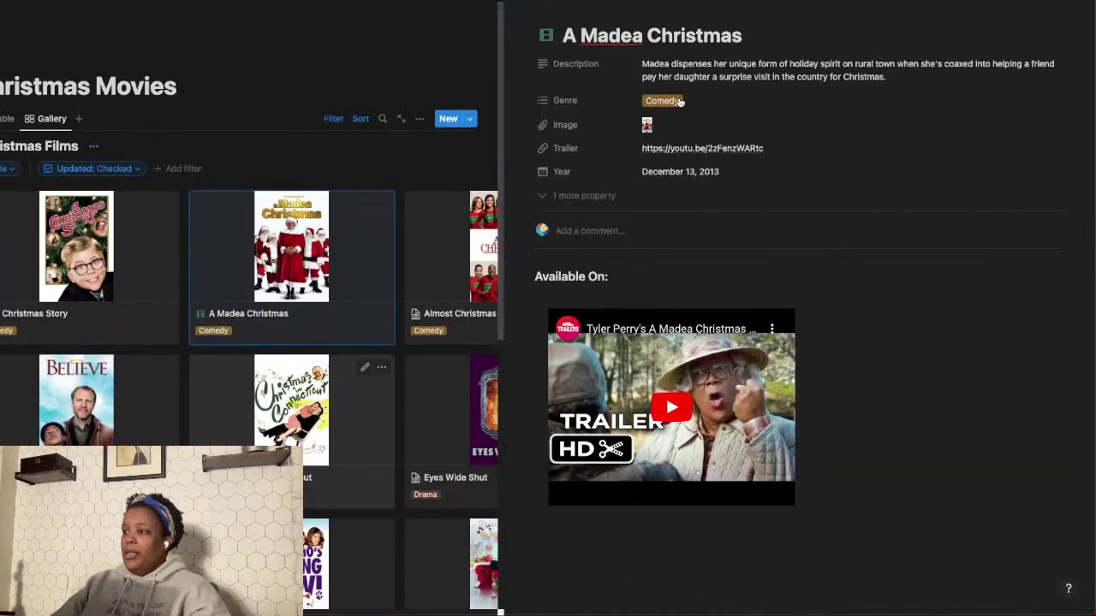
key("Escape")
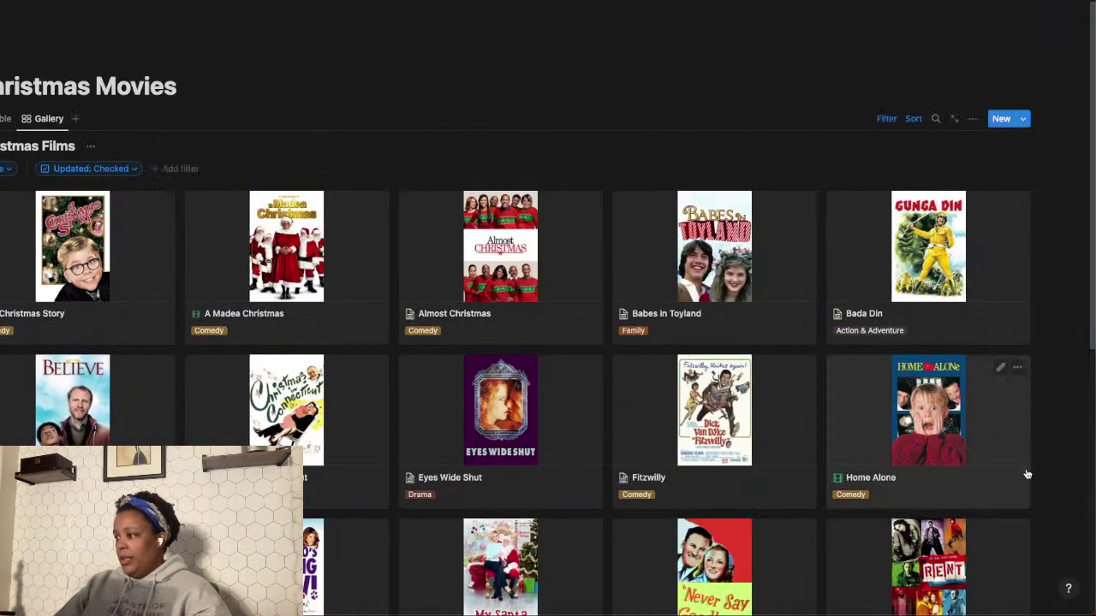
scroll(1027, 472, "down", 3)
scroll(1028, 473, "down", 3)
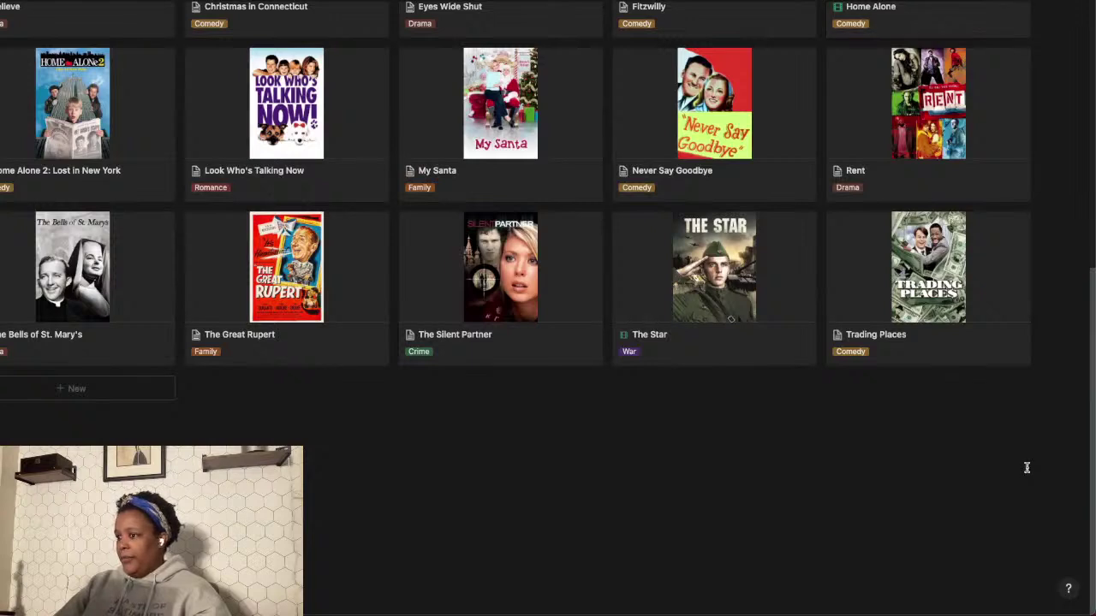
scroll(1026, 467, "up", 1)
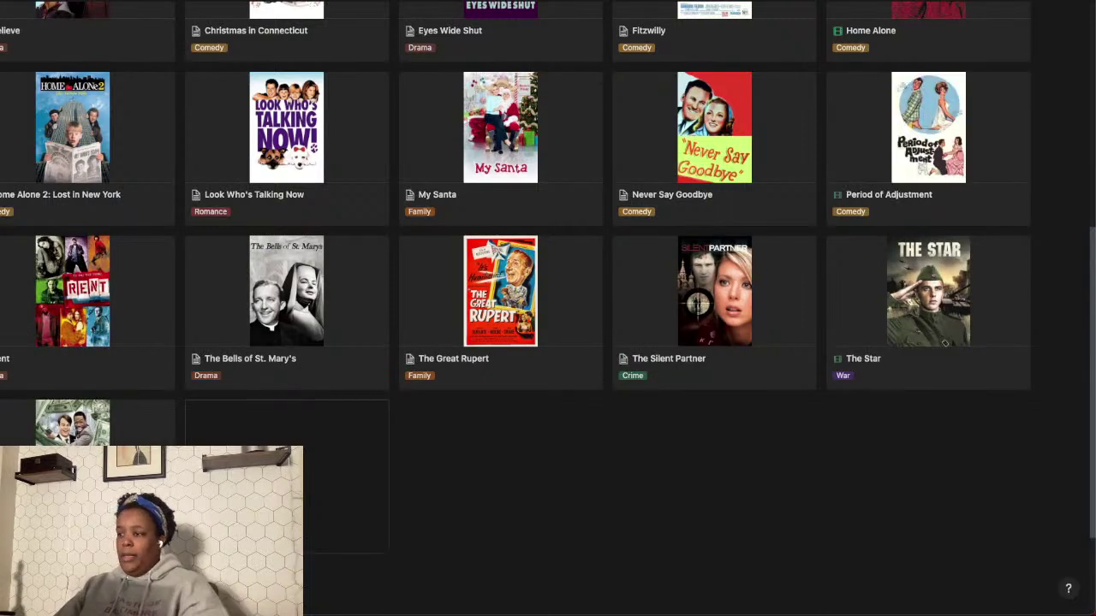
left_click(882, 115)
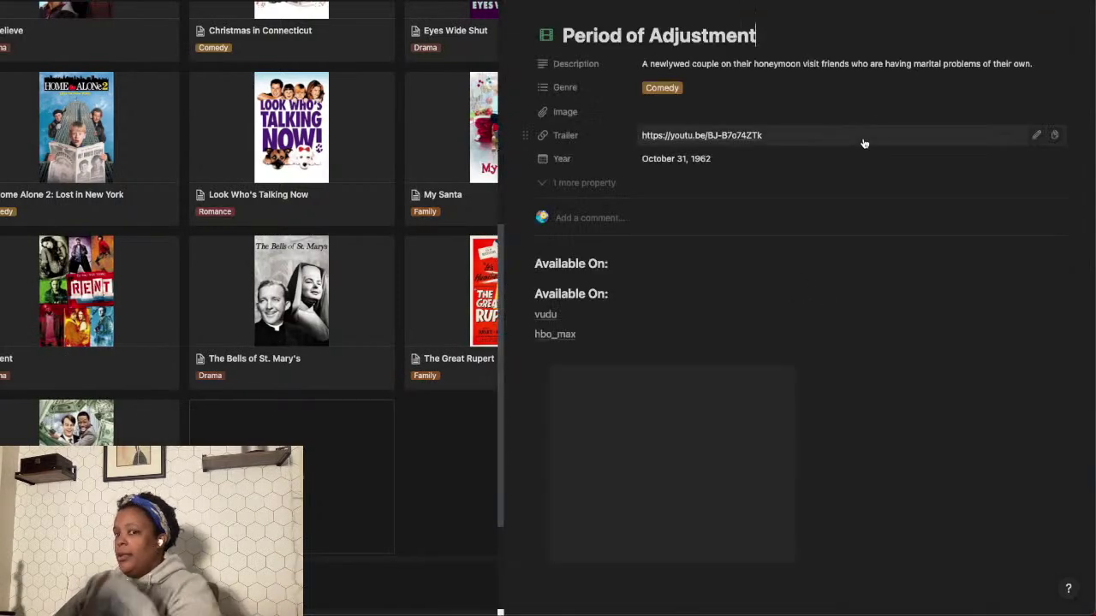
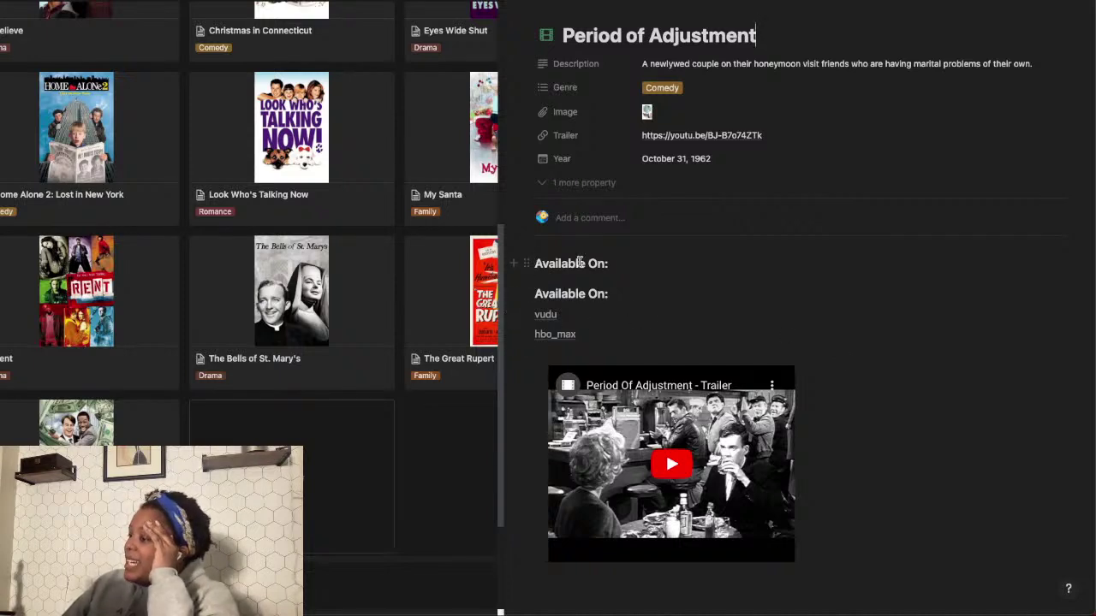
- Delete the extra Available On: heading from the Period of Adjustment page and return to Make
left_click(524, 264)
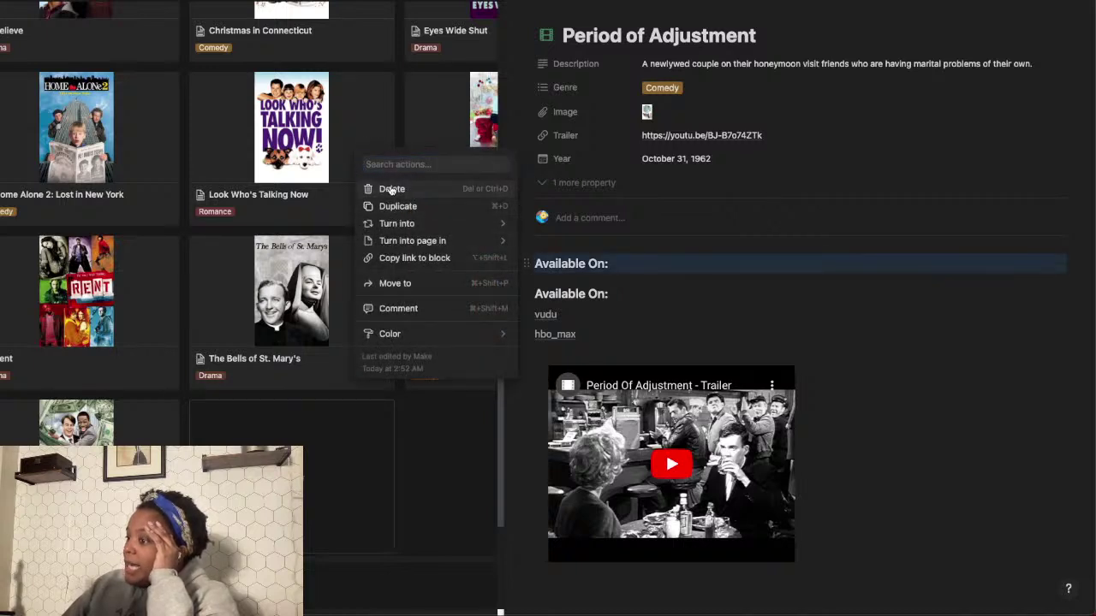
left_click(391, 189)
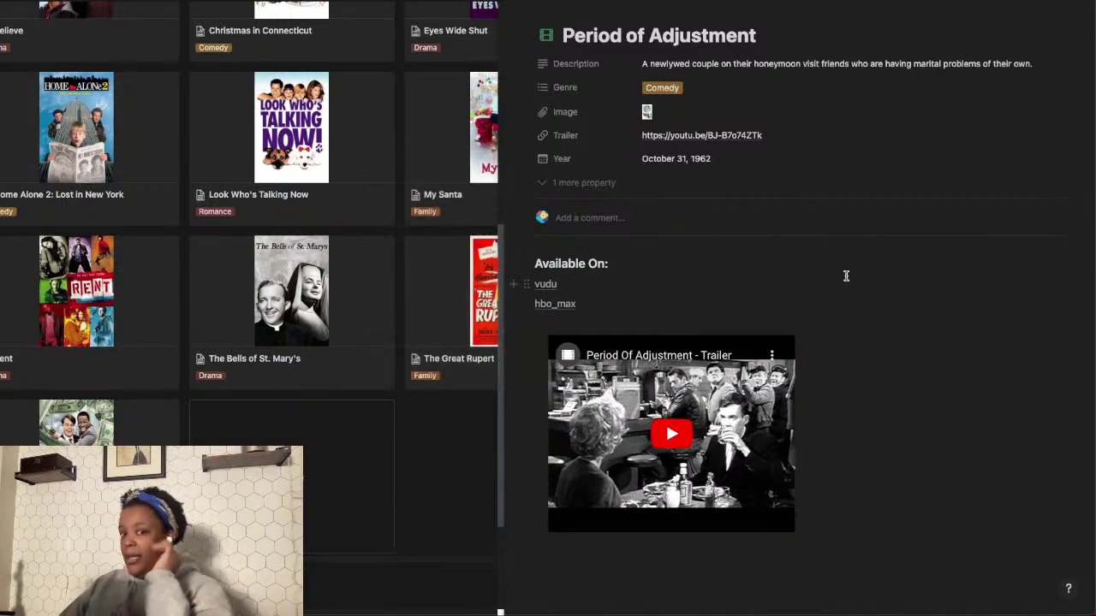
key("ctrl+Right")
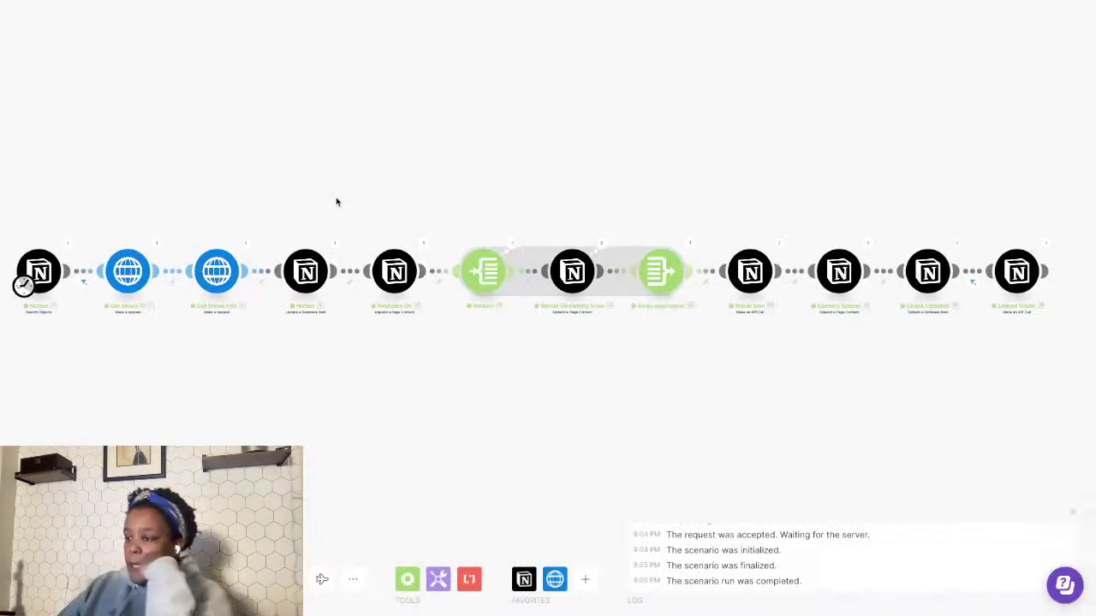
left_click(395, 272)
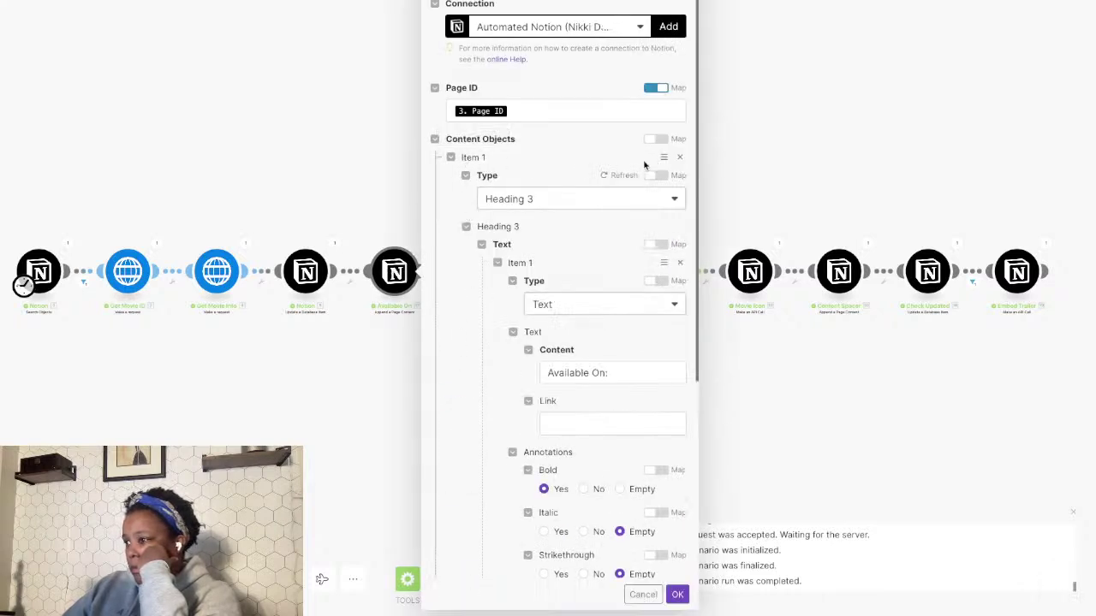
left_click(434, 139)
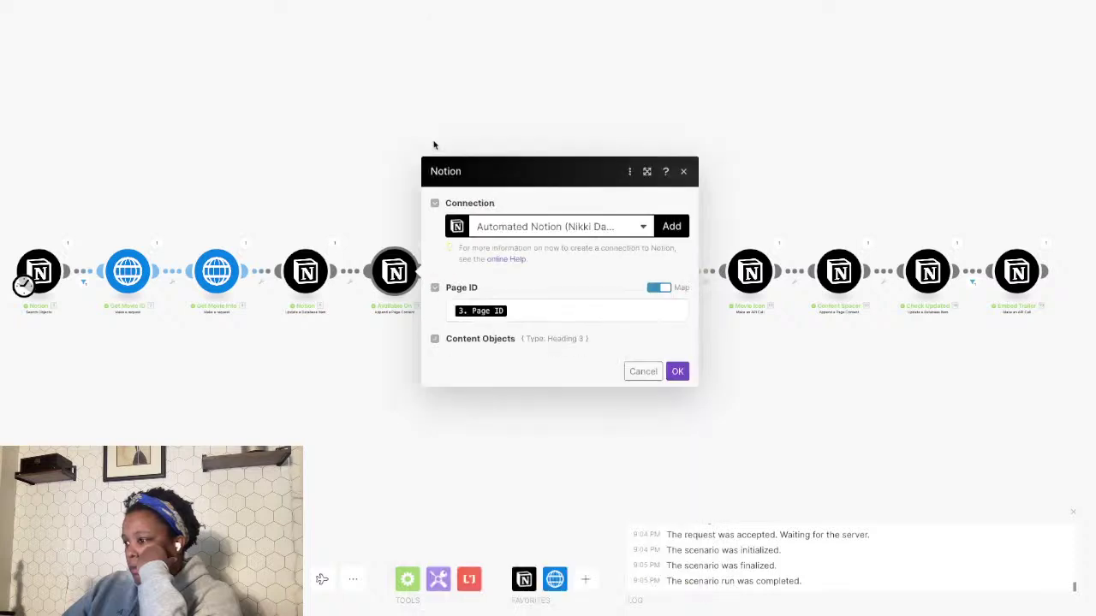
left_click(435, 339)
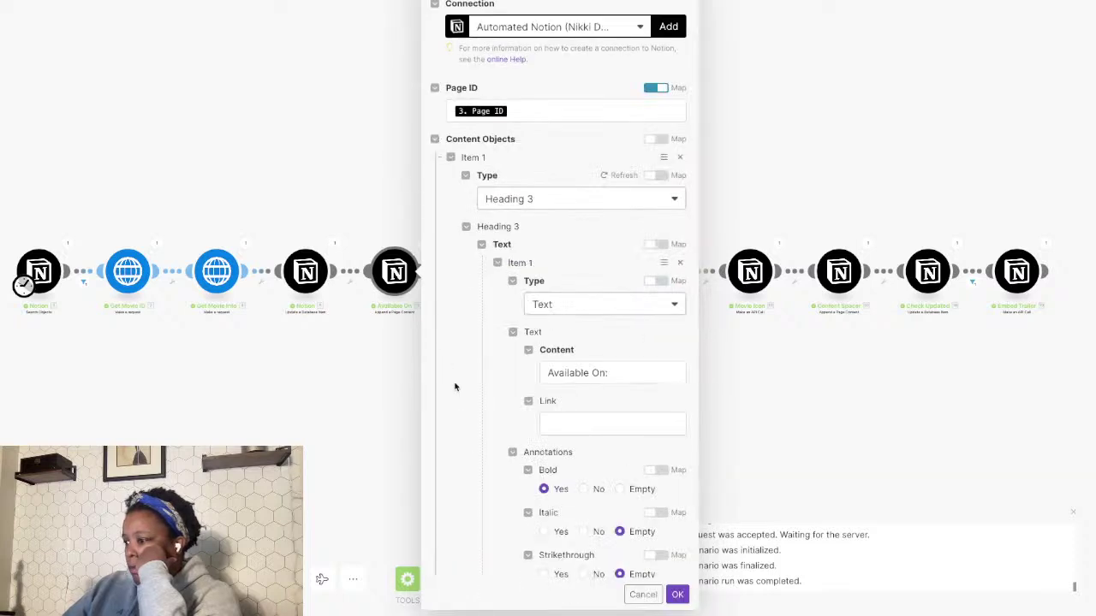
scroll(454, 385, "down", 1)
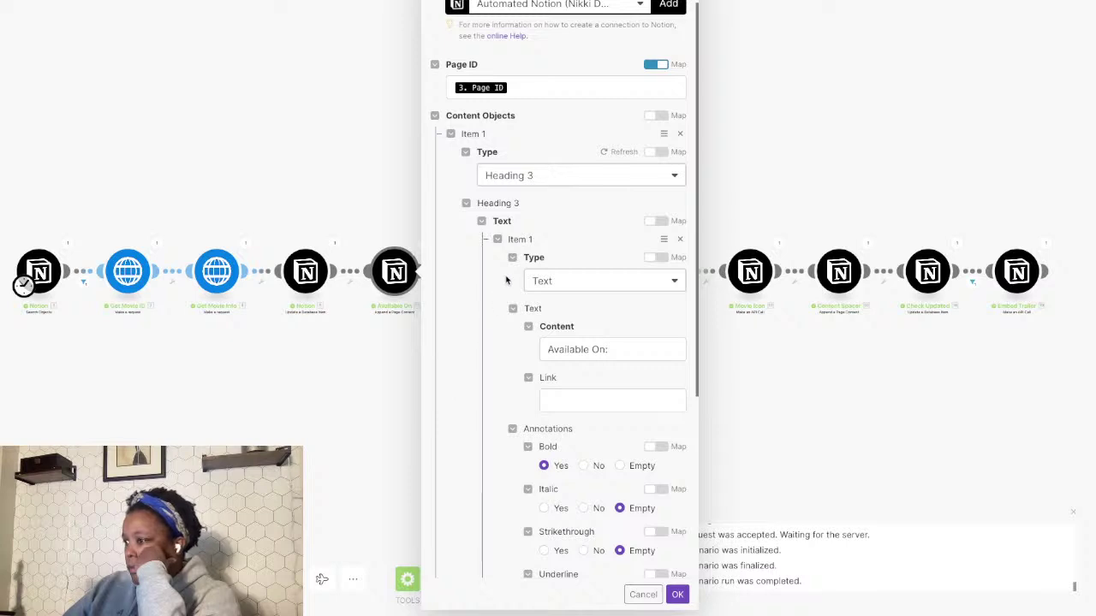
scroll(499, 356, "down", 1)
scroll(499, 357, "down", 4)
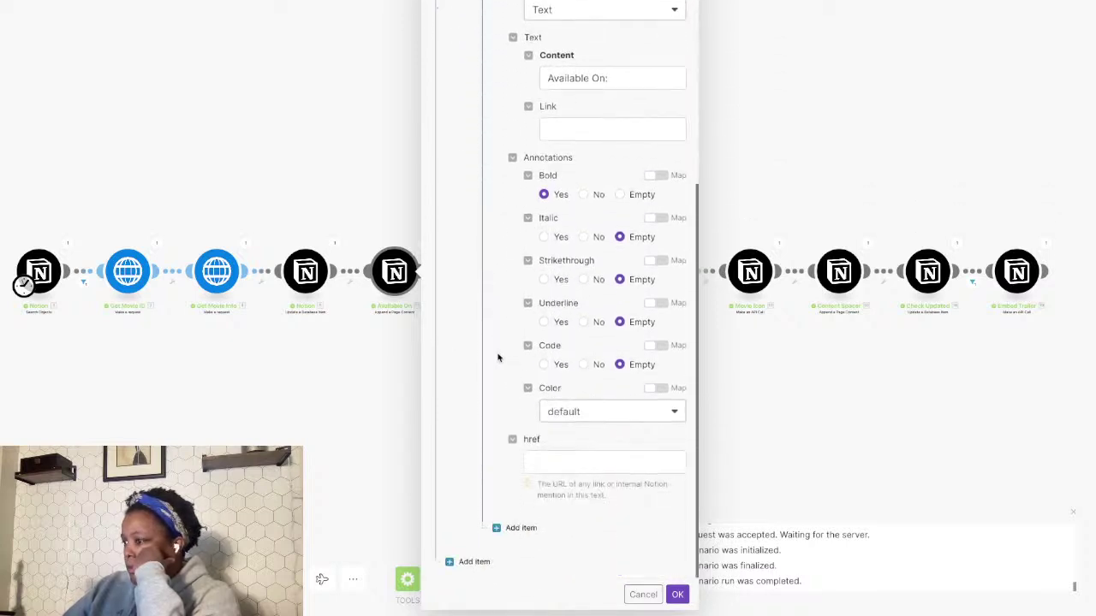
scroll(499, 358, "up", 5)
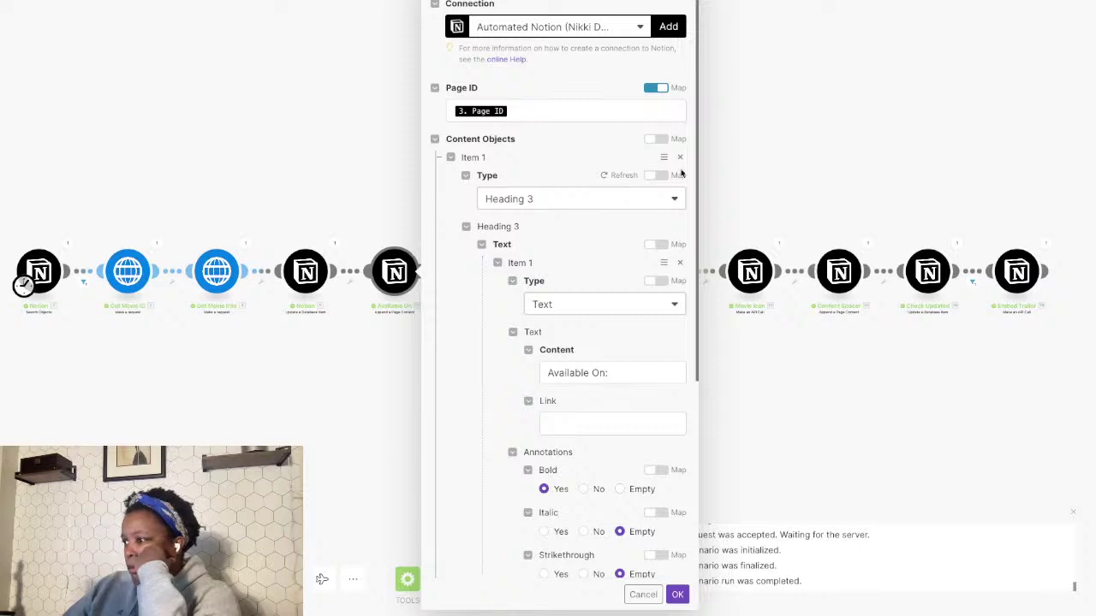
left_click(680, 158)
left_click(471, 337)
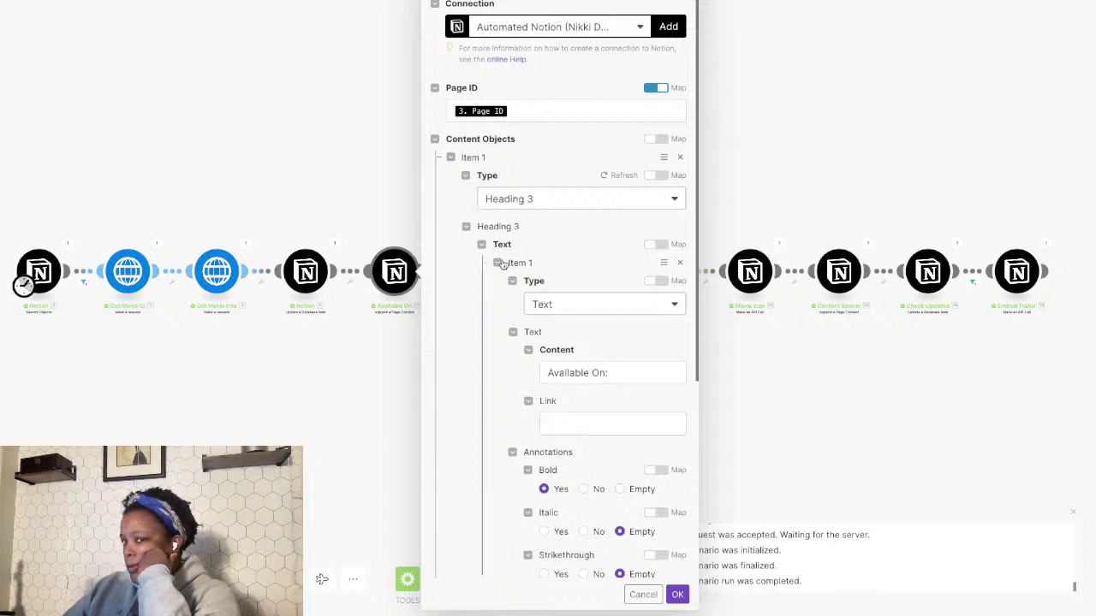
scroll(501, 428, "down", 1)
scroll(501, 429, "down", 2)
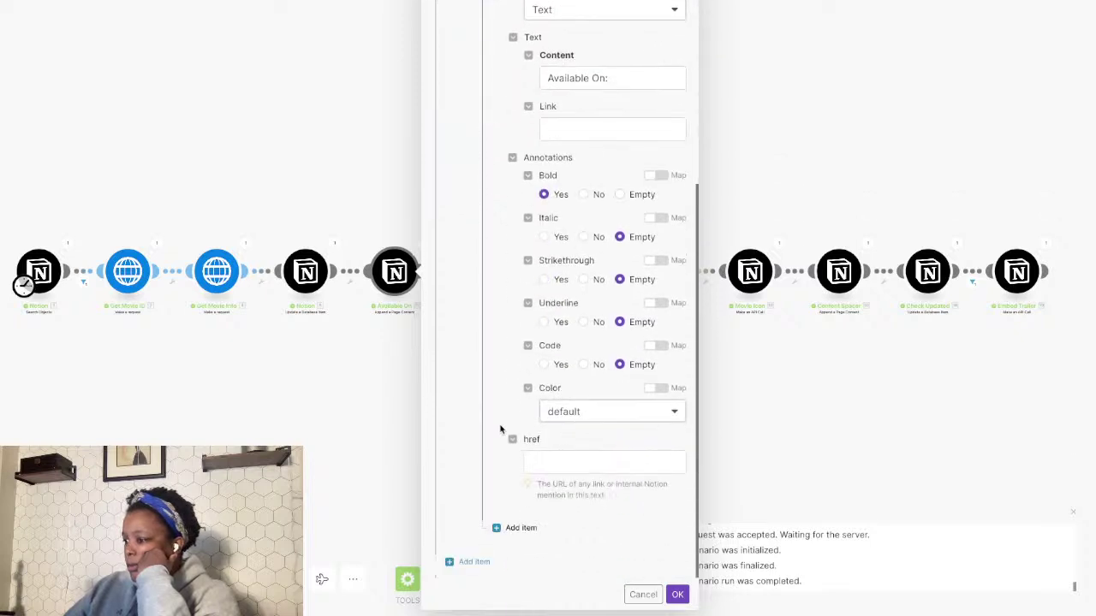
scroll(501, 429, "up", 3)
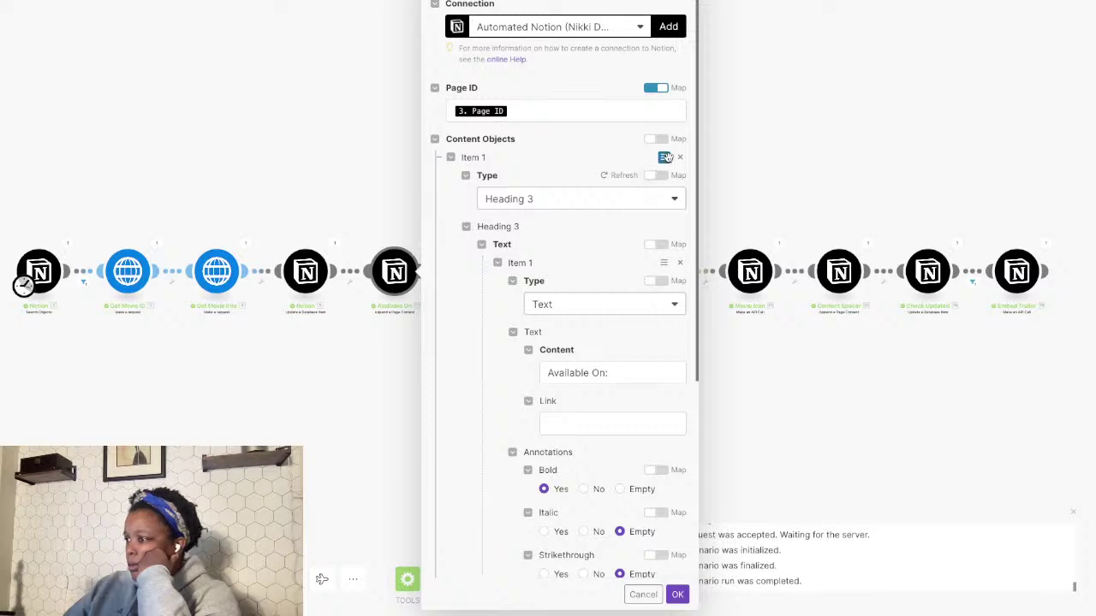
left_click(680, 160)
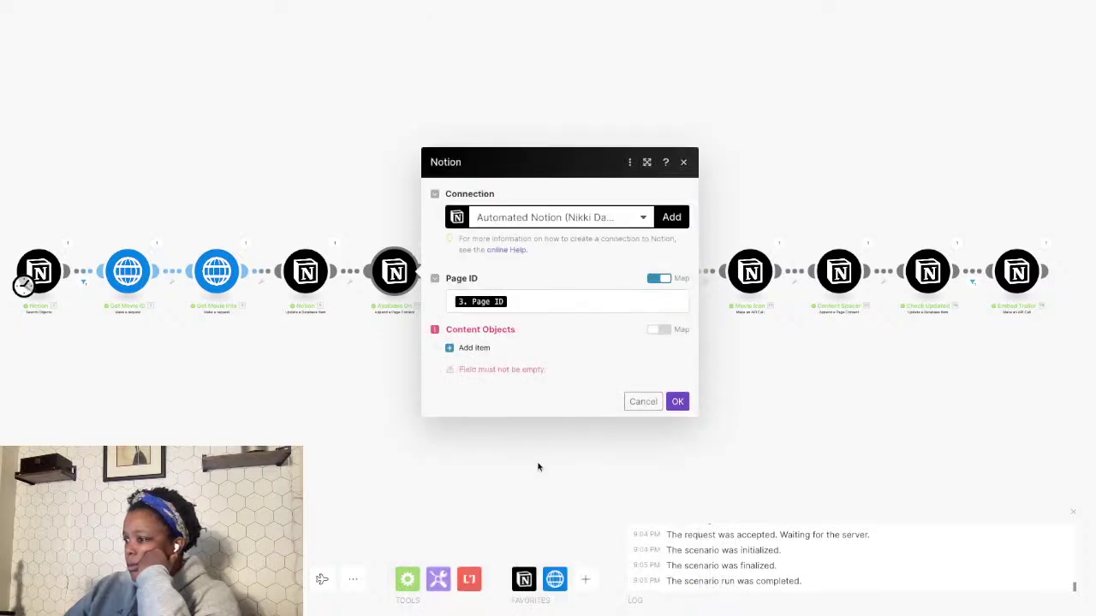
left_click(479, 348)
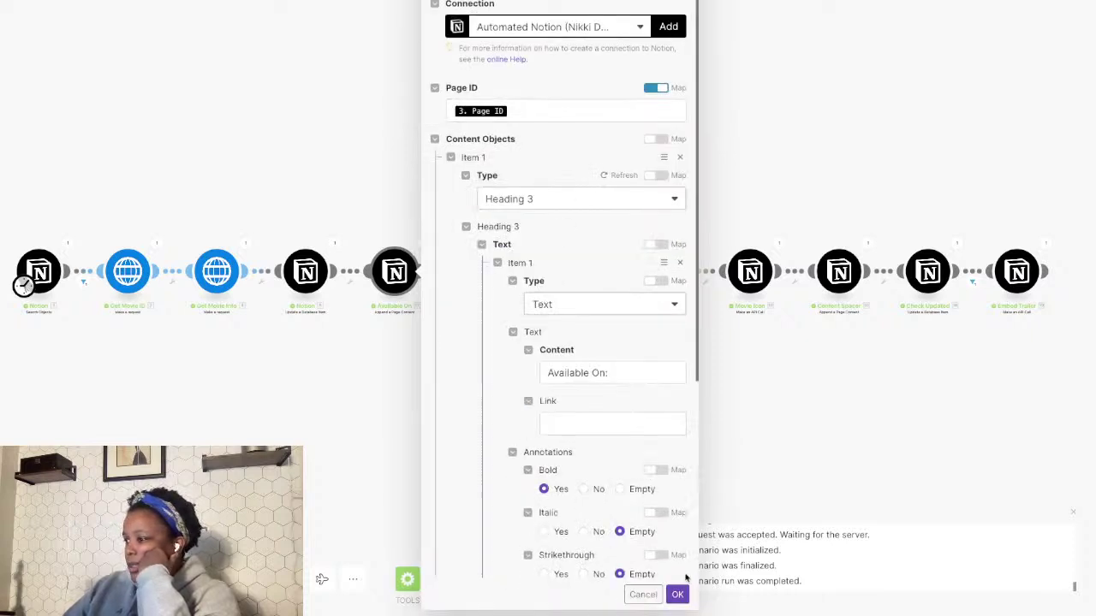
left_click(677, 595)
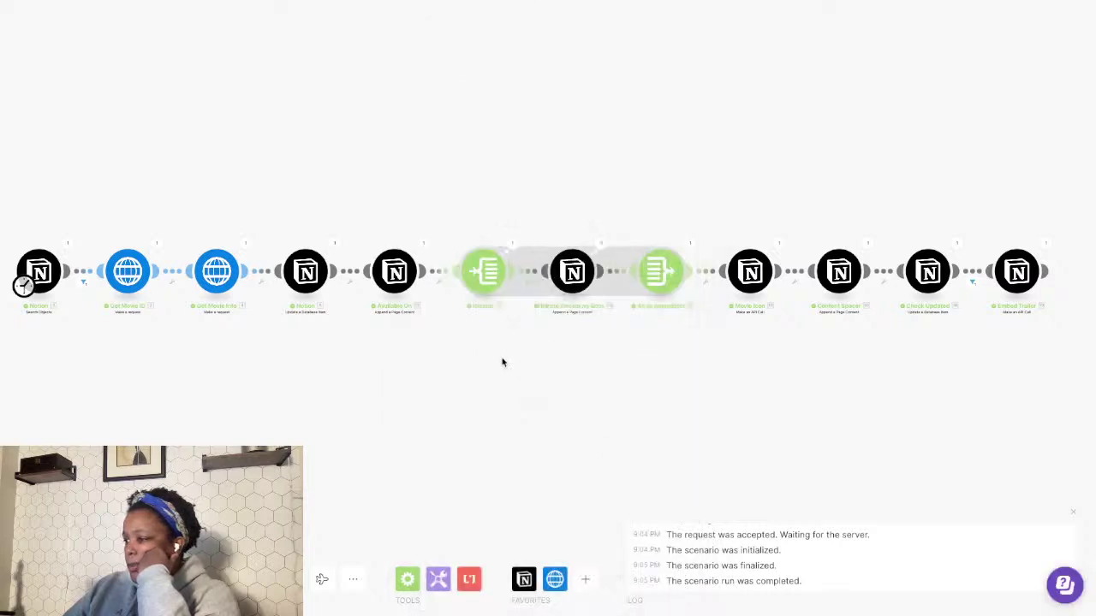
- Check the streaming sites module's paragraph content item and close its settings
left_click(571, 273)
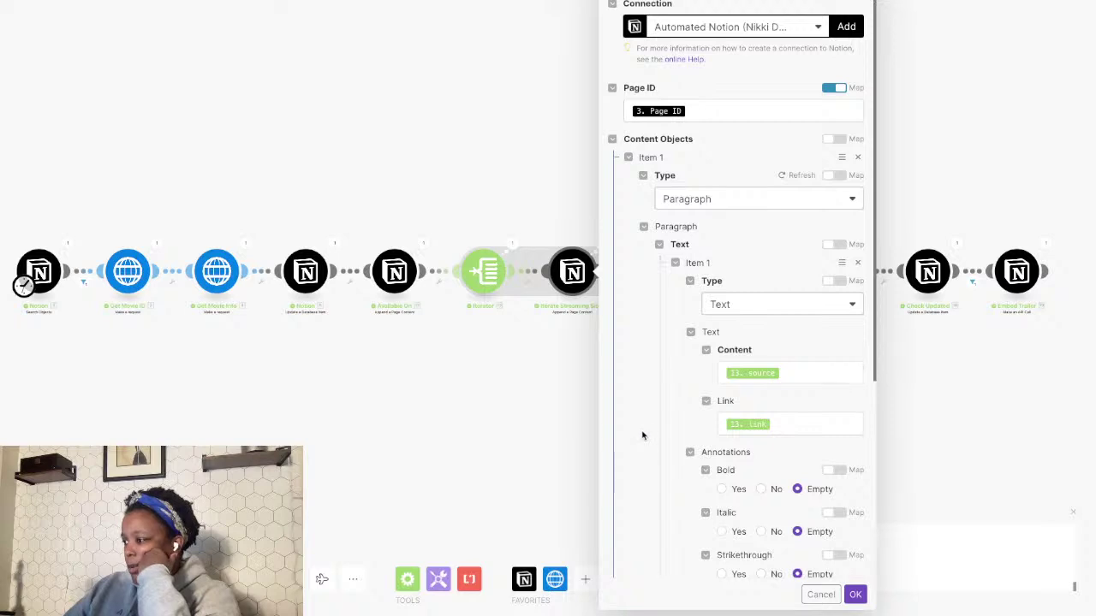
scroll(642, 435, "down", 2)
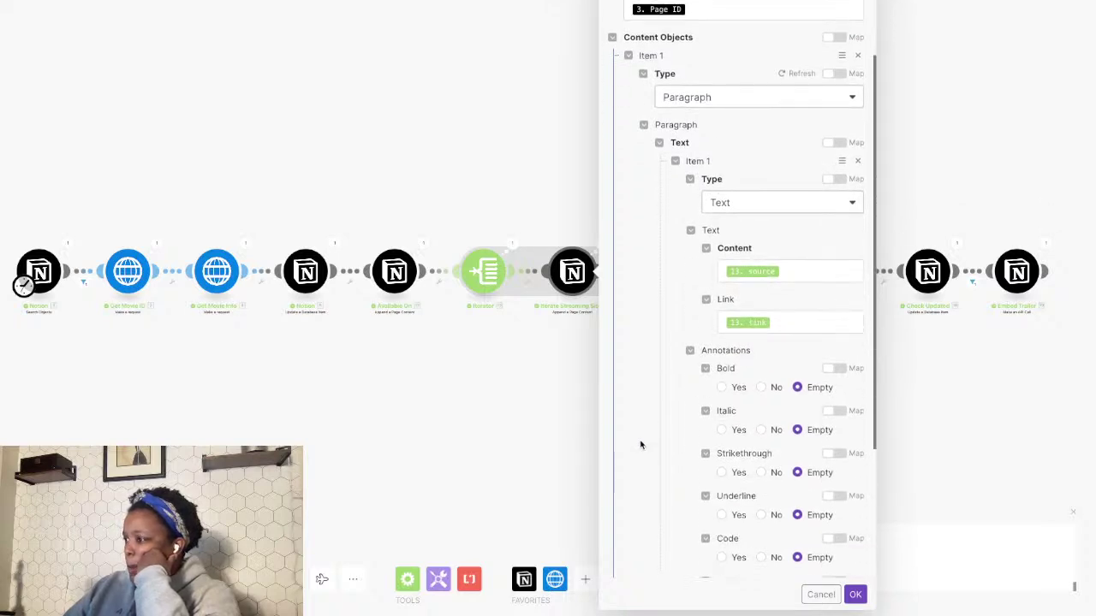
left_click(630, 57)
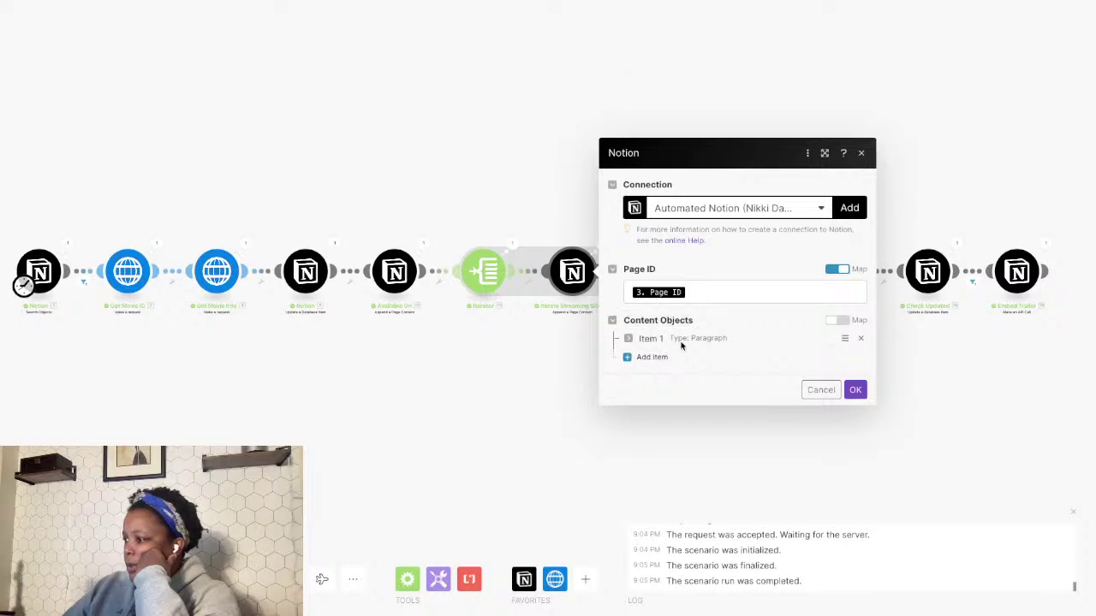
left_click(855, 390)
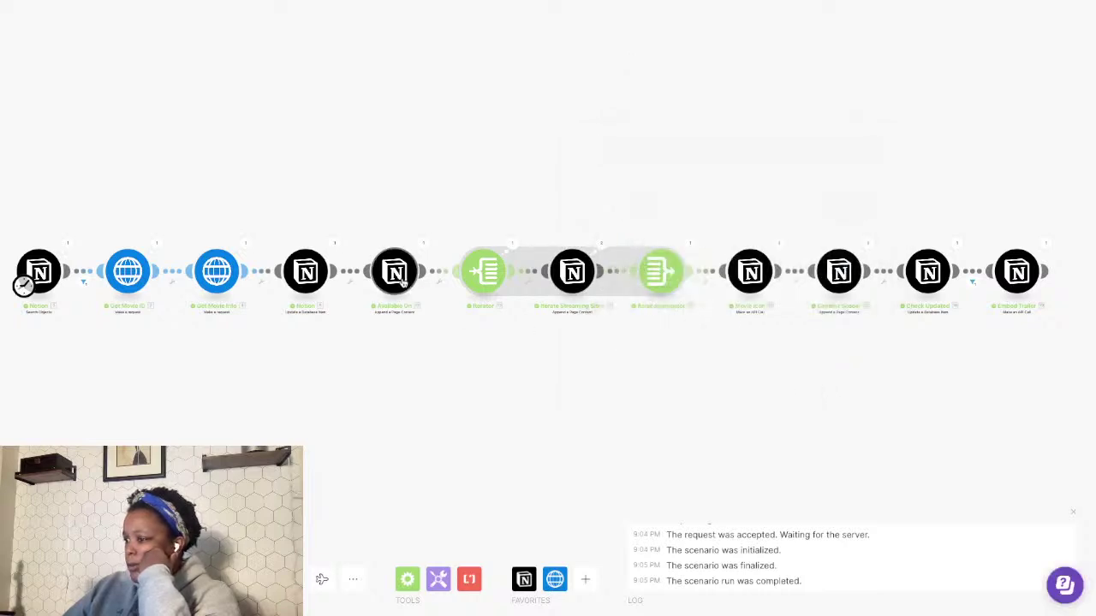
- Open the Available On module and inspect its block type and Heading 3 sections
left_click(395, 274)
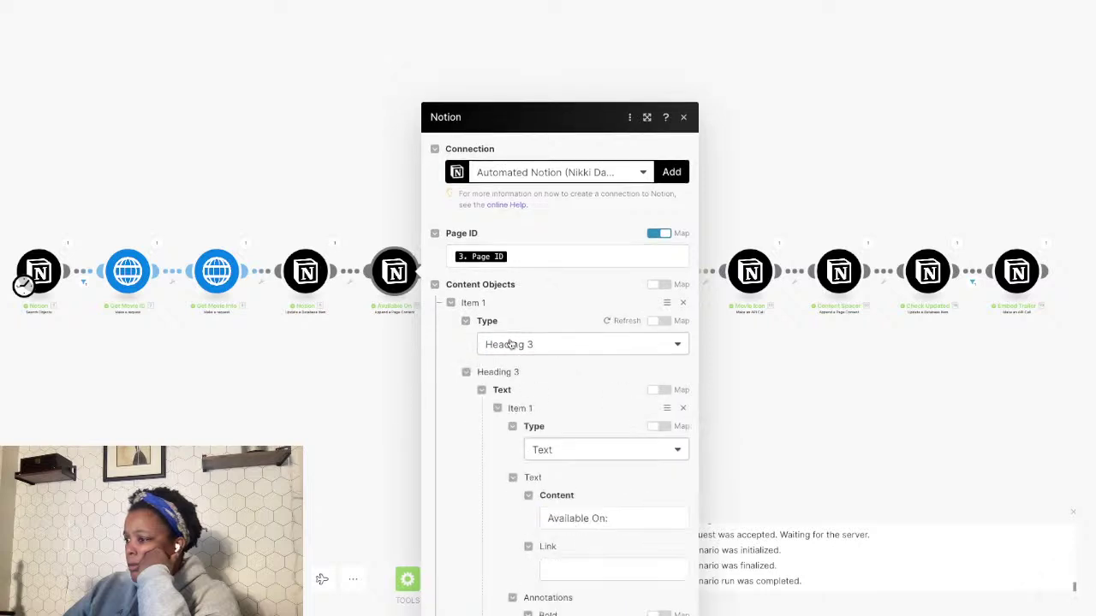
left_click(467, 177)
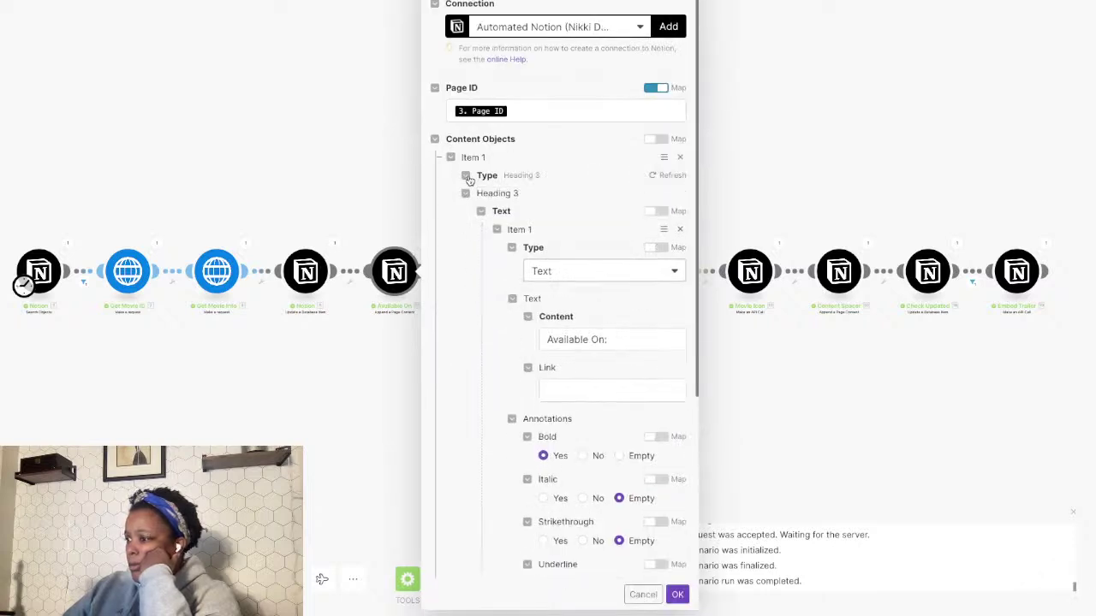
left_click(466, 193)
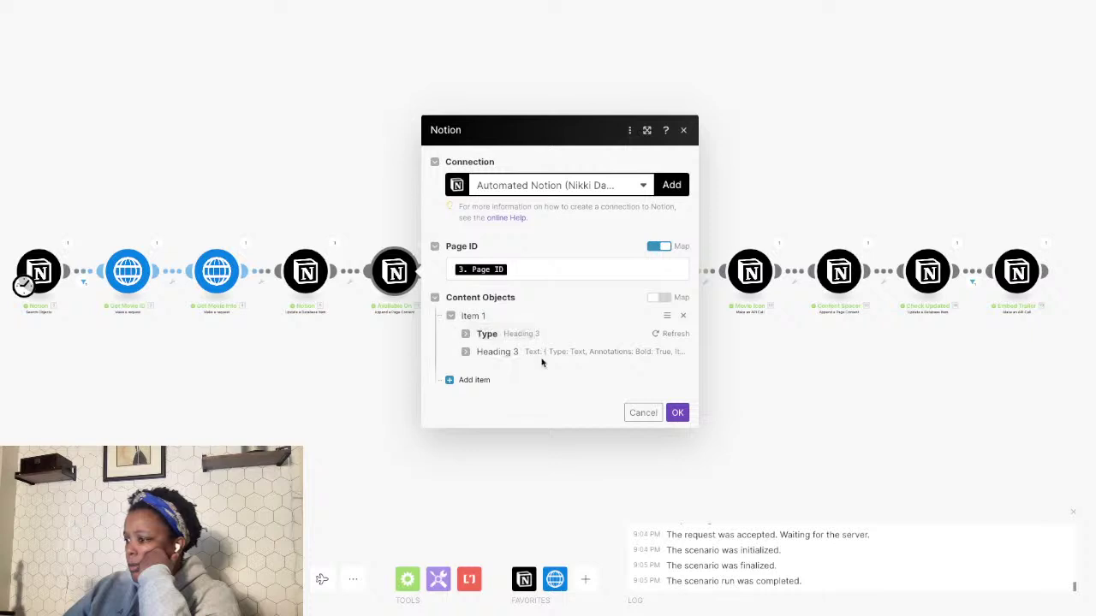
left_click(466, 351)
scroll(466, 343, "down", 2)
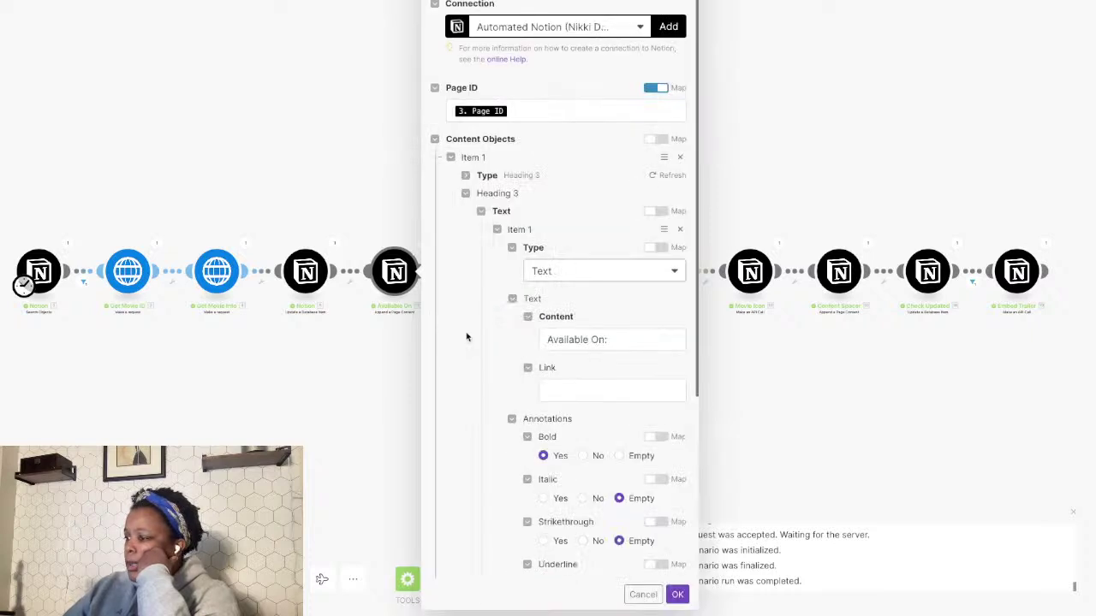
left_click(464, 175)
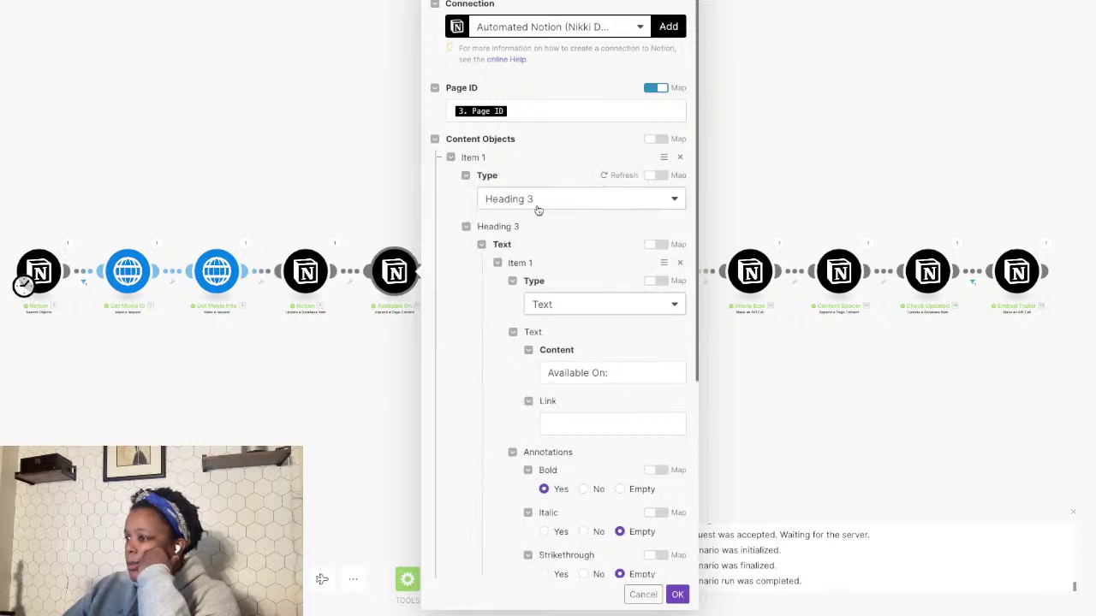
- Try Paragraph as the block type, revert to Heading 3, and confirm the settings
left_click(629, 206)
left_click(548, 217)
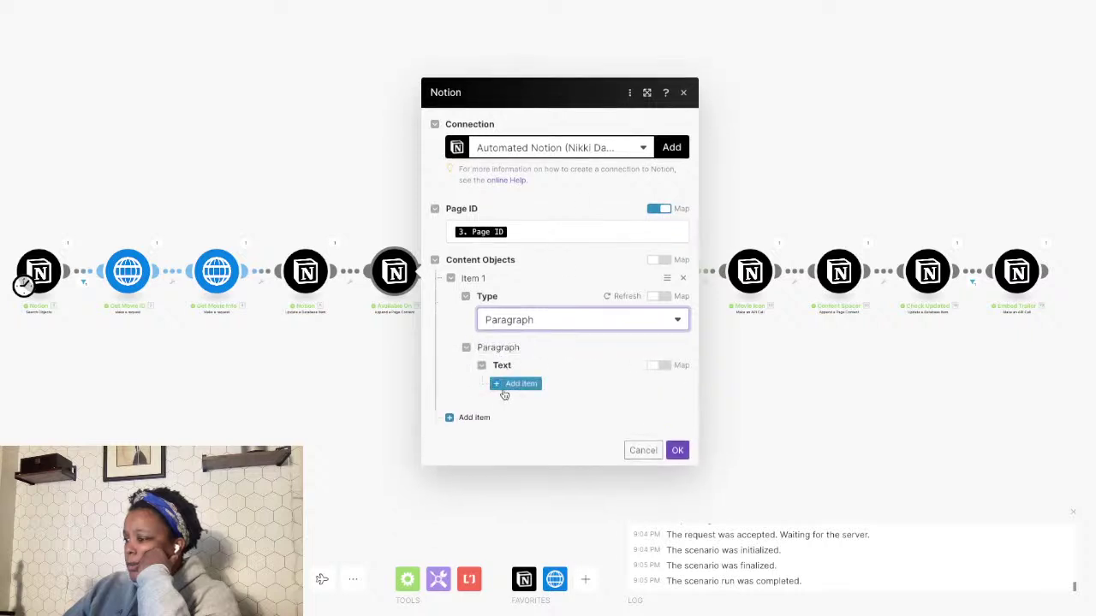
left_click(503, 318)
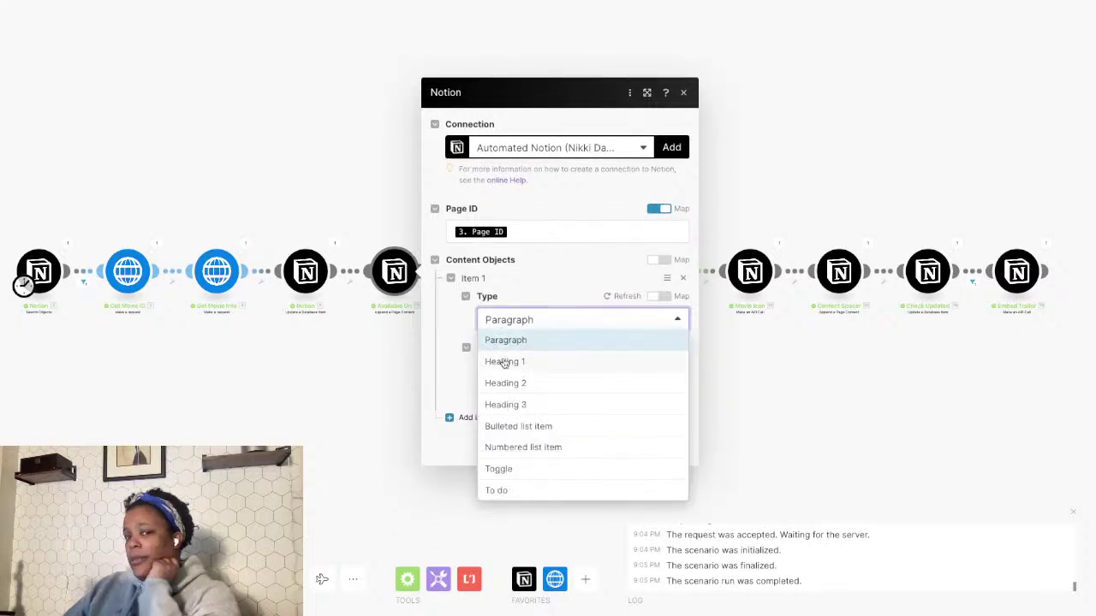
left_click(514, 403)
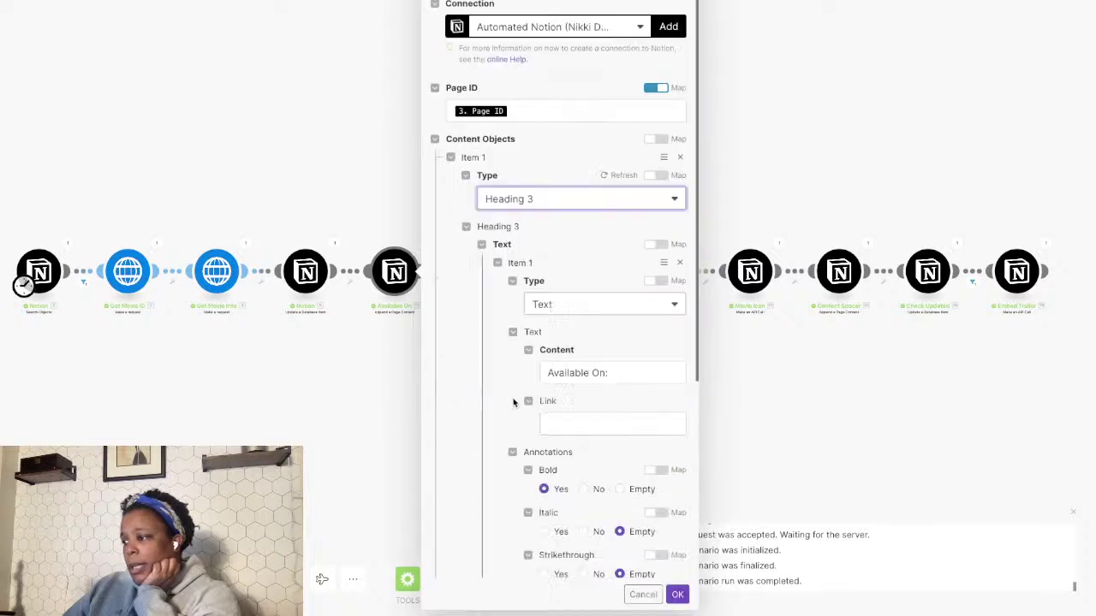
scroll(477, 328, "down", 4)
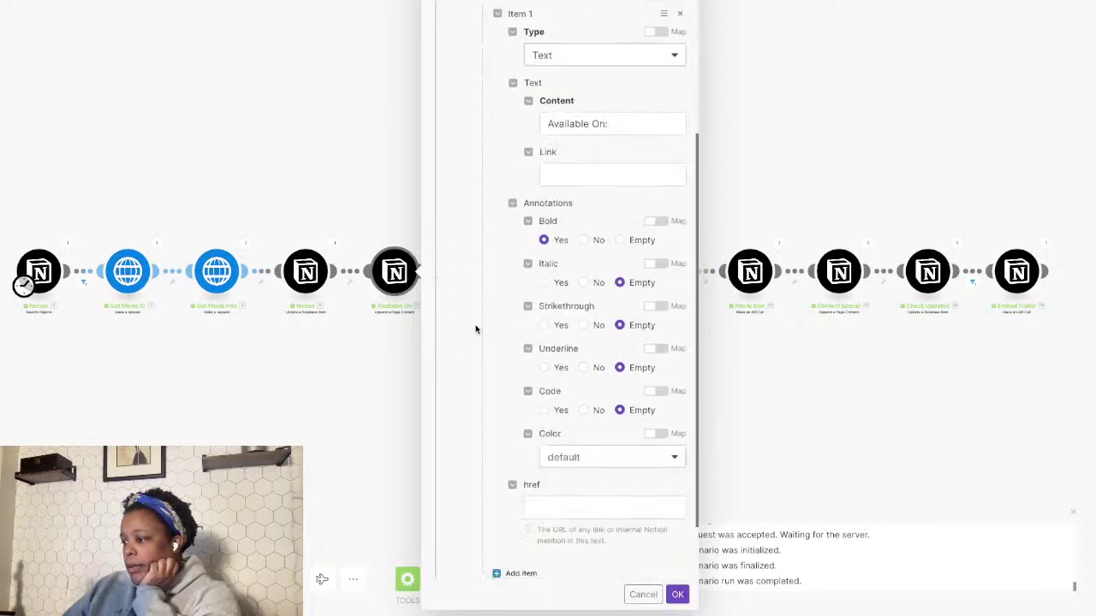
scroll(476, 328, "up", 4)
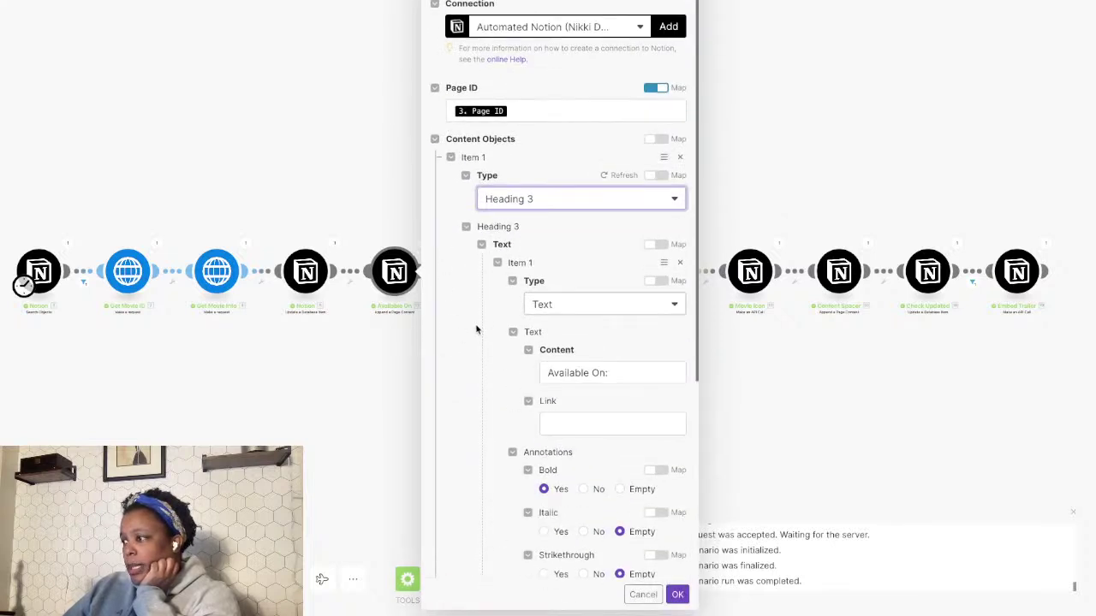
left_click(450, 159)
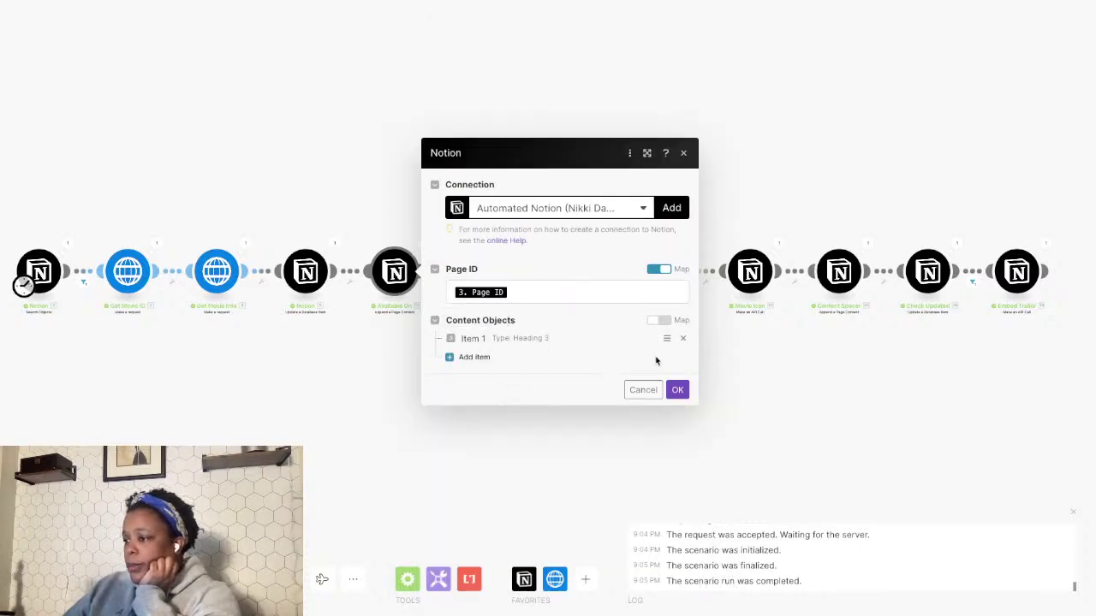
left_click(678, 389)
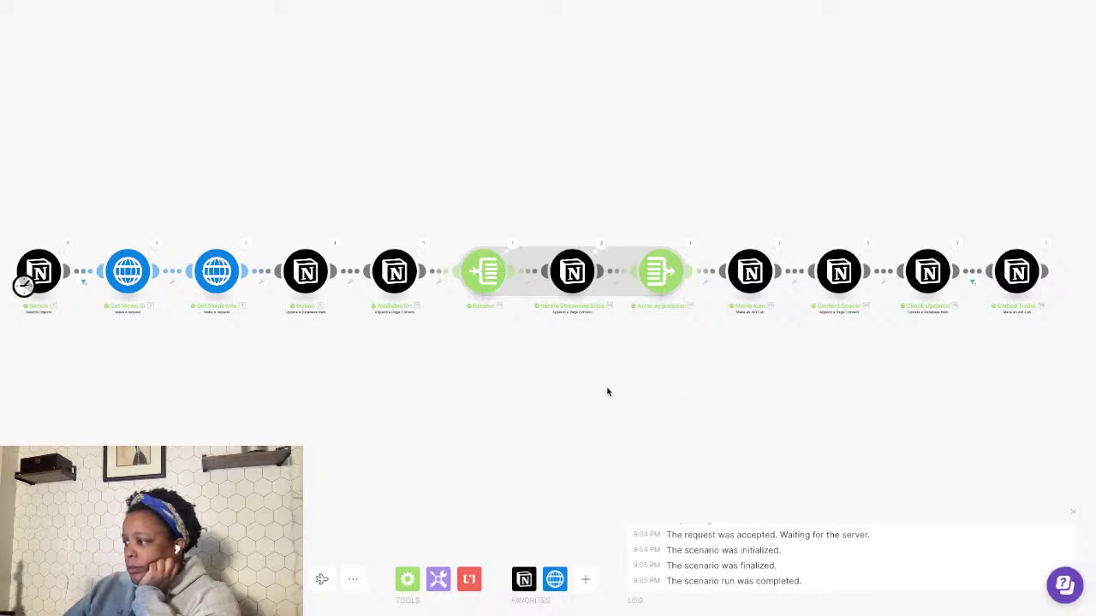
- Replace the Content Spacer's content item with a new Paragraph item and save it
left_click(827, 279)
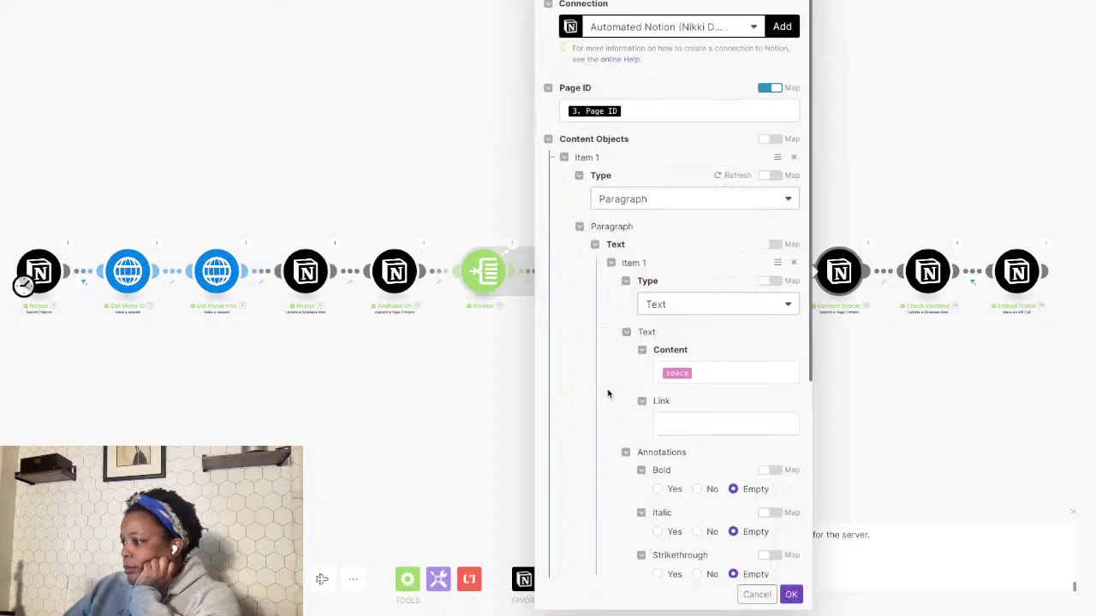
scroll(609, 394, "down", 4)
scroll(607, 392, "up", 4)
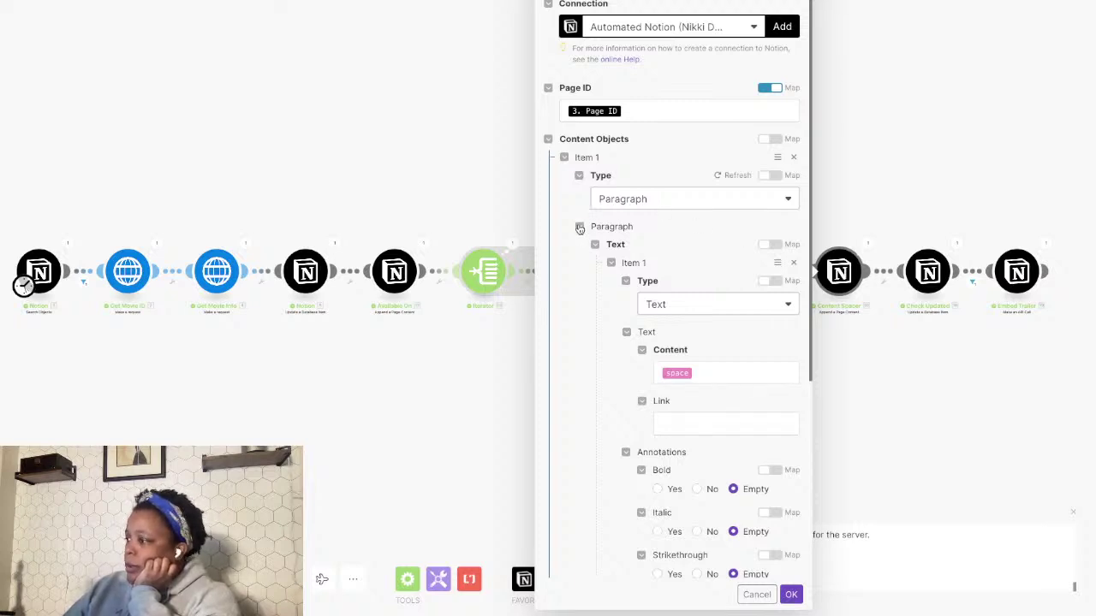
left_click(580, 227)
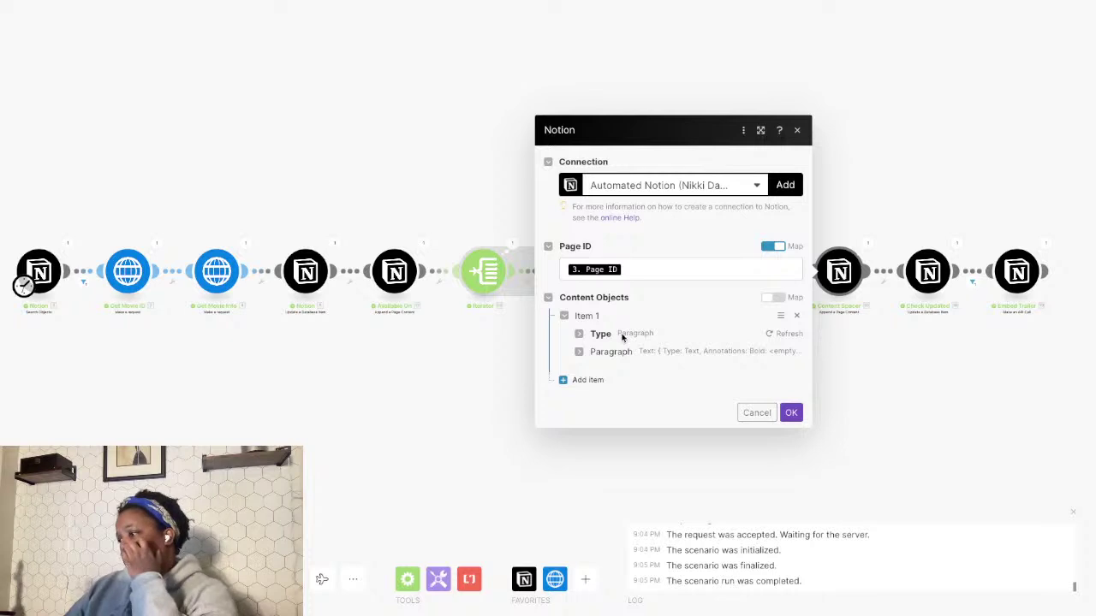
left_click(582, 352)
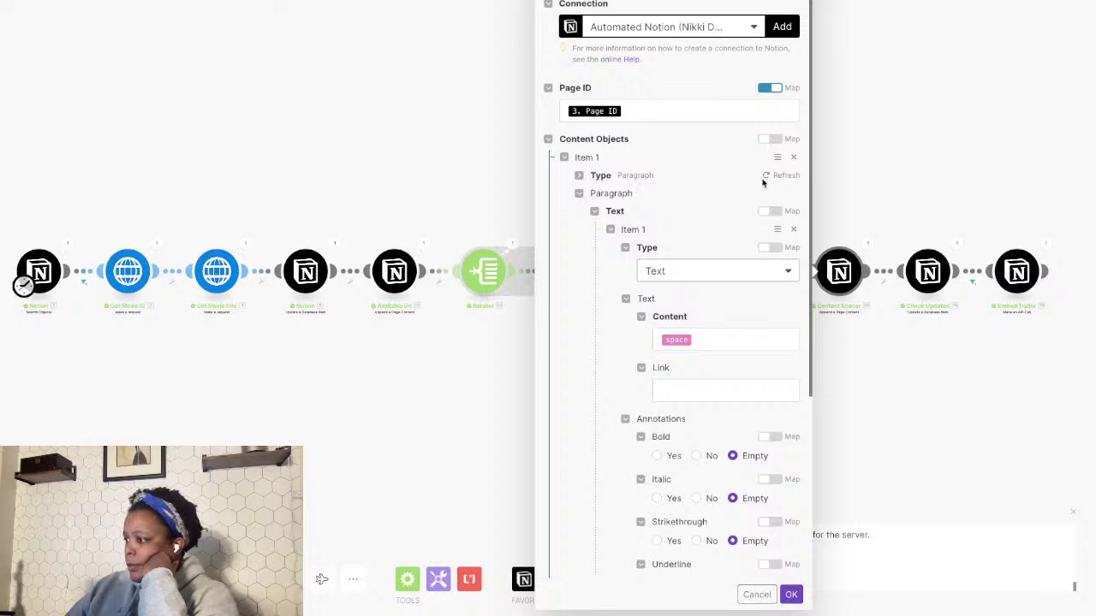
left_click(794, 158)
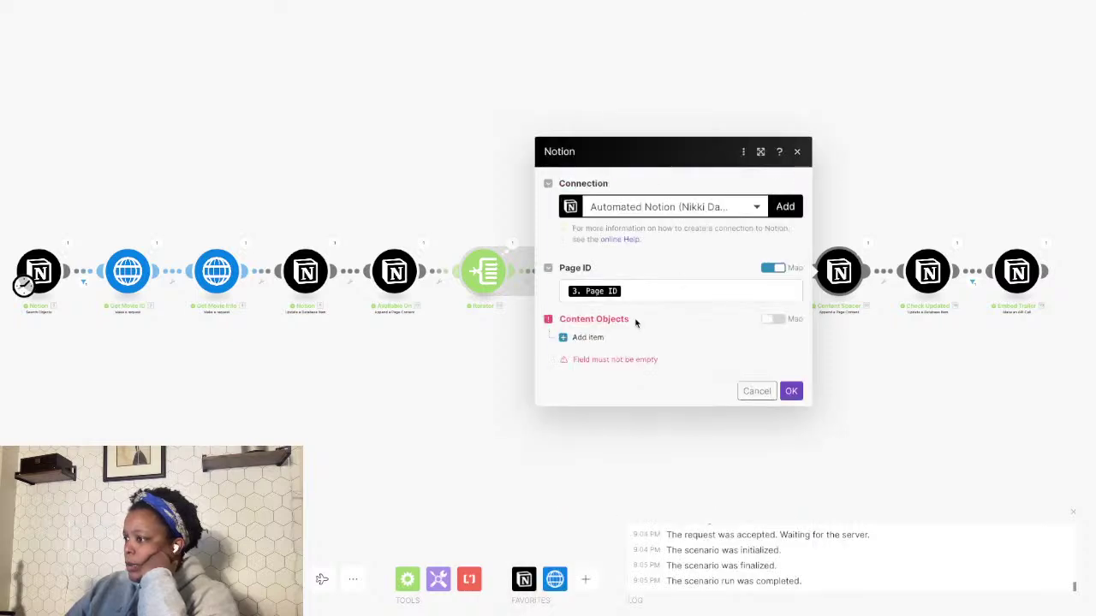
left_click(596, 342)
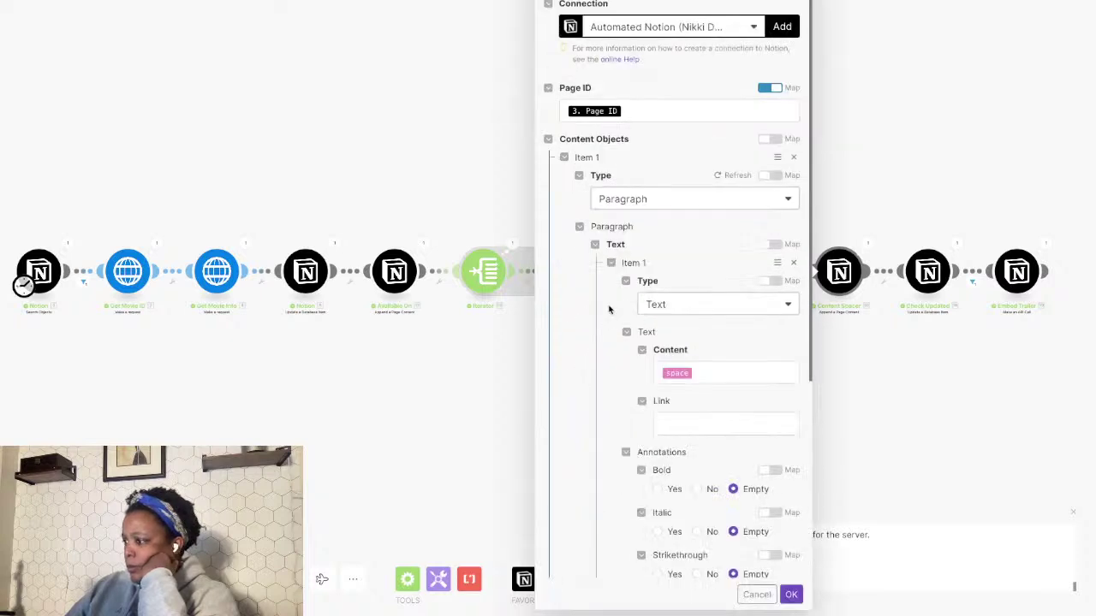
left_click(564, 158)
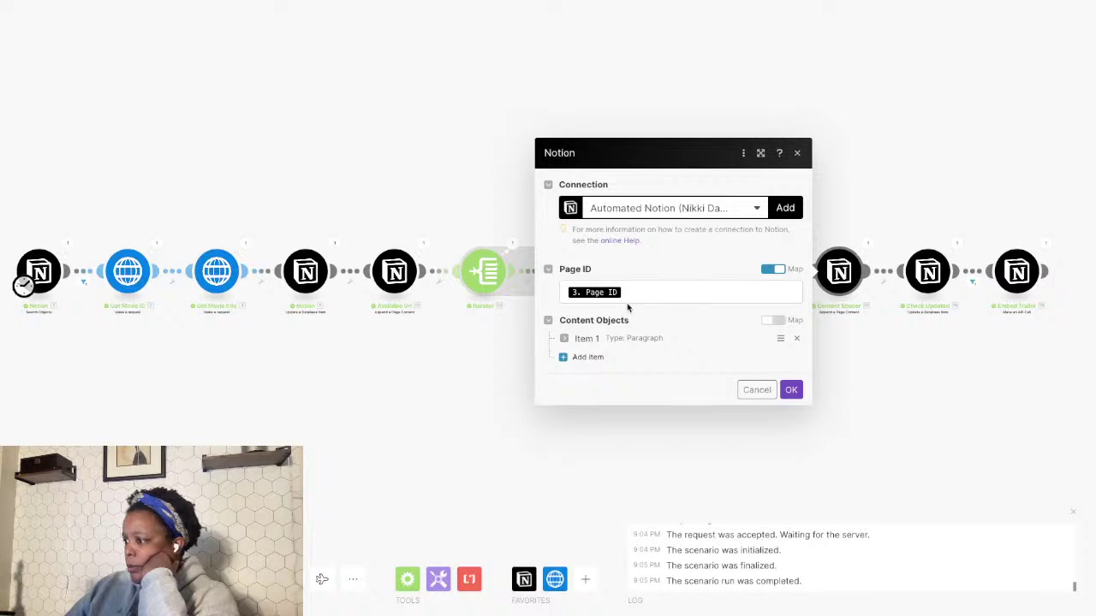
left_click(564, 338)
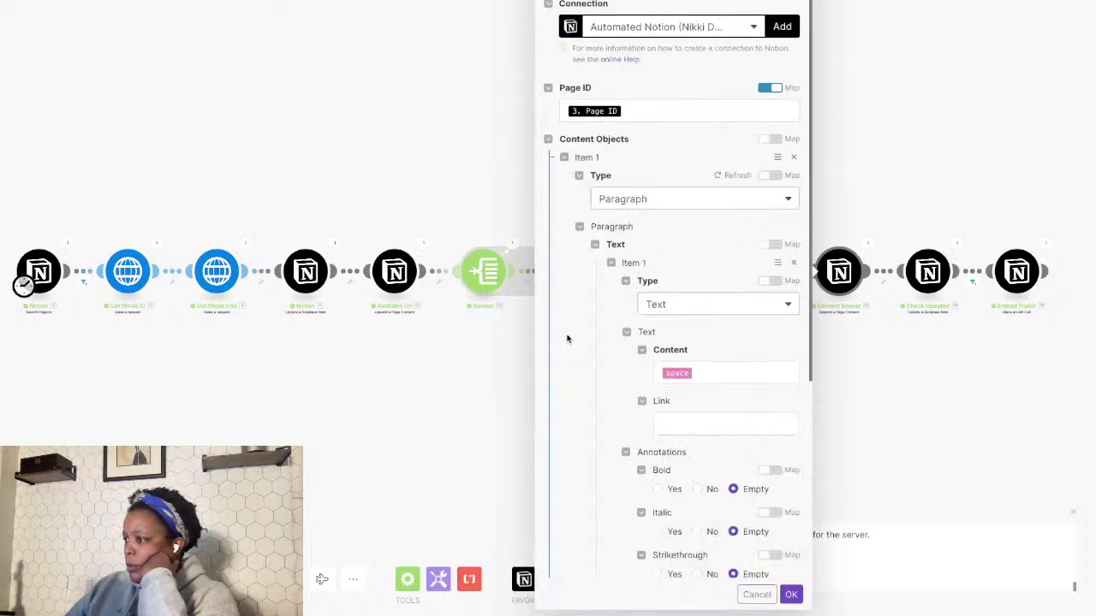
left_click(793, 595)
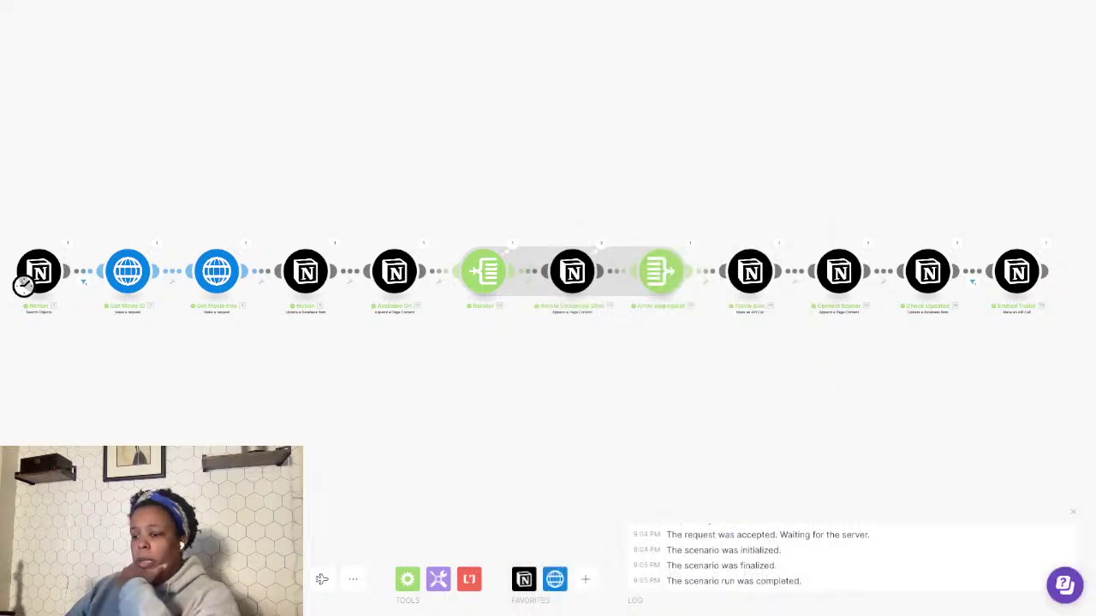
- Run the scenario once, check the first Notion module's output, then go to Notion
left_click(53, 580)
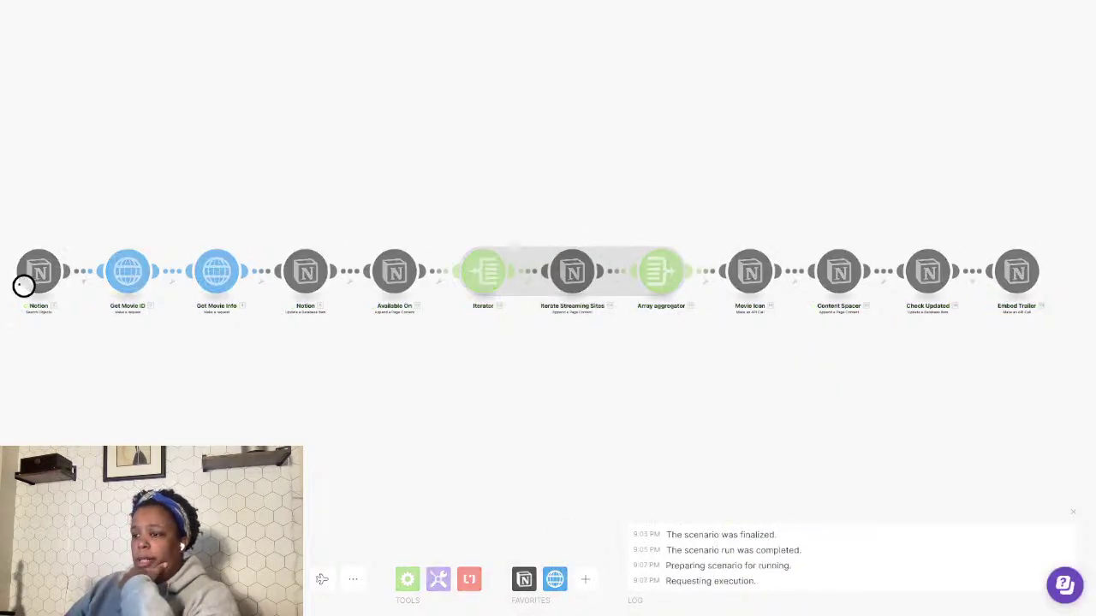
left_click(72, 246)
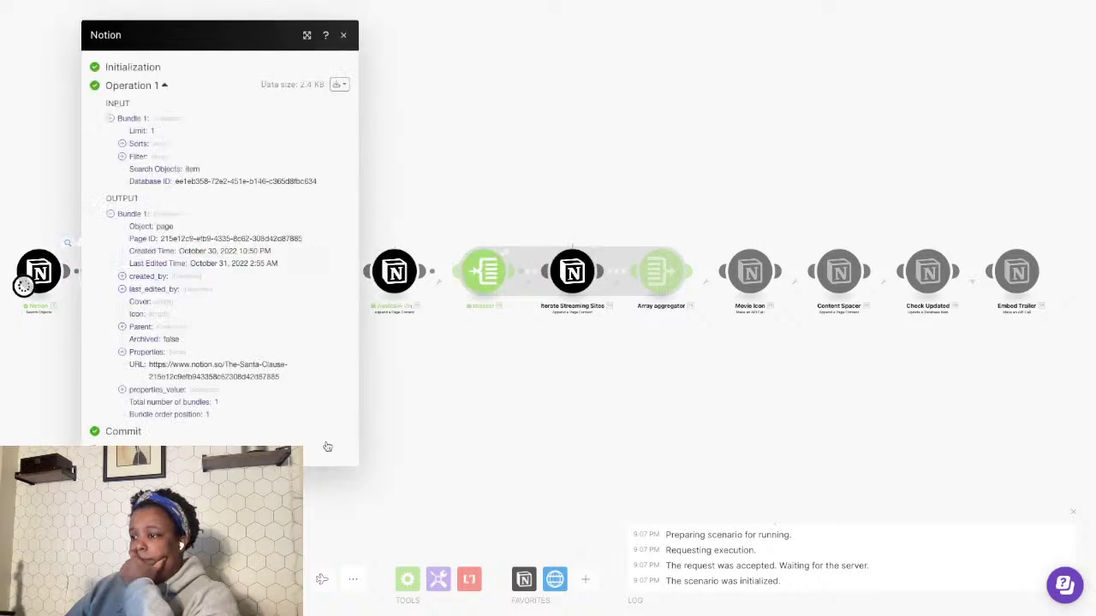
left_click(421, 491)
key("alt+Tab")
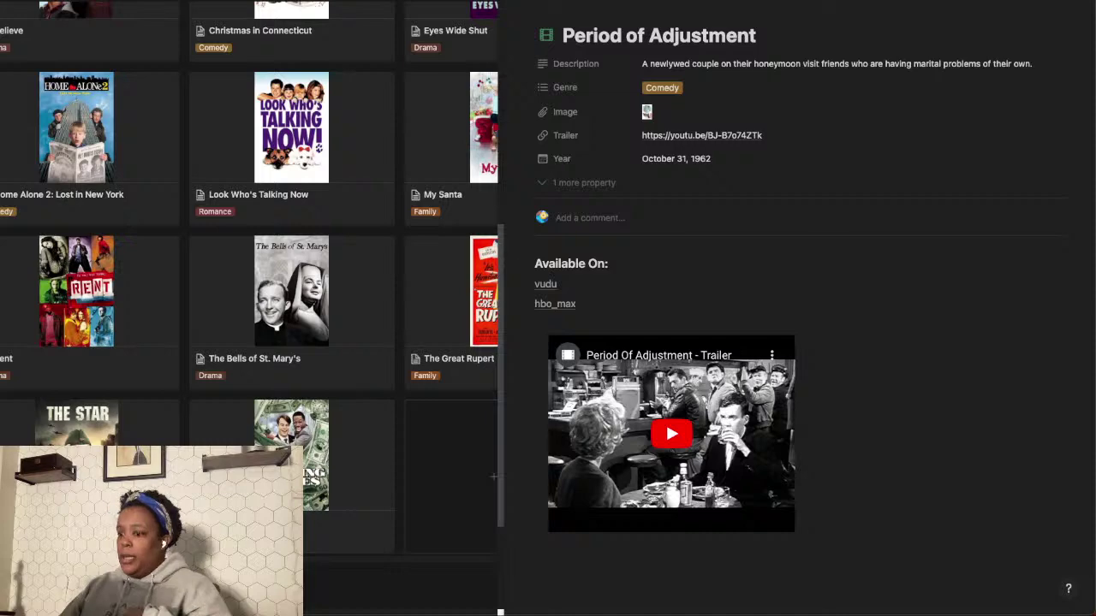
- Open The Santa Clause page, delete its duplicate Available On: heading, and return to Make
key("Escape")
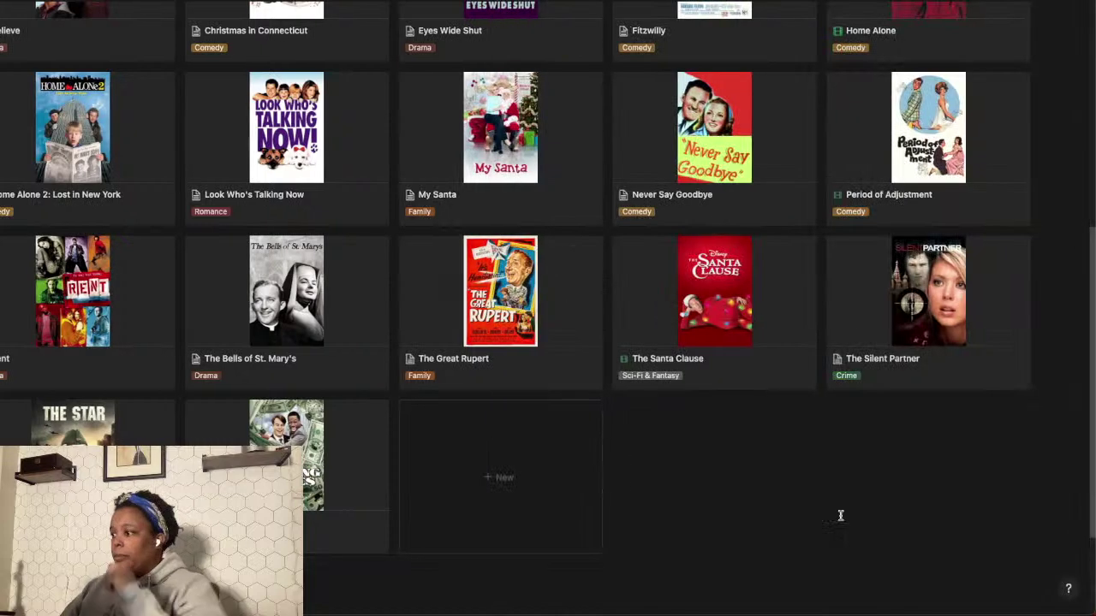
left_click(708, 295)
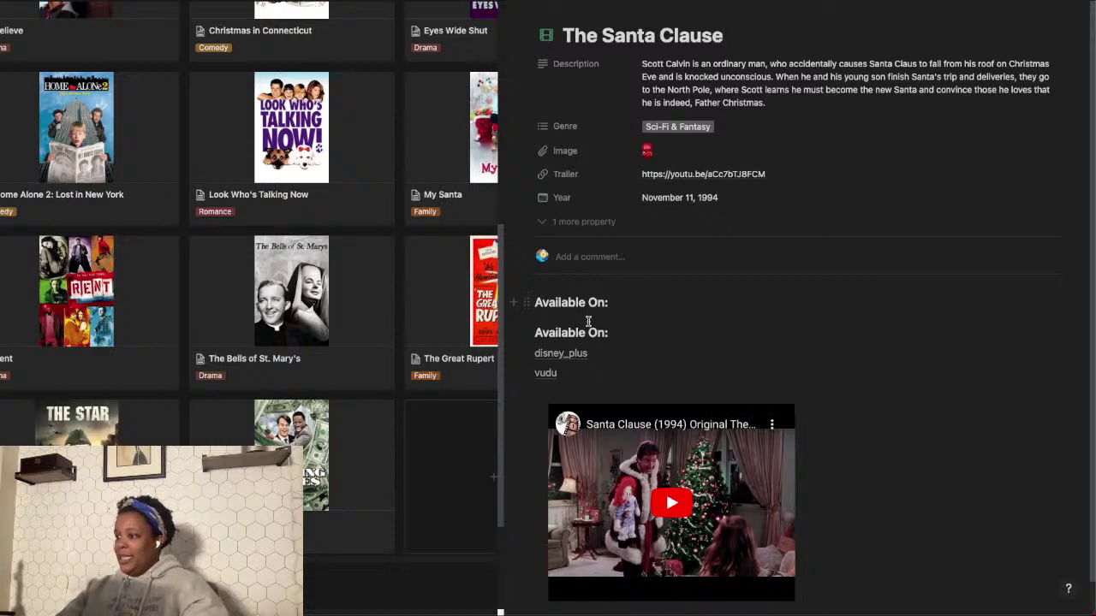
left_click(527, 304)
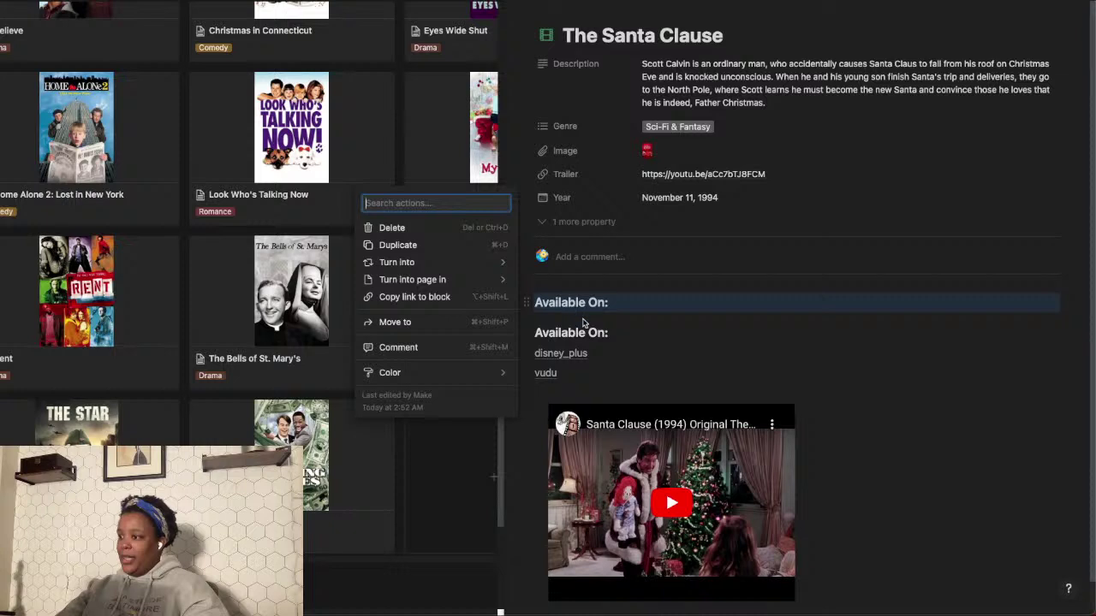
key("Escape")
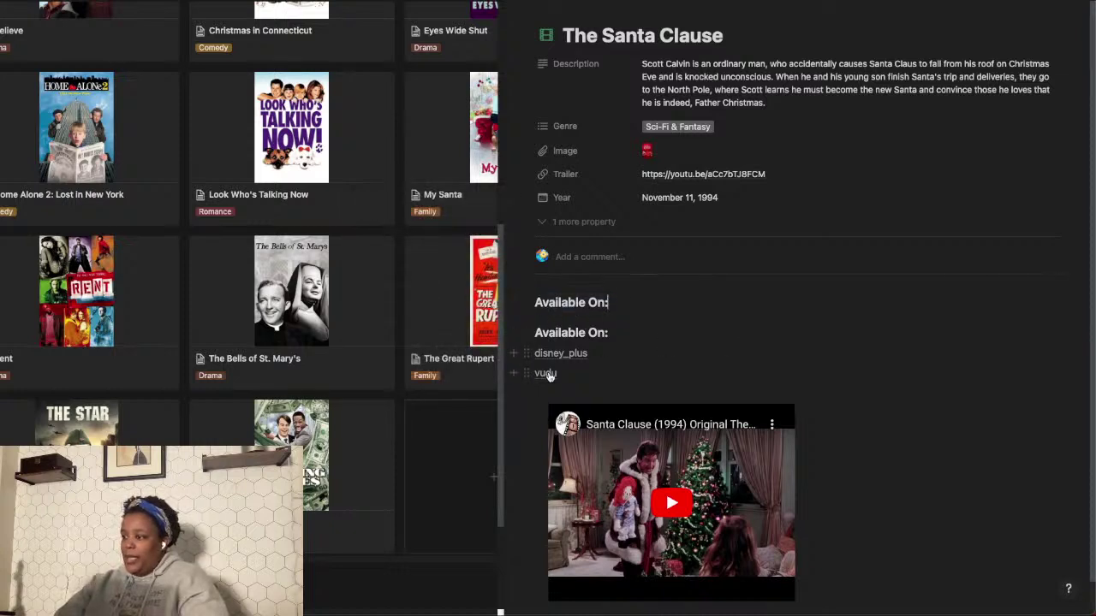
left_click(526, 303)
left_click(416, 229)
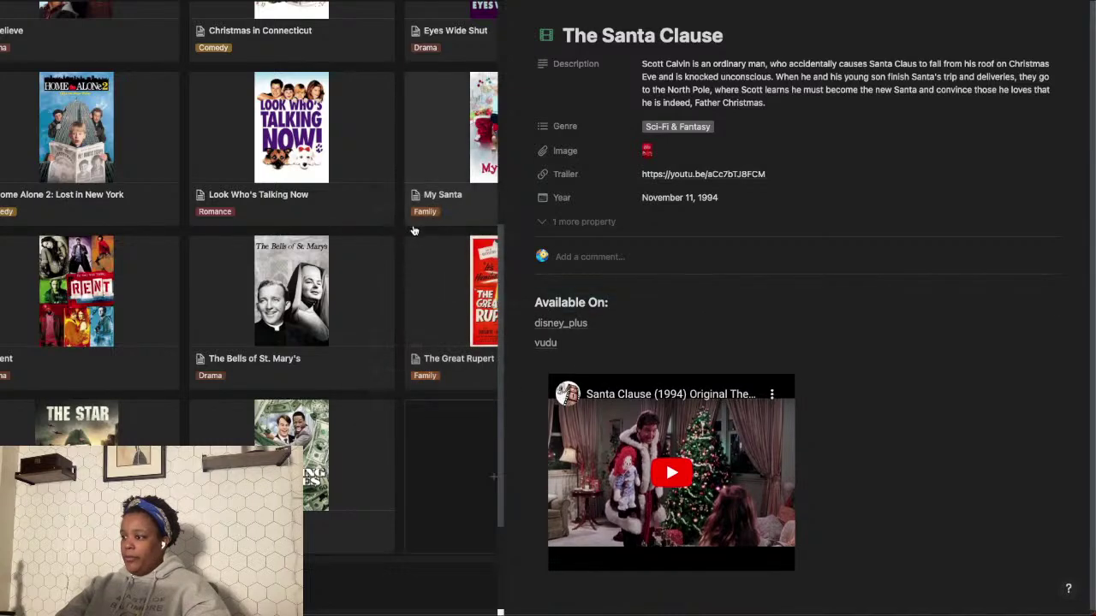
key("ctrl+Right")
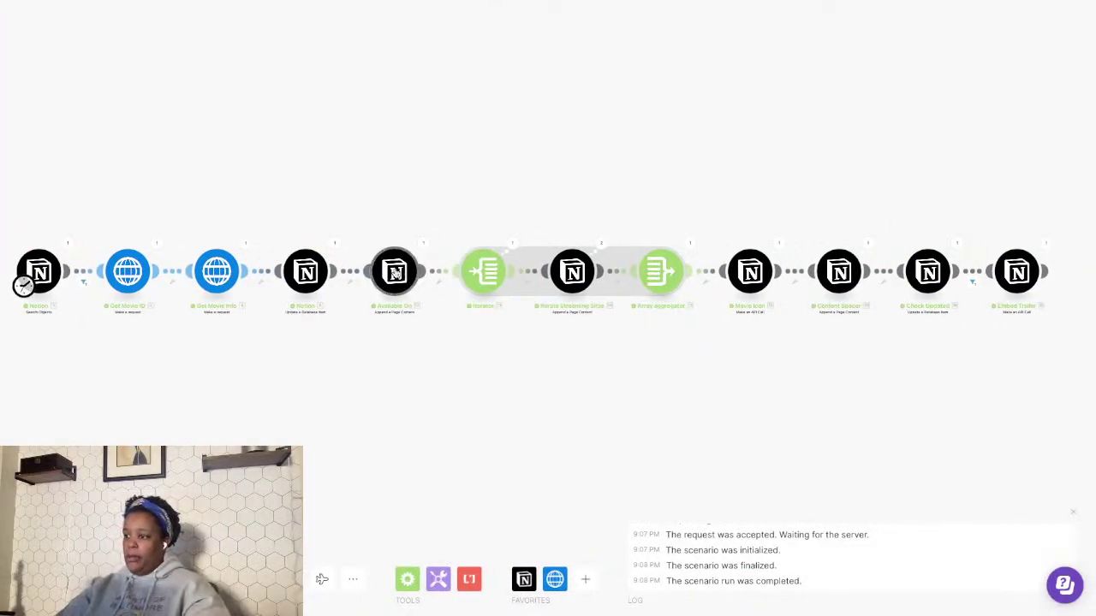
- Delete the Available On module and save the scenario
right_click(394, 272)
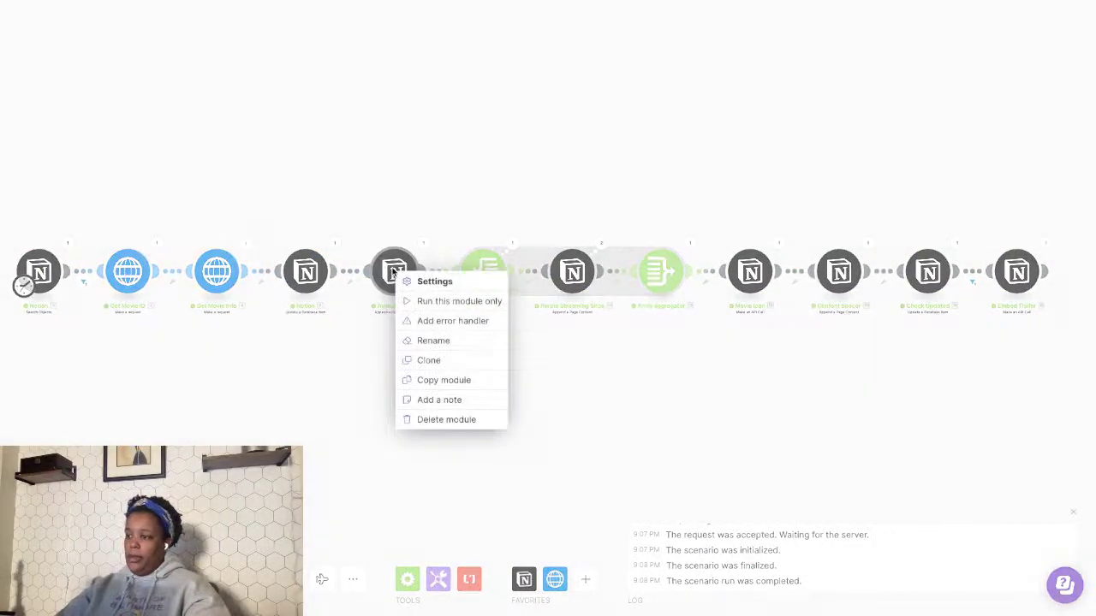
left_click(429, 420)
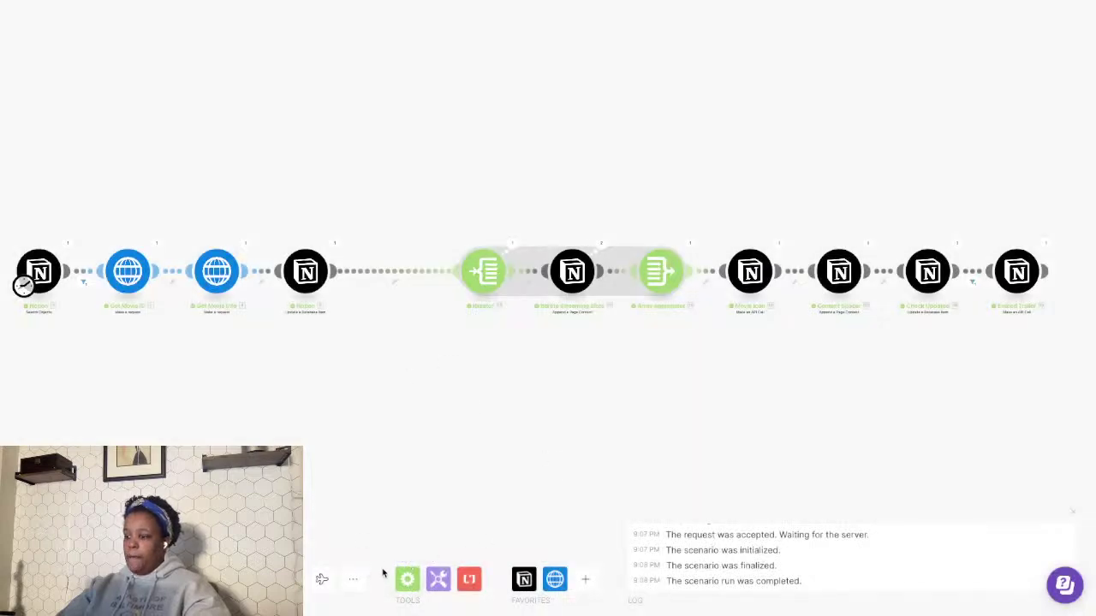
key("ctrl+s")
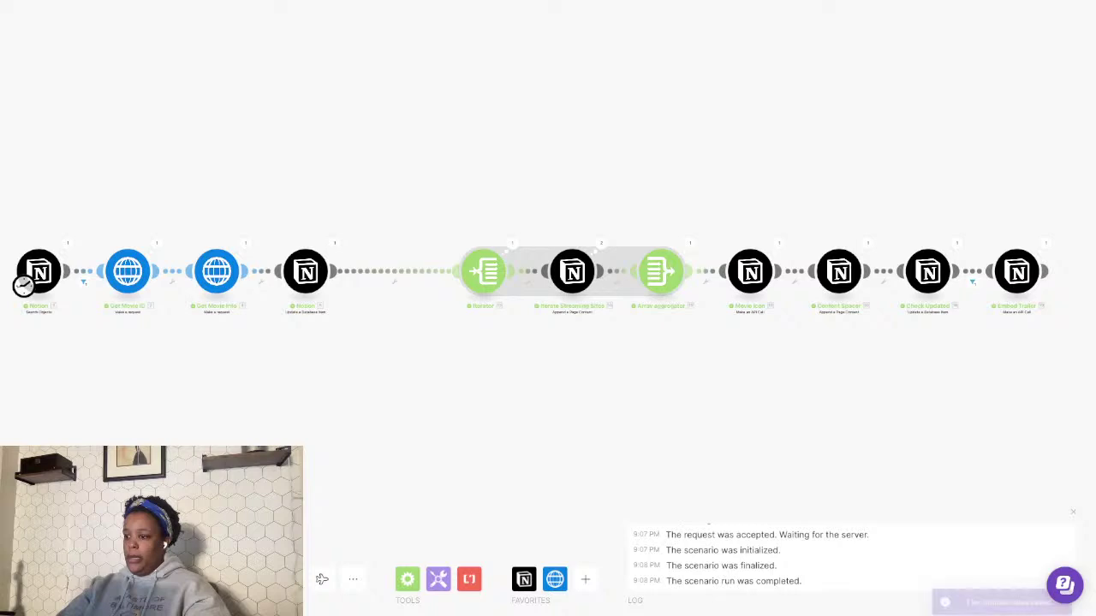
- Auto-align the modules, run the scenario once, and view the first module's results
left_click(322, 579)
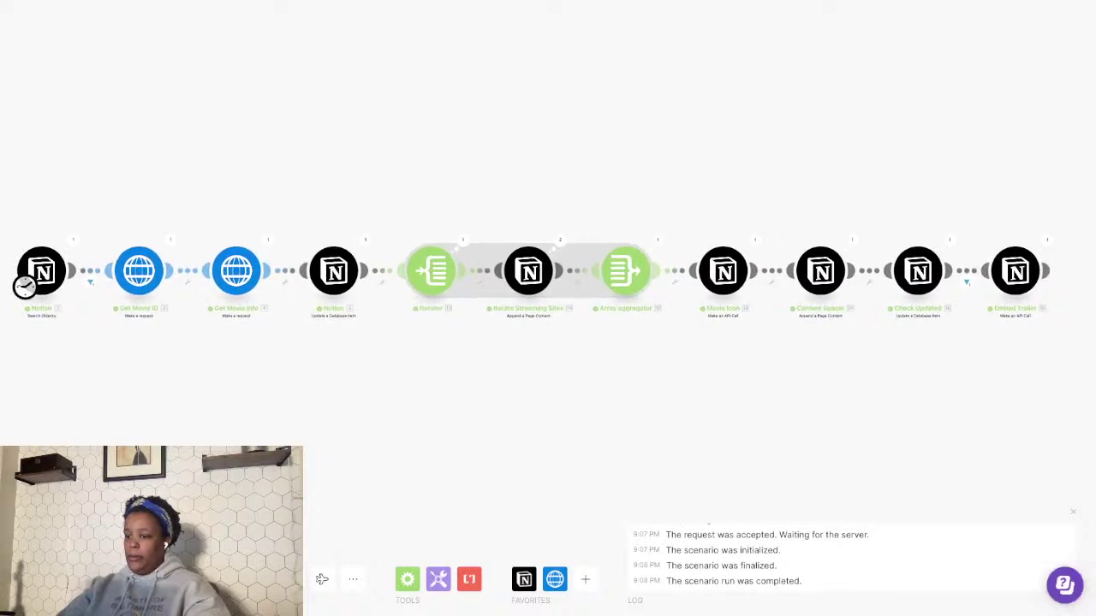
left_click(39, 580)
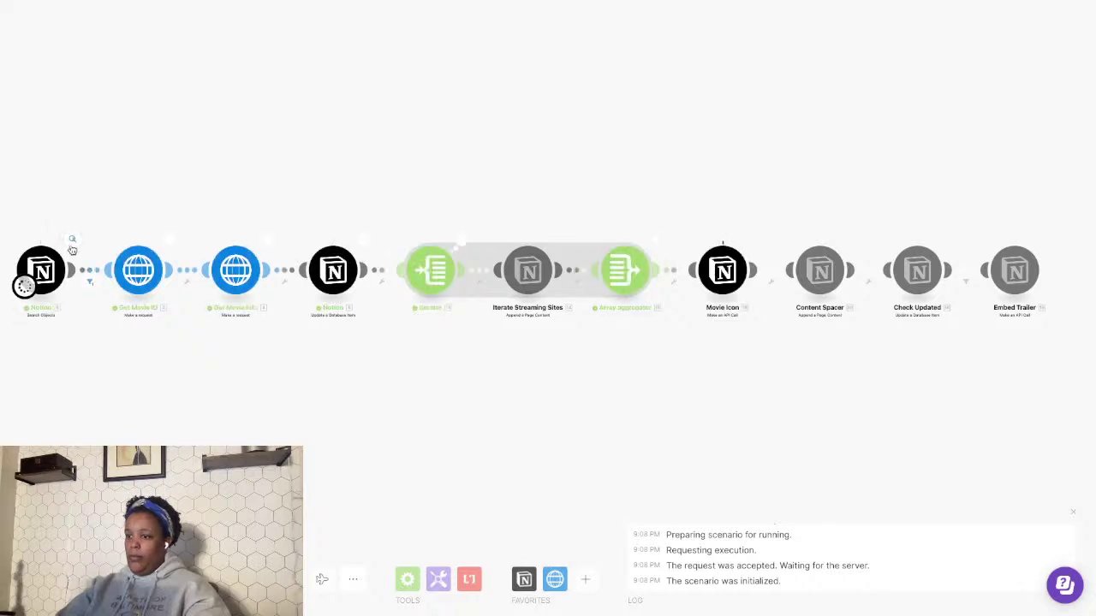
left_click(72, 244)
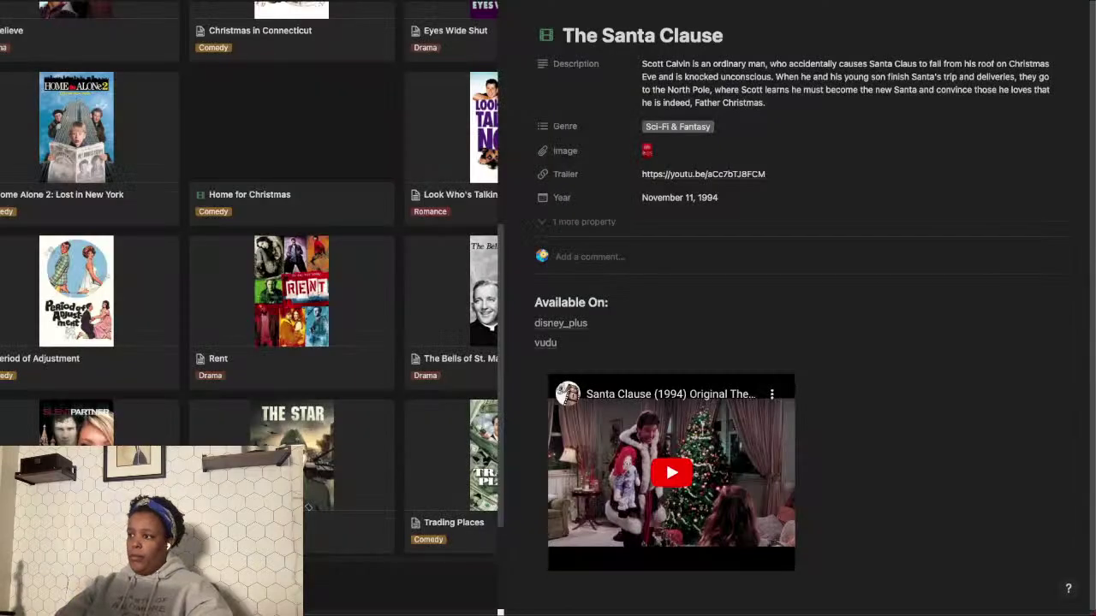
- Open the Home for Christmas page to check the run's results, then return to Make
left_click(350, 134)
left_click(354, 134)
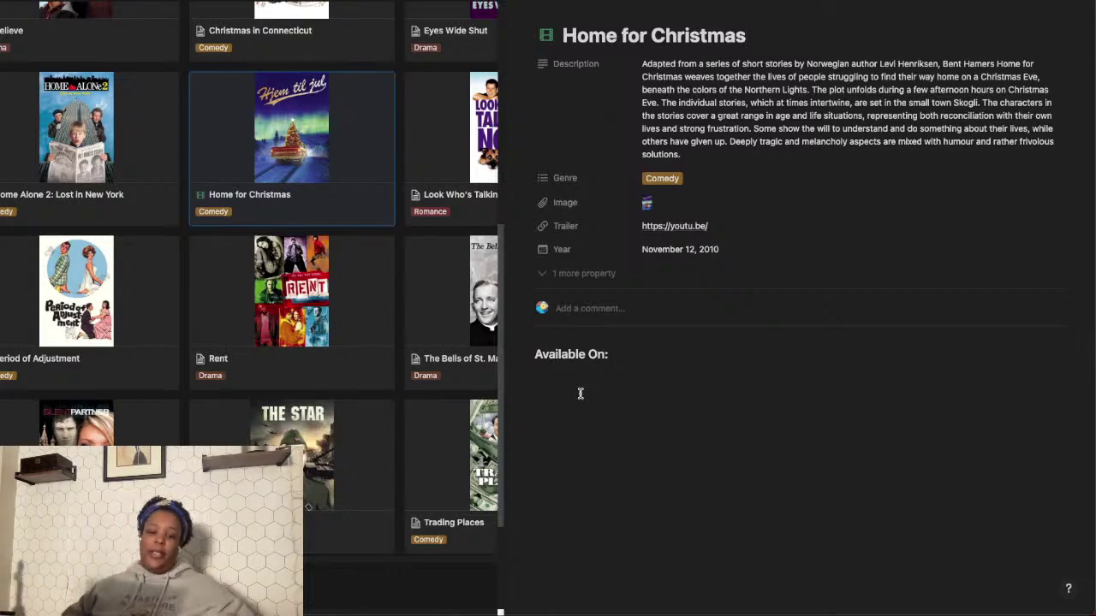
key("super+Tab")
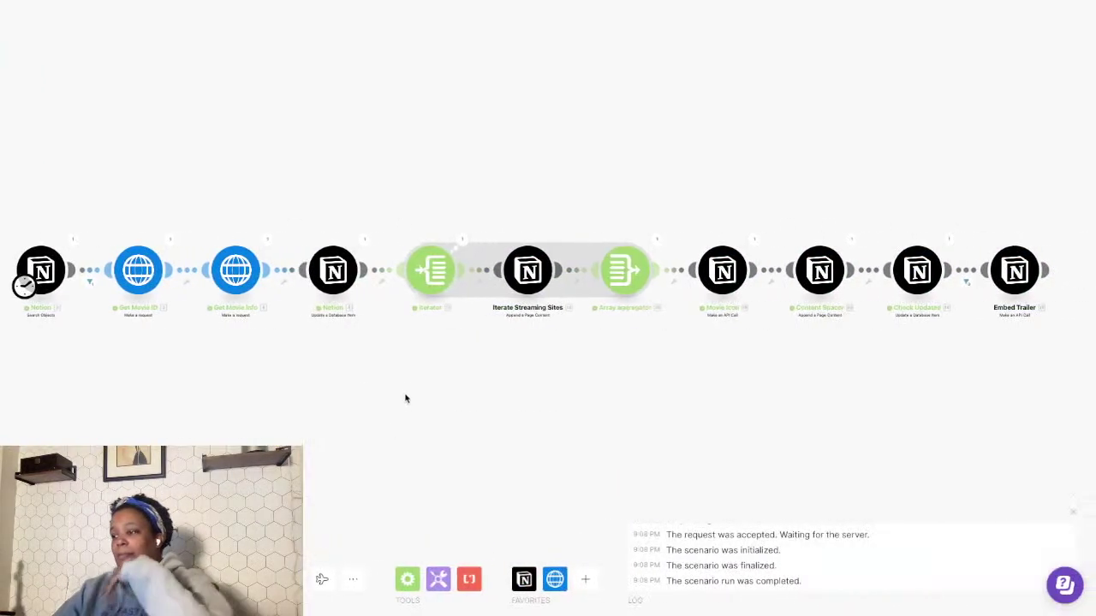
- Inspect the Iterator's run results and close the output details
right_click(409, 385)
left_click(383, 370)
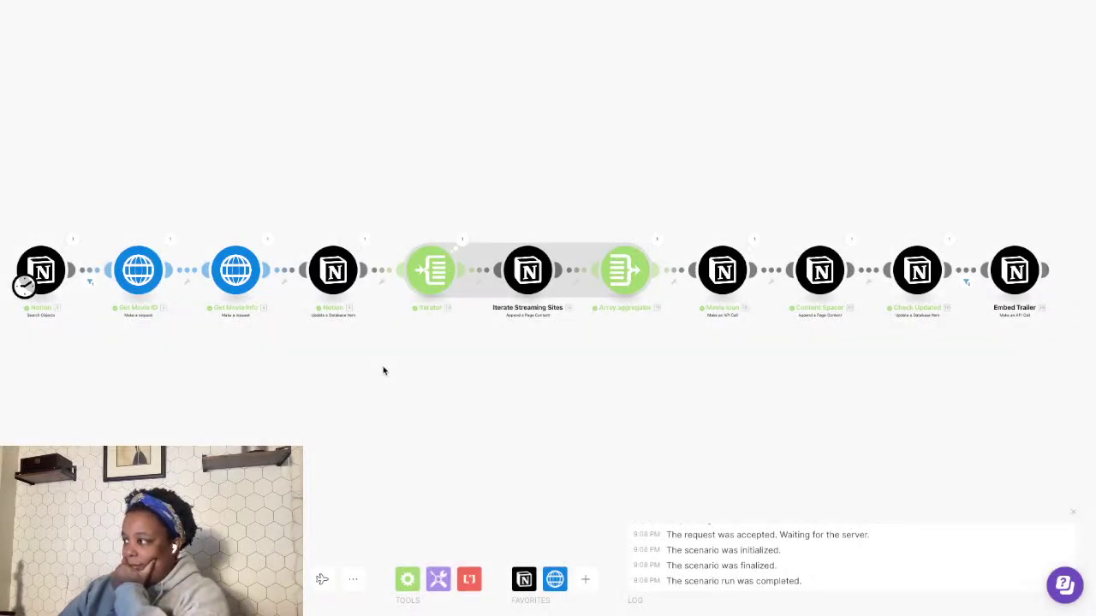
left_click(464, 243)
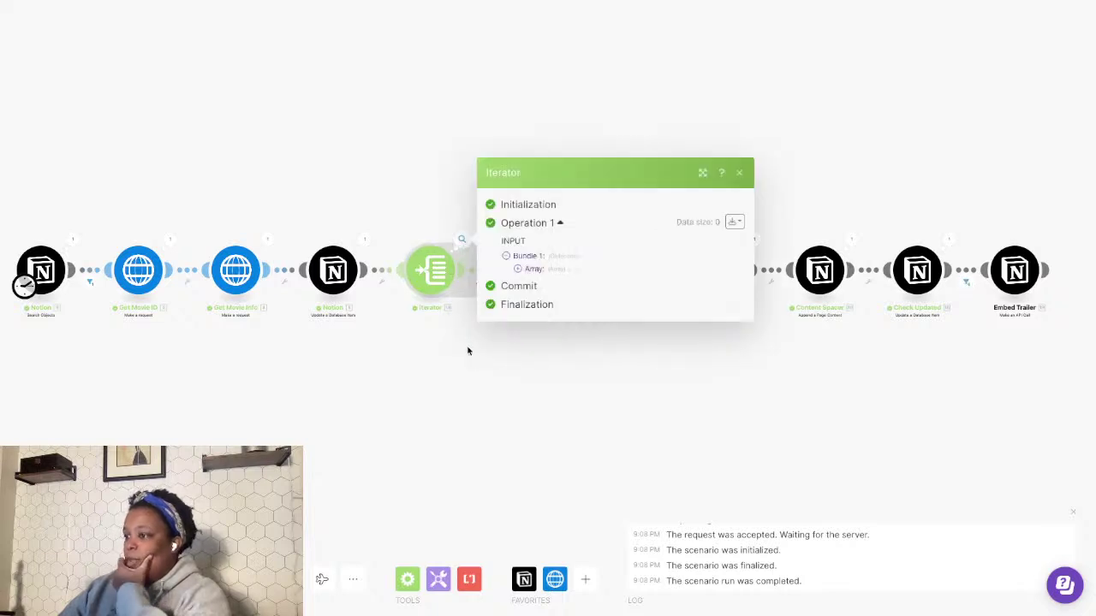
left_click(464, 374)
left_click(462, 242)
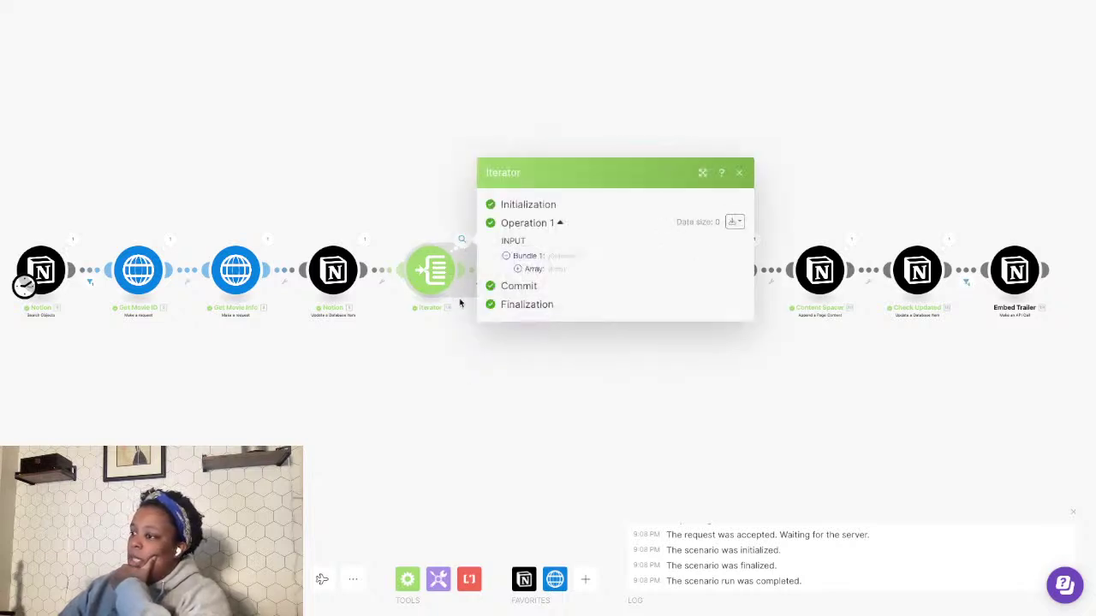
left_click(454, 439)
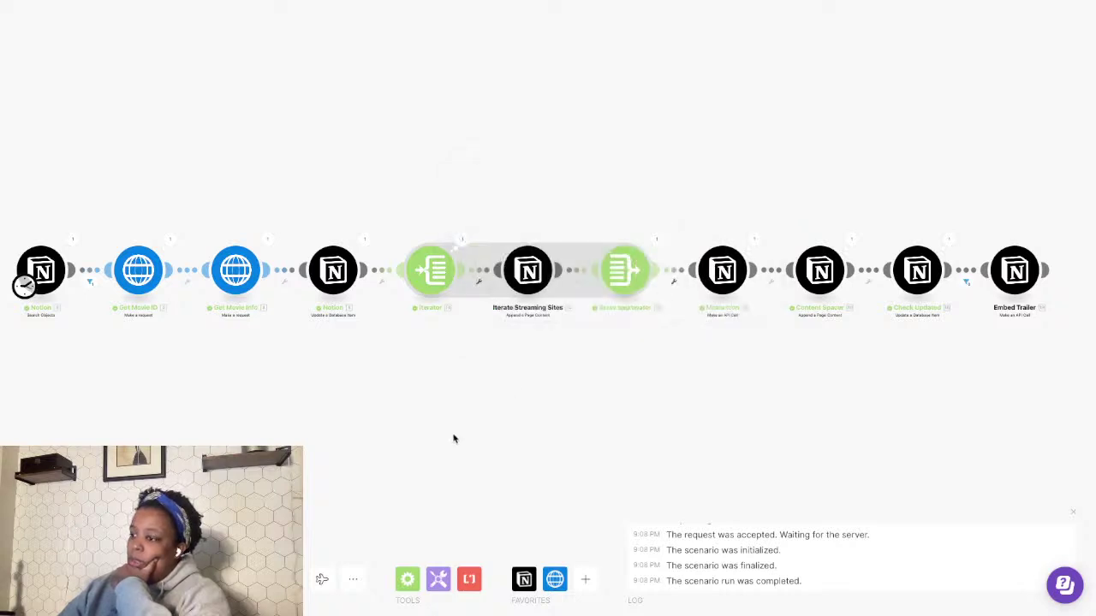
- Review the Update a Database Item module's field mappings and close it
left_click(333, 270)
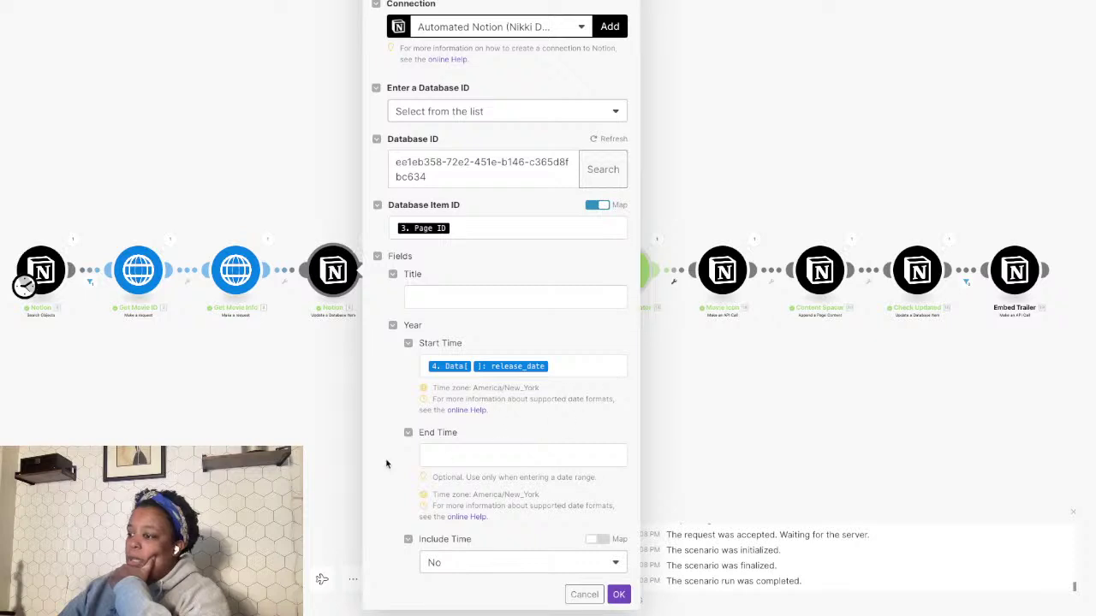
scroll(399, 506, "down", 5)
scroll(398, 505, "down", 1)
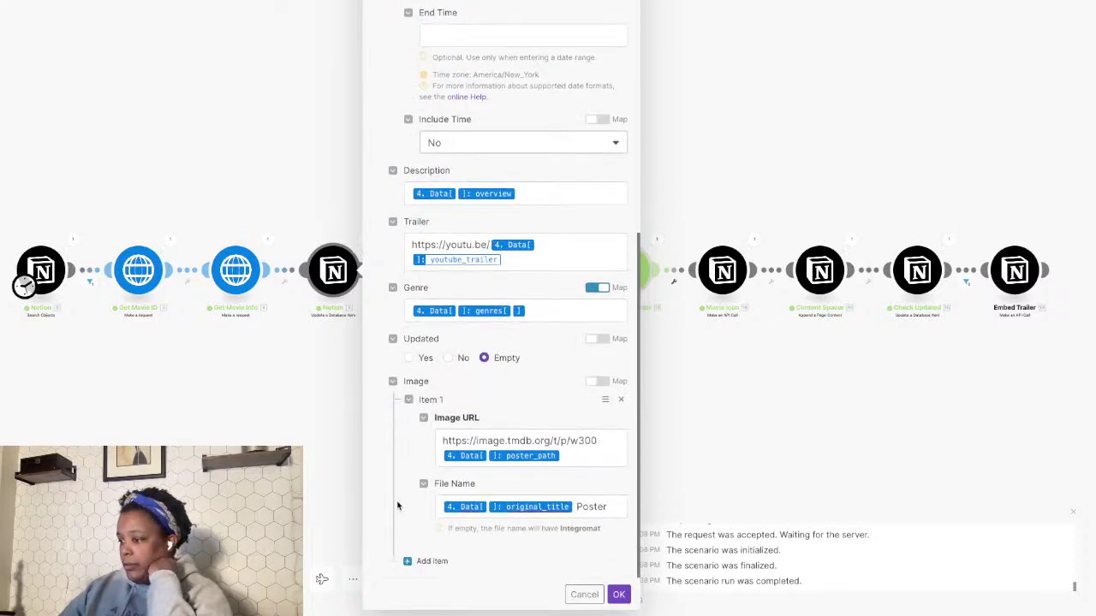
scroll(397, 506, "up", 8)
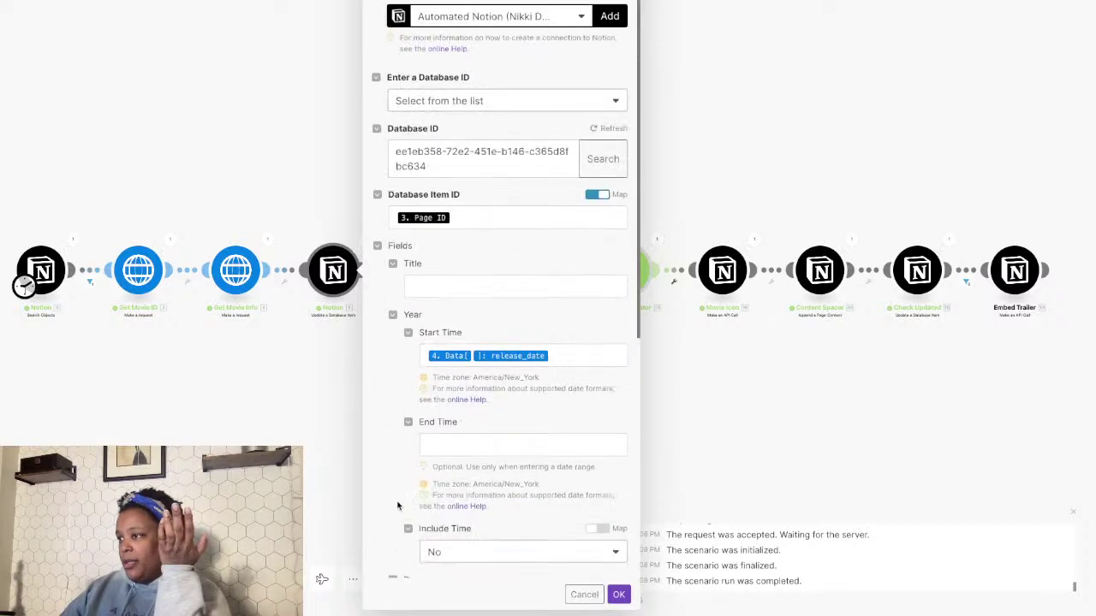
left_click(618, 594)
- Open the Iterate Streaming Sites module and scroll through its paragraph content settings
left_click(538, 268)
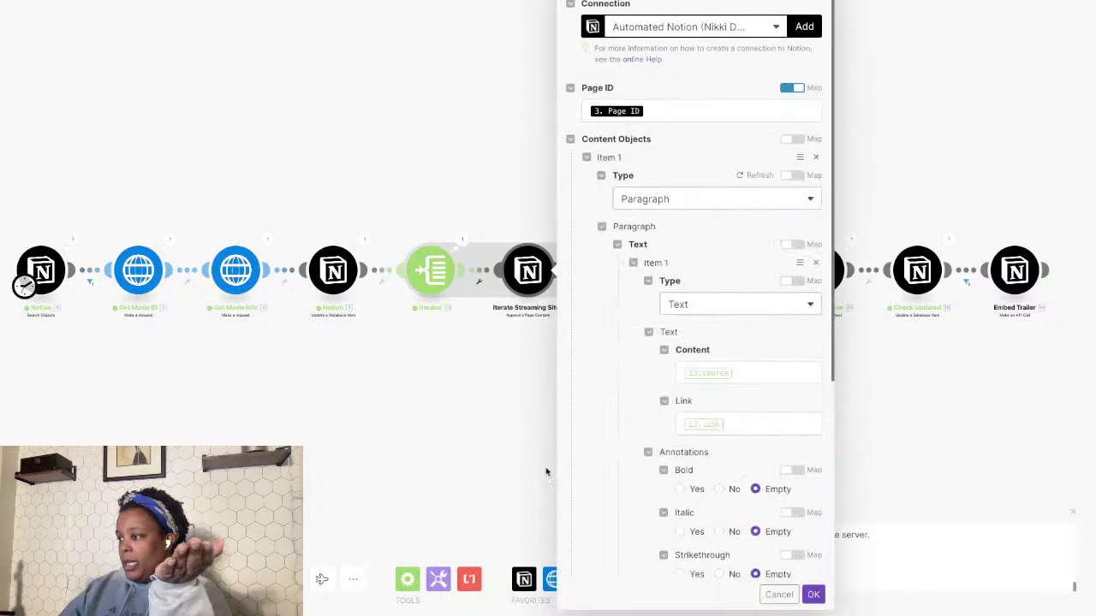
scroll(616, 504, "down", 4)
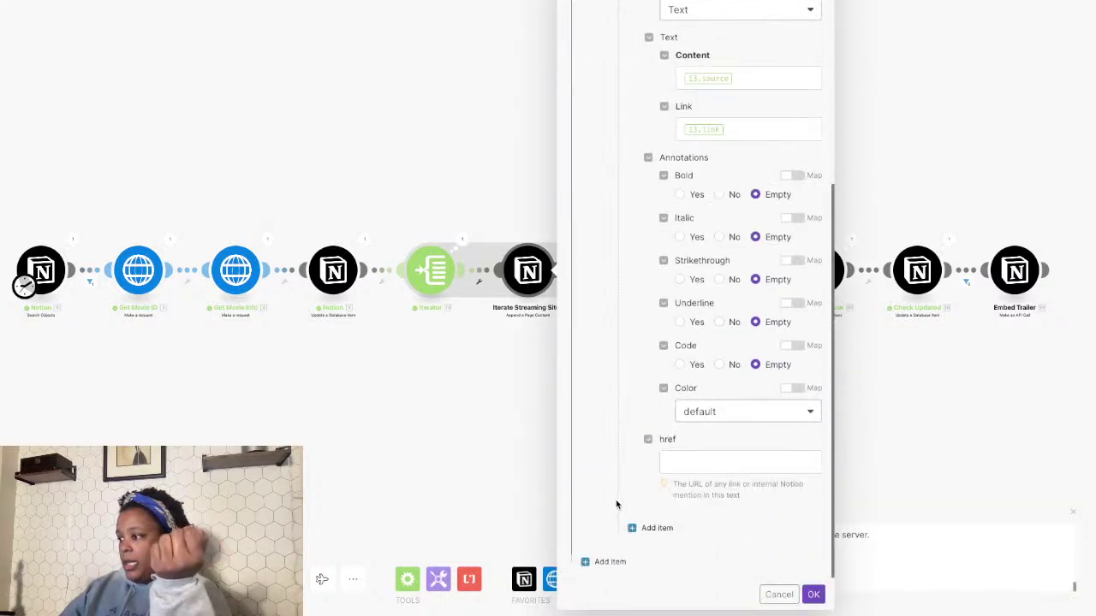
scroll(616, 504, "up", 4)
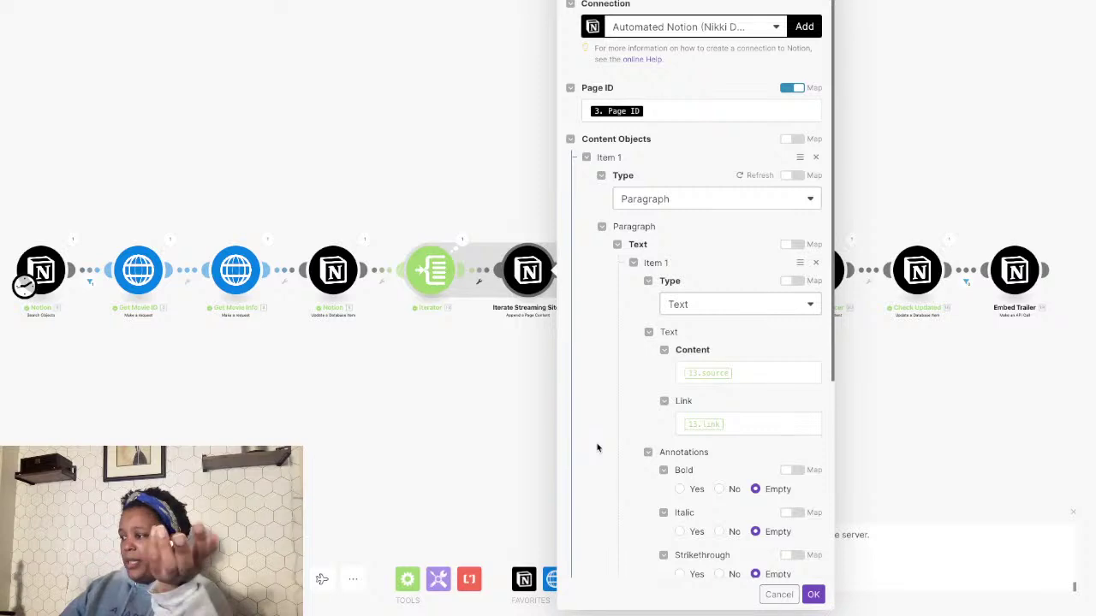
scroll(598, 449, "down", 3)
scroll(598, 452, "down", 1)
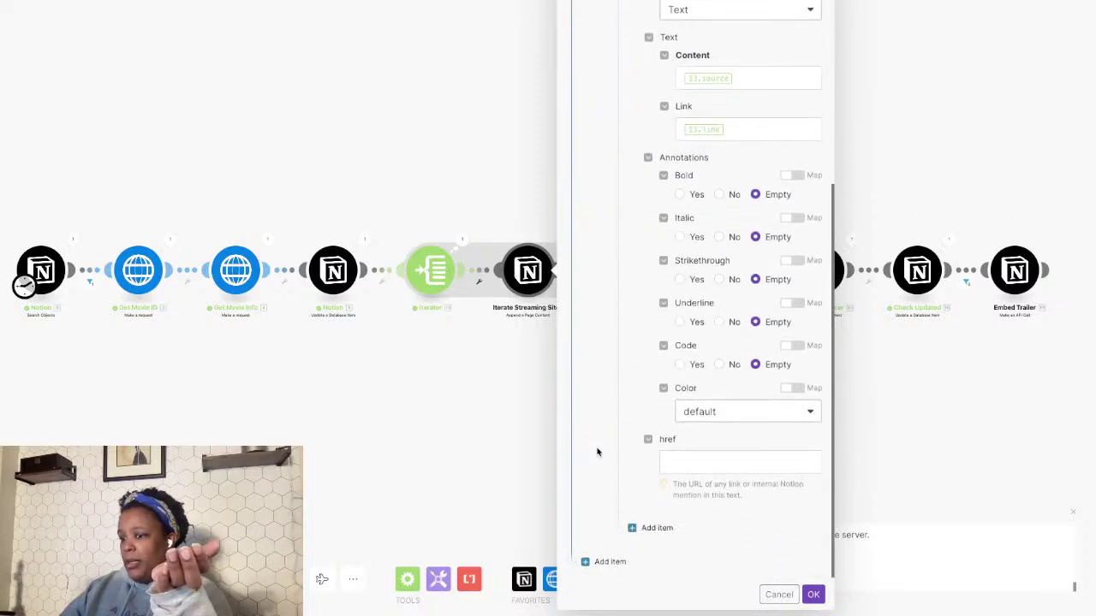
scroll(556, 454, "up", 3)
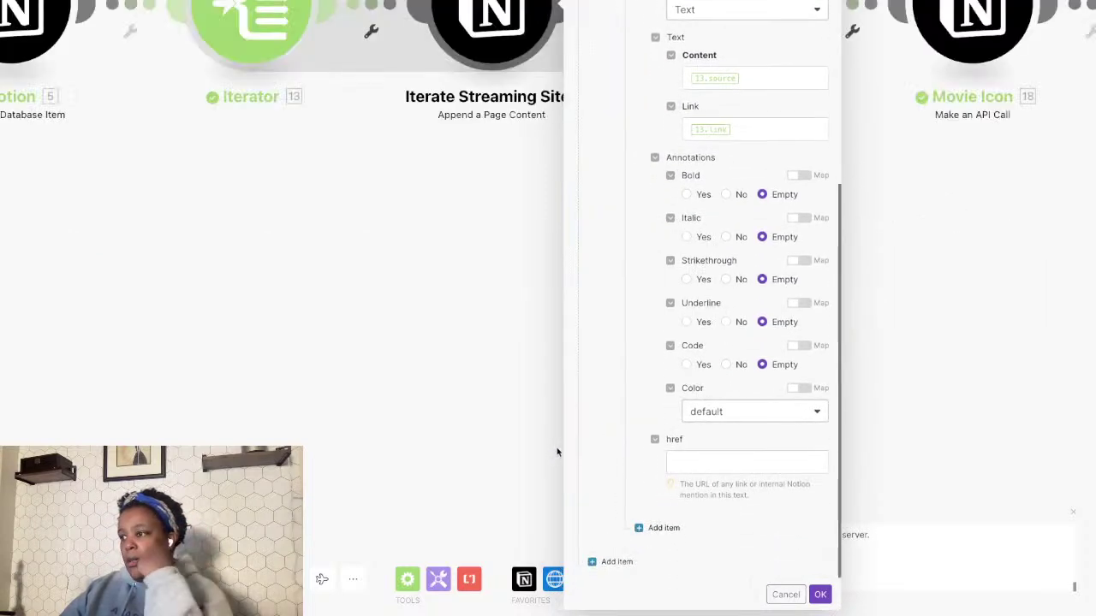
scroll(457, 522, "down", 3)
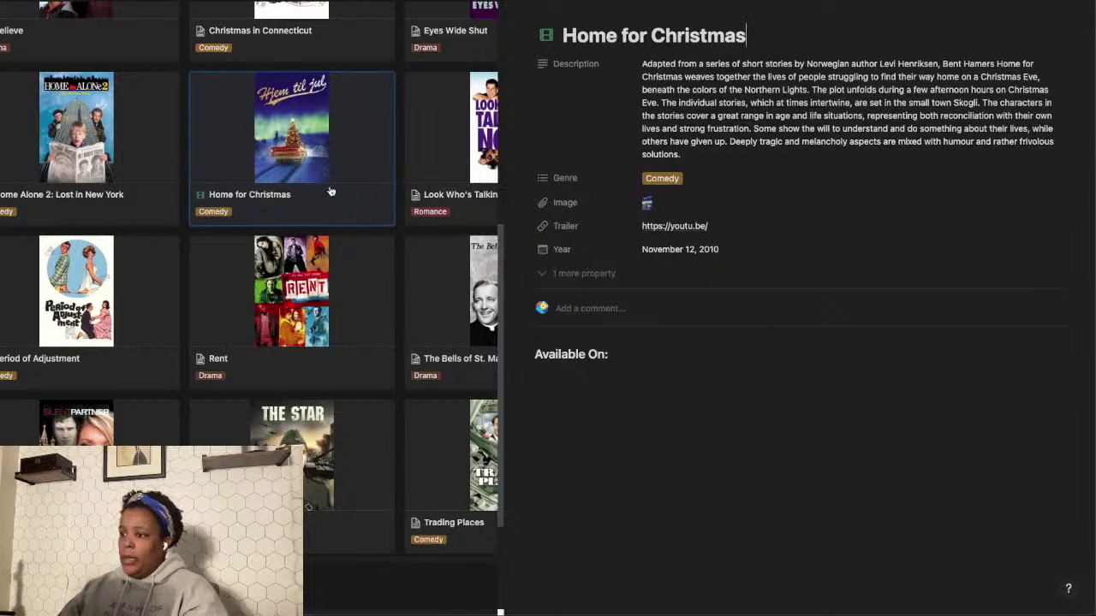
- Check The Santa Clause page's disney_plus and vudu list and trailer, then return to Make
key("Escape")
left_click(929, 291)
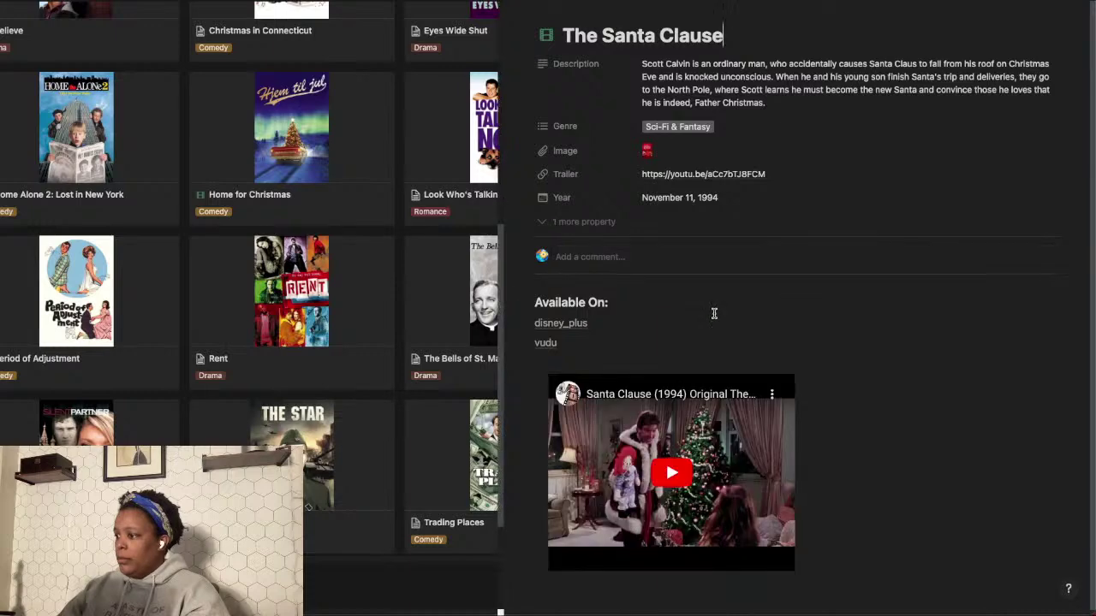
left_click(391, 583)
key("ctrl+Right")
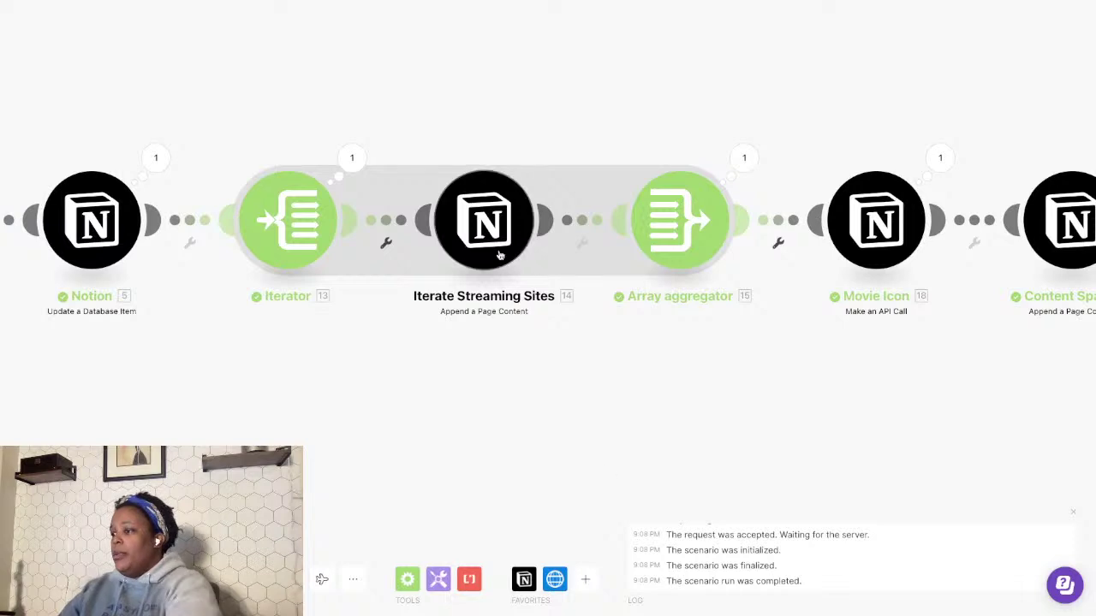
- Open Iterate Streaming Sites and delete its existing Content Objects paragraph item
left_click(458, 233)
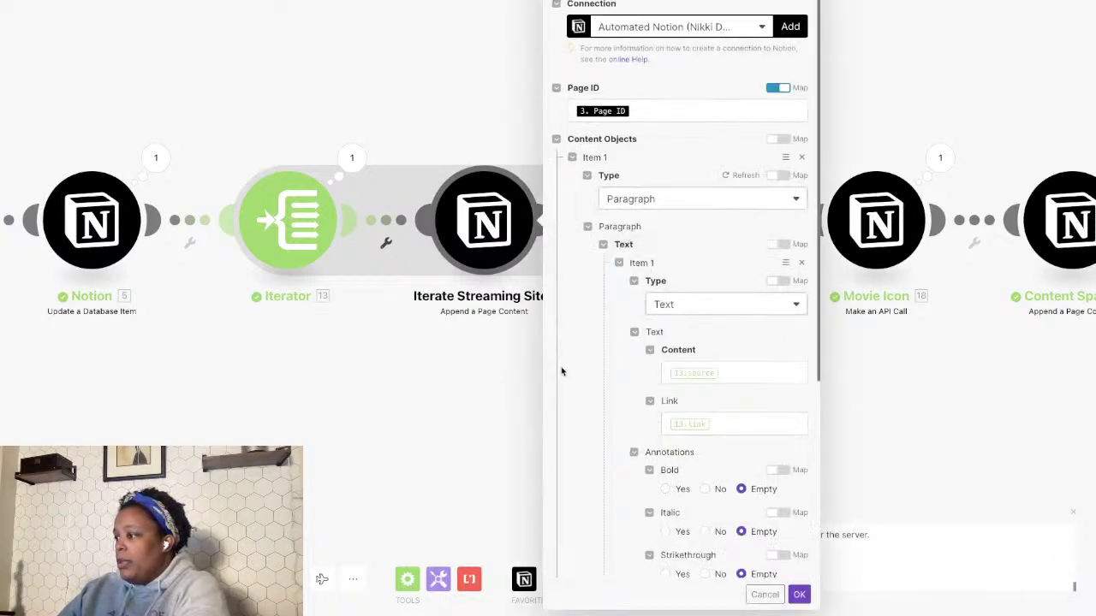
scroll(563, 370, "down", 3)
scroll(562, 370, "down", 1)
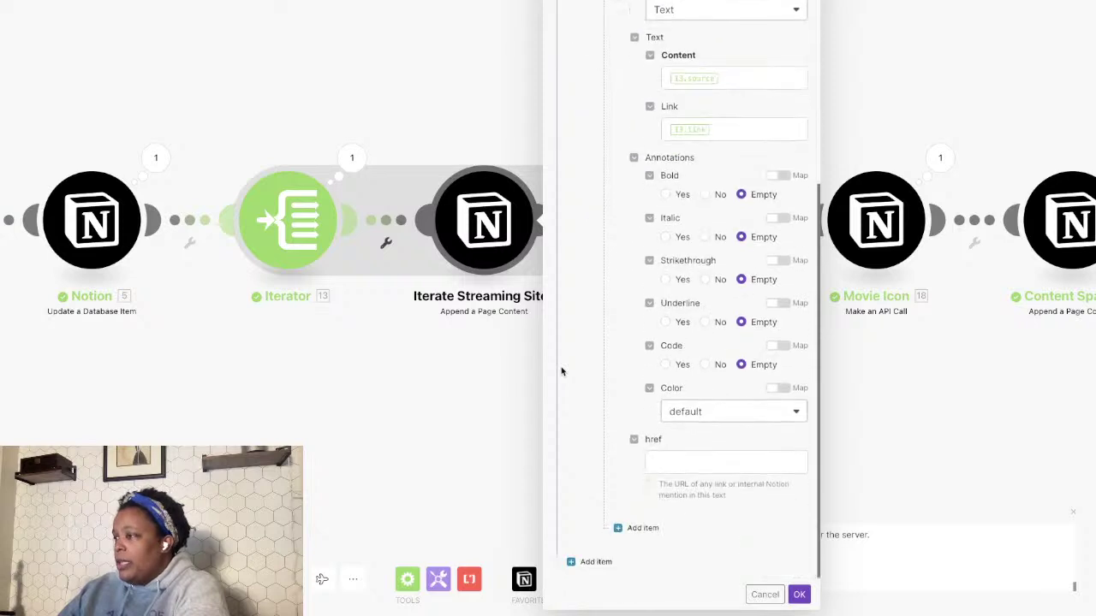
scroll(562, 371, "up", 4)
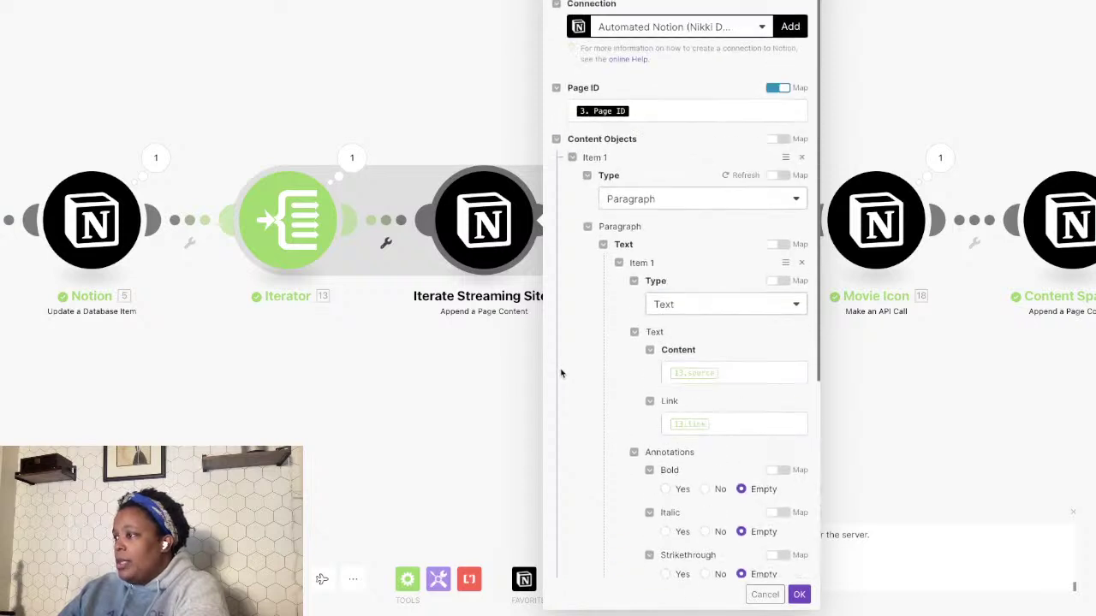
left_click(796, 160)
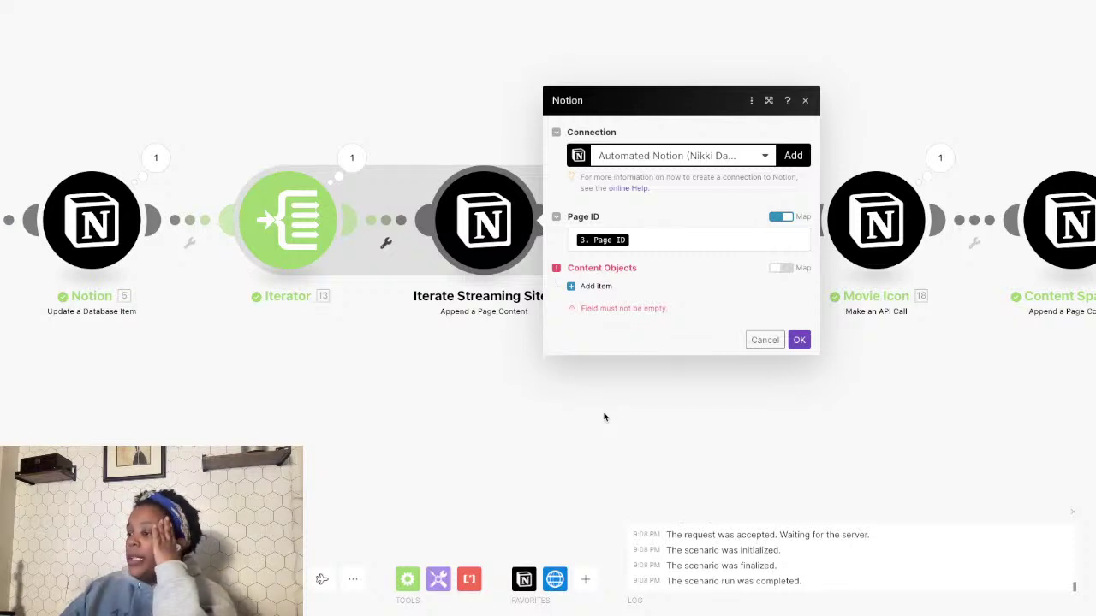
- Check the Page ID mapping, add a new Paragraph item for source and link, and save
left_click(686, 245)
left_click(690, 244)
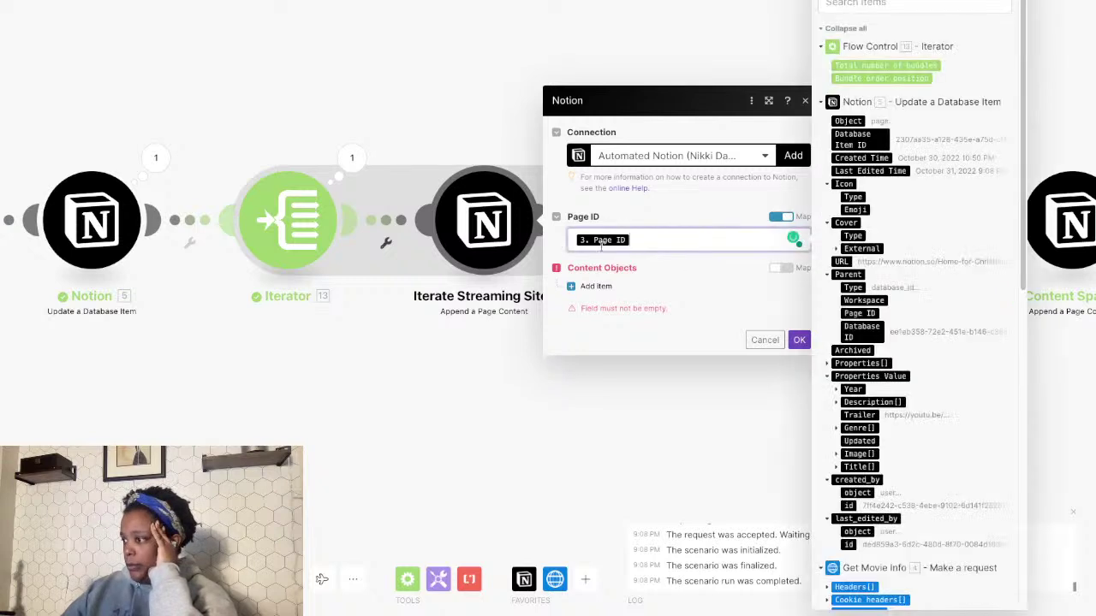
left_click(664, 303)
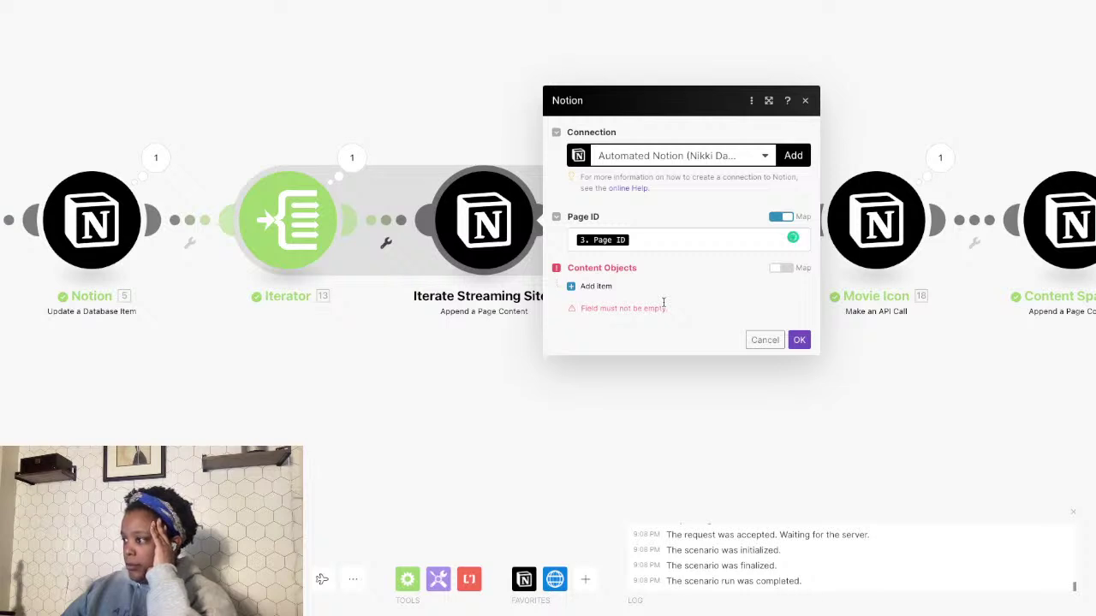
left_click(797, 341)
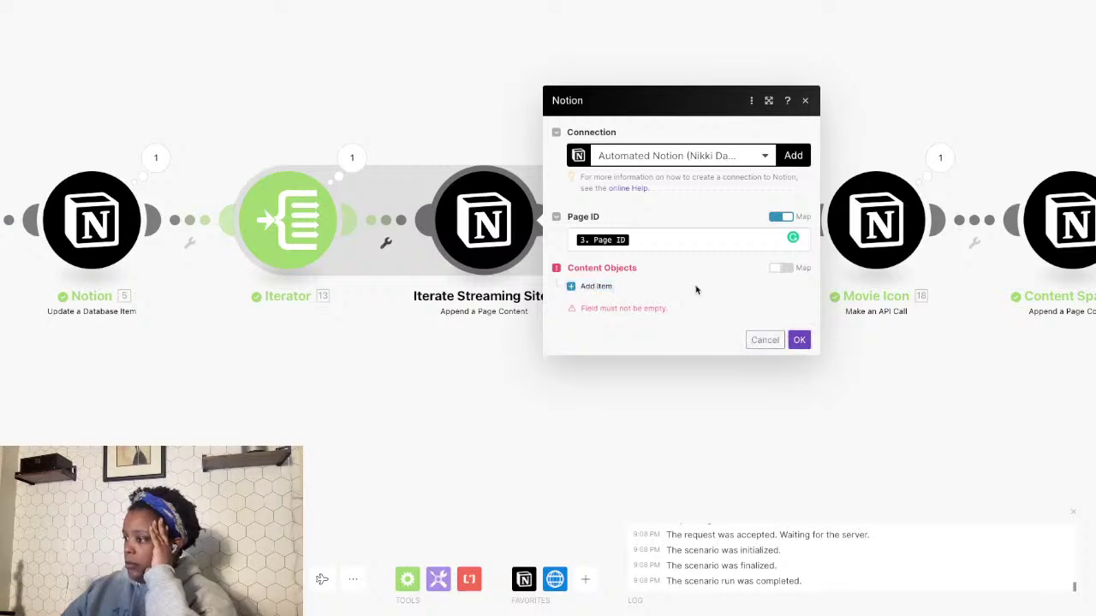
left_click(598, 287)
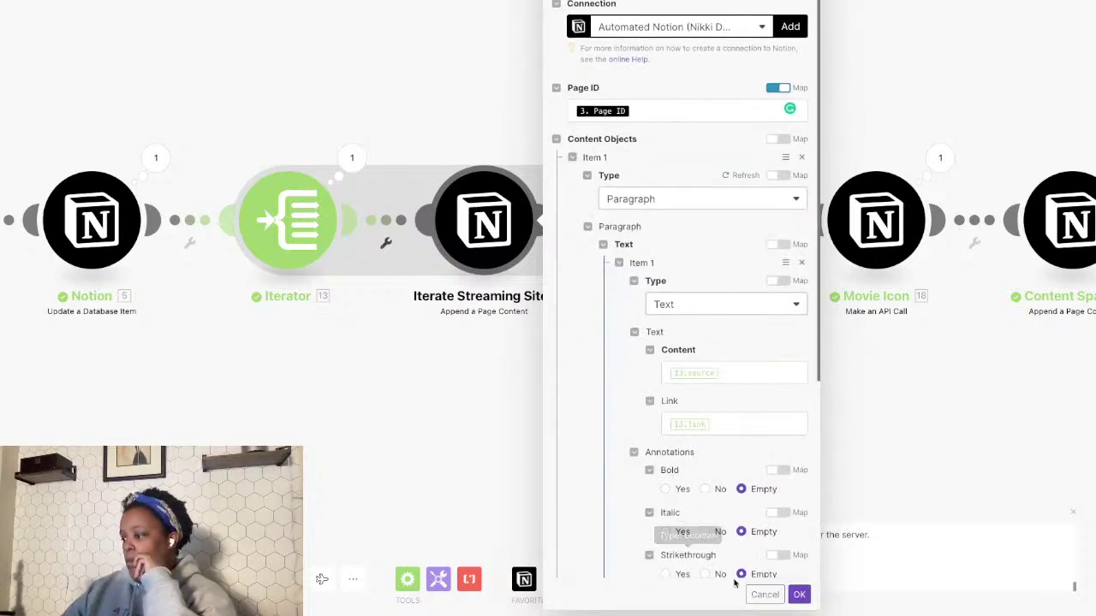
left_click(799, 594)
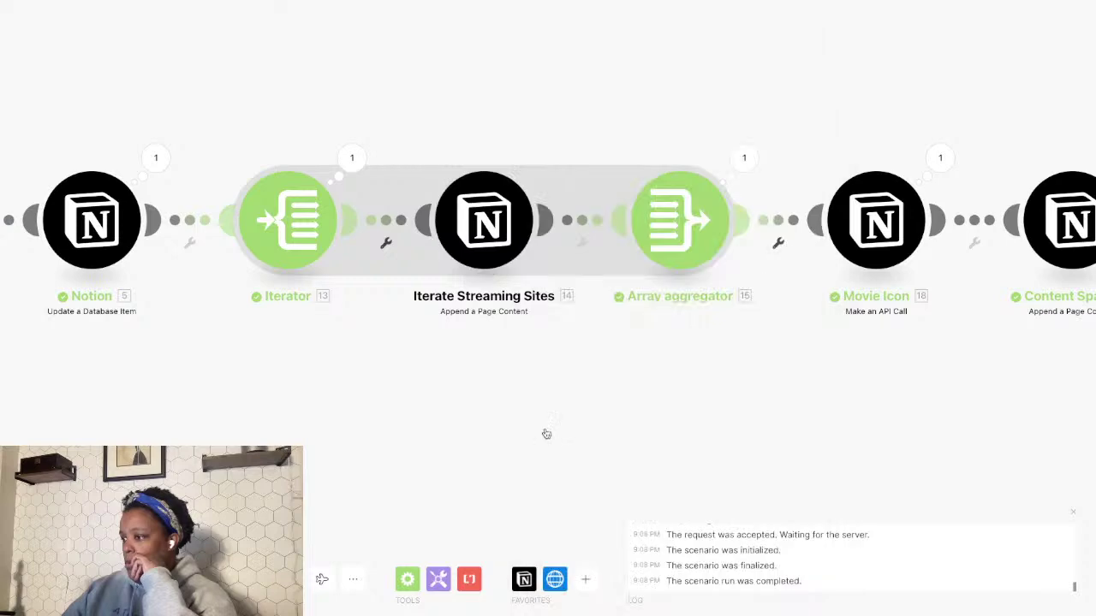
- Bring the whole module chain into view, save the scenario, and run it once more
key("ctrl+Left")
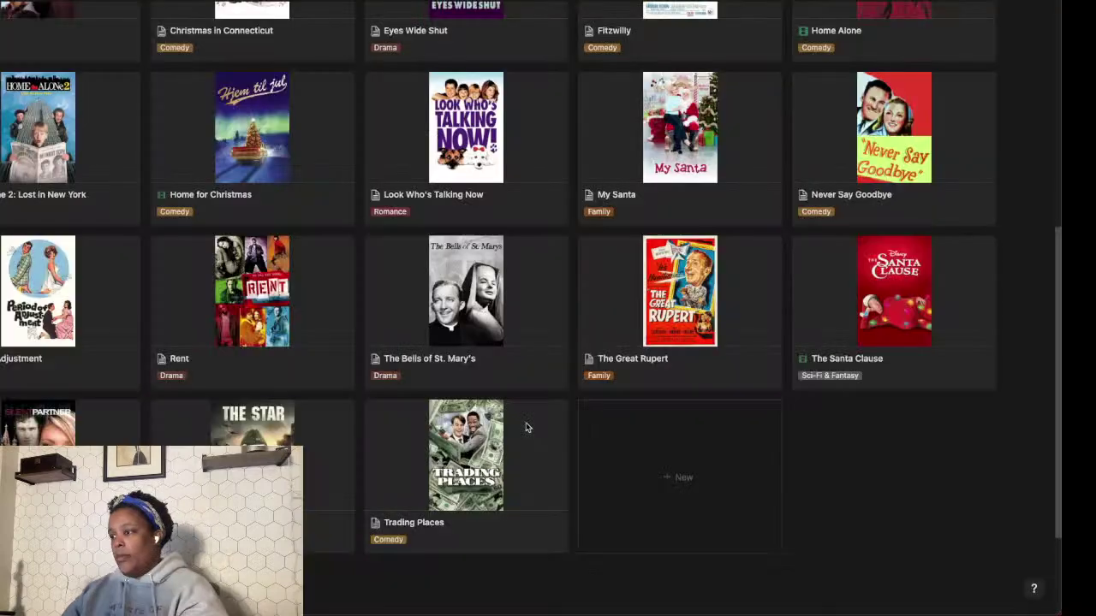
key("ctrl+Right")
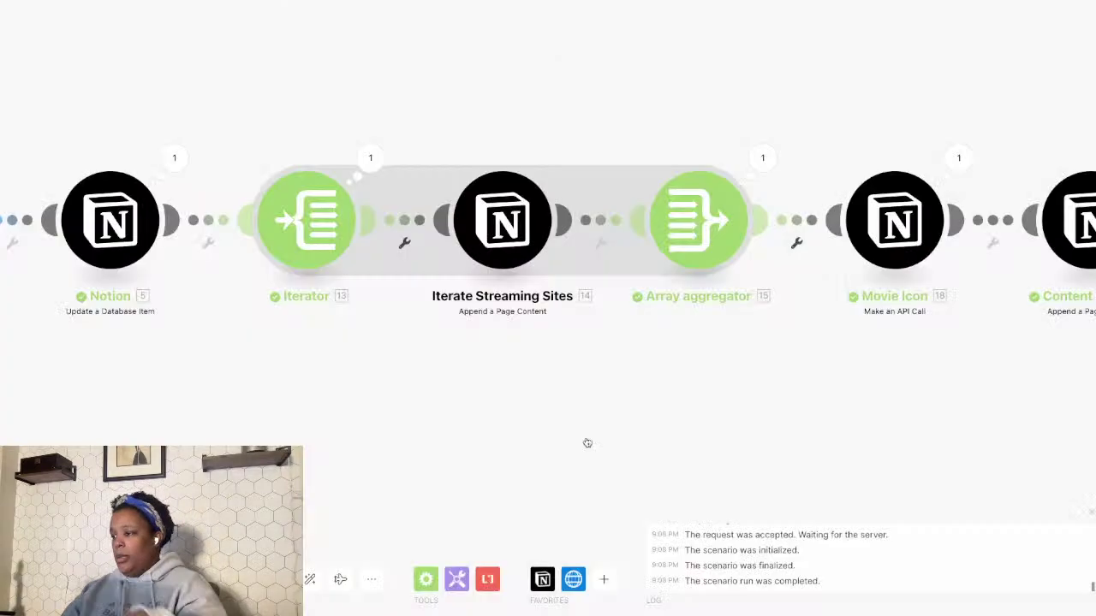
scroll(565, 441, "up", 2)
scroll(564, 440, "down", 4)
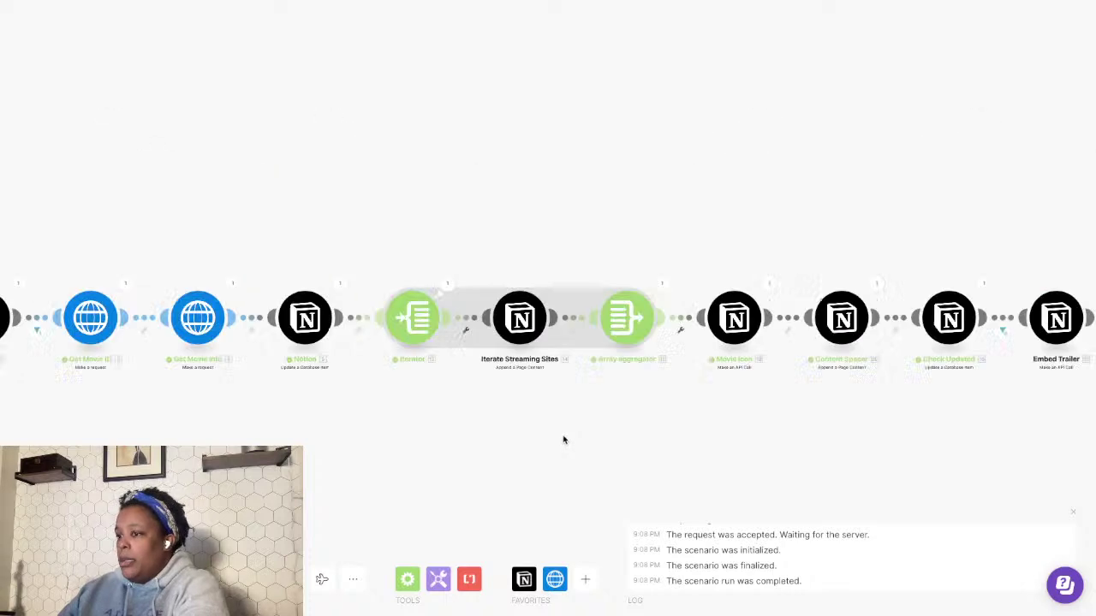
left_click_drag(450, 445, 514, 334)
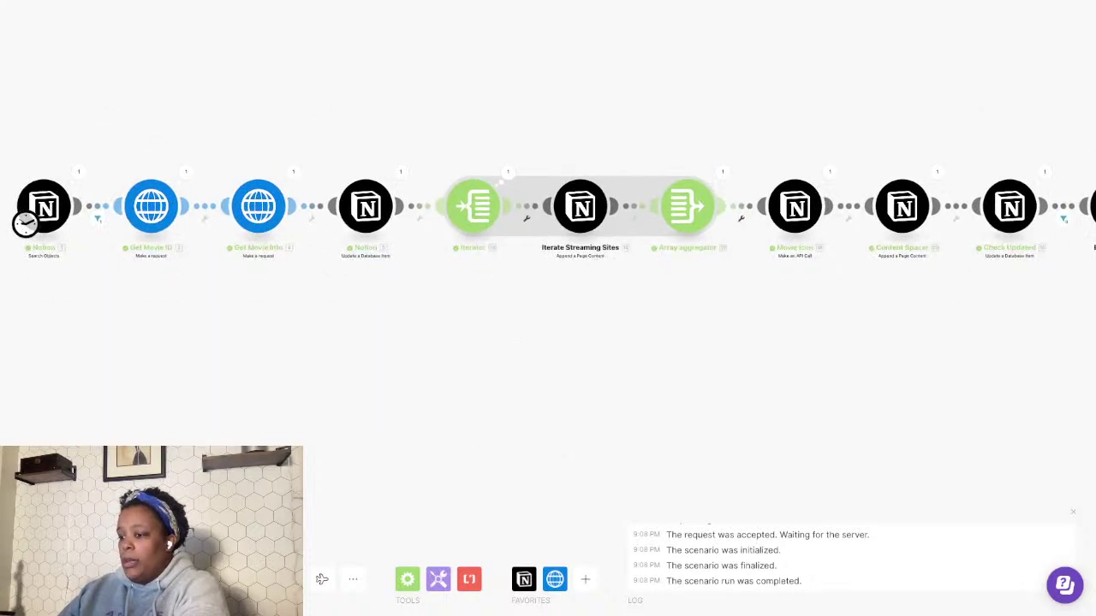
key("ctrl+s")
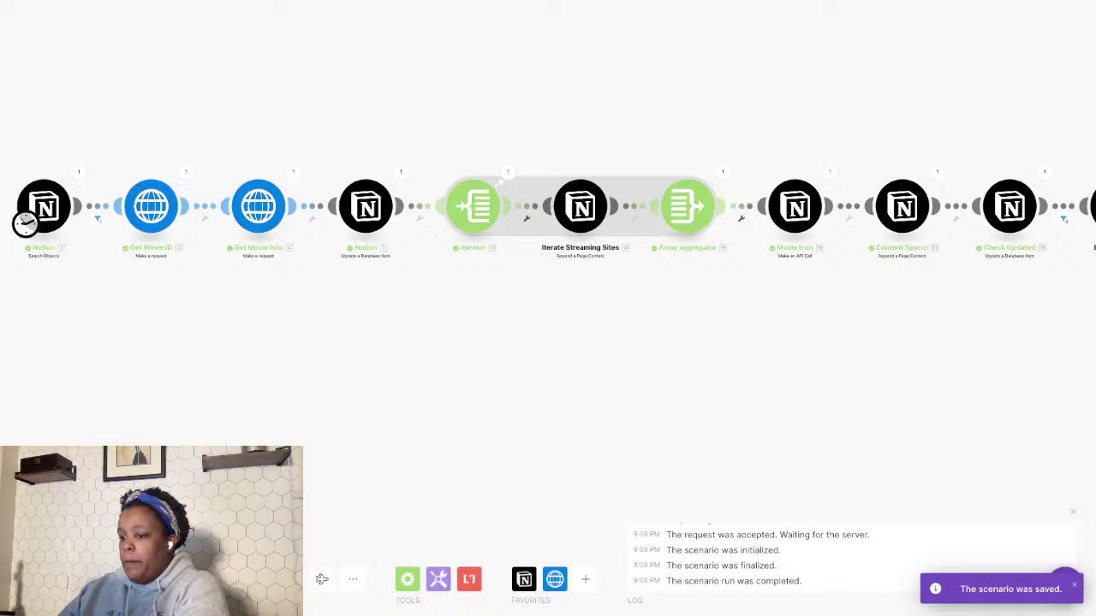
left_click(57, 580)
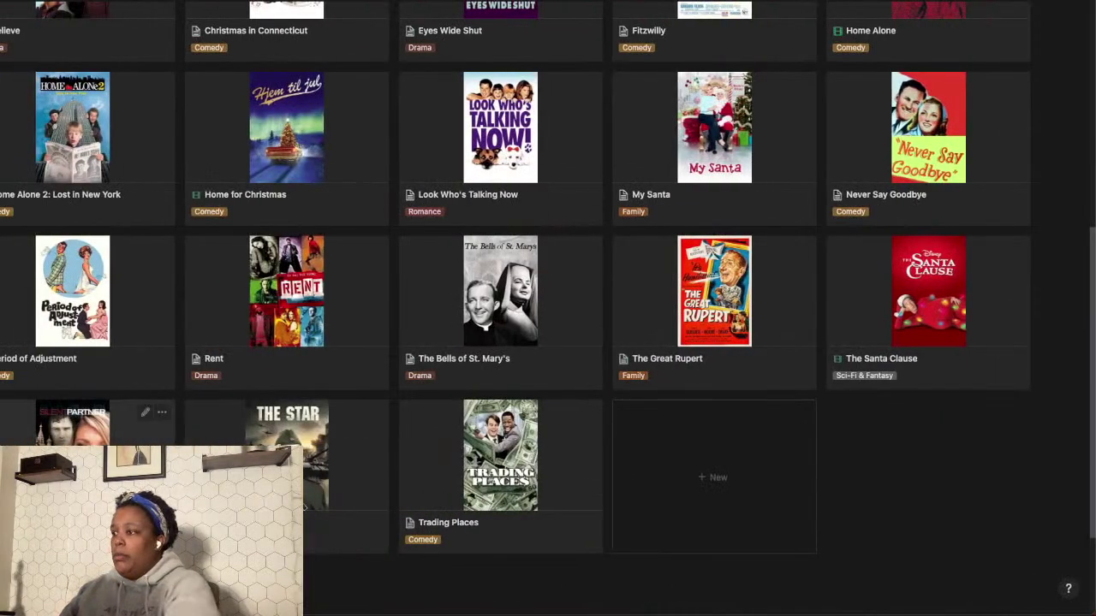
- Open the Funny Farm card to confirm vudu under Available On and the embedded trailer, then return to Make
scroll(345, 411, "up", 1)
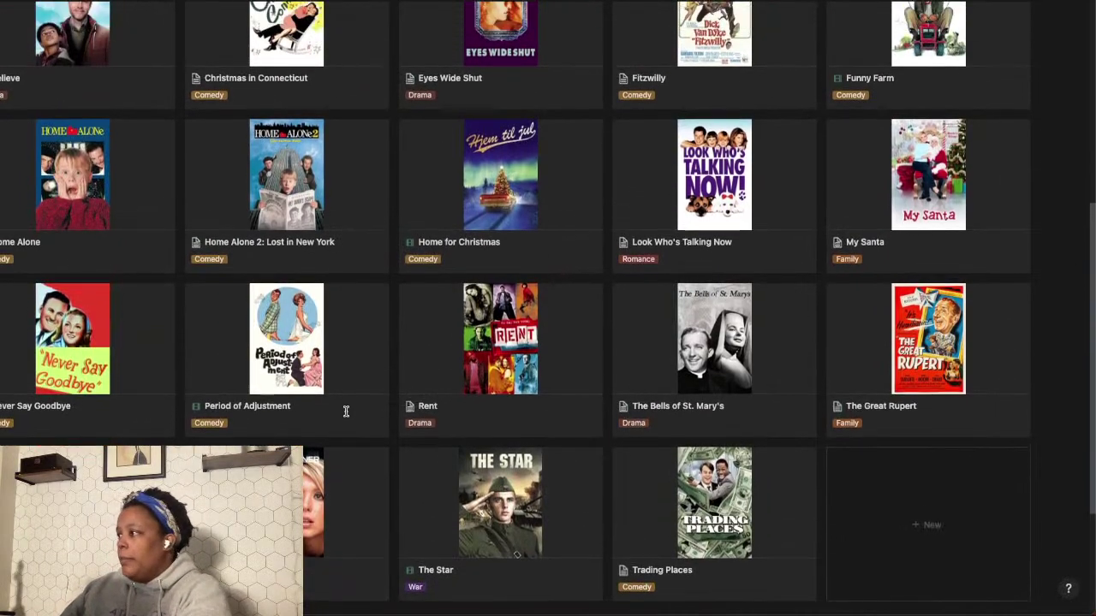
left_click(910, 43)
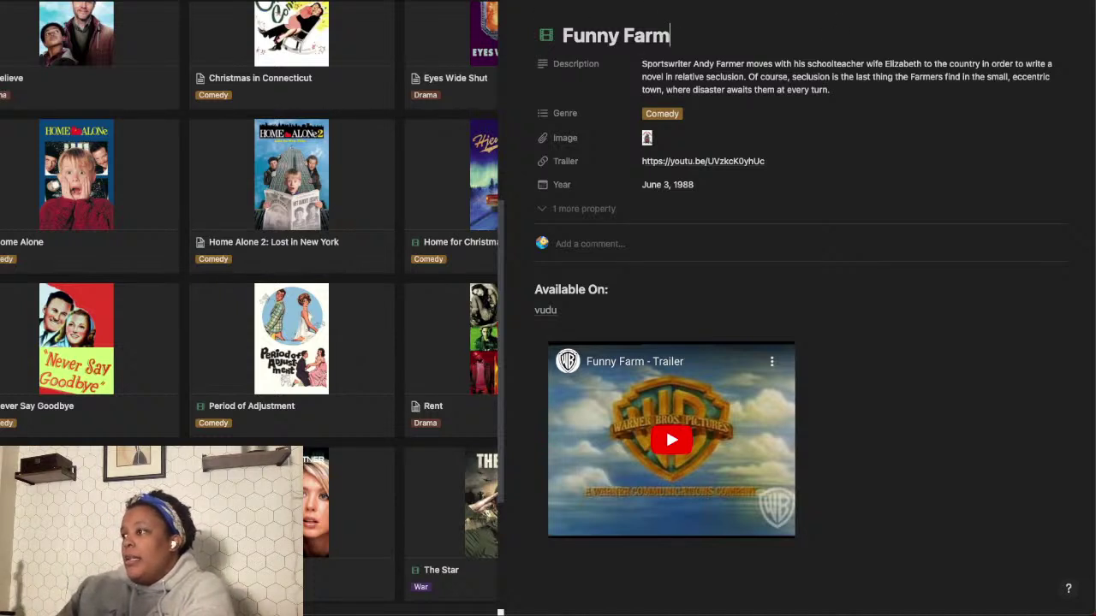
key("Escape")
key("ctrl+Right")
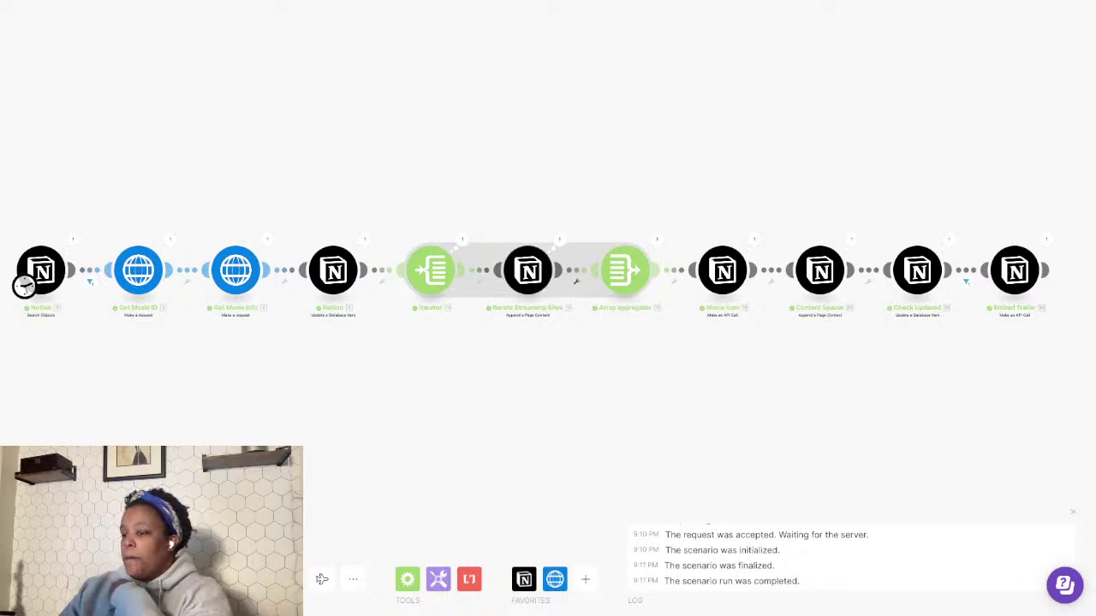
- Rerun the scenario and view the first Notion module's output showing the Daddy's Home 2 page
left_click(53, 580)
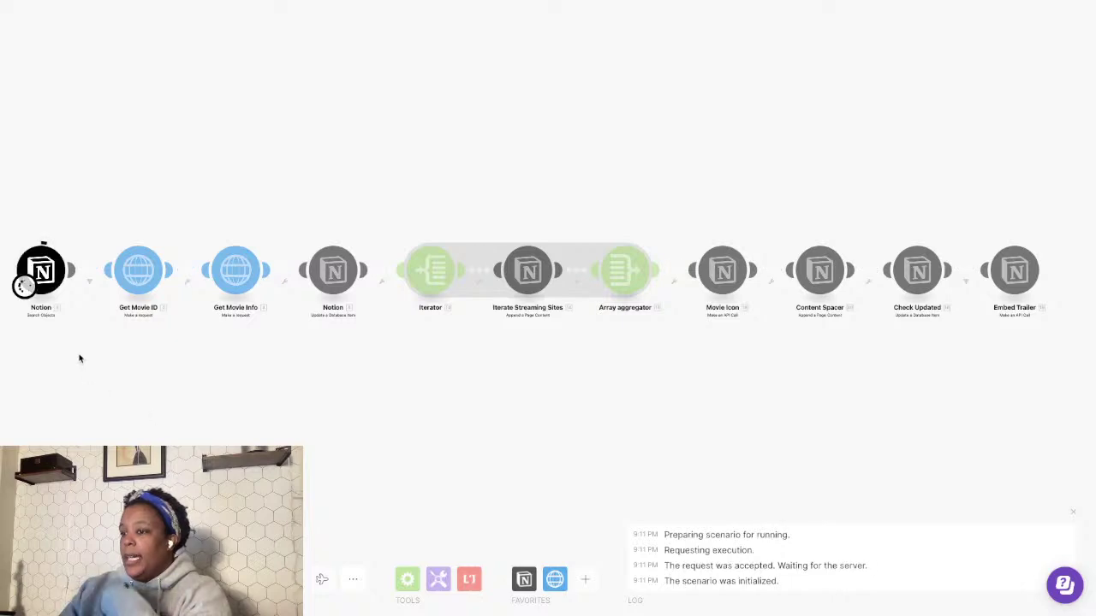
left_click(75, 241)
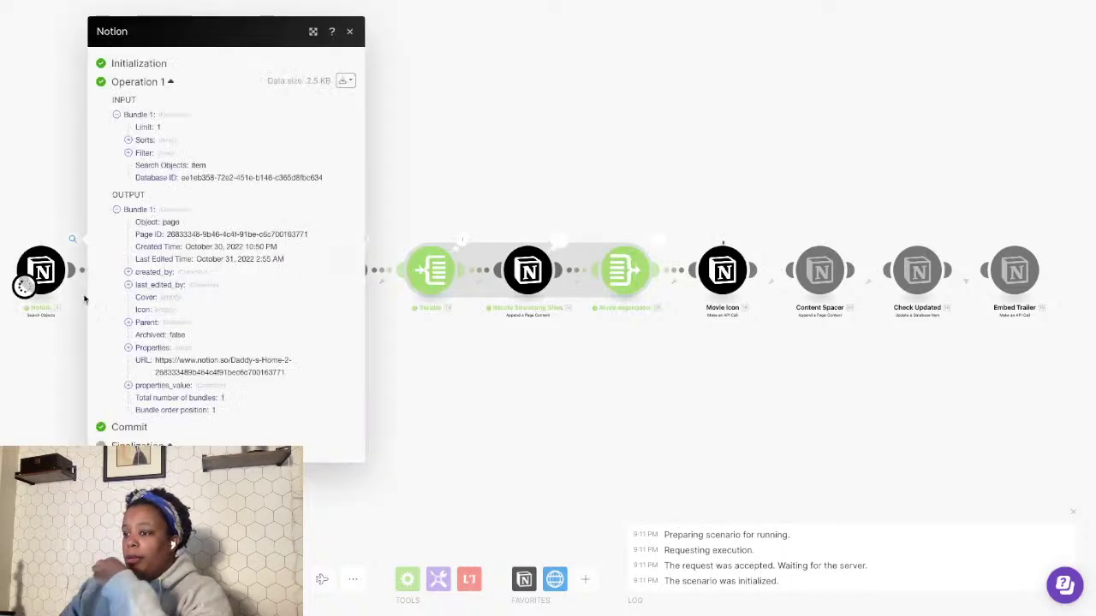
left_click(71, 400)
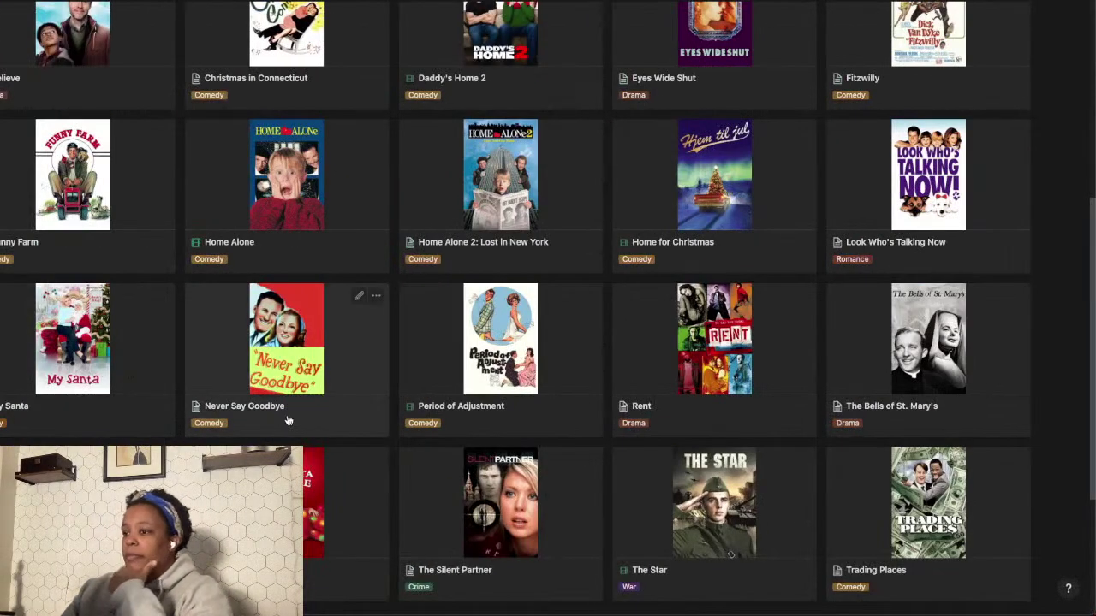
- Scroll up the Christmas Movies gallery toward the Daddy's Home 2 card
scroll(288, 420, "up", 2)
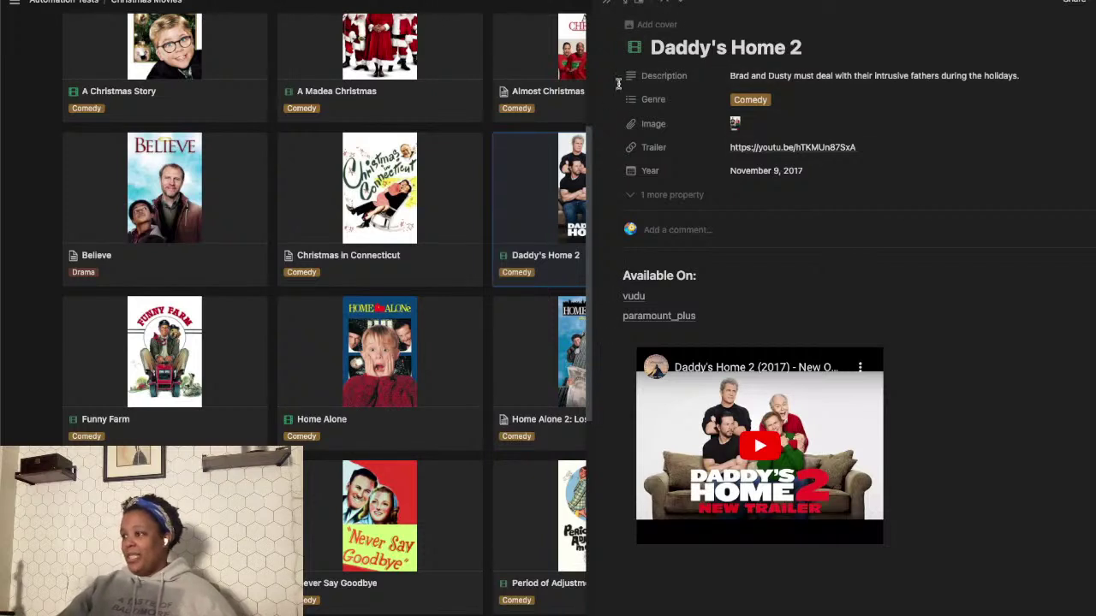
- Try repositioning Description, then set the Image property to Always hide
left_click_drag(625, 76, 623, 192)
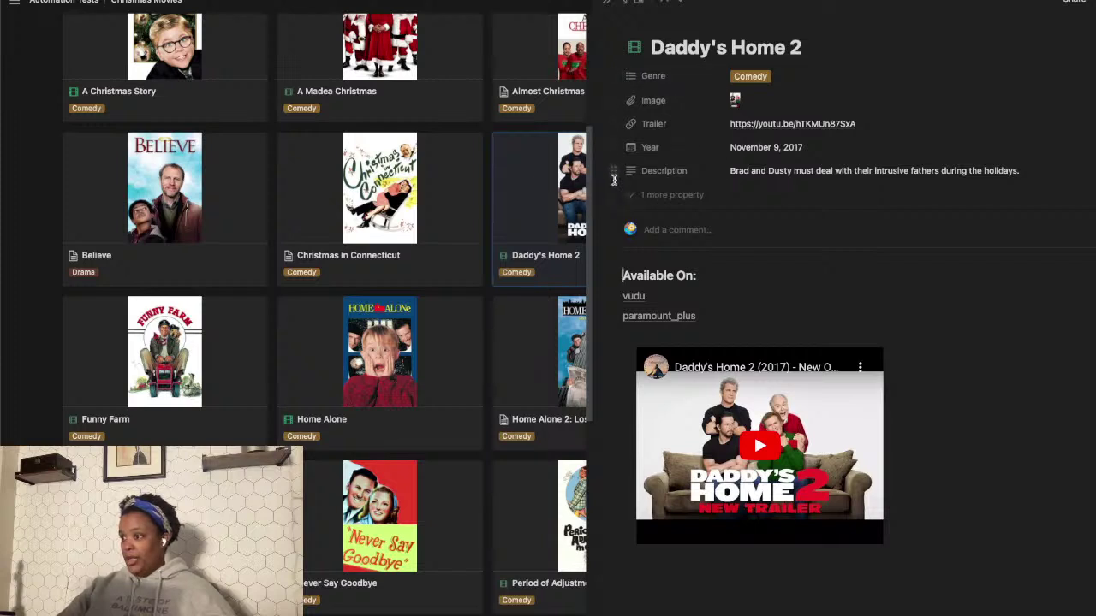
left_click_drag(612, 171, 622, 127)
left_click(613, 101)
mouse_move(724, 168)
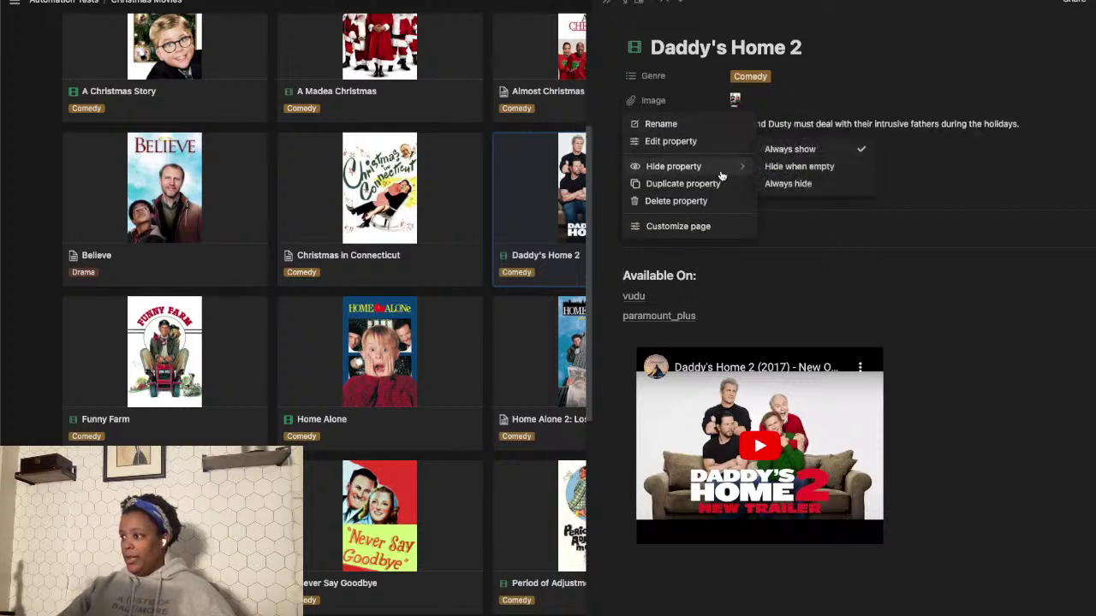
left_click(798, 183)
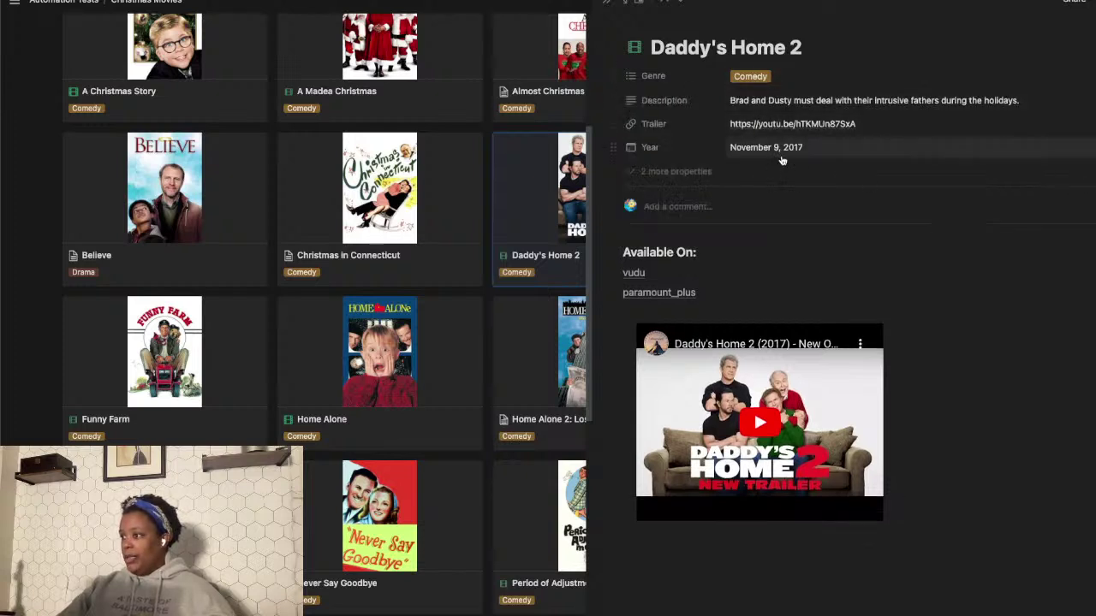
- Move Description to the end of the properties and widen the embedded trailer video
mouse_move(615, 101)
left_mouse_down()
mouse_move(617, 147)
mouse_move(614, 102)
left_mouse_up()
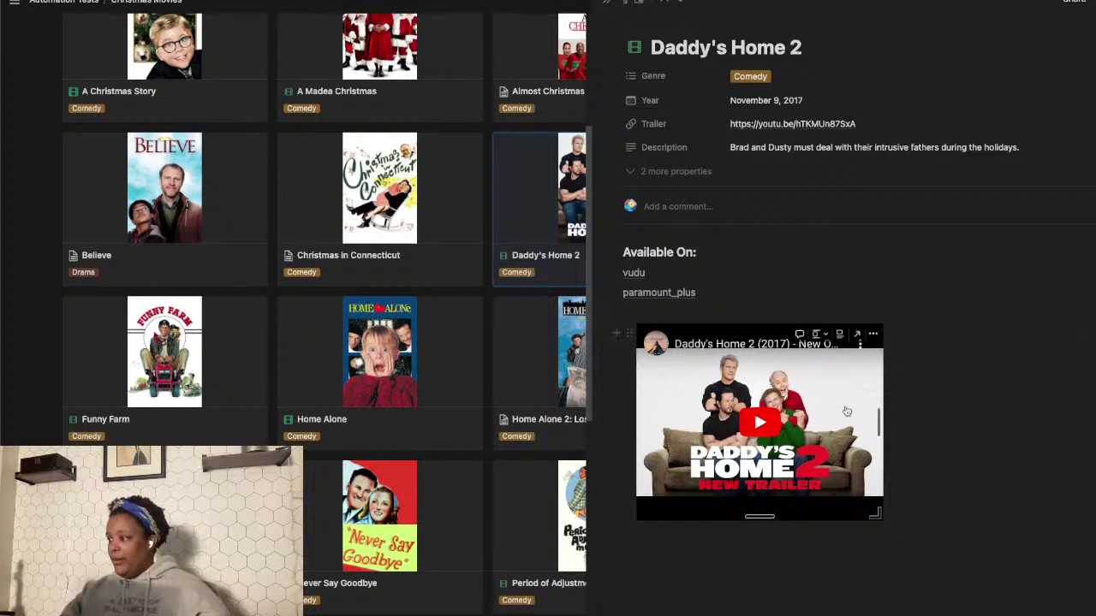
left_click_drag(874, 421, 932, 419)
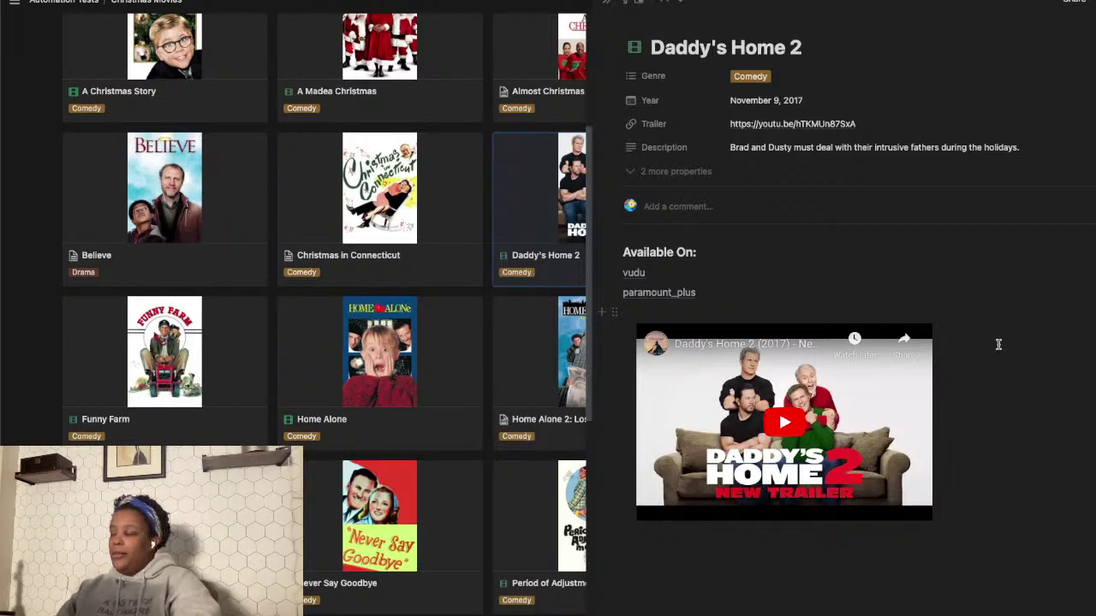
key("super+Tab")
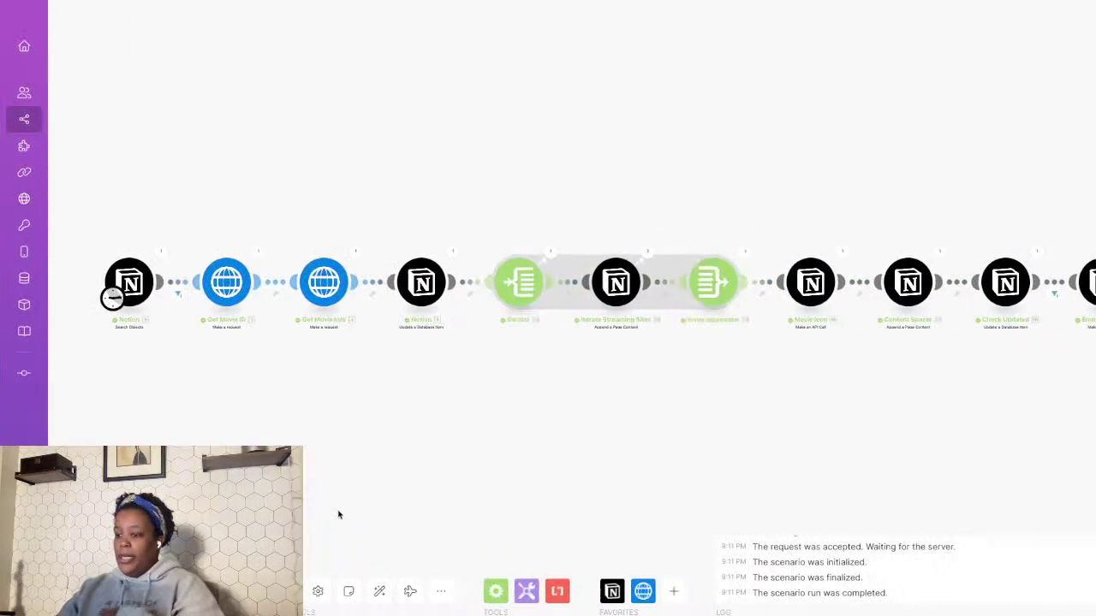
- Duplicate the Christmas Movies | Make tab from Arc's sidebar and open the new copy
mouse_move(74, 430)
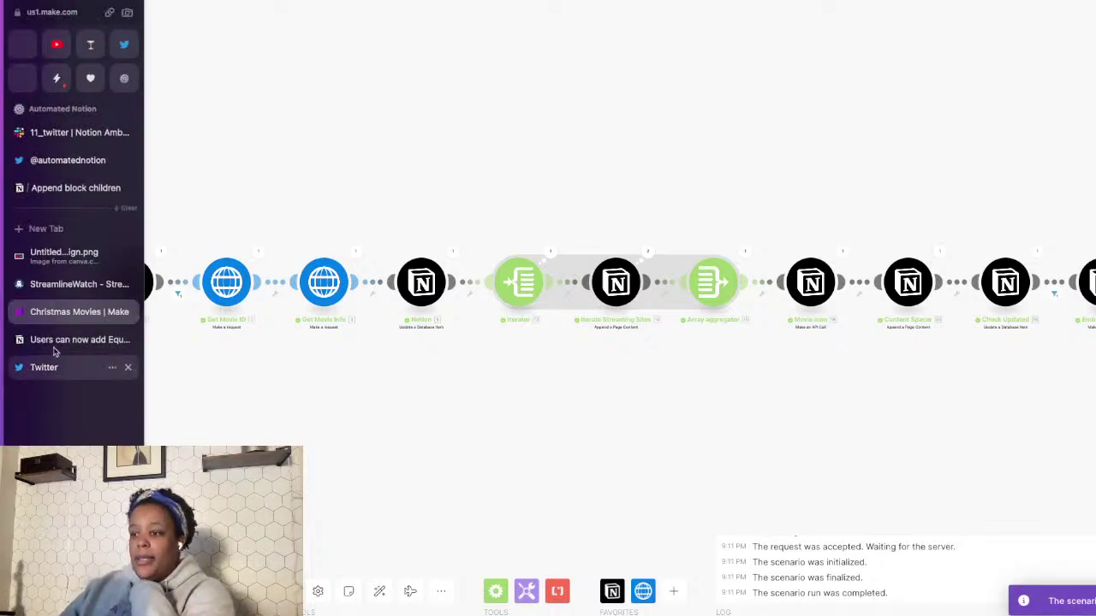
right_click(109, 314)
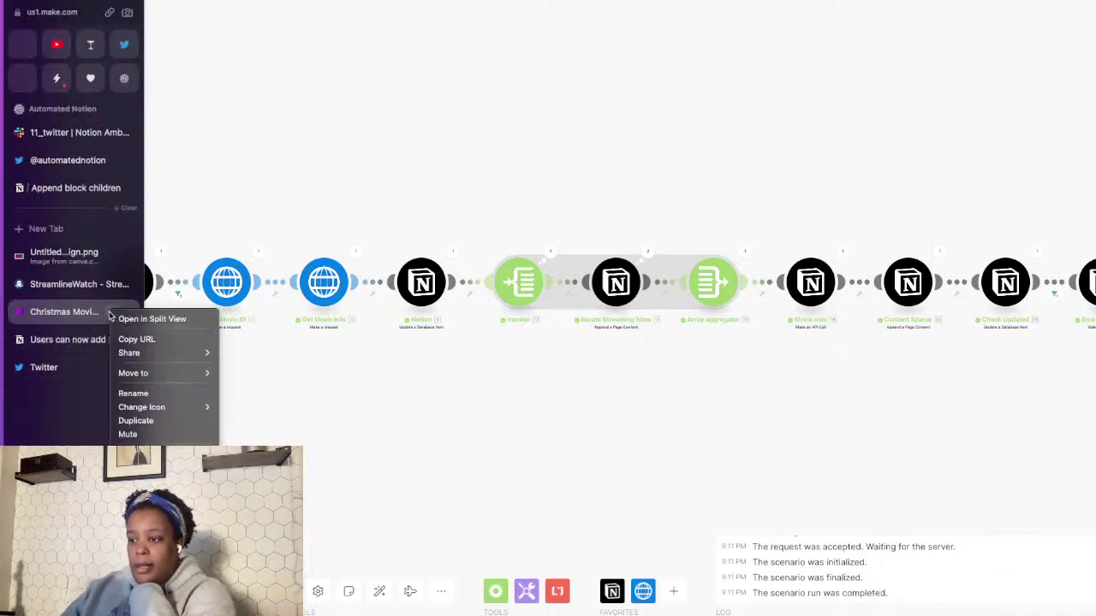
left_click(135, 420)
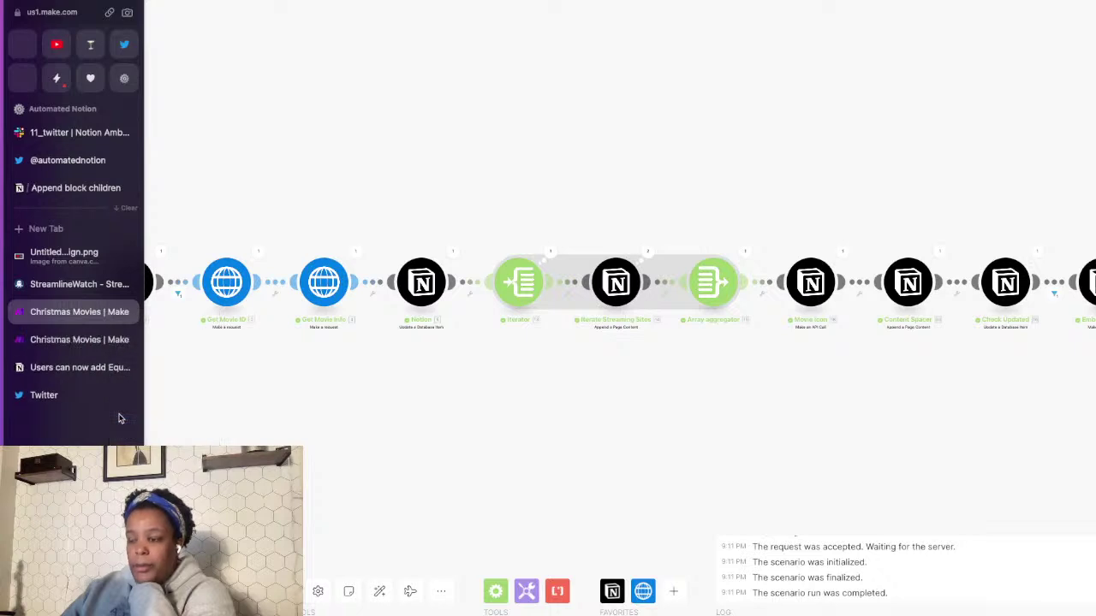
left_click(83, 340)
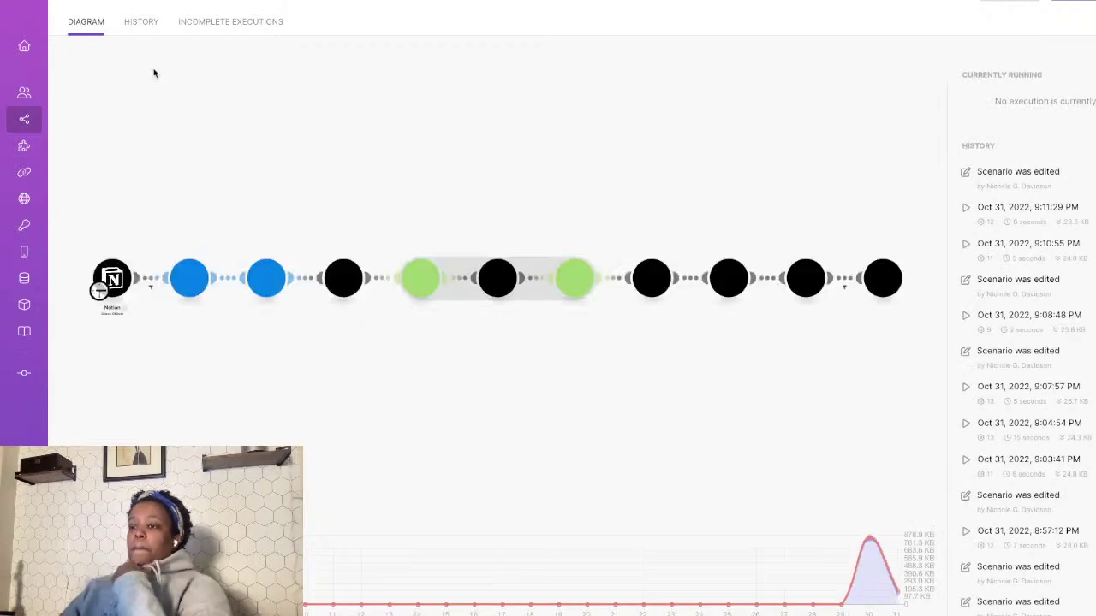
- Search the scenarios list for 'photo' and open the Photo Upload scenario
mouse_move(60, 120)
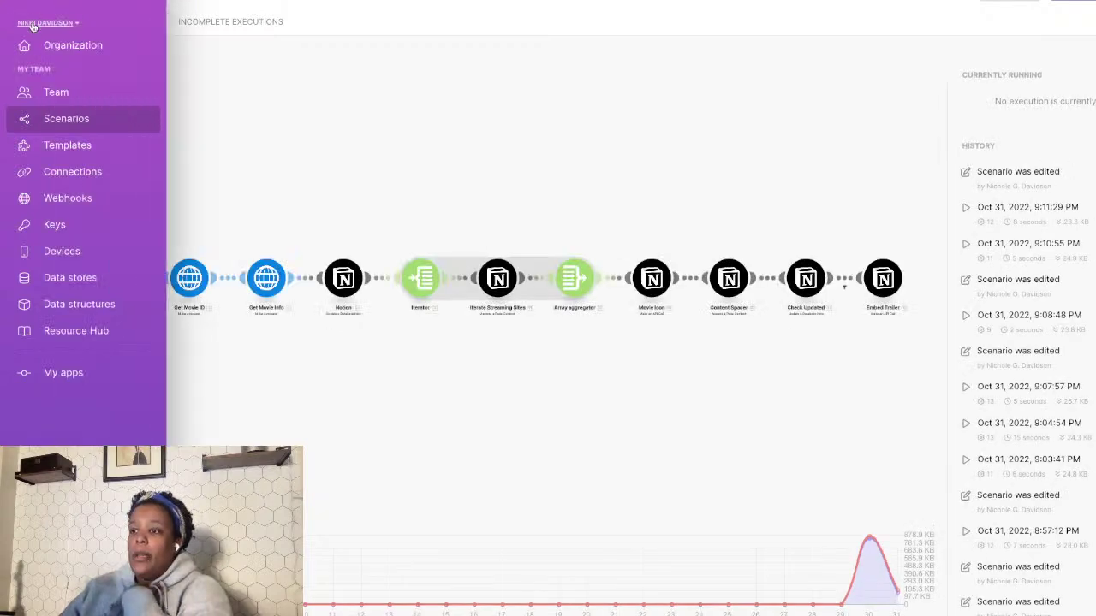
left_click(64, 122)
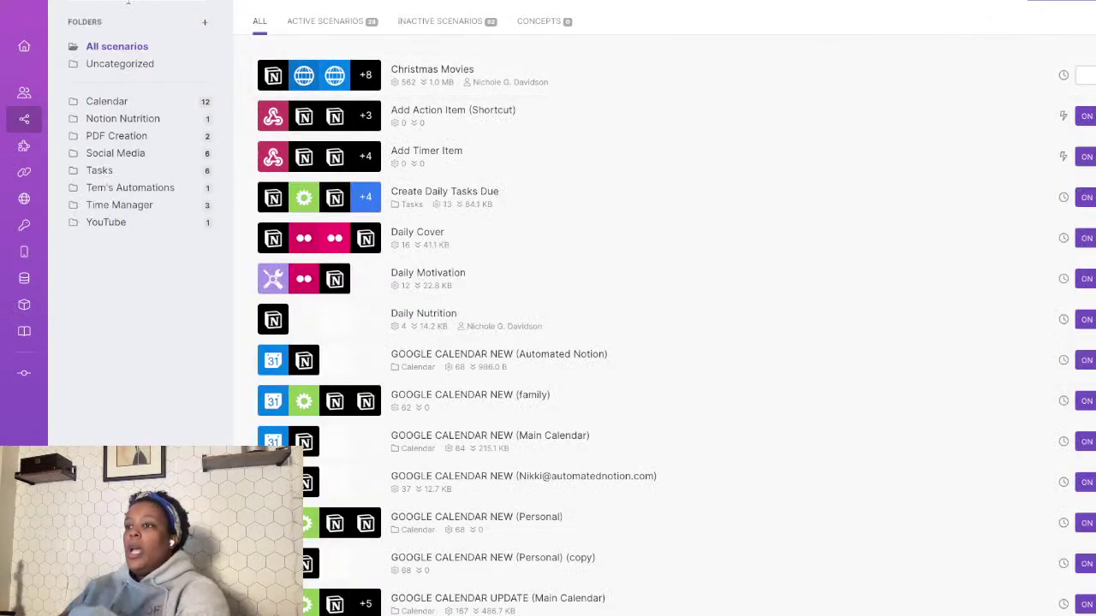
left_click(131, 4)
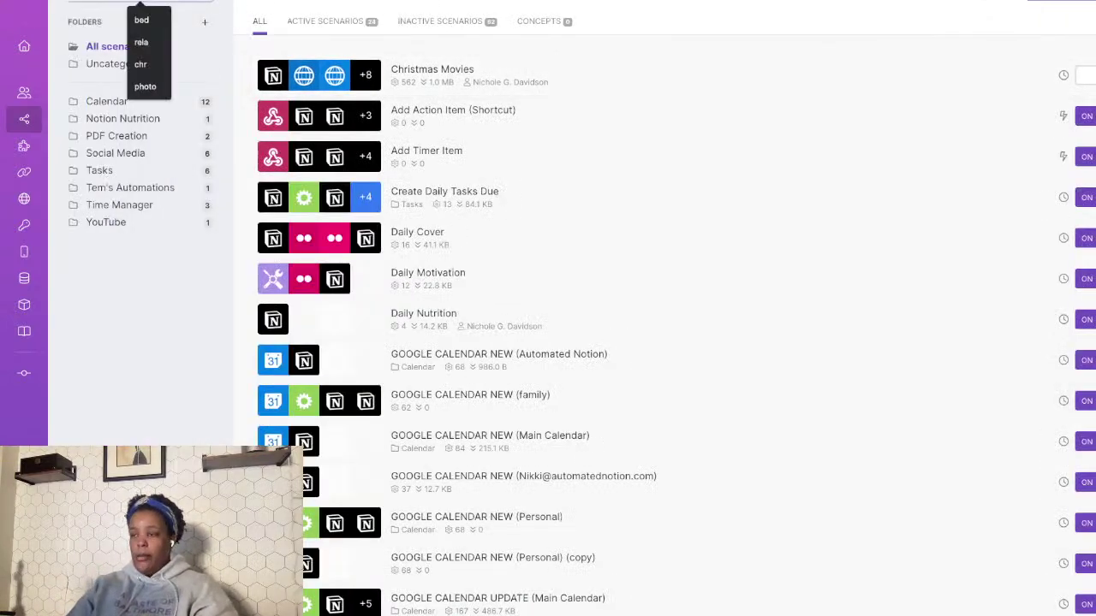
type("photo")
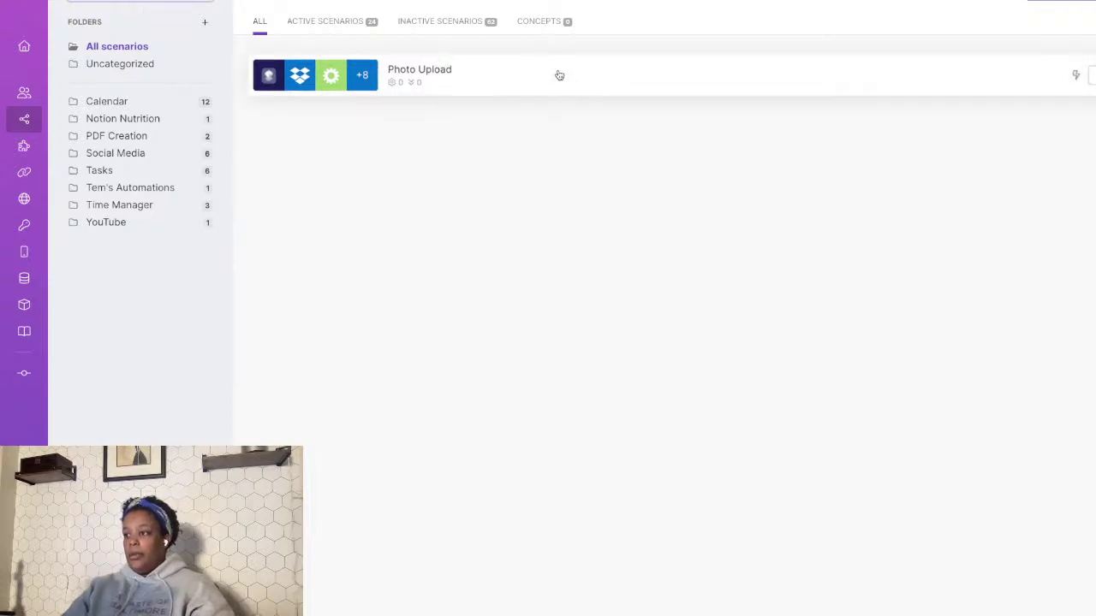
left_click(511, 71)
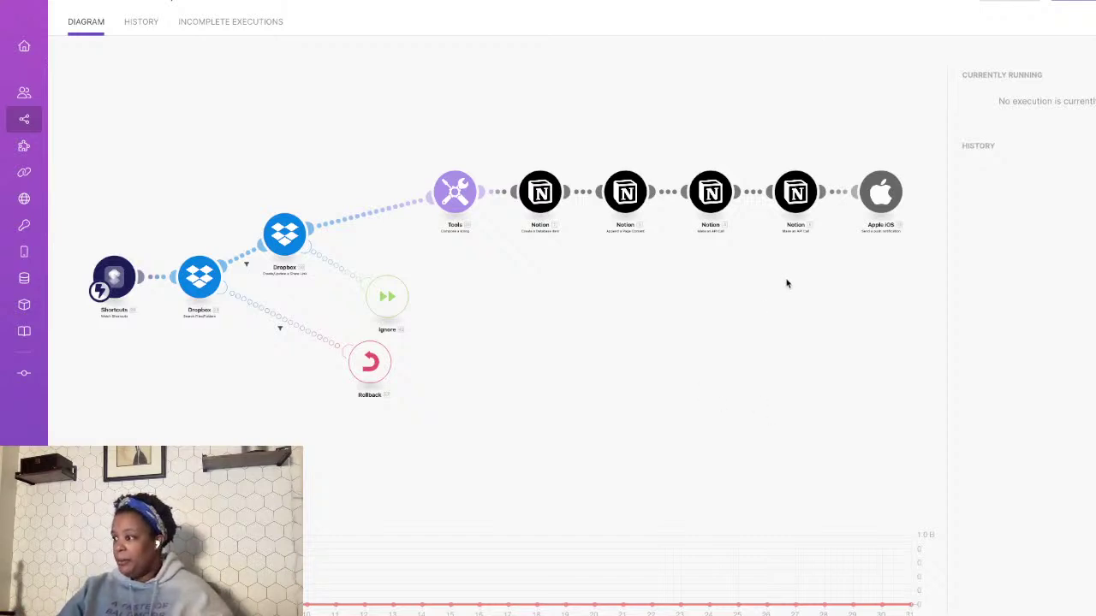
left_click(795, 194)
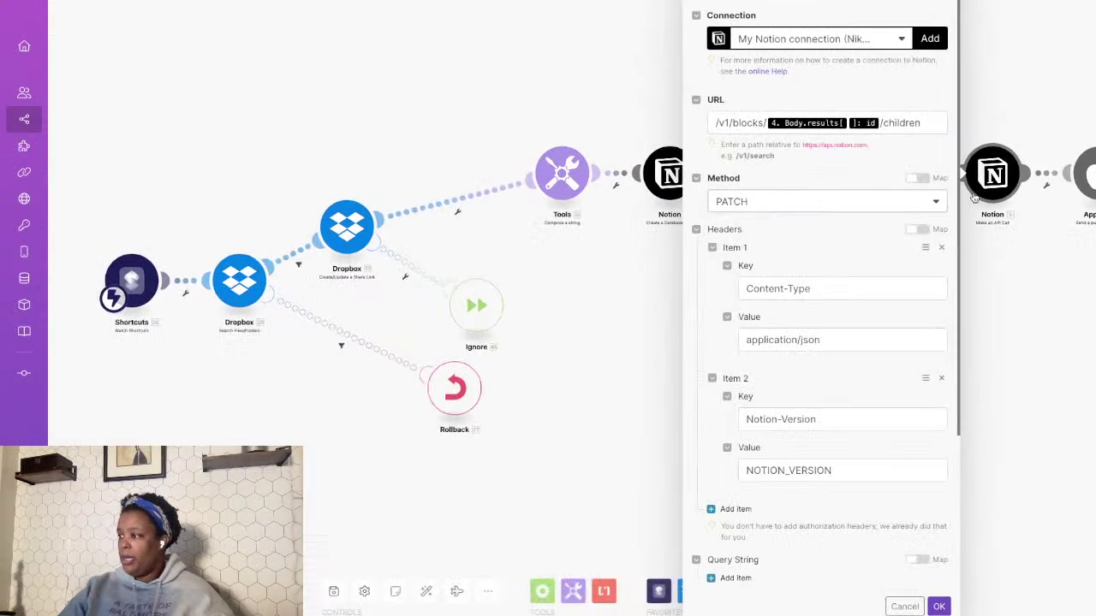
scroll(848, 385, "down", 5)
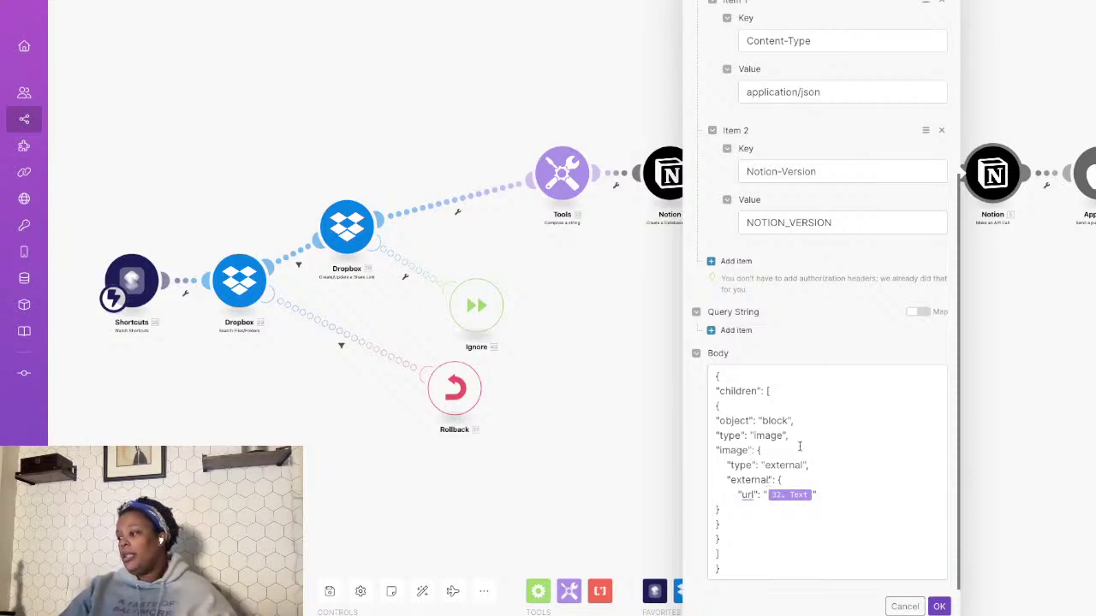
scroll(793, 345, "up", 2)
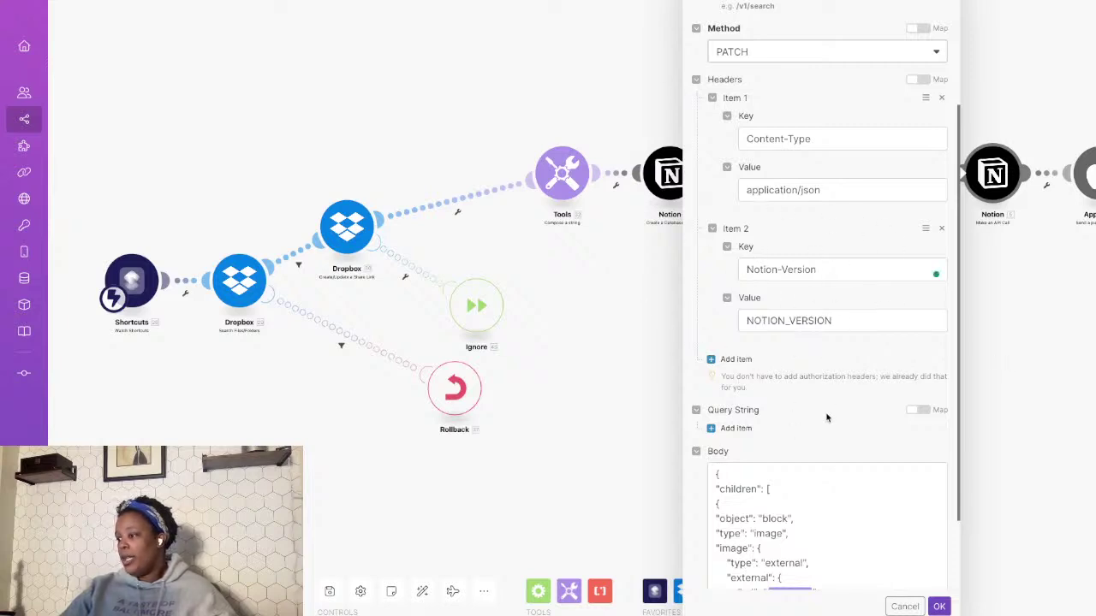
scroll(825, 416, "down", 2)
scroll(836, 409, "up", 5)
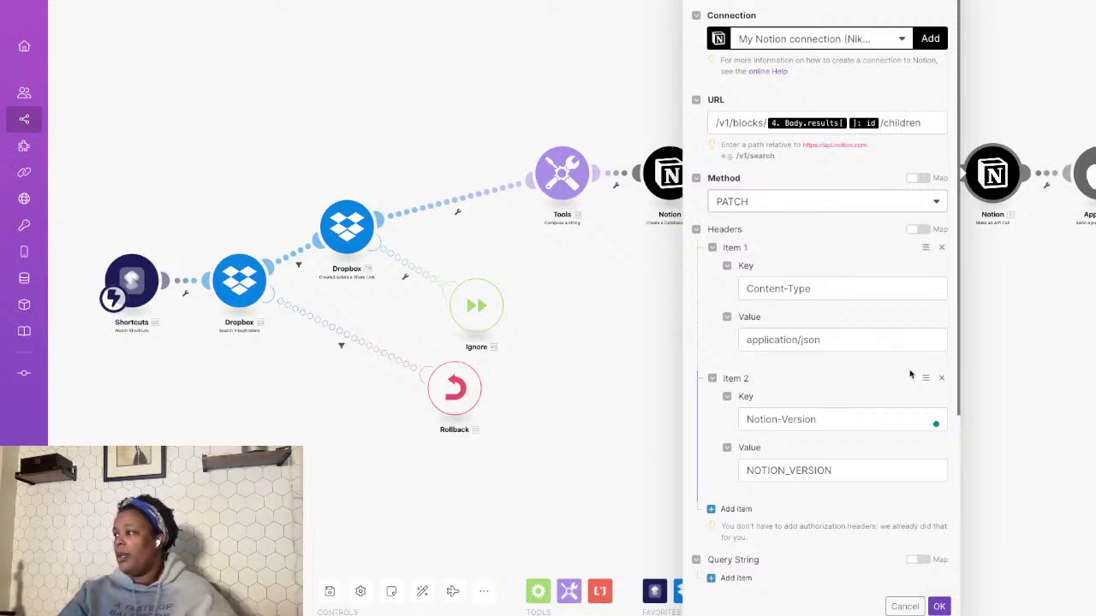
left_click(1026, 342)
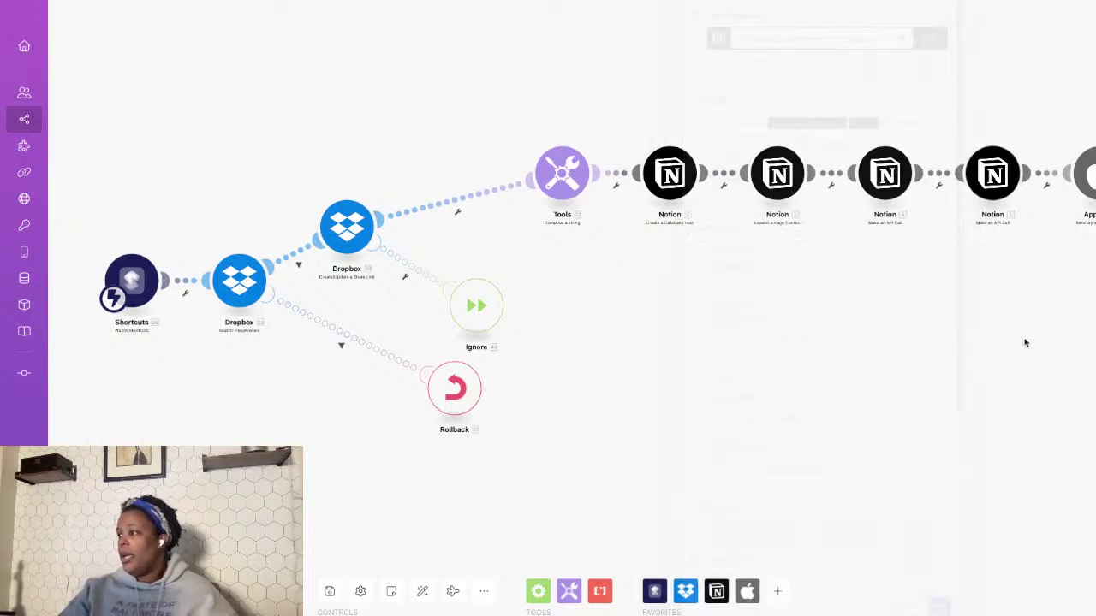
left_click(883, 178)
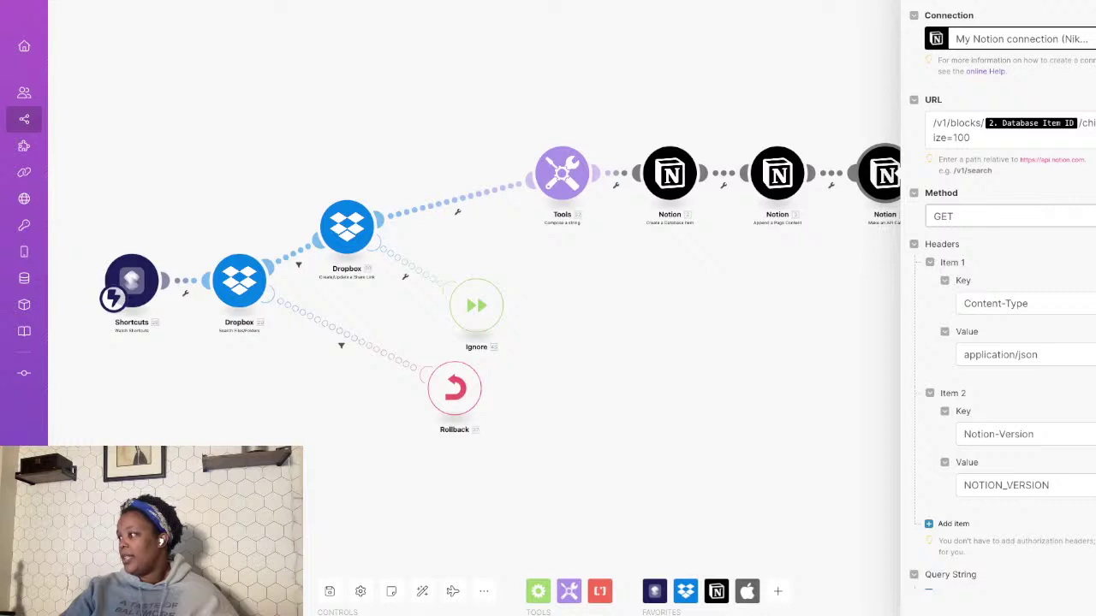
left_click(1084, 123)
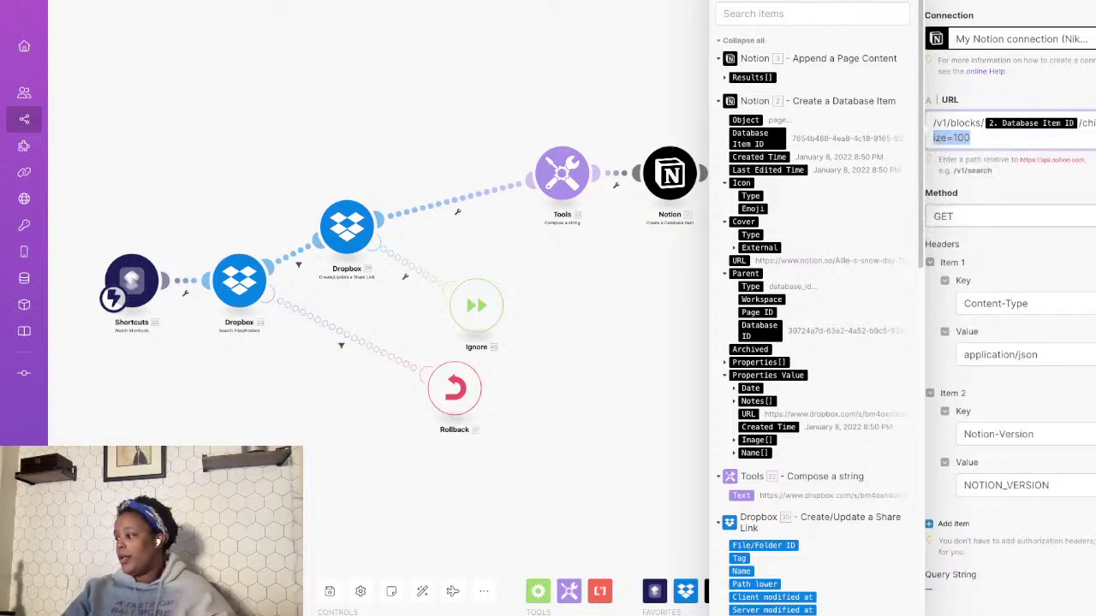
key("Escape")
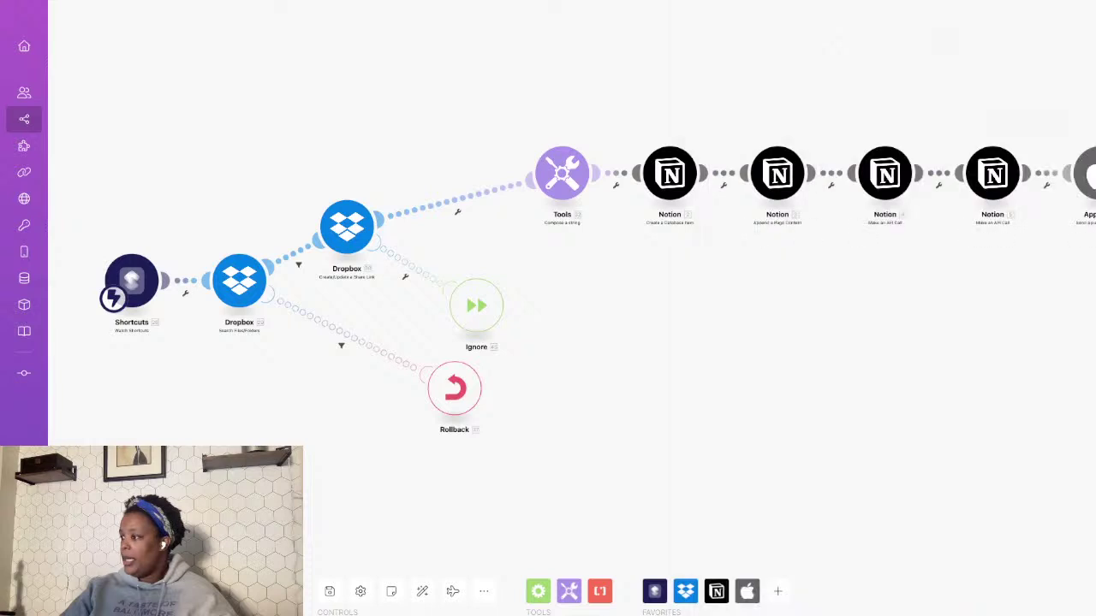
mouse_move(64, 421)
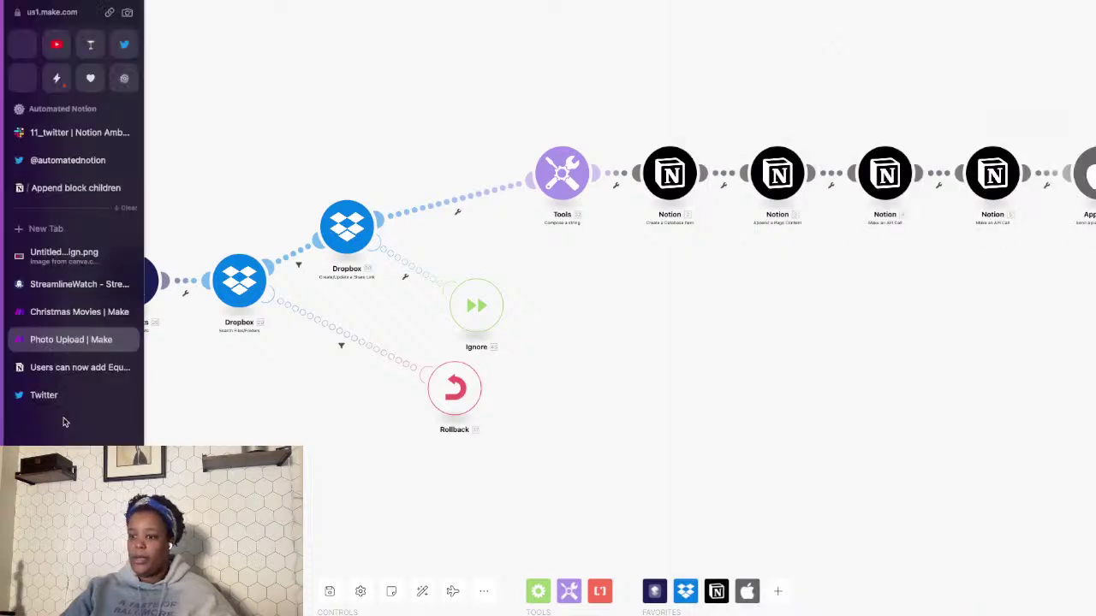
- In the Christmas Movies scenario, append ?page_size=100 after /children in the Notion API call URL
left_click(58, 314)
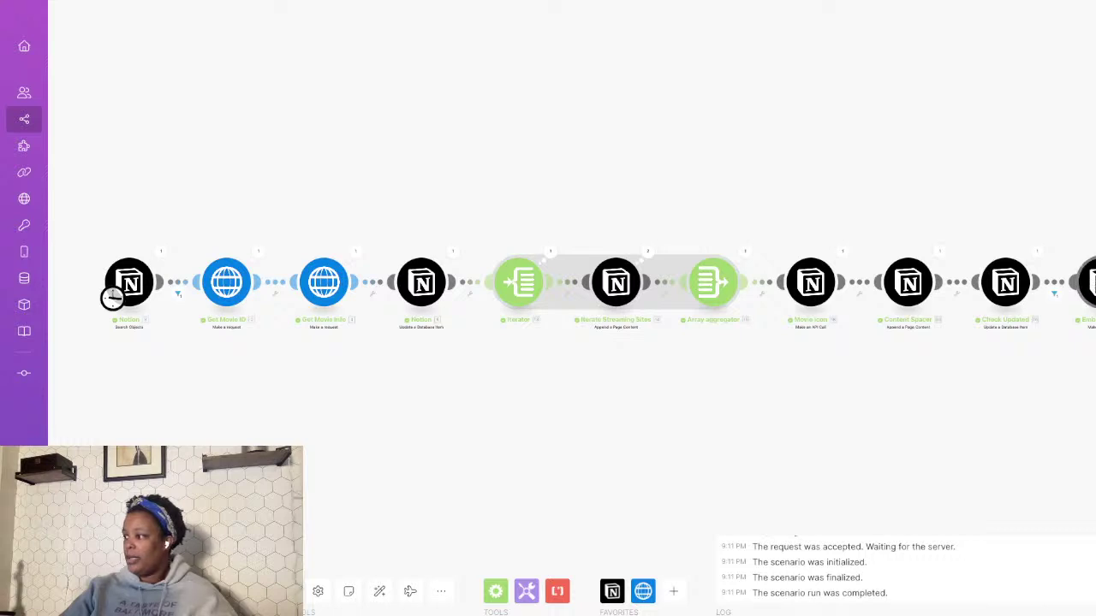
left_click(811, 283)
scroll(910, 481, "down", 3)
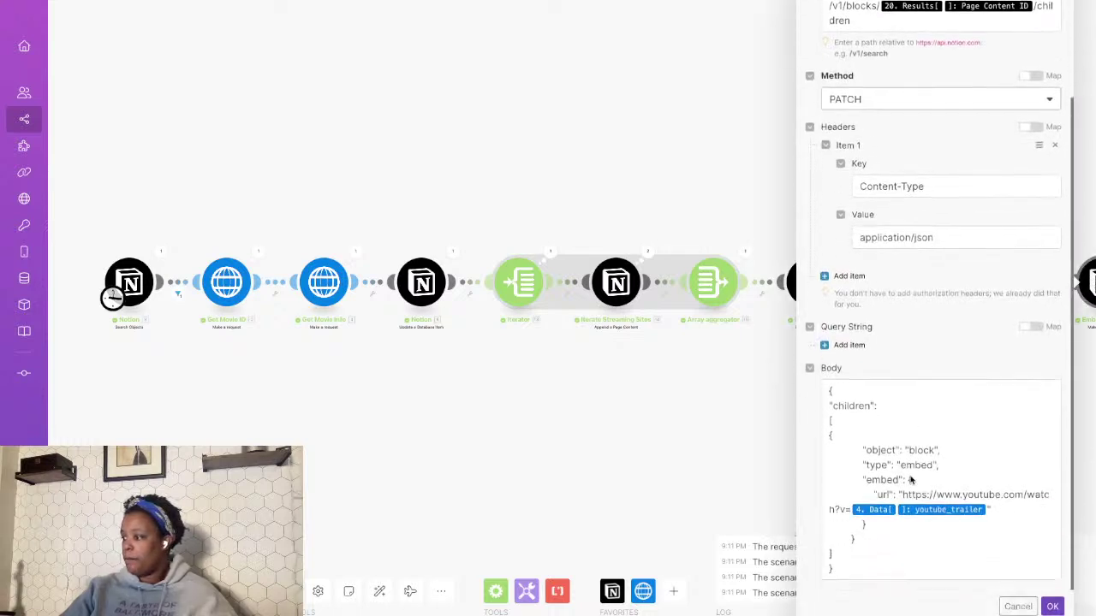
scroll(911, 475, "up", 3)
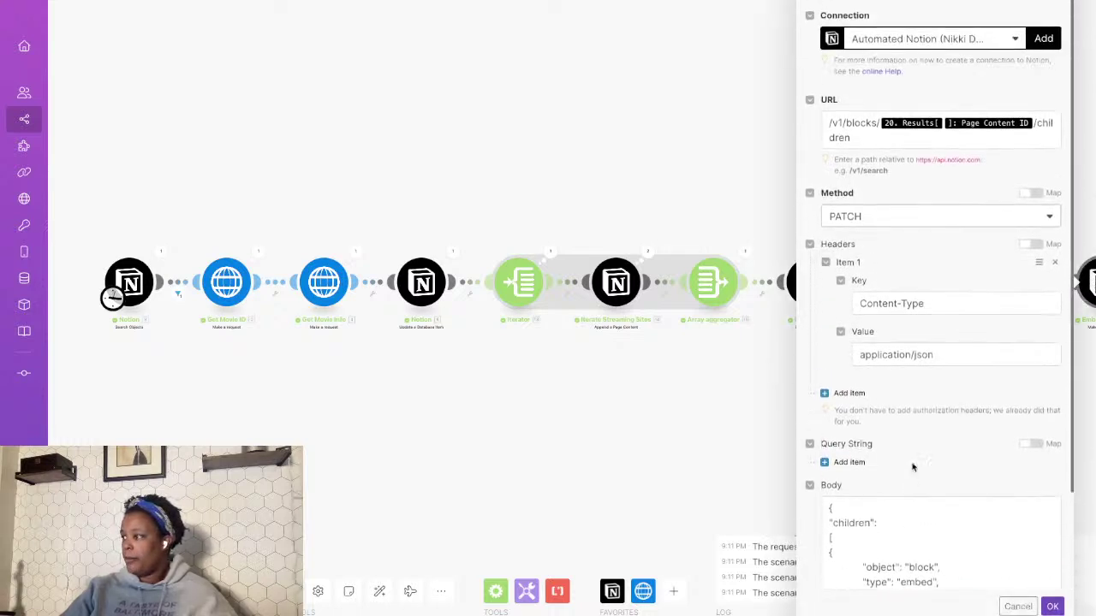
left_click(856, 140)
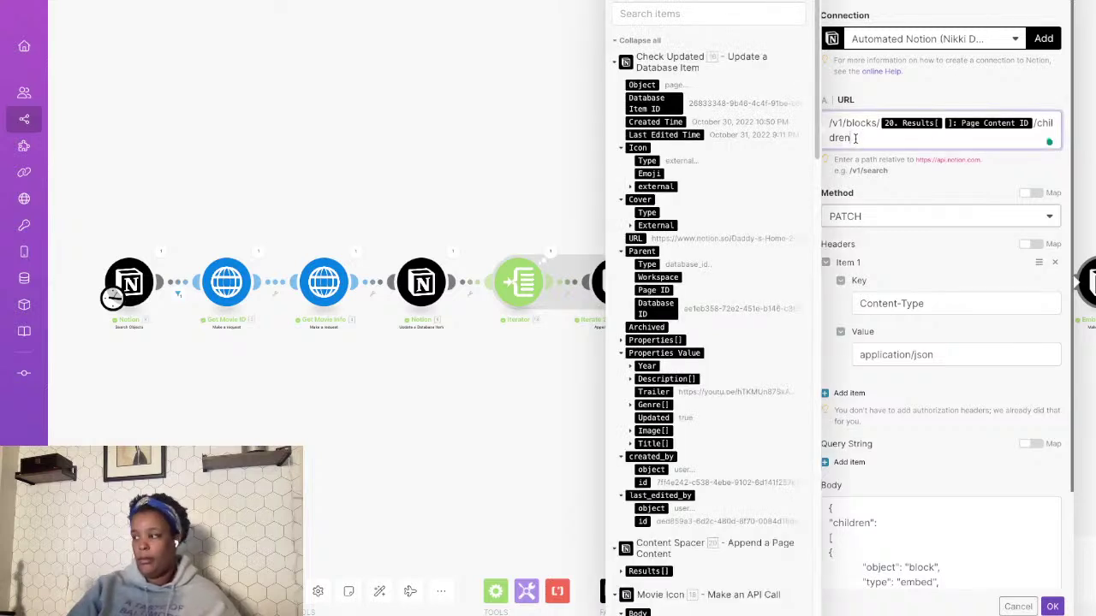
type("?page_size=100")
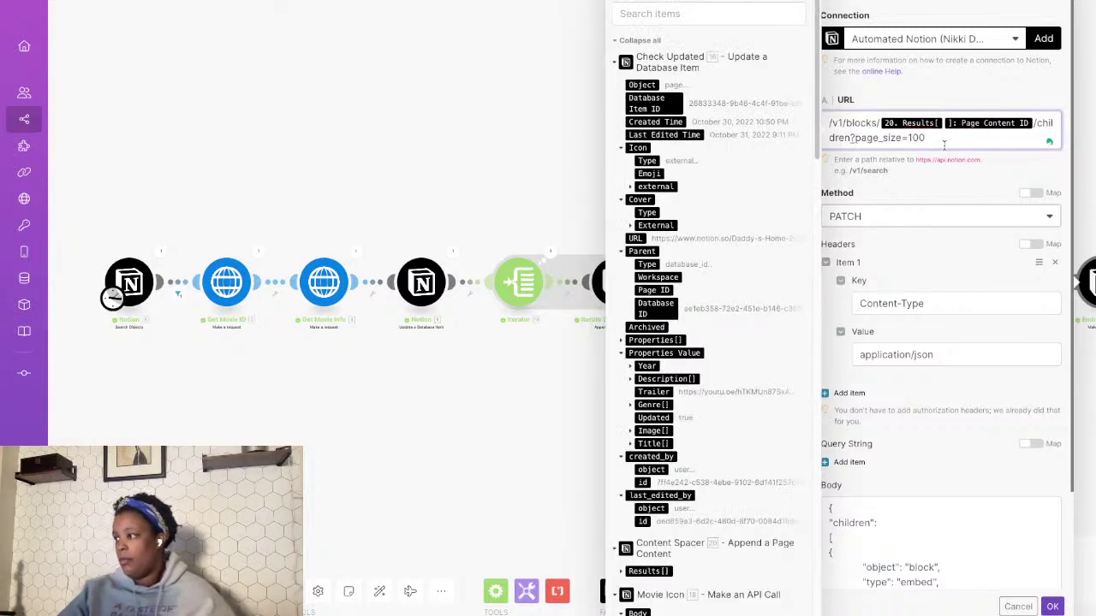
left_click(933, 199)
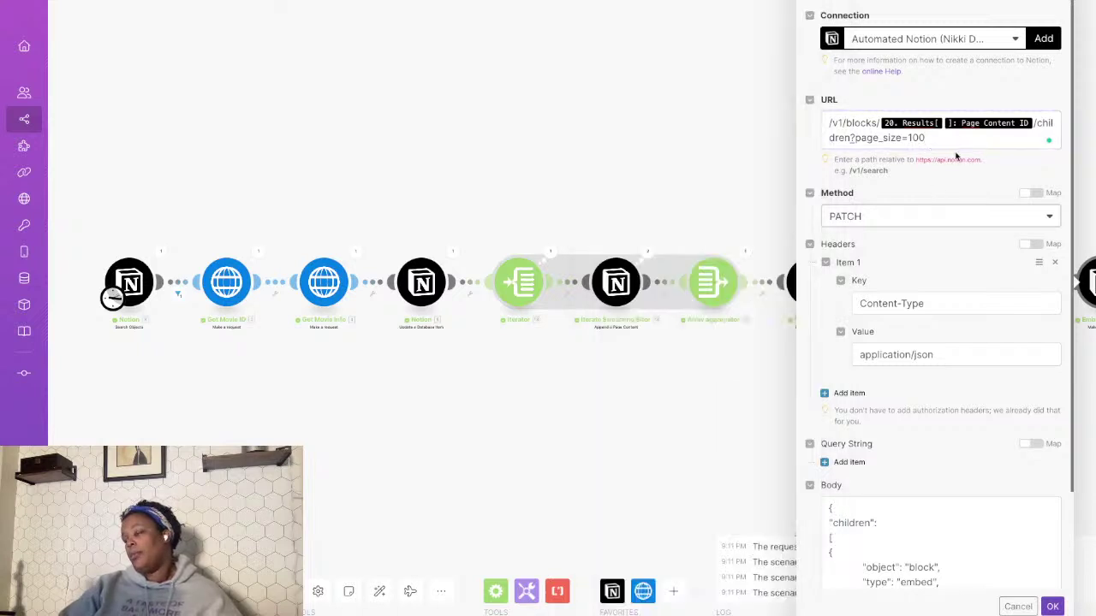
- Change the page_size value from 100 to 200 and save the module
left_click(913, 138)
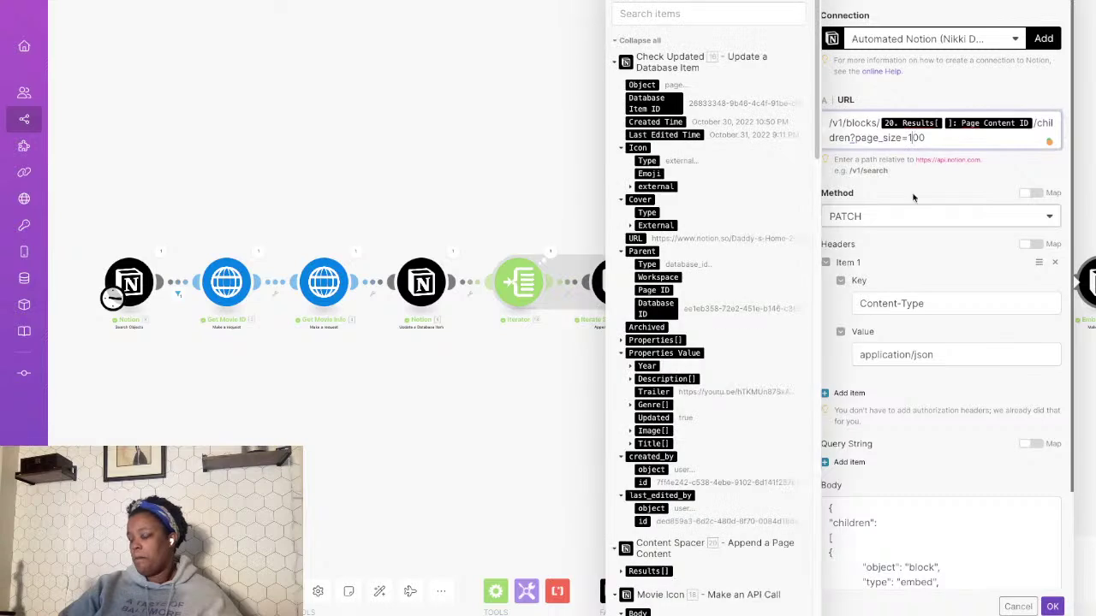
key("BackSpace")
type("2")
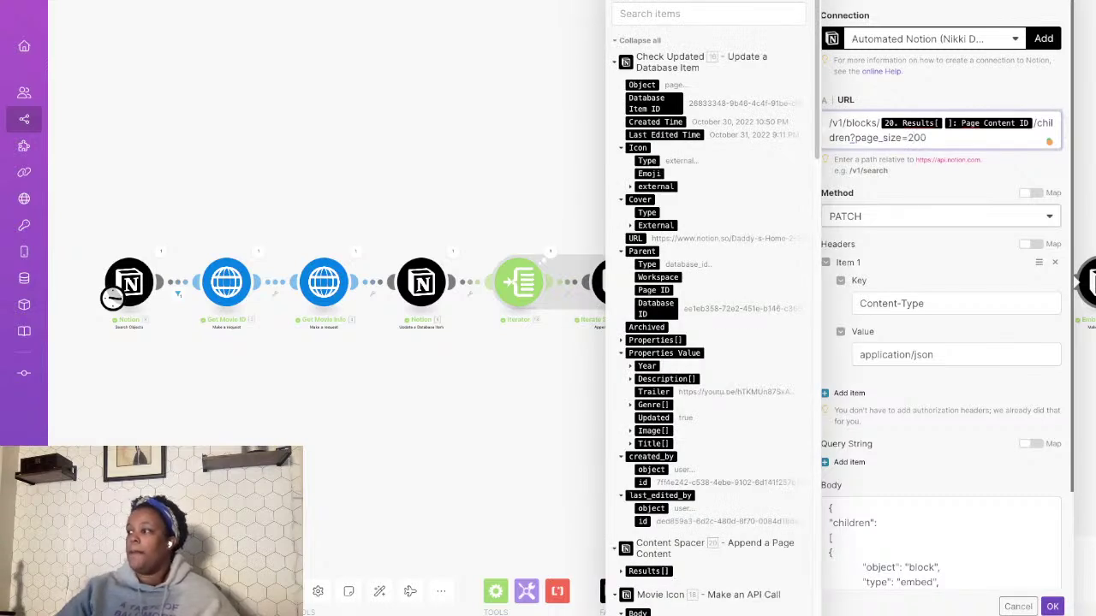
left_click(922, 196)
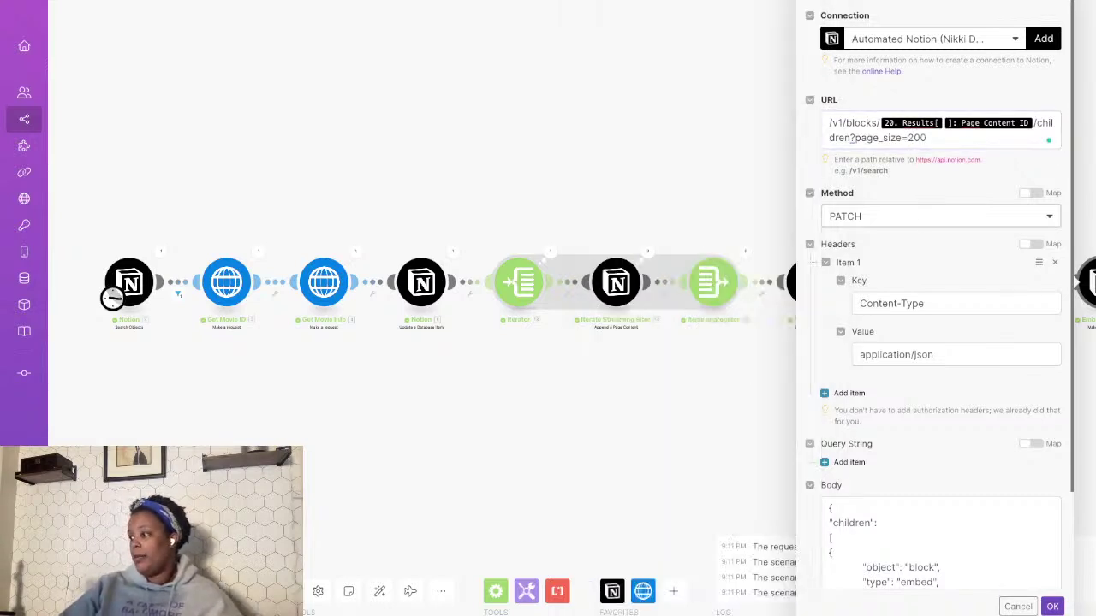
left_click(1052, 607)
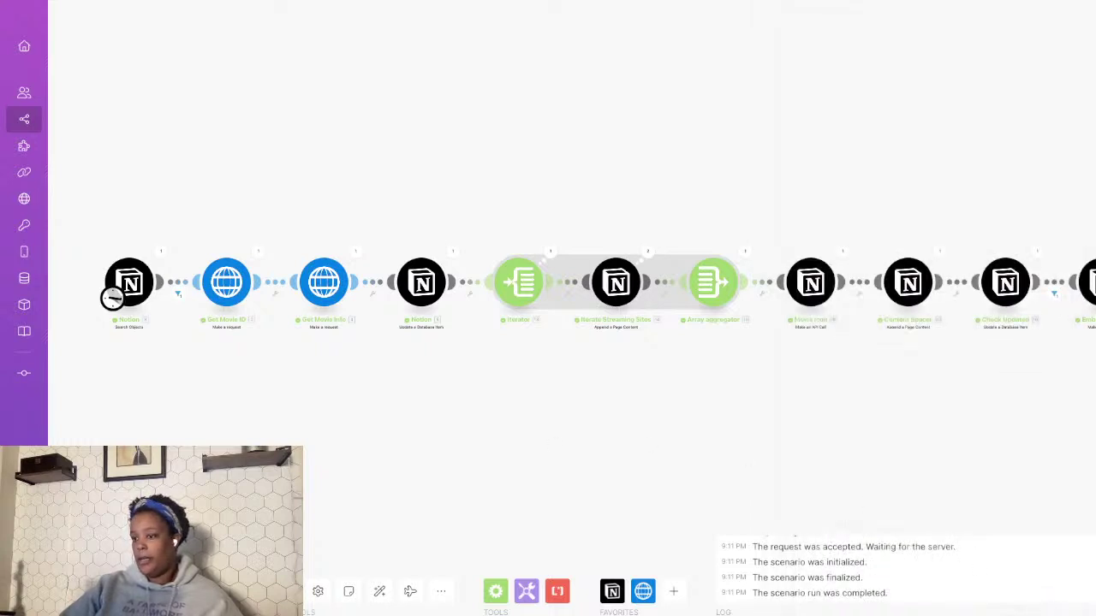
- Run the scenario, then after the 400 page_size error remove ?page_size=200 so the URL ends /children
left_click(81, 583)
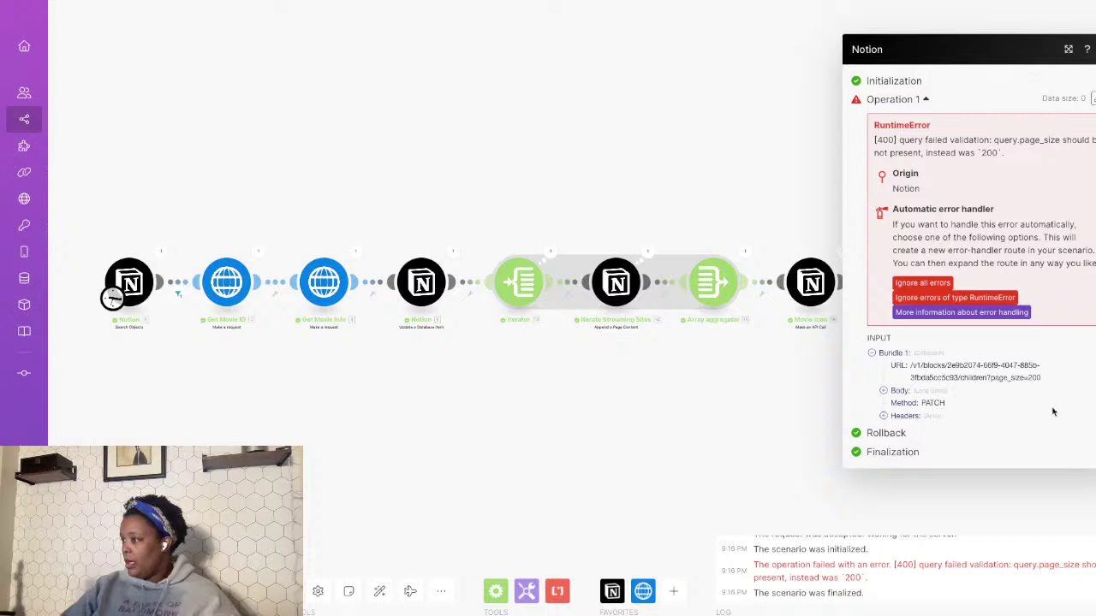
left_click(1083, 278)
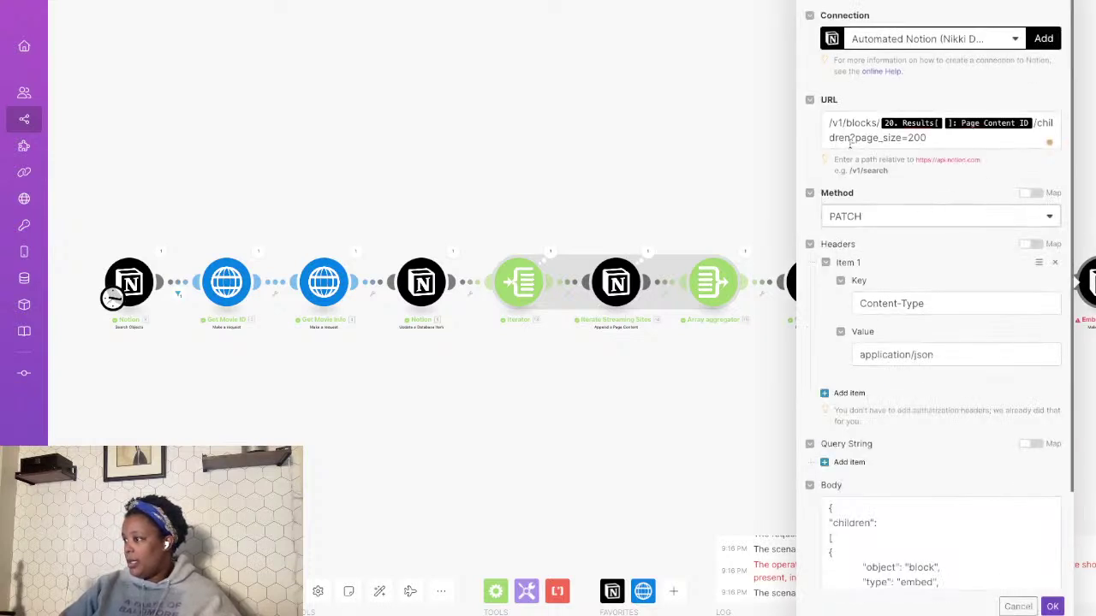
left_click(850, 138)
left_click_drag(850, 137, 946, 140)
key("BackSpace")
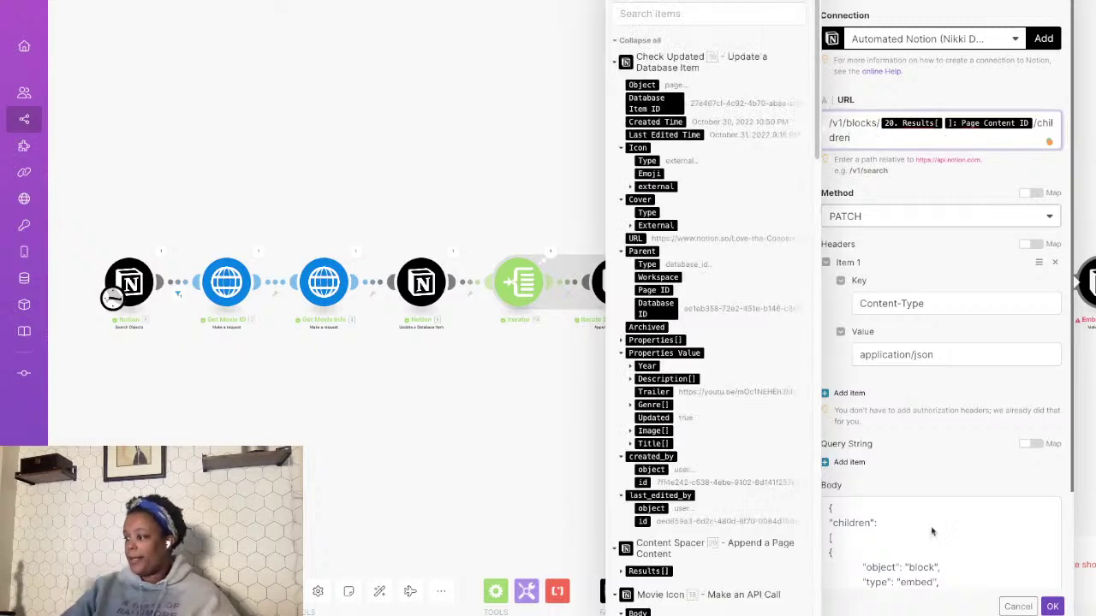
left_click(1052, 606)
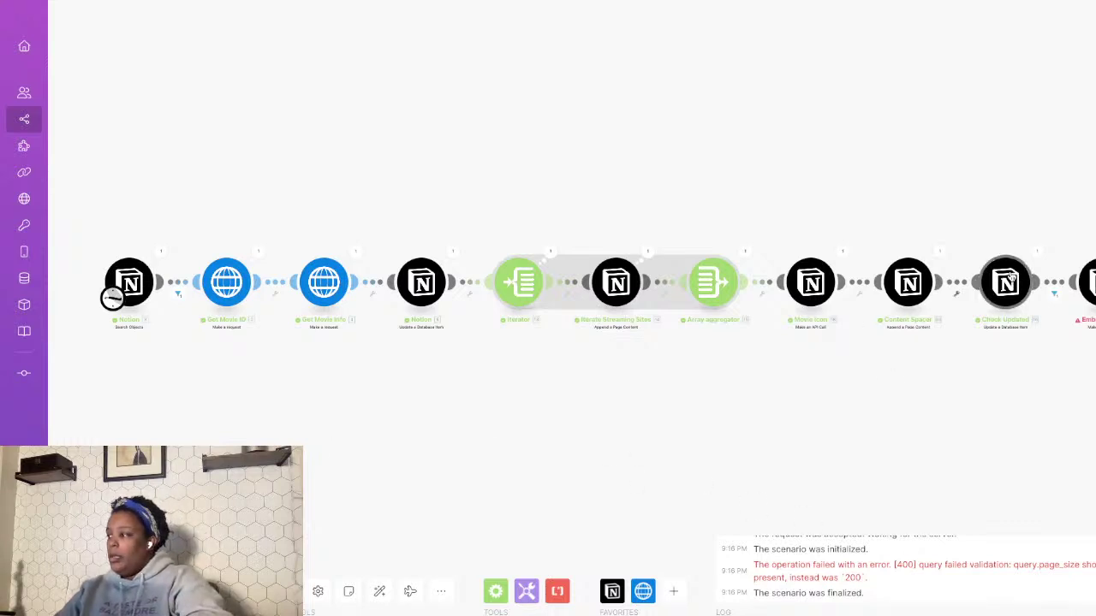
left_click(1037, 254)
left_click(596, 449)
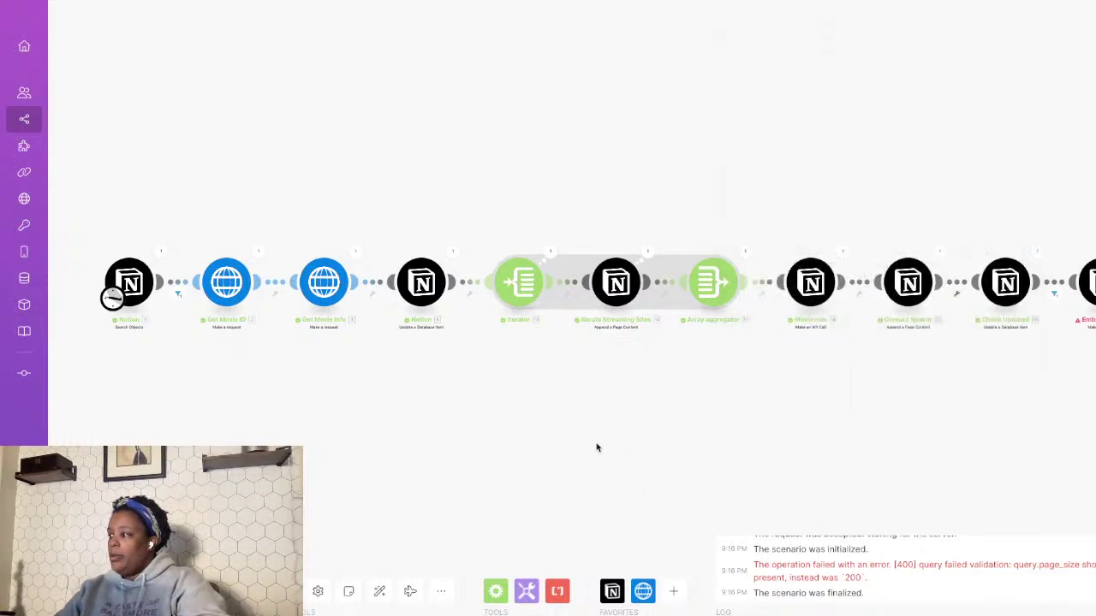
- Review the first Notion module's run results and close the Daddy's Home 2 peek
left_click(160, 255)
left_click(444, 516)
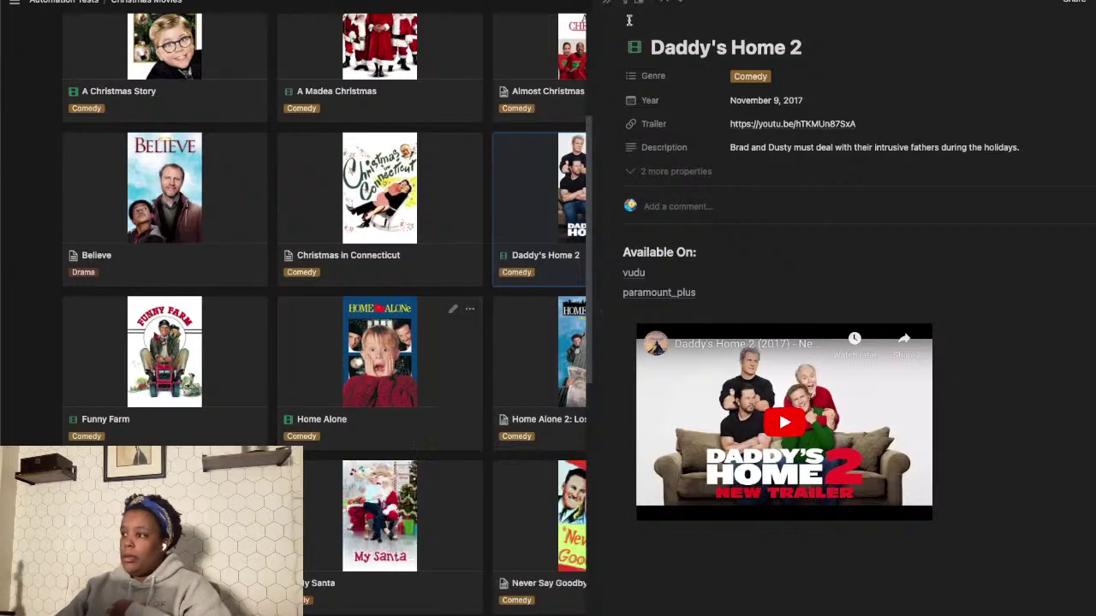
left_click(607, 3)
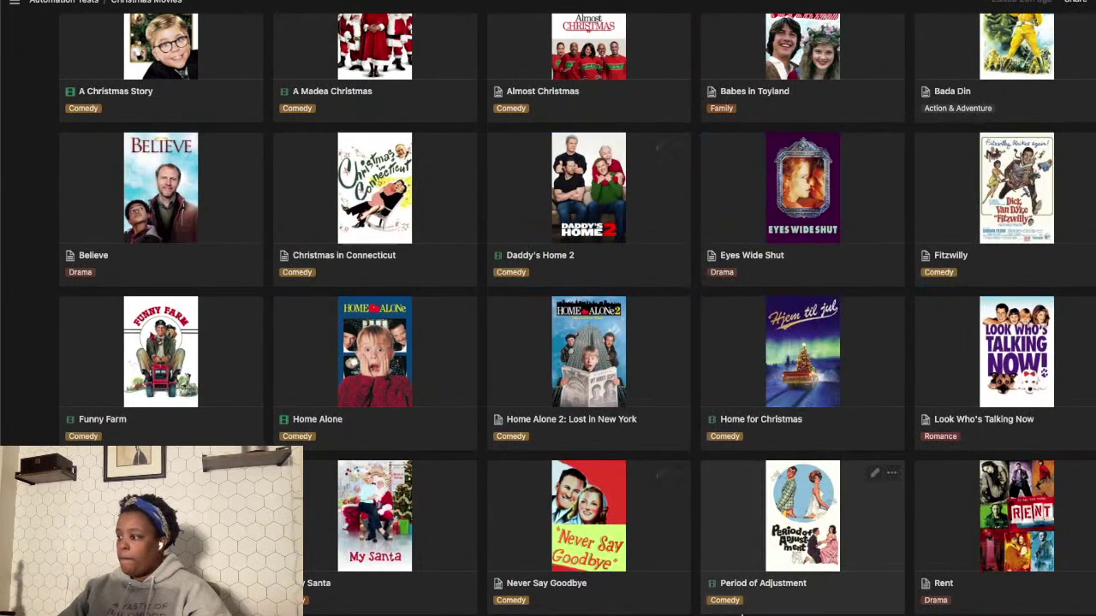
- Open the Love the Coopers page and show its 2 more properties to see the embedded trailer
scroll(665, 553, "down", 1)
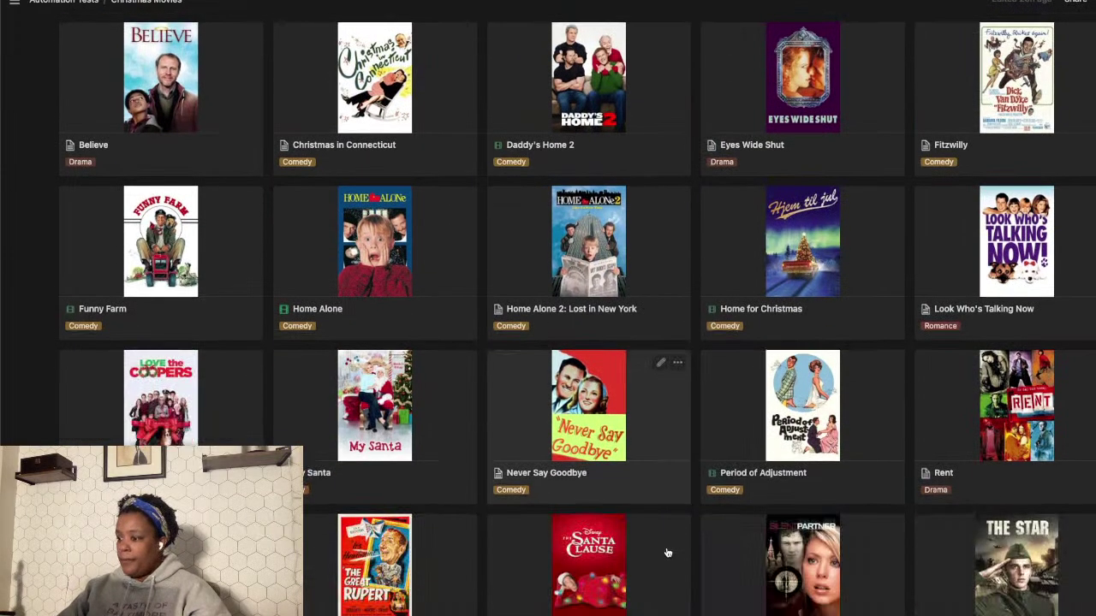
scroll(666, 548, "down", 2)
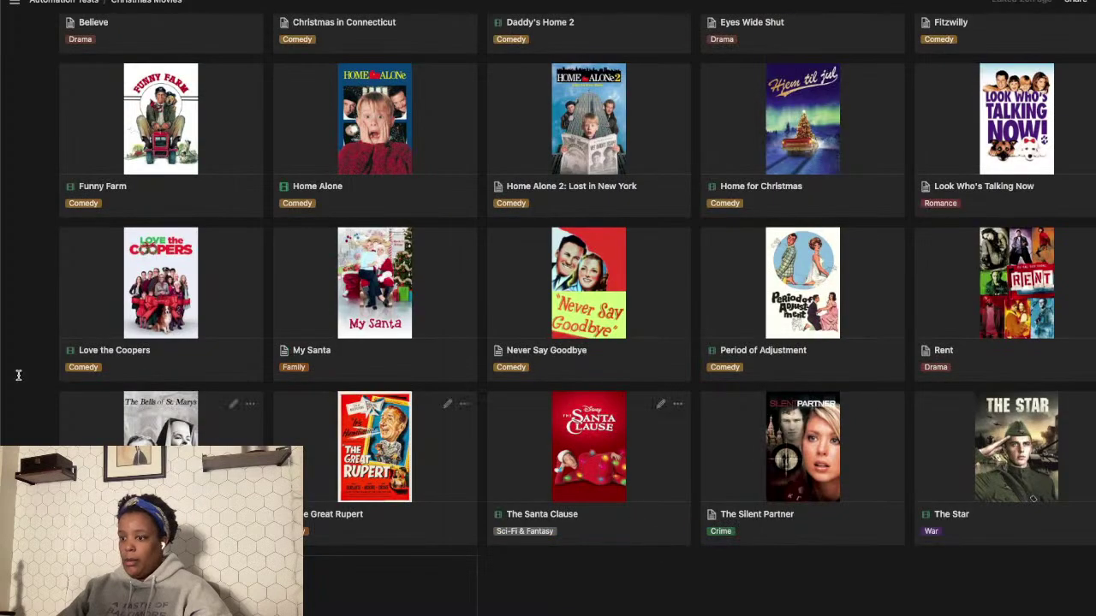
left_click(205, 354)
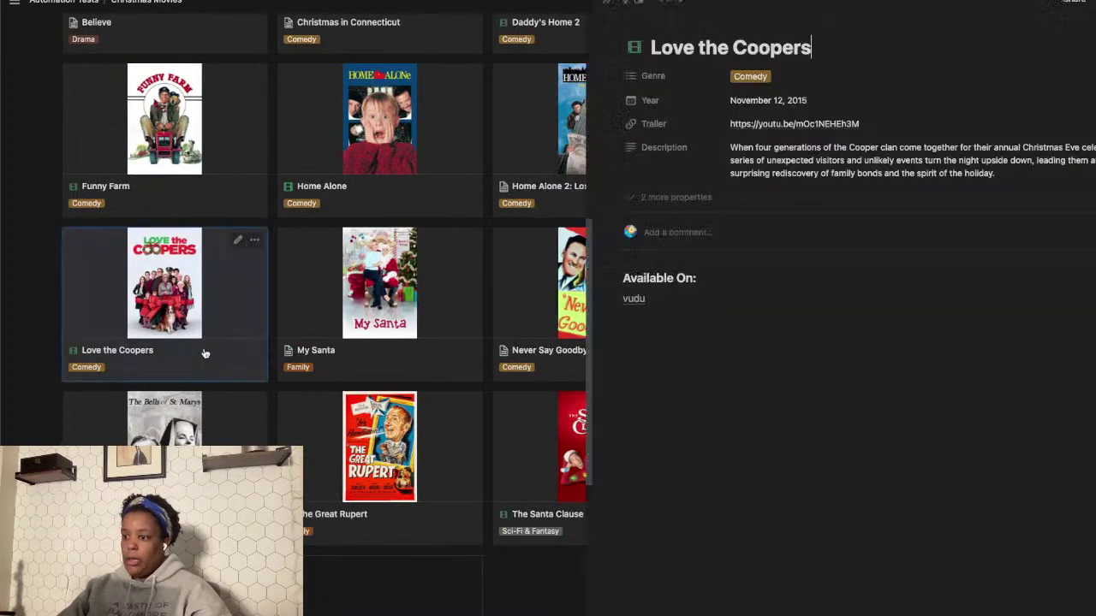
left_click(647, 198)
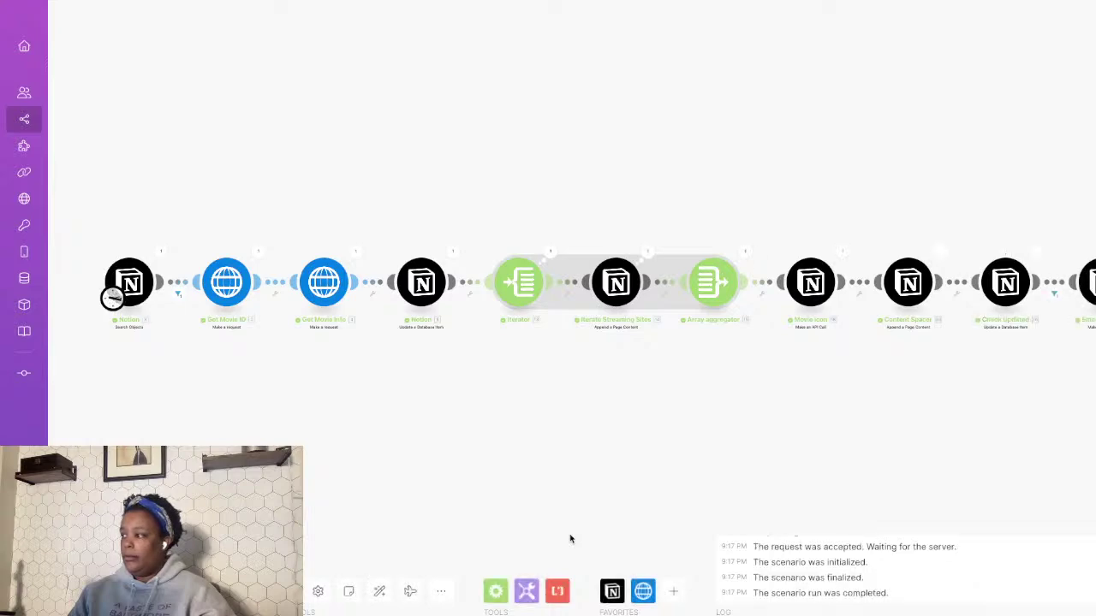
key("ctrl+Left")
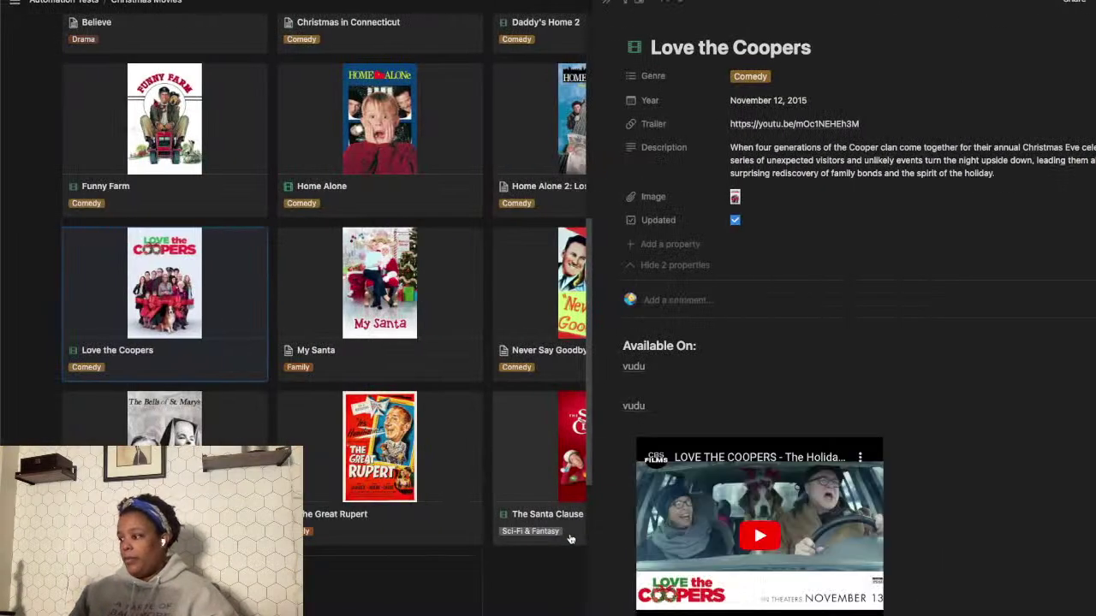
- Delete the duplicate vudu line under Available On on the Love the Coopers page
left_click(687, 408)
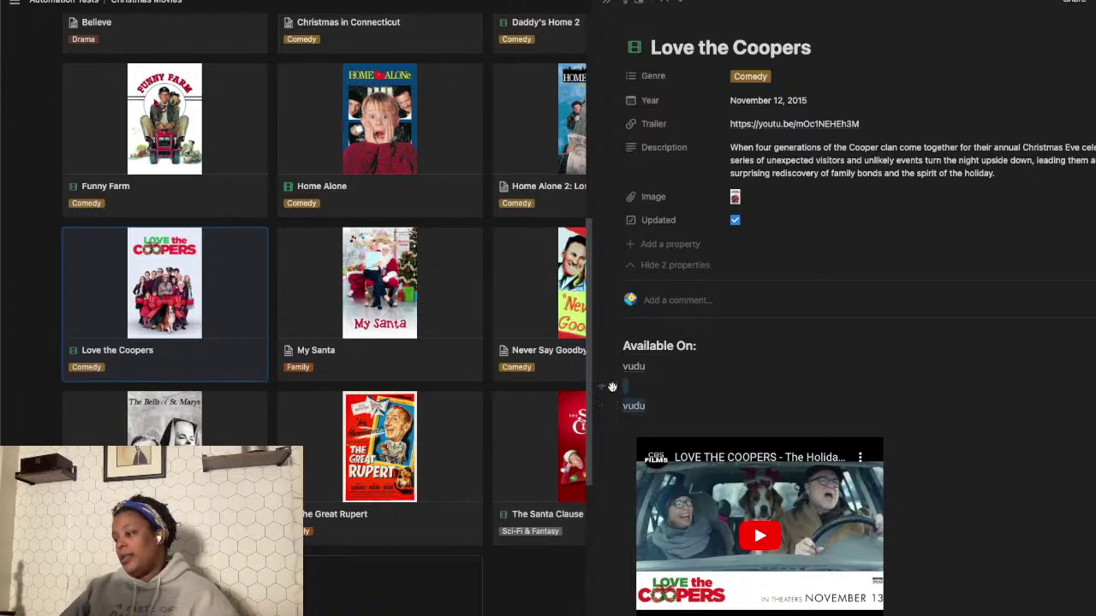
mouse_move(874, 443)
key("BackSpace")
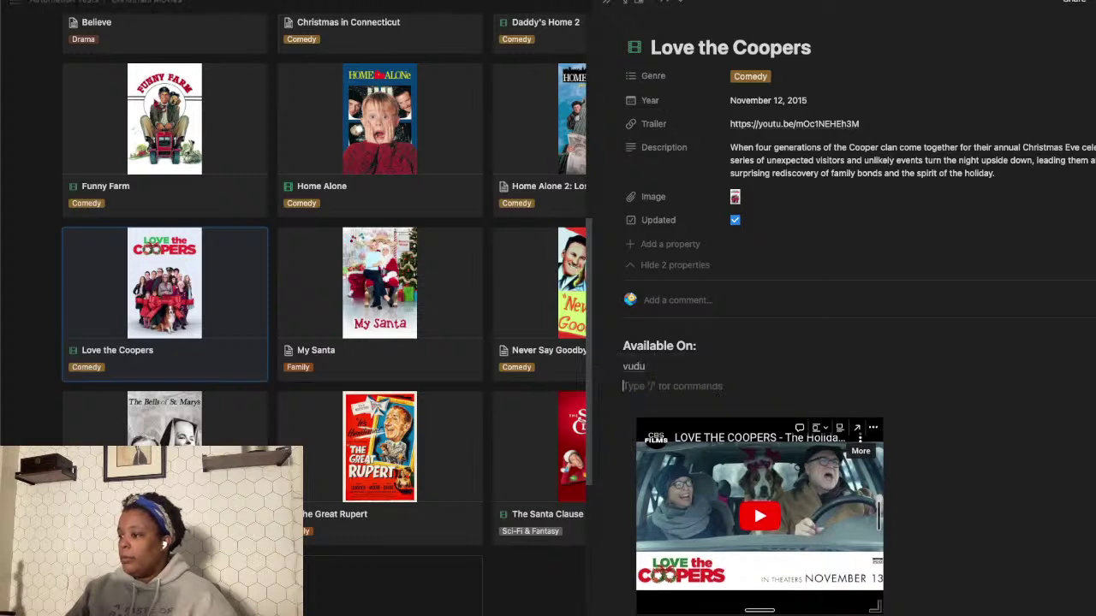
left_click(964, 462)
left_click(697, 345)
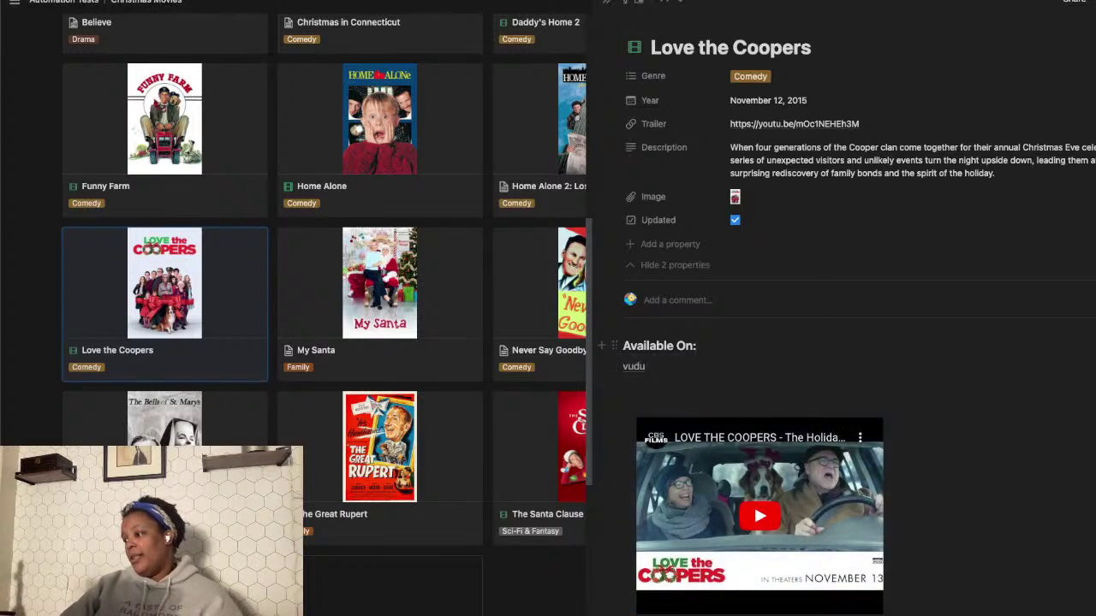
- Tidy the empty lines between vudu and the trailer, then go back to Make
scroll(856, 313, "down", 1)
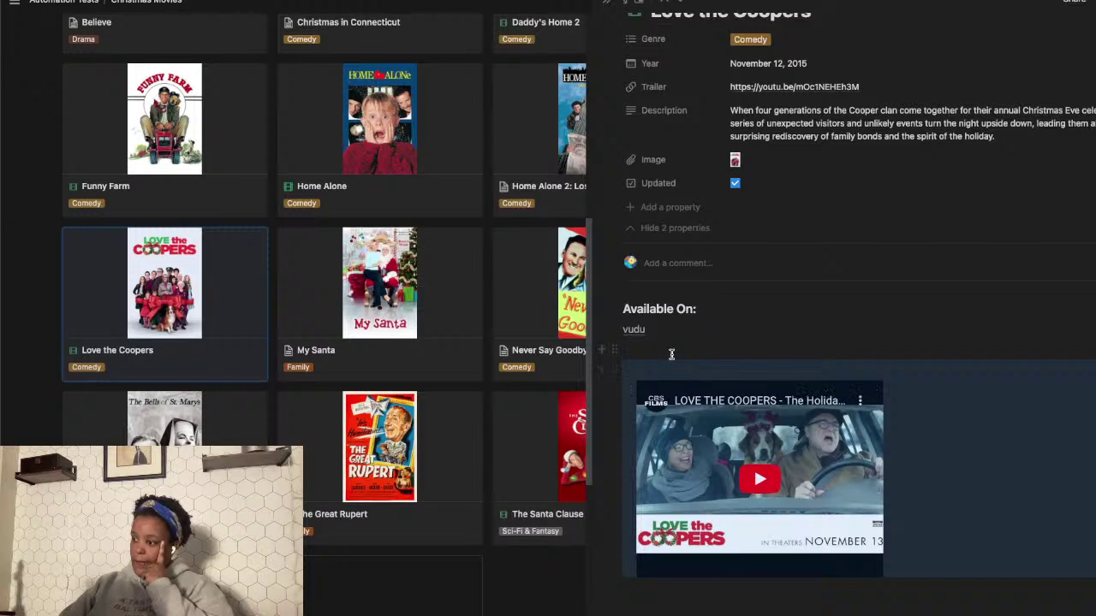
left_click(674, 351)
left_click(650, 370)
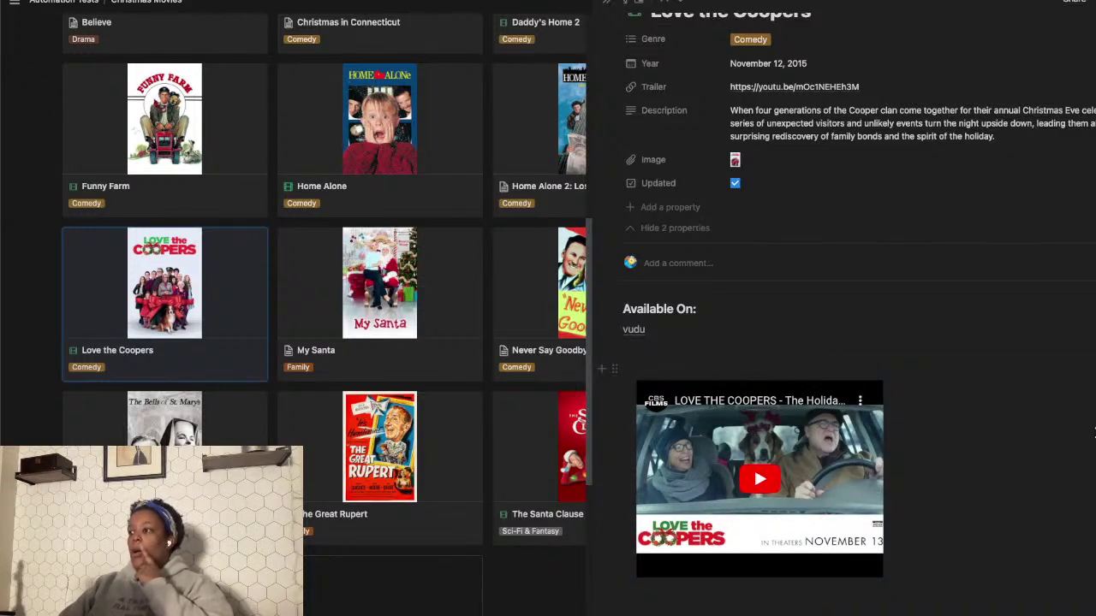
scroll(856, 314, "up", 1)
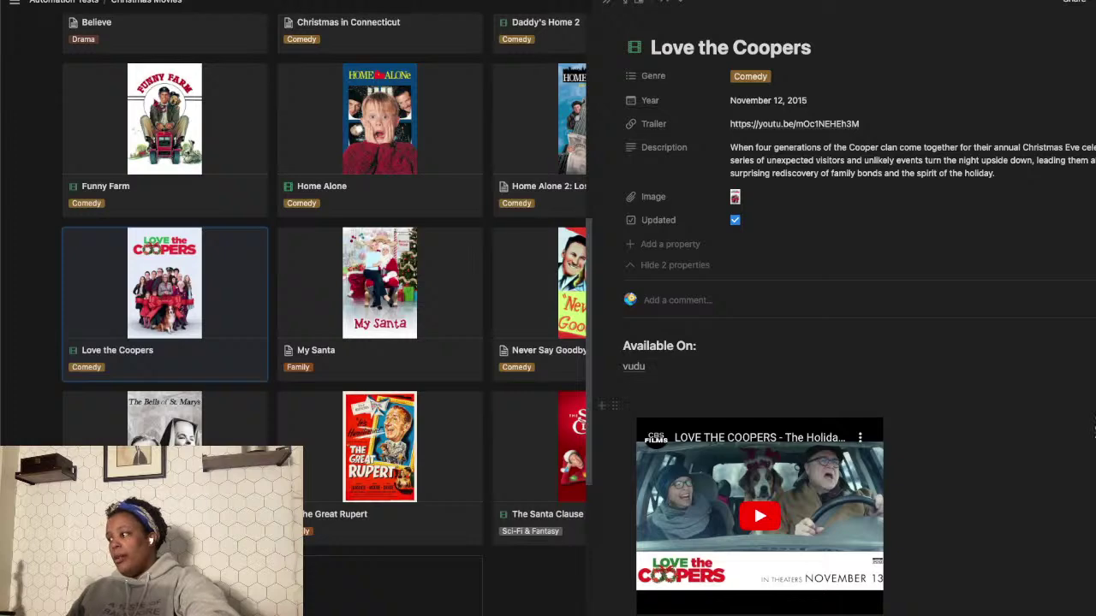
key("ctrl+Right")
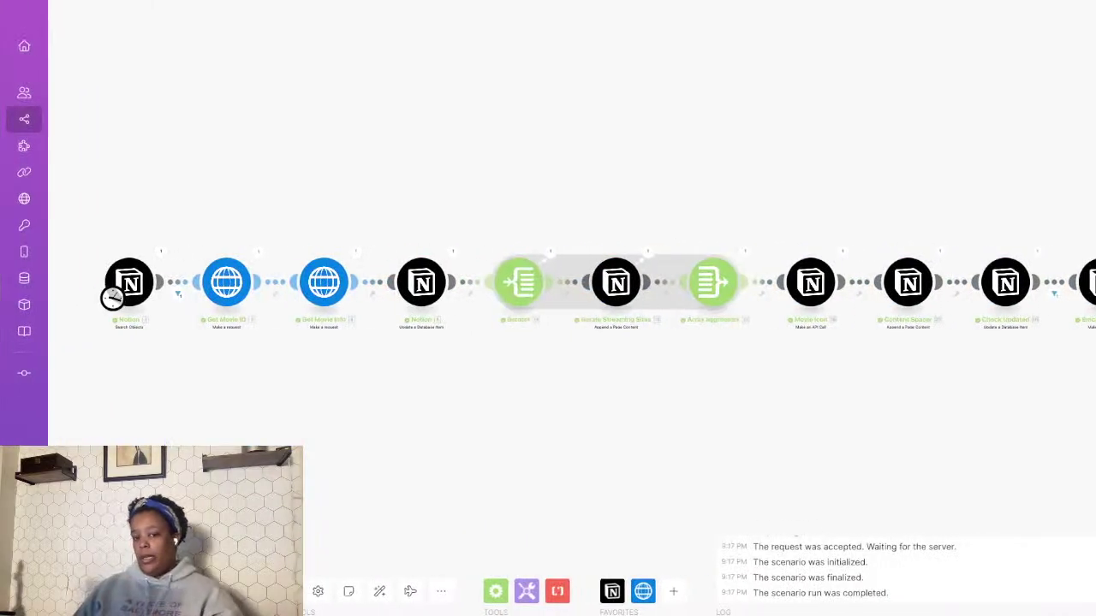
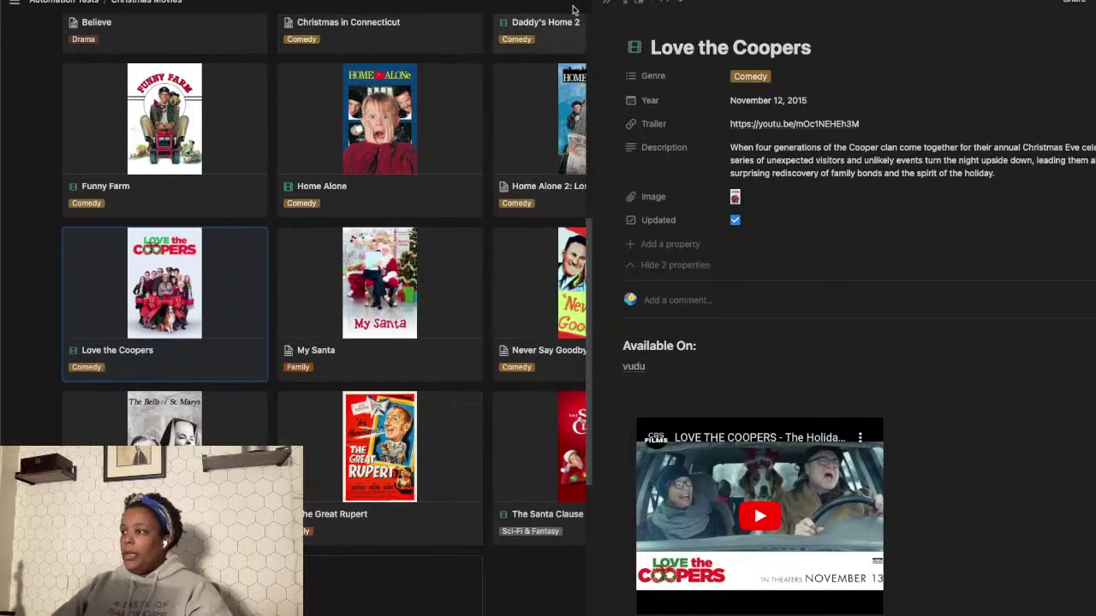
- Close the Love the Coopers side peek and scroll back to the top of the gallery
left_click(606, 3)
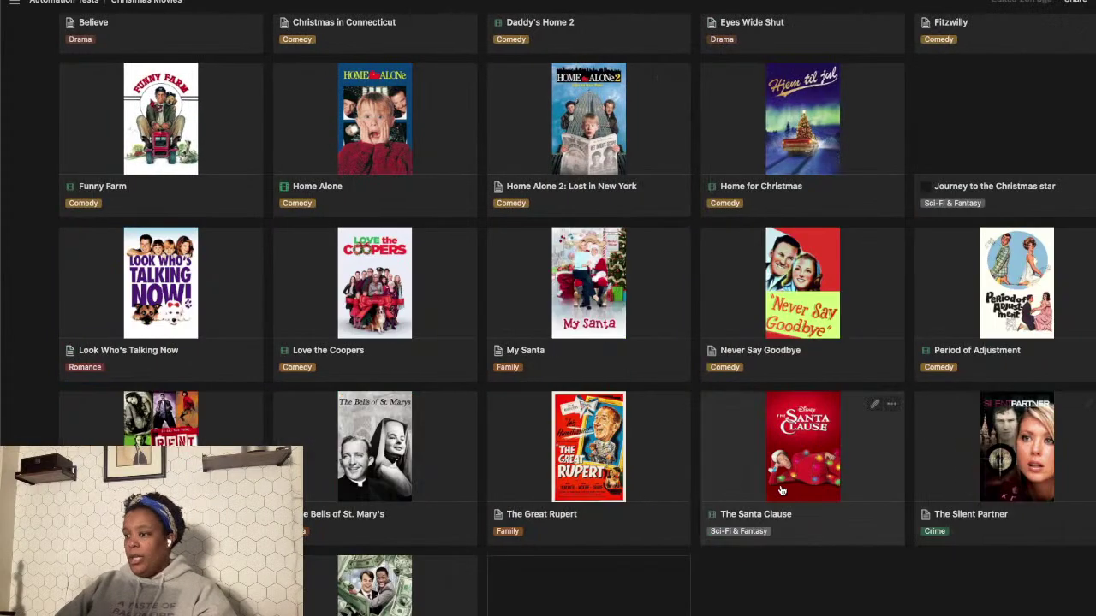
scroll(770, 497, "up", 10)
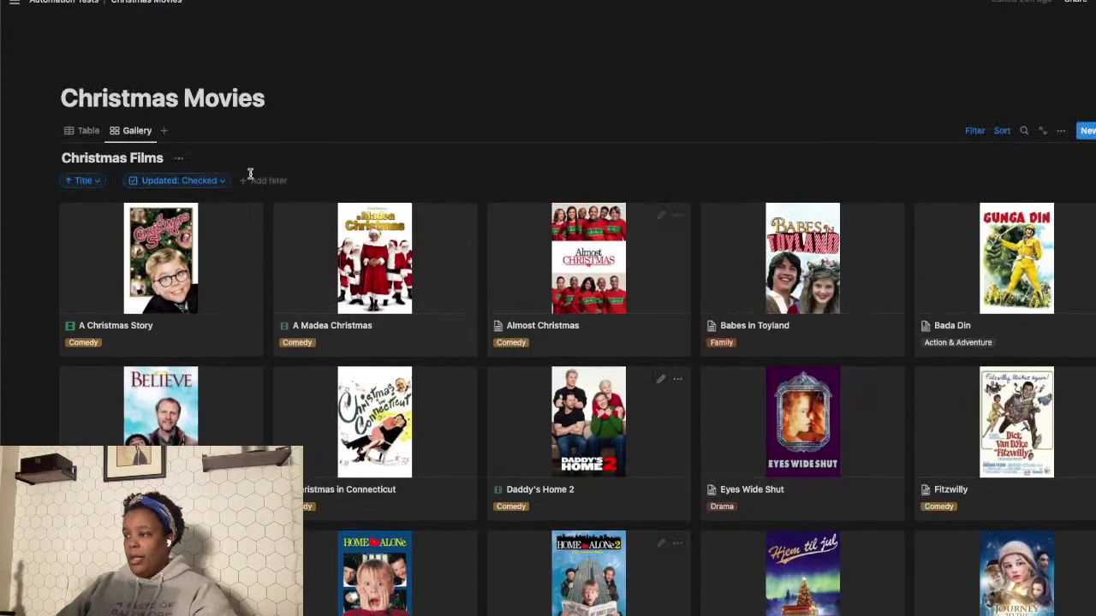
- Hide the filter bar and group the Christmas Movies gallery view by Genre
left_click(969, 134)
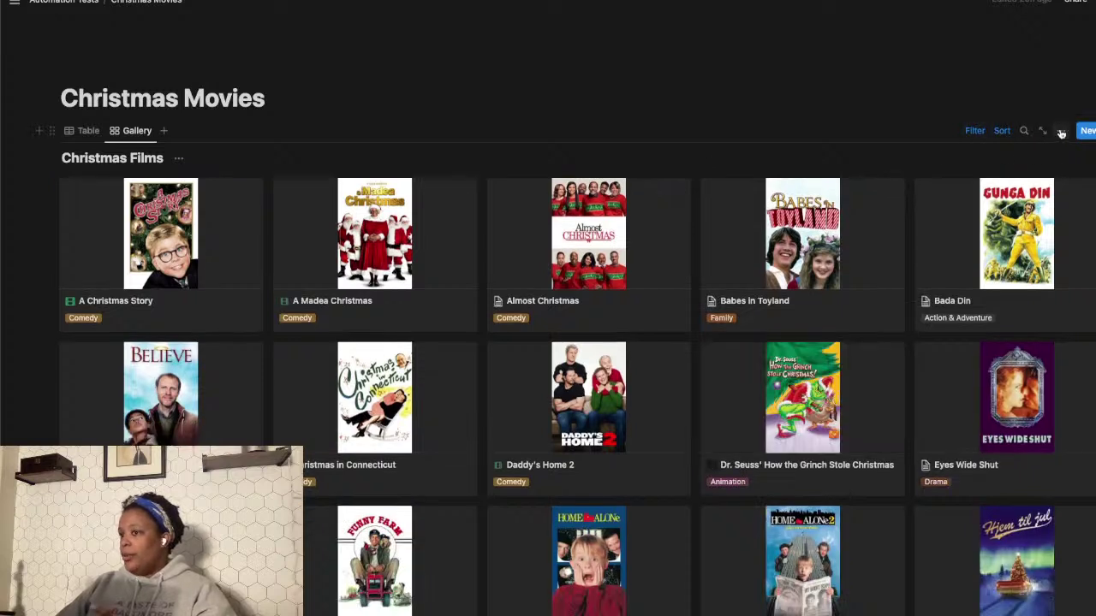
left_click(1059, 131)
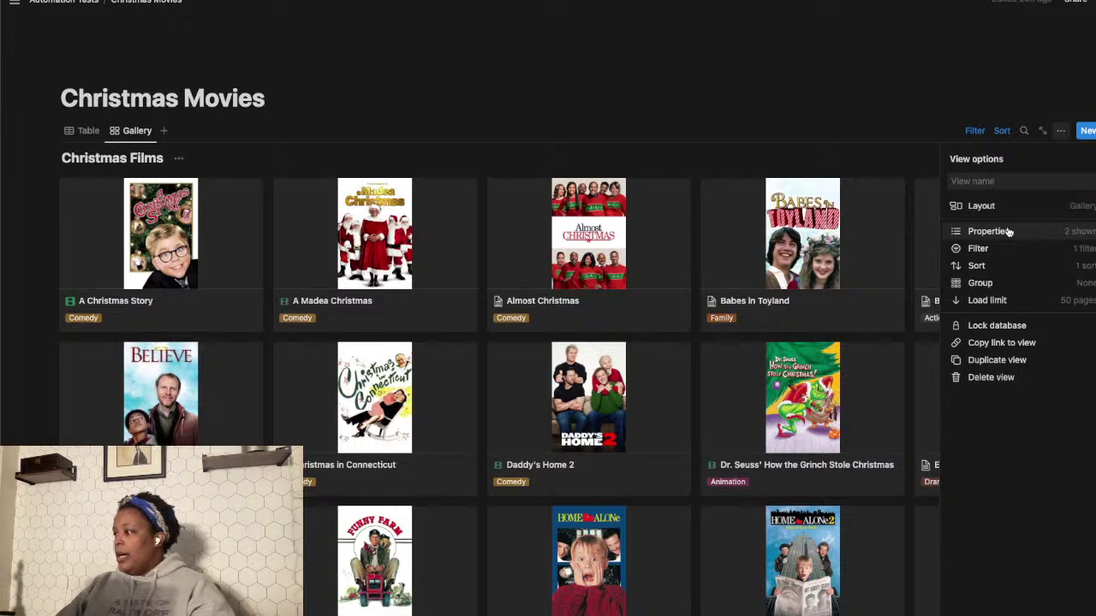
left_click(1004, 286)
left_click(984, 241)
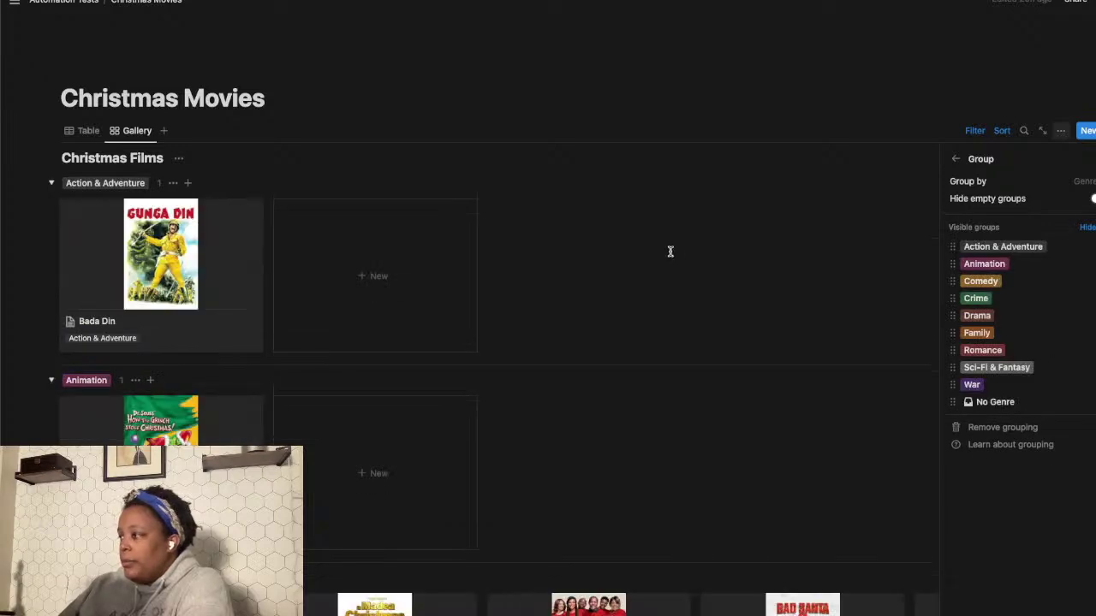
key("Escape")
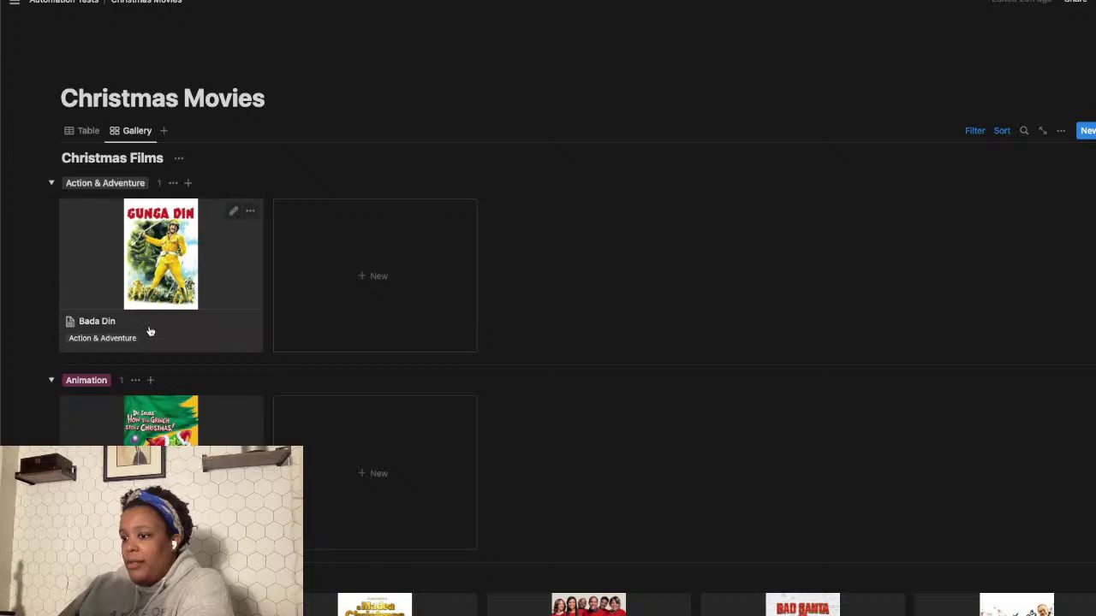
- Scroll through the genre groups to review which films landed under each heading
scroll(991, 431, "down", 5)
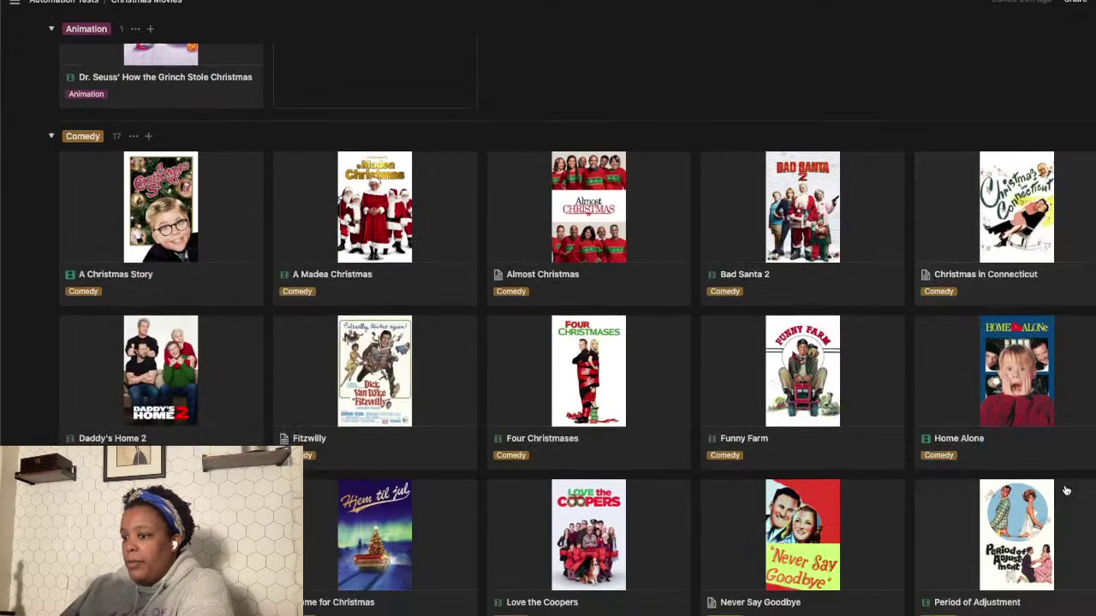
scroll(1066, 491, "down", 7)
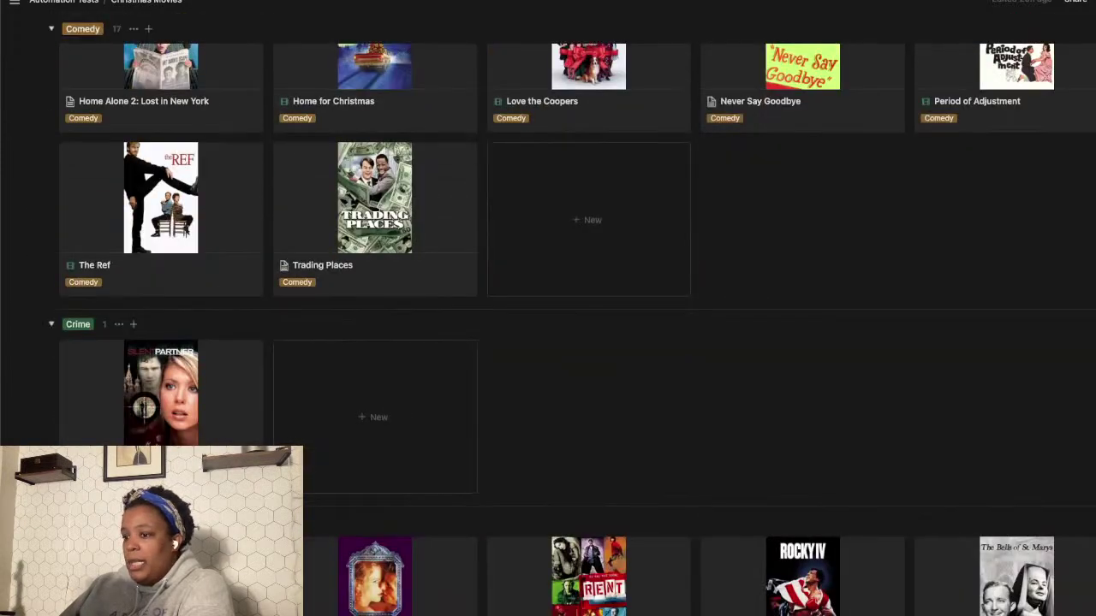
scroll(548, 317, "down", 6)
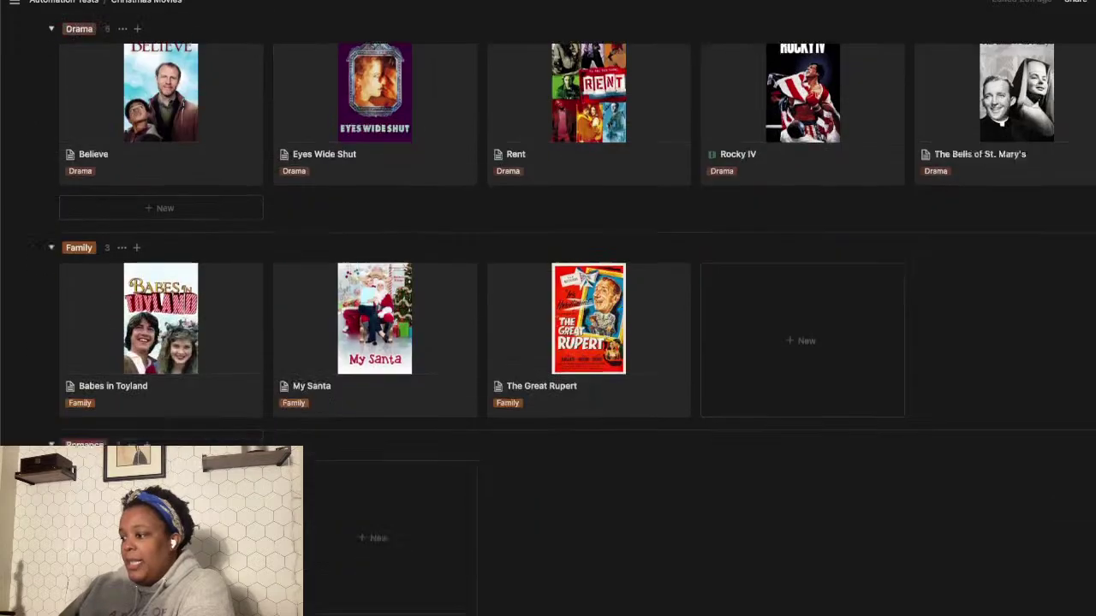
scroll(548, 317, "down", 2)
scroll(548, 317, "down", 3)
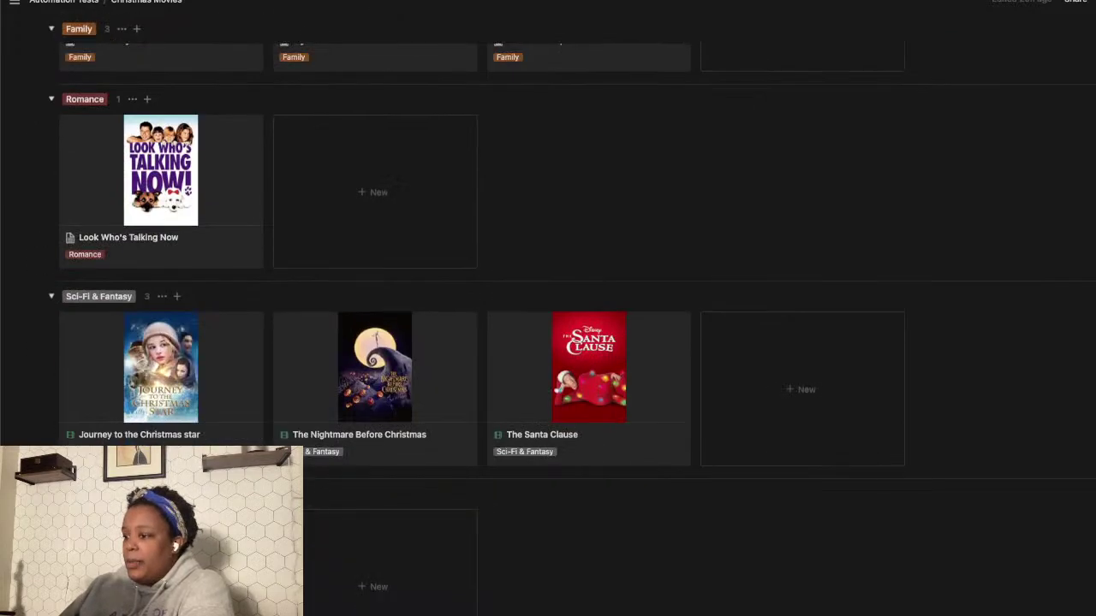
scroll(177, 347, "down", 3)
scroll(177, 346, "up", 8)
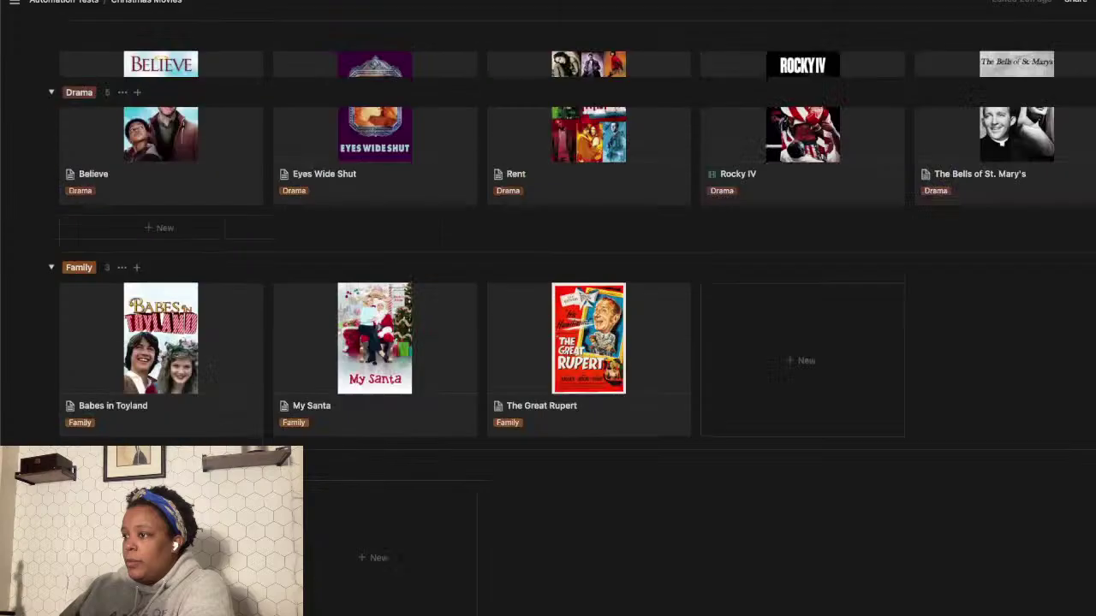
scroll(177, 346, "down", 3)
scroll(177, 347, "up", 3)
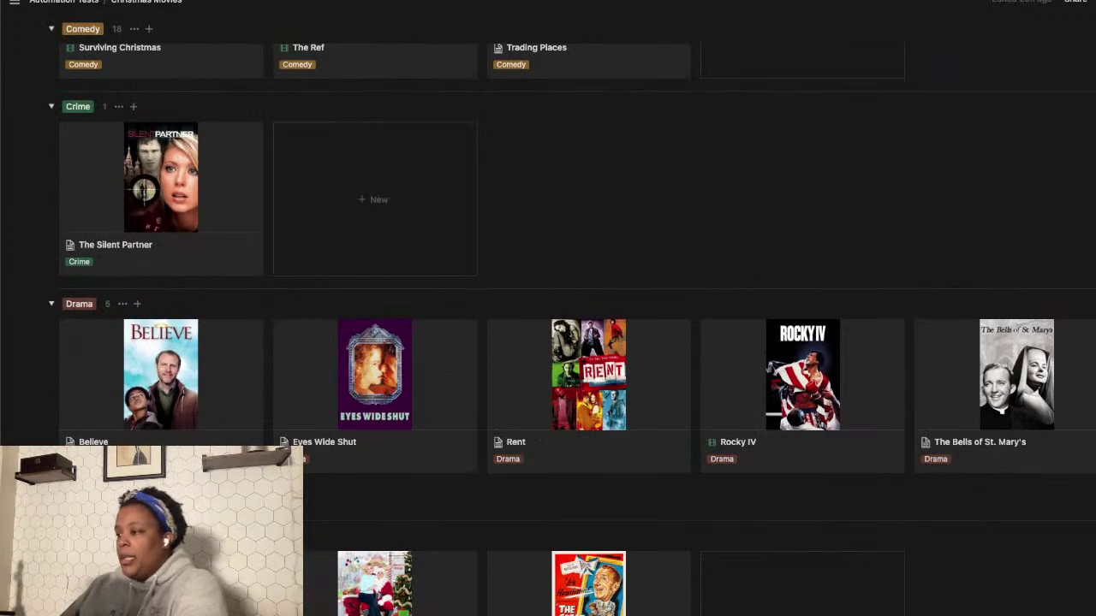
scroll(177, 347, "down", 5)
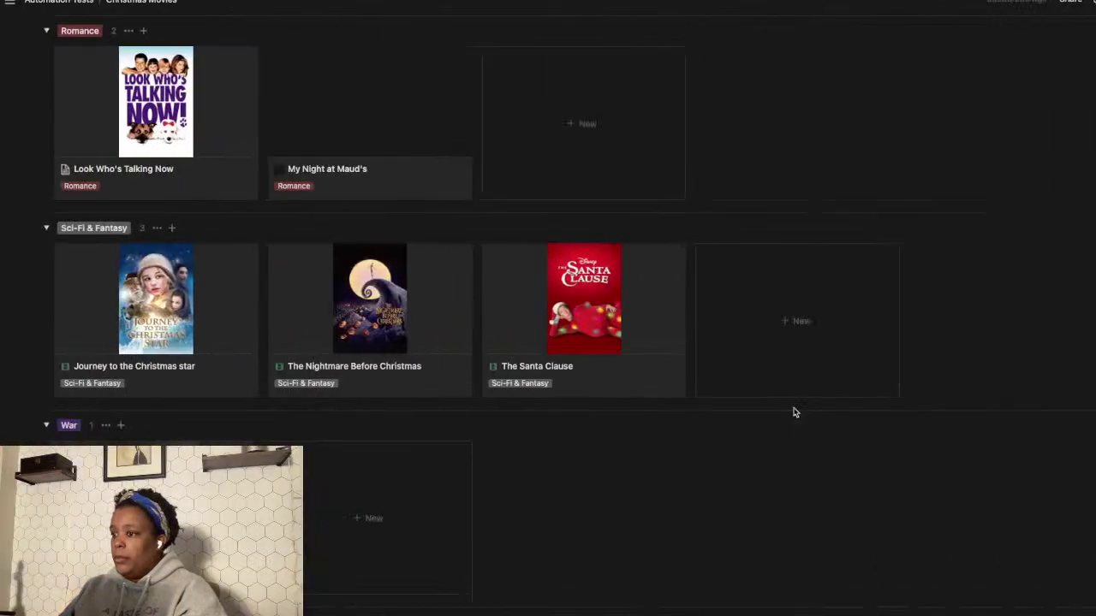
scroll(907, 477, "up", 3)
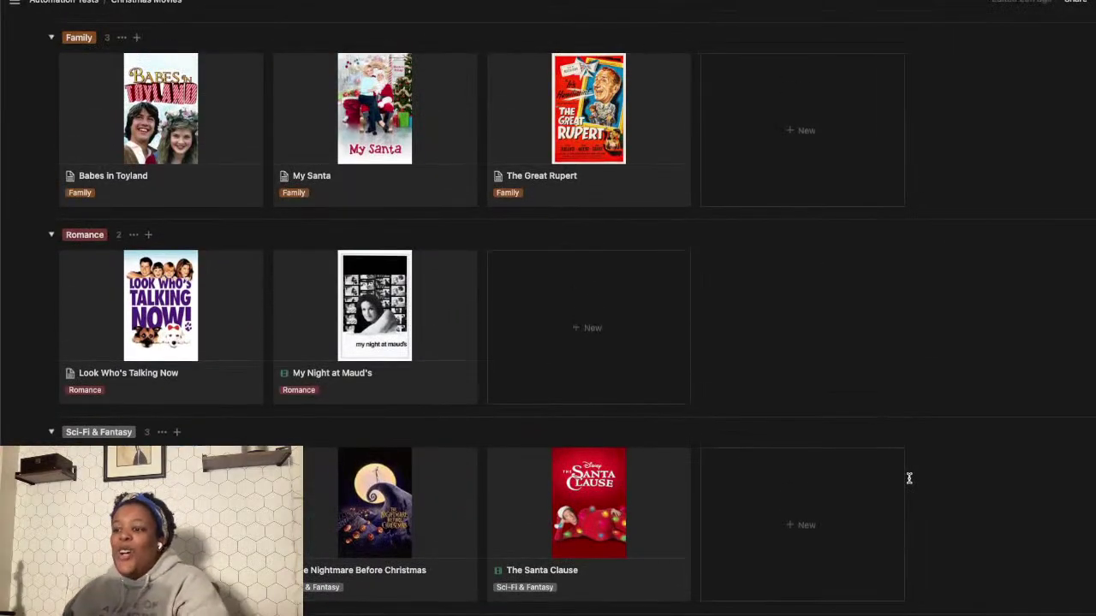
scroll(909, 479, "up", 1)
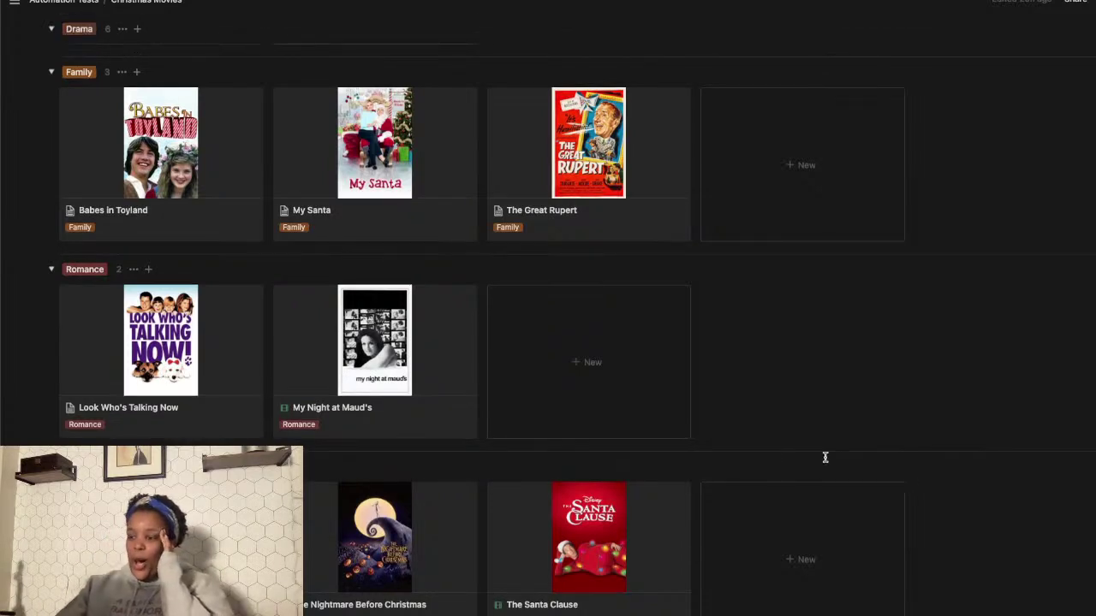
- Add Comedy as a second genre to Look Who's Talking Now, alongside Romance
left_click(227, 344)
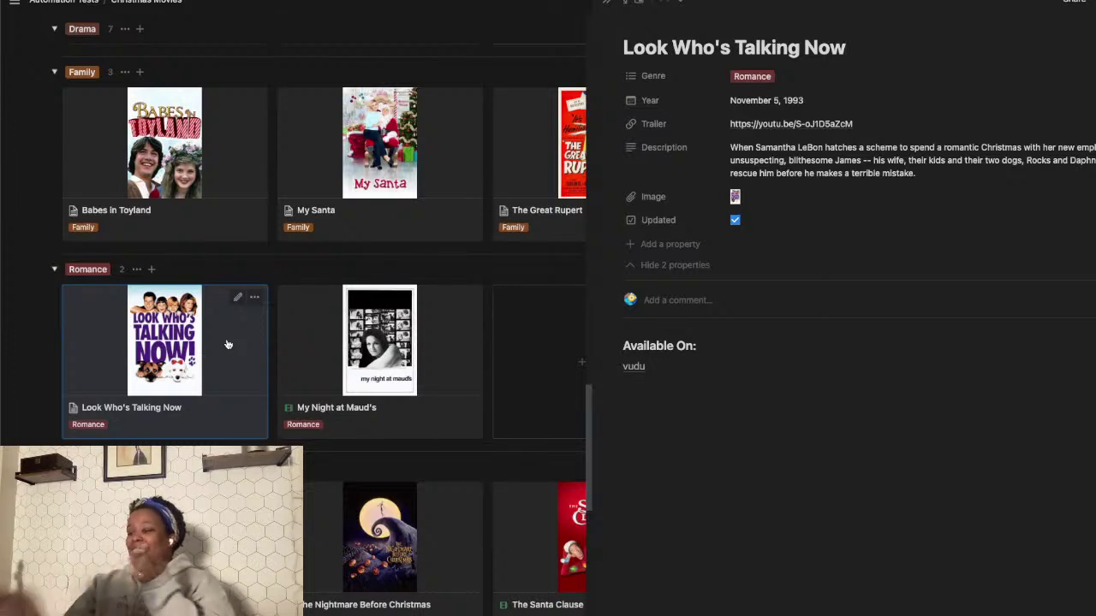
left_click(799, 77)
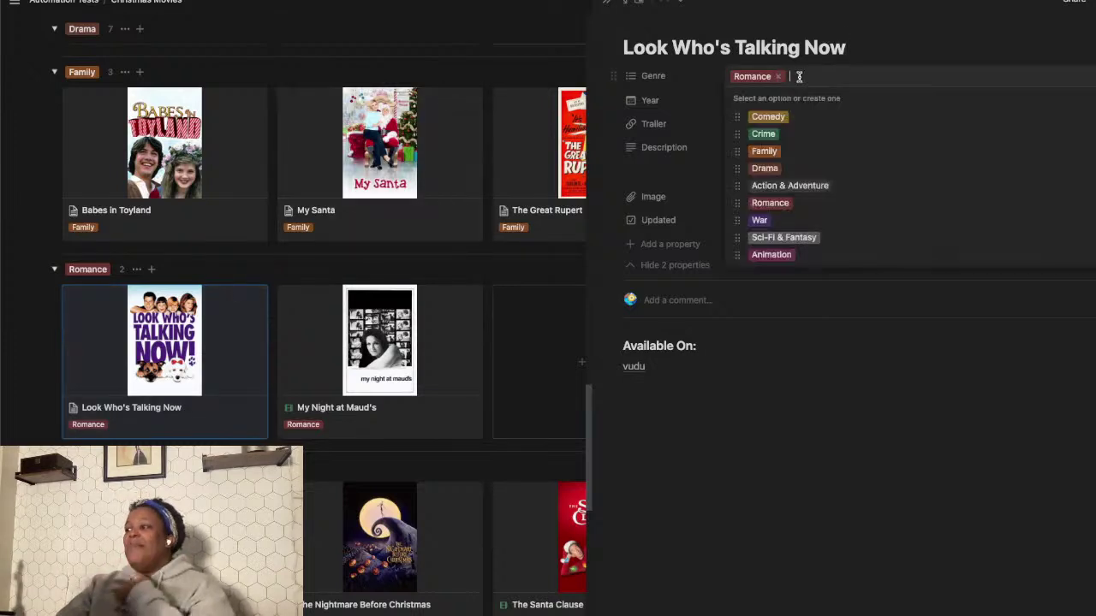
left_click(768, 116)
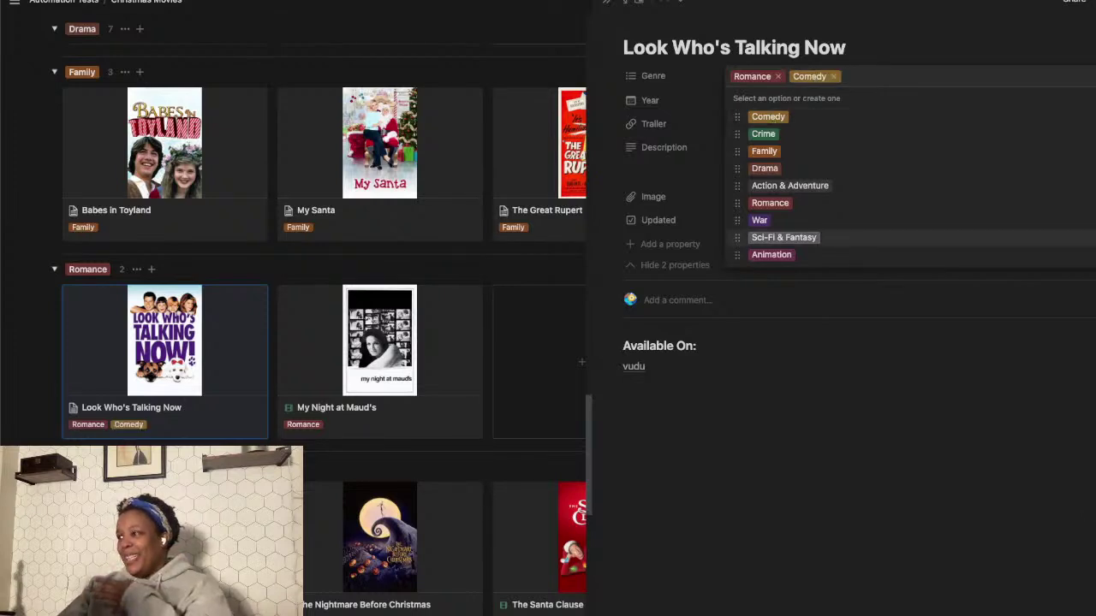
key("Escape")
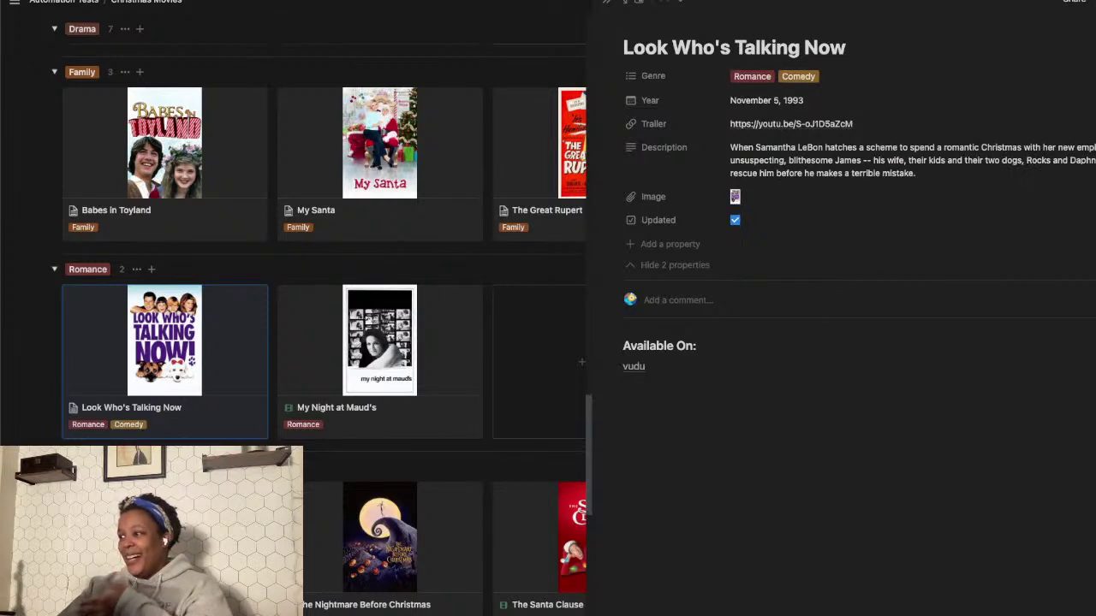
left_click(605, 2)
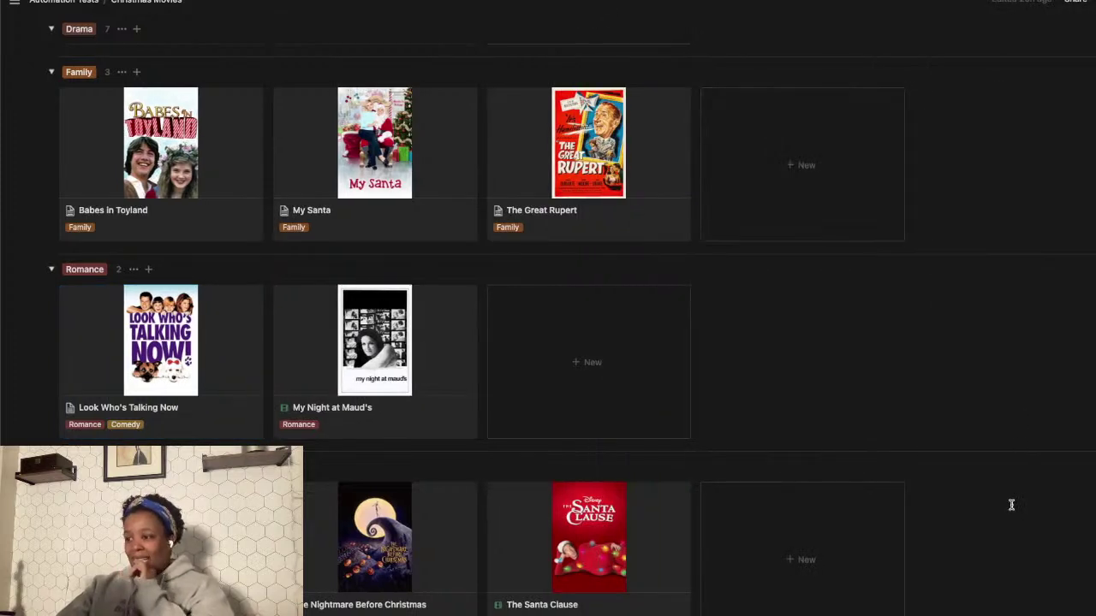
- Change The Santa Clause's genre from Sci-Fi & Fantasy to Comedy
scroll(1011, 505, "down", 3)
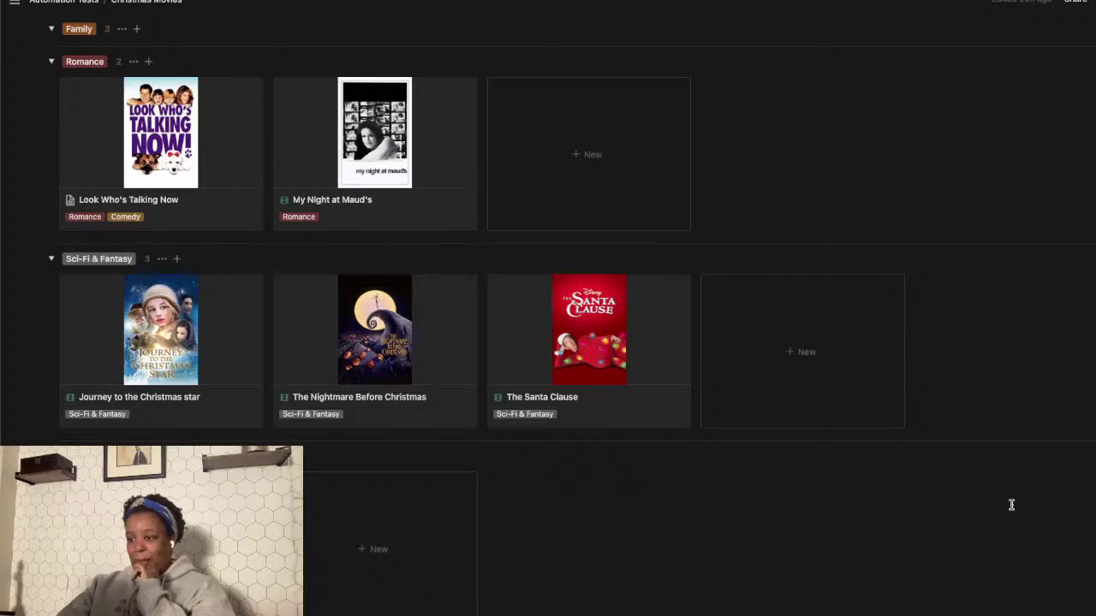
scroll(1011, 505, "down", 1)
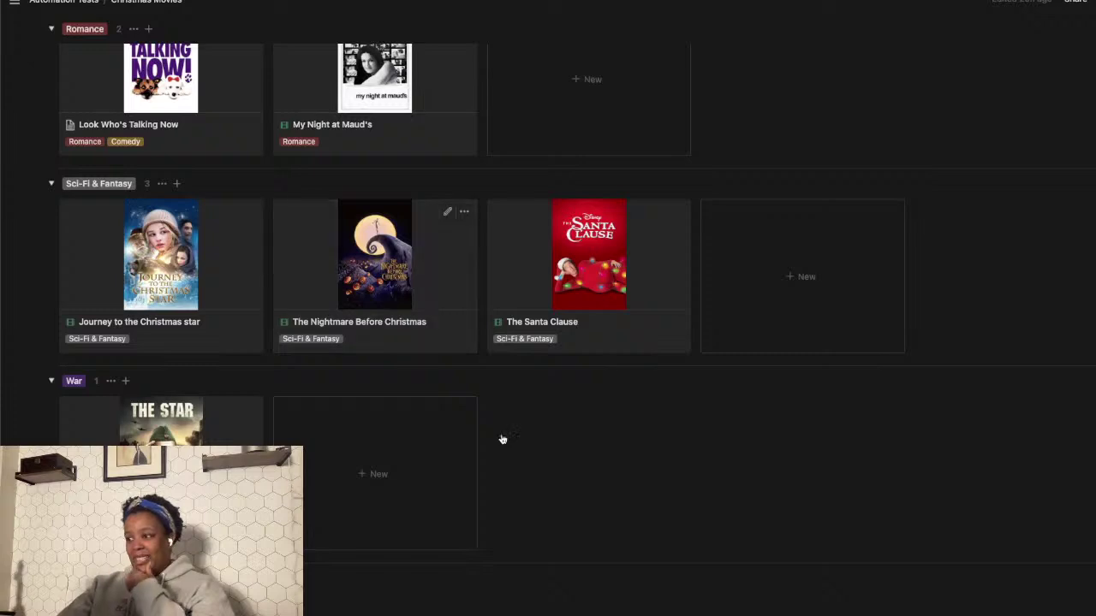
left_click(609, 325)
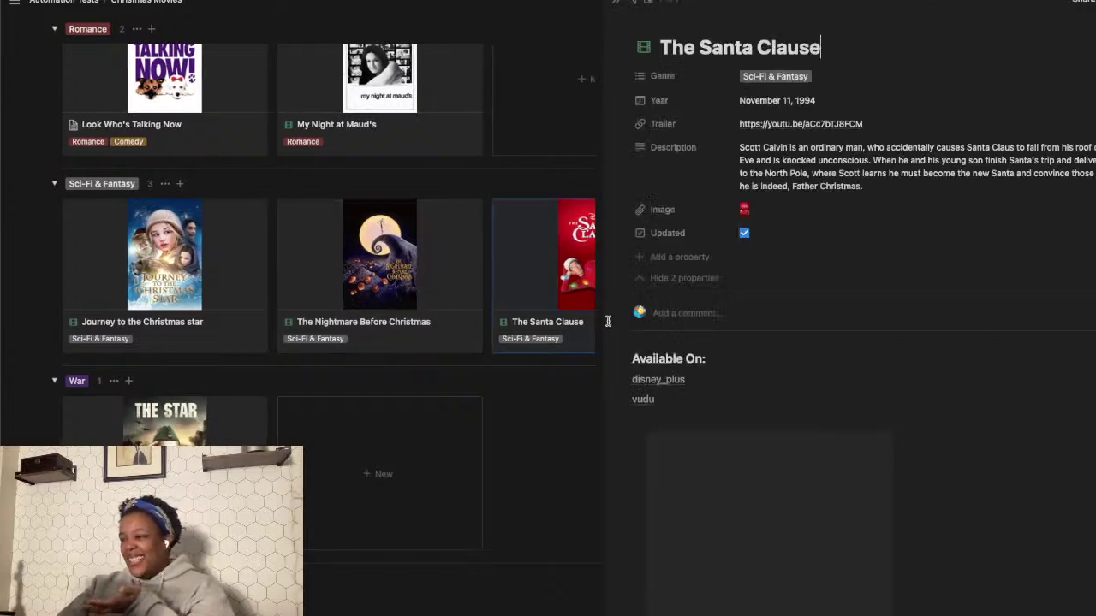
left_click(816, 83)
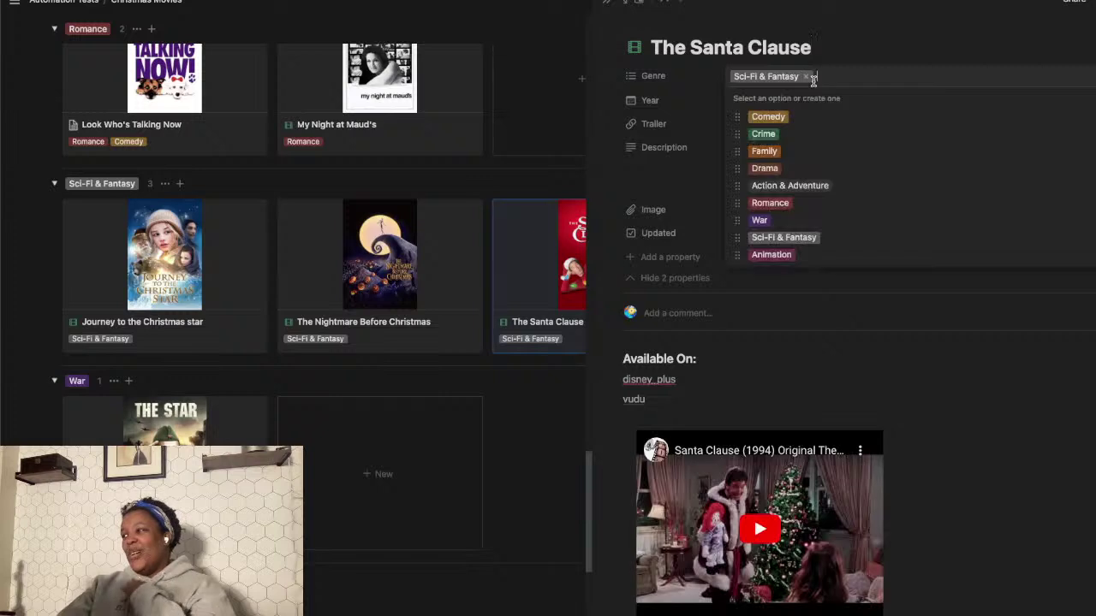
left_click(767, 117)
key("Up")
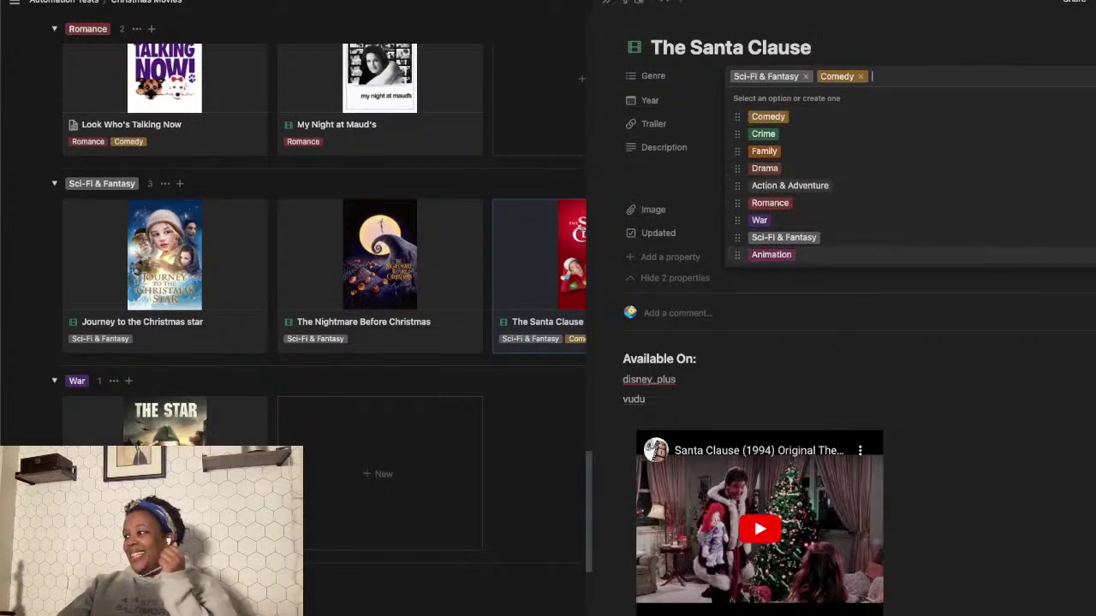
left_click(805, 77)
left_click(533, 392)
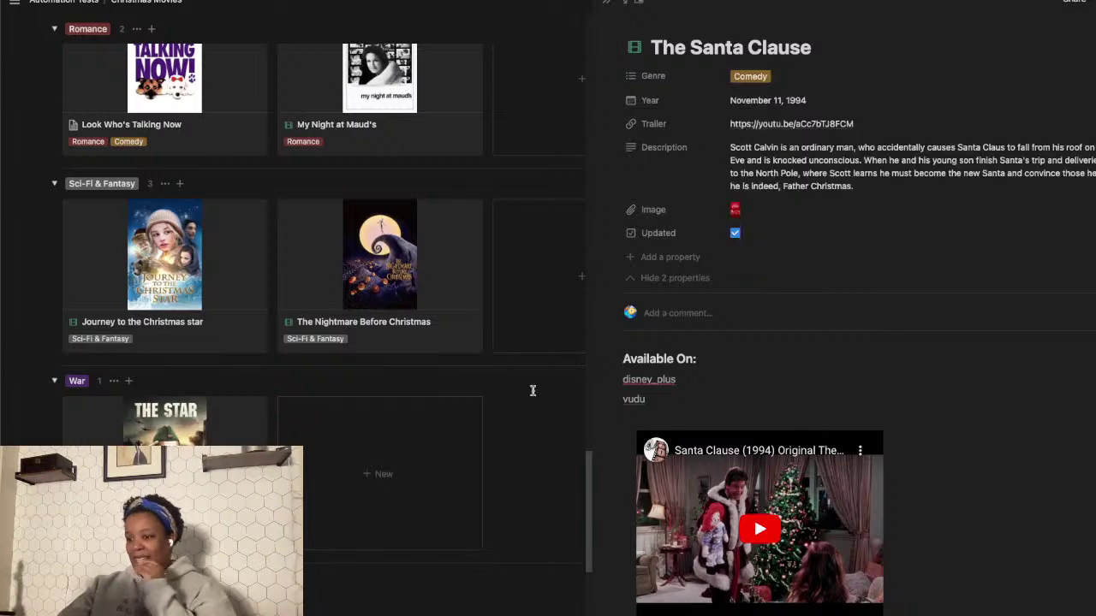
left_click(603, 4)
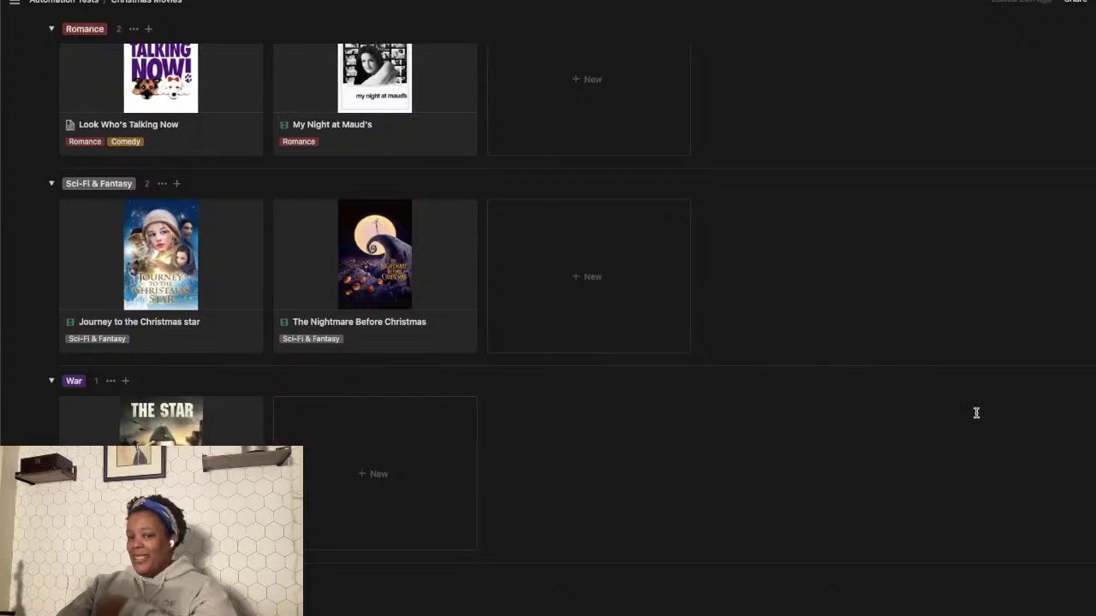
- Scroll up past the Family group to check the Drama and Crime groups, including The Christmas Tree
scroll(976, 412, "up", 3)
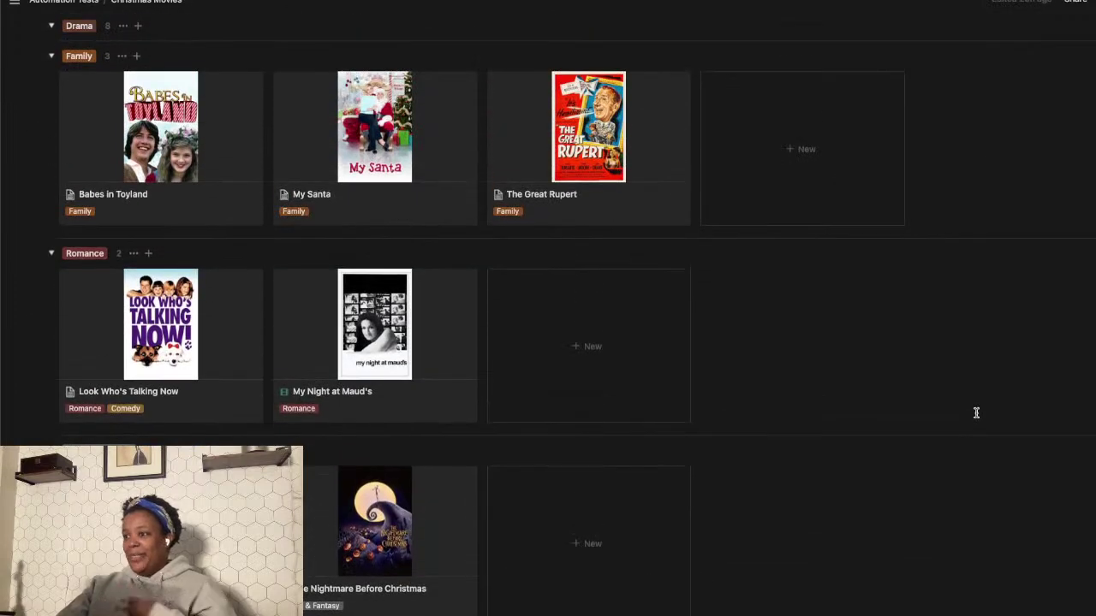
scroll(976, 412, "up", 2)
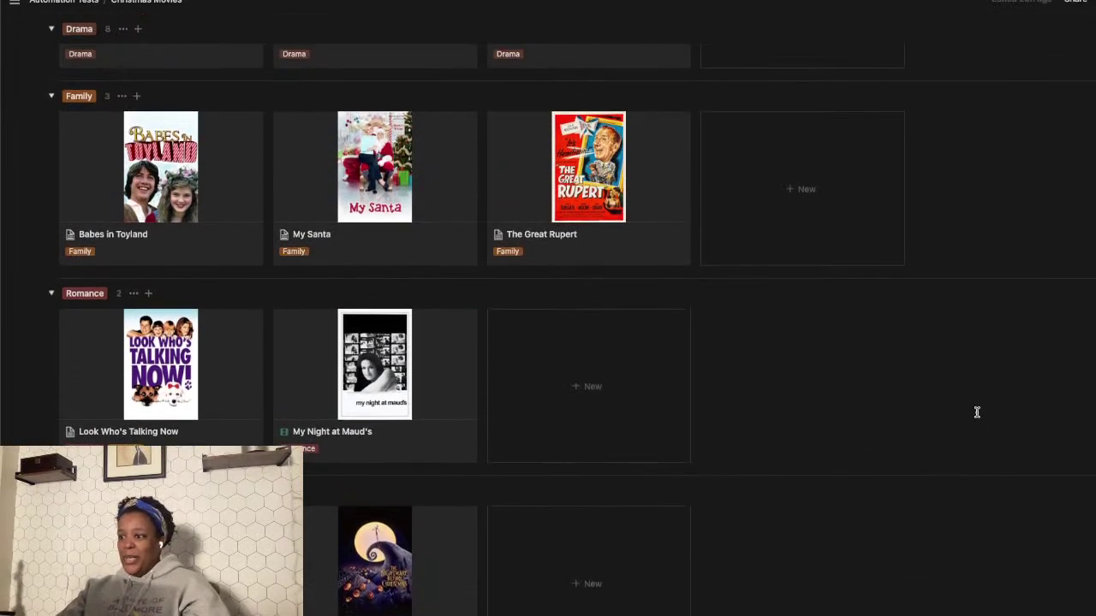
scroll(977, 413, "up", 5)
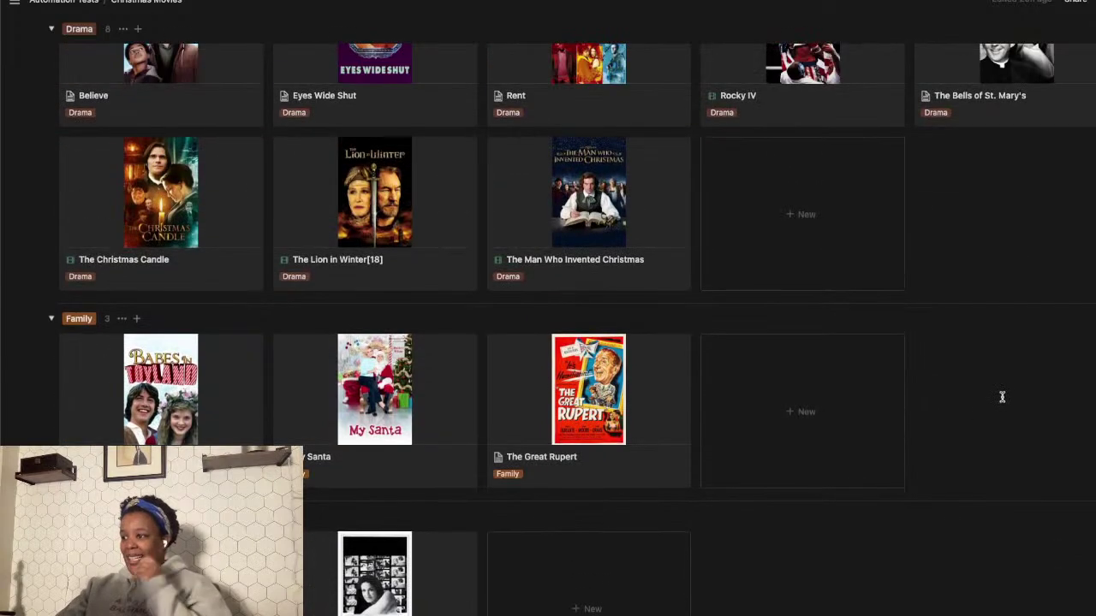
scroll(991, 402, "up", 3)
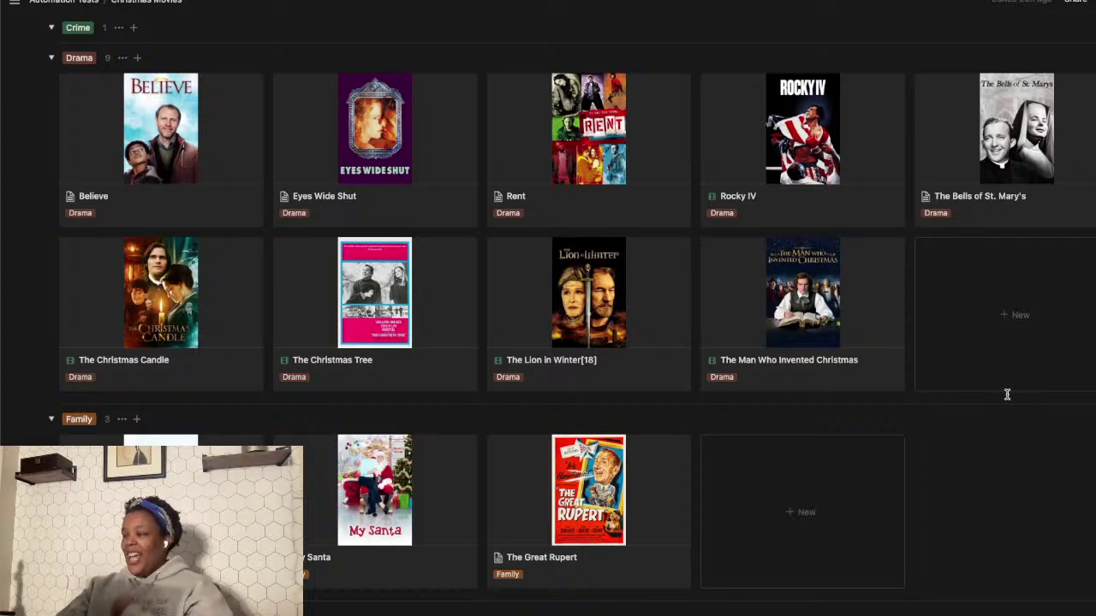
scroll(1007, 394, "up", 3)
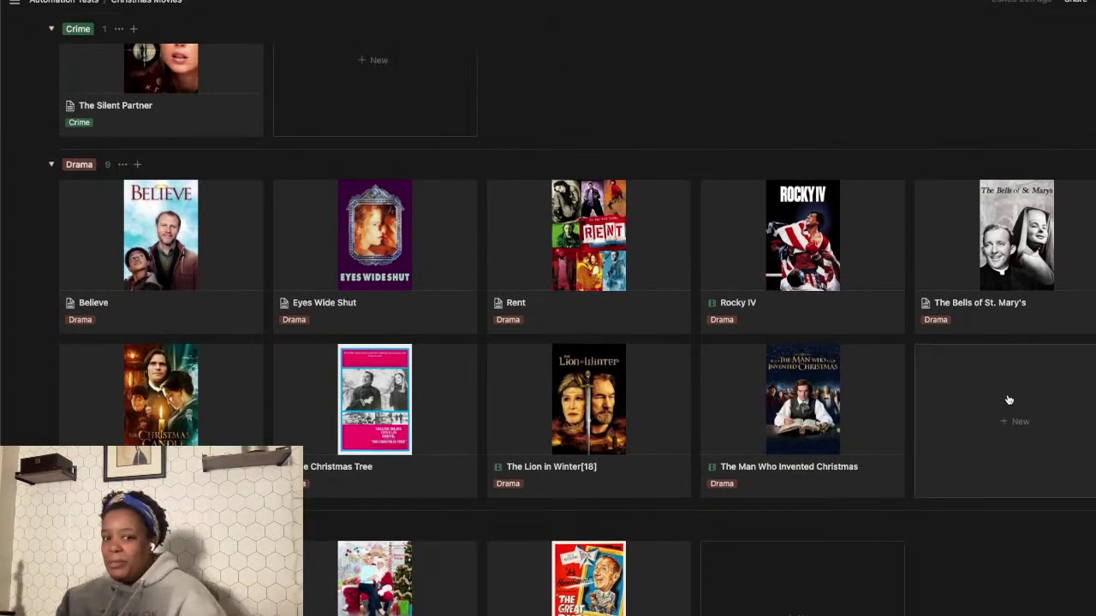
scroll(1009, 400, "up", 1)
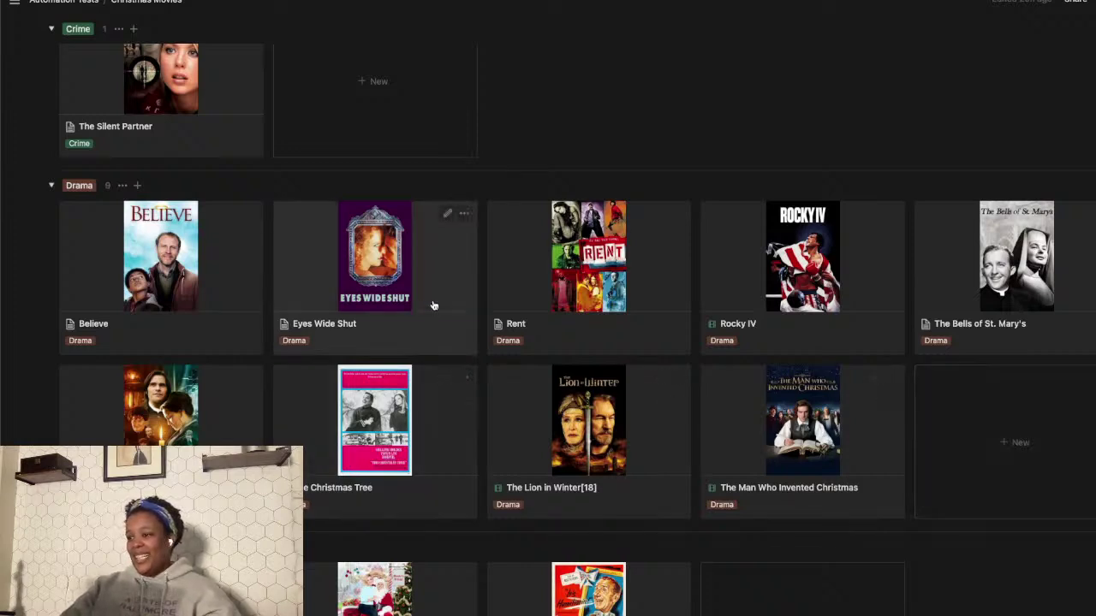
- Delete the Eyes Wide Shut card from the Drama group
left_click(463, 213)
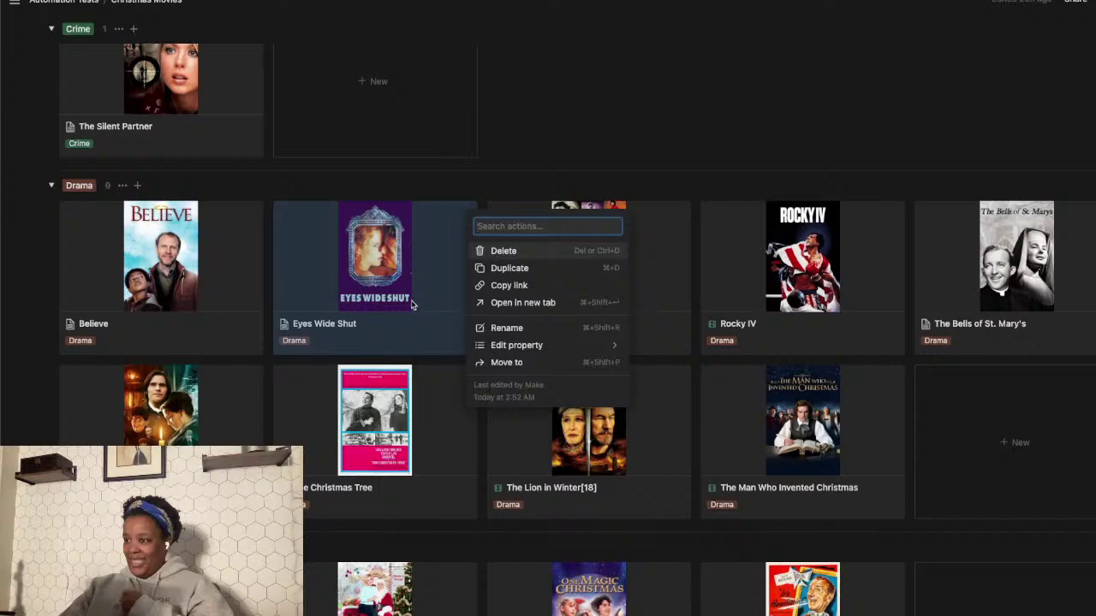
left_click(526, 254)
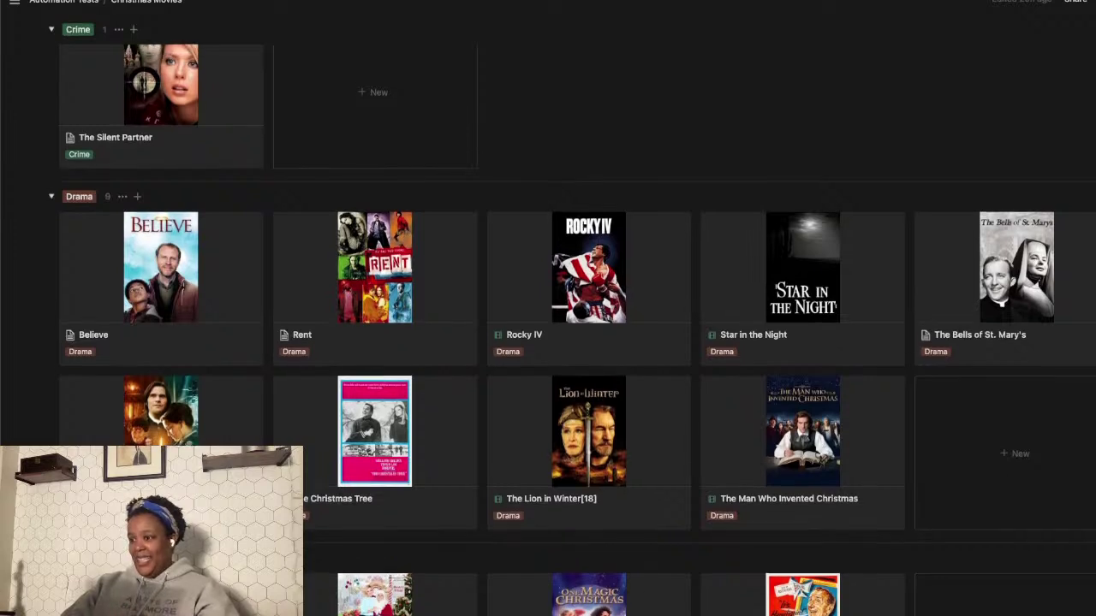
scroll(547, 317, "up", 3)
scroll(548, 316, "up", 2)
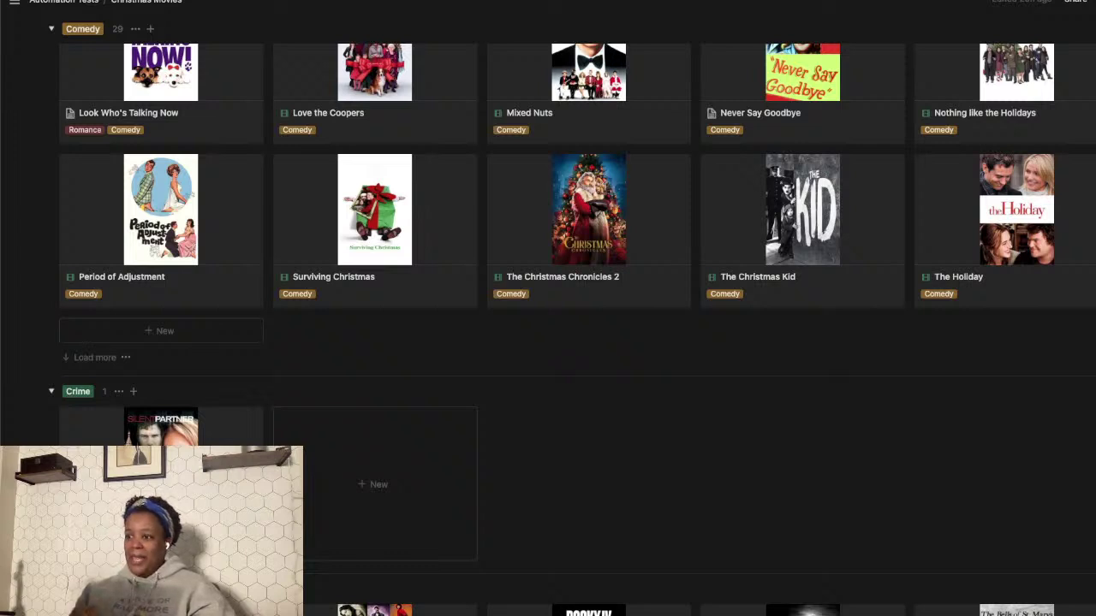
scroll(548, 257, "up", 2)
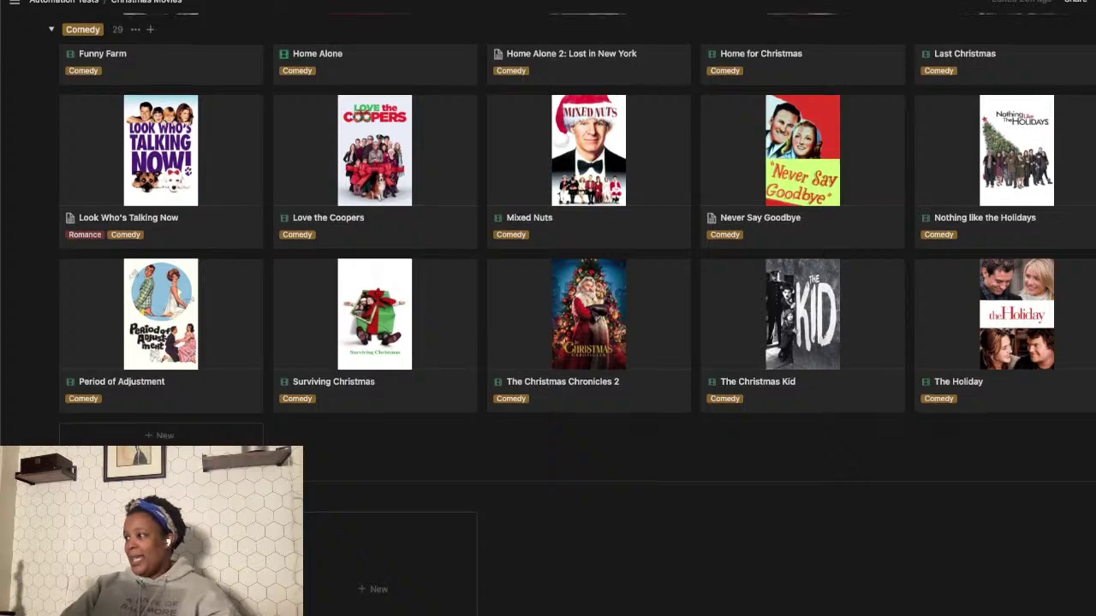
scroll(548, 257, "up", 4)
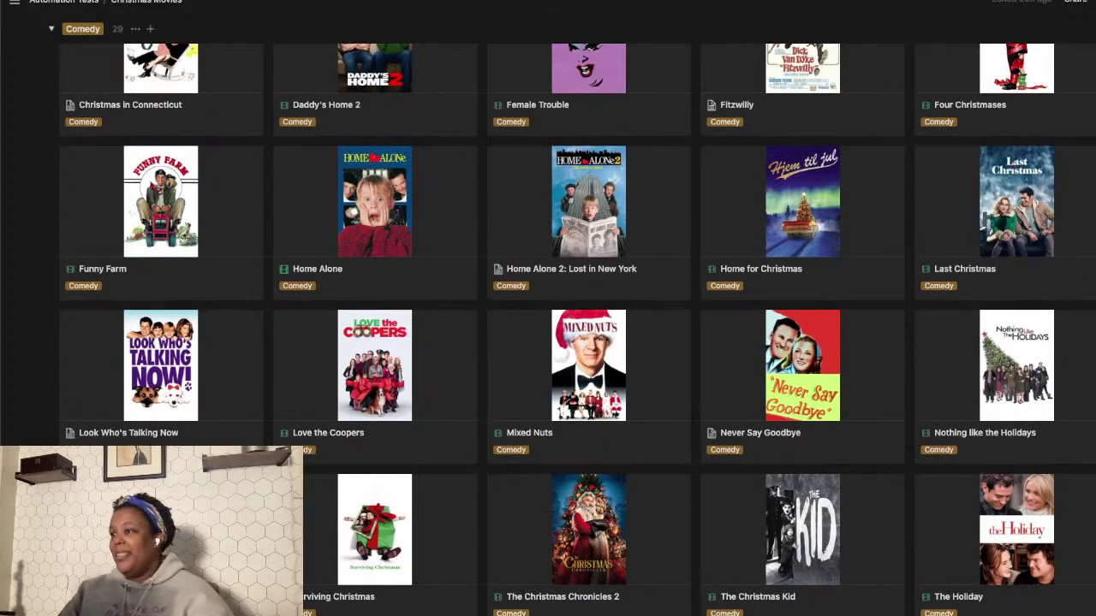
scroll(548, 330, "up", 2)
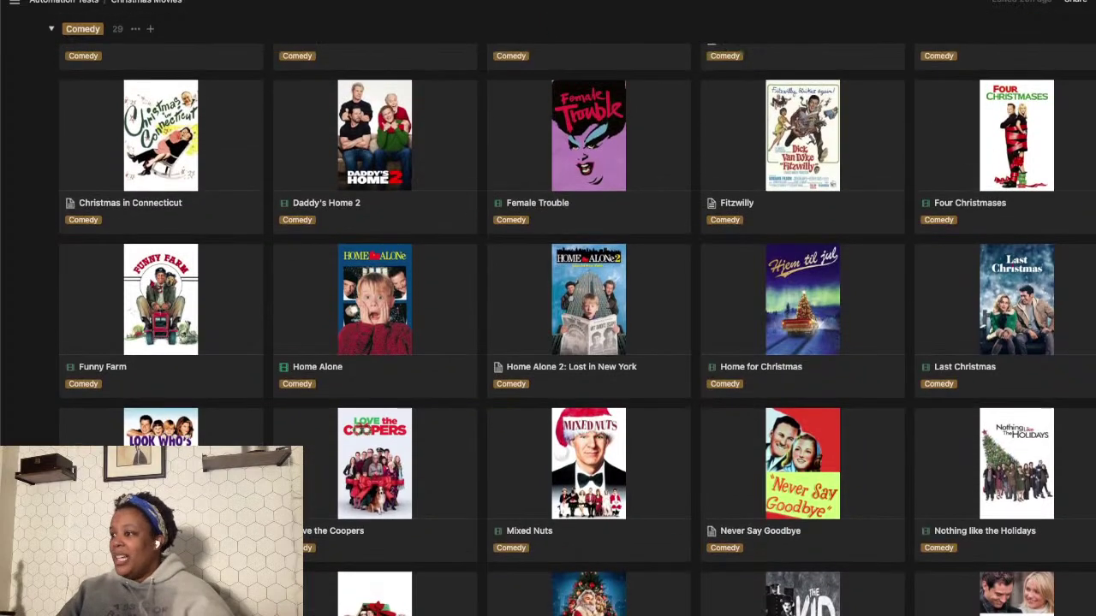
scroll(548, 329, "up", 2)
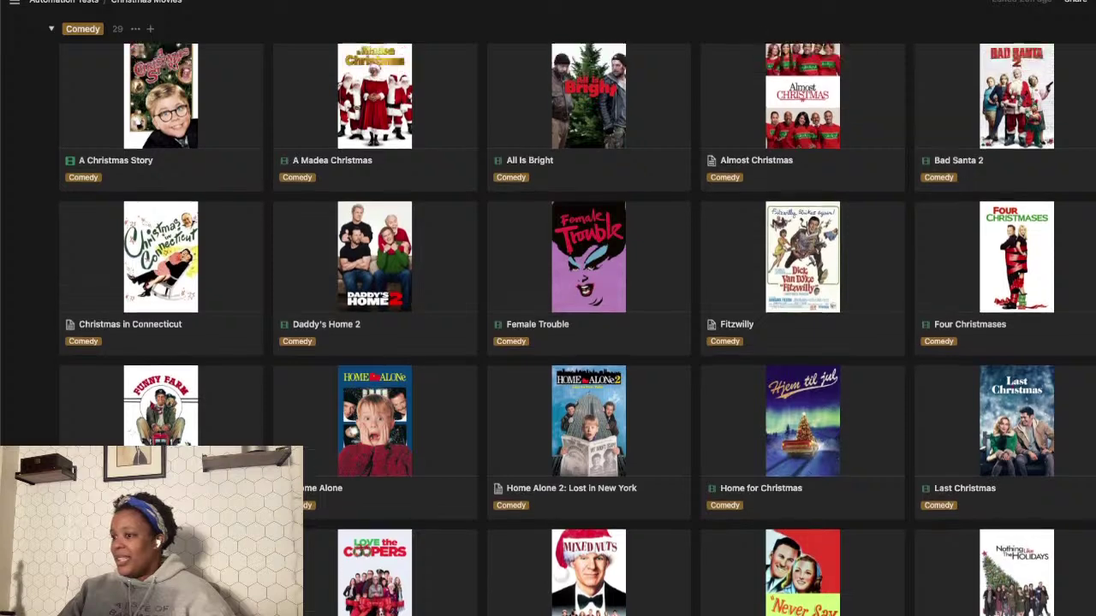
scroll(548, 329, "up", 3)
scroll(548, 329, "up", 4)
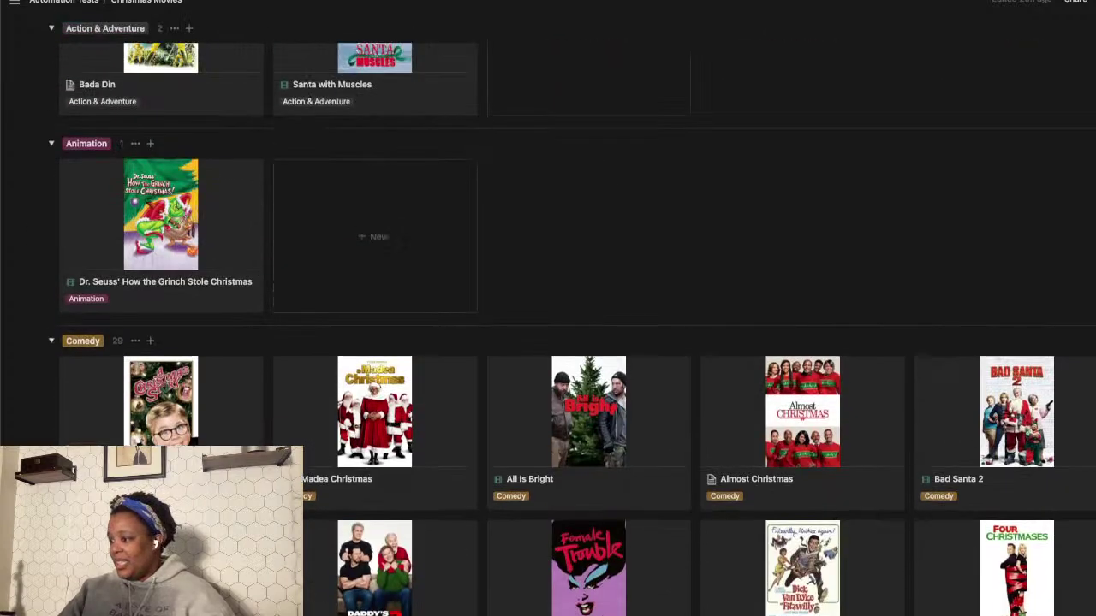
scroll(548, 330, "up", 5)
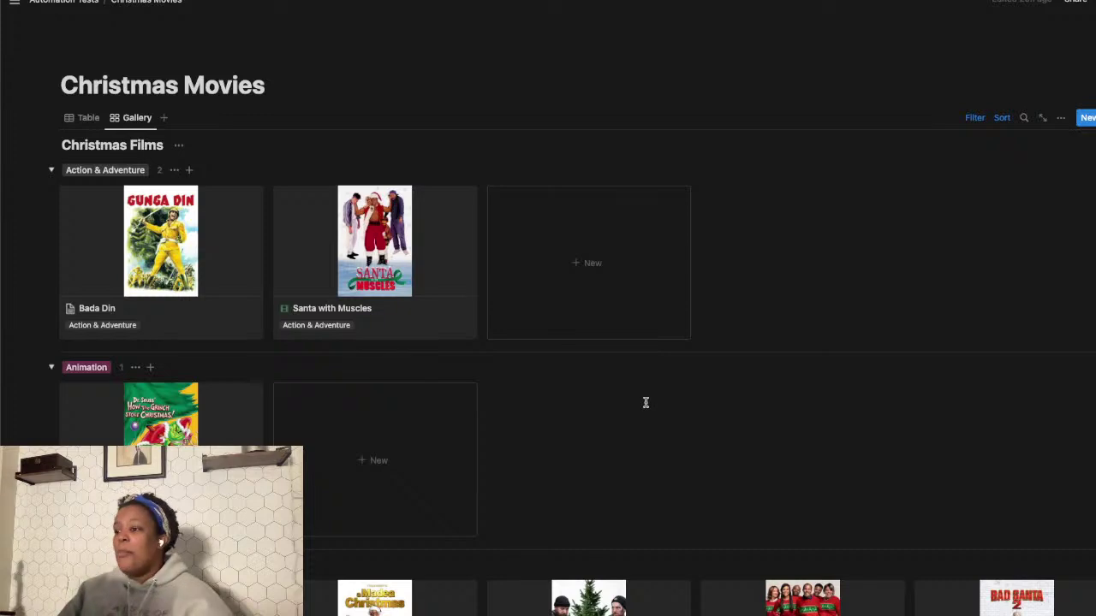
left_click(384, 313)
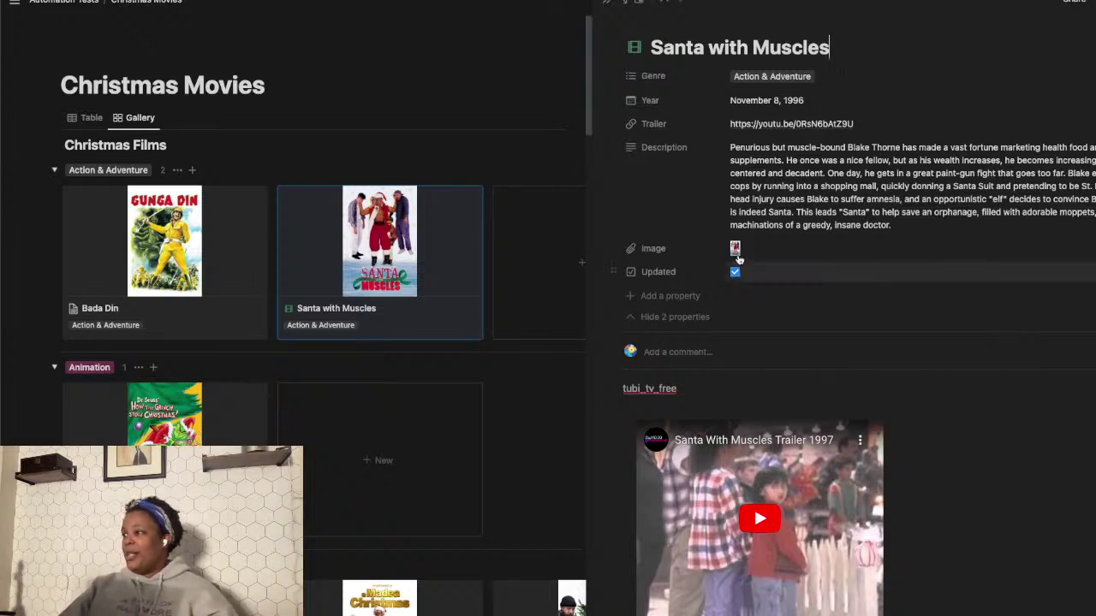
left_click(610, 2)
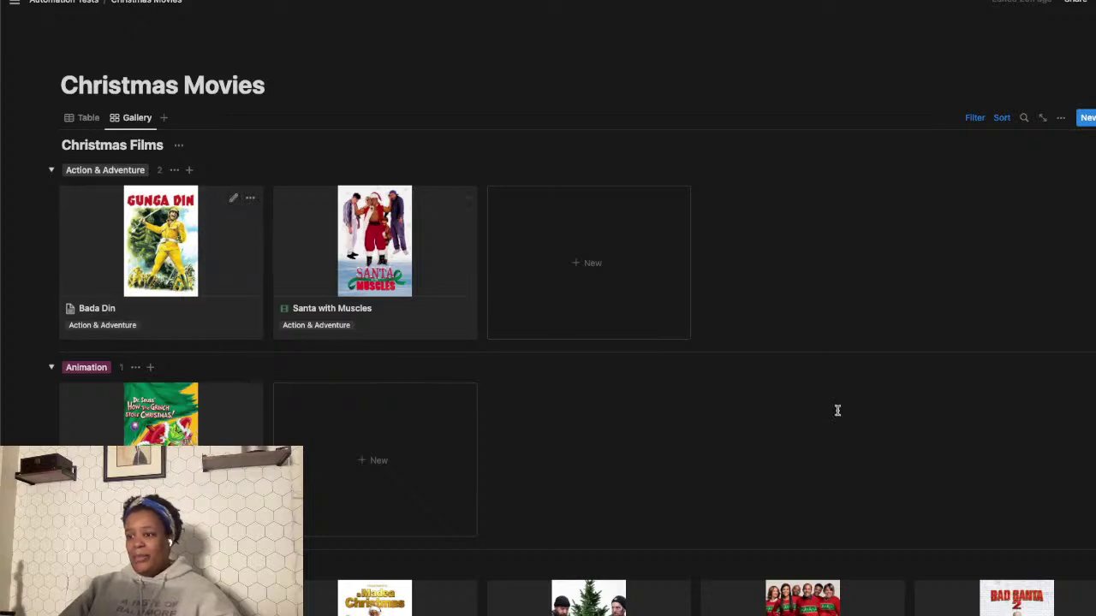
scroll(1015, 401, "down", 3)
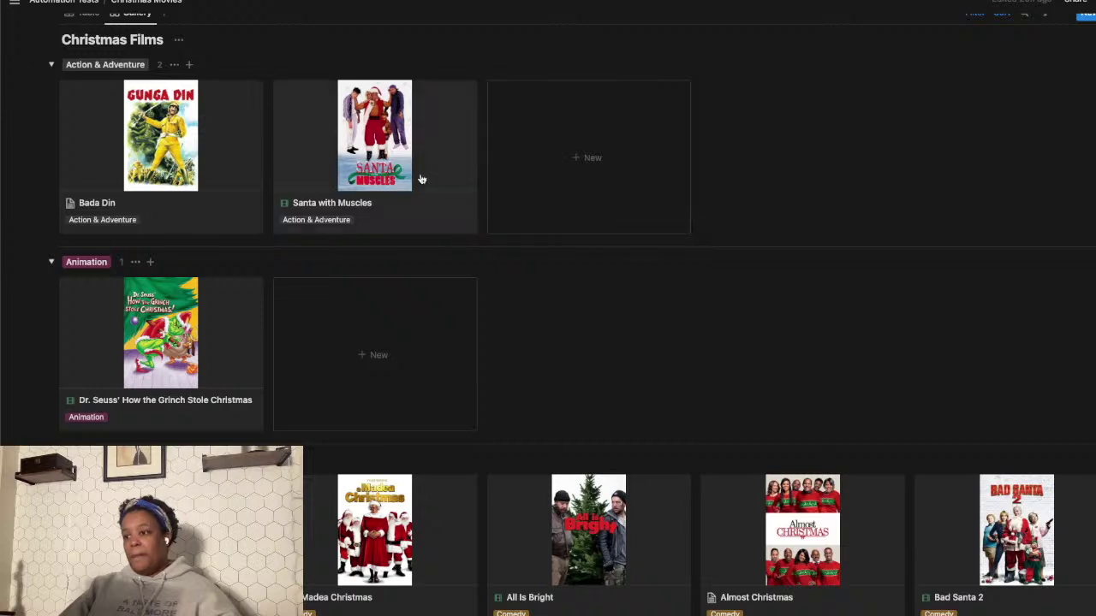
left_click(215, 157)
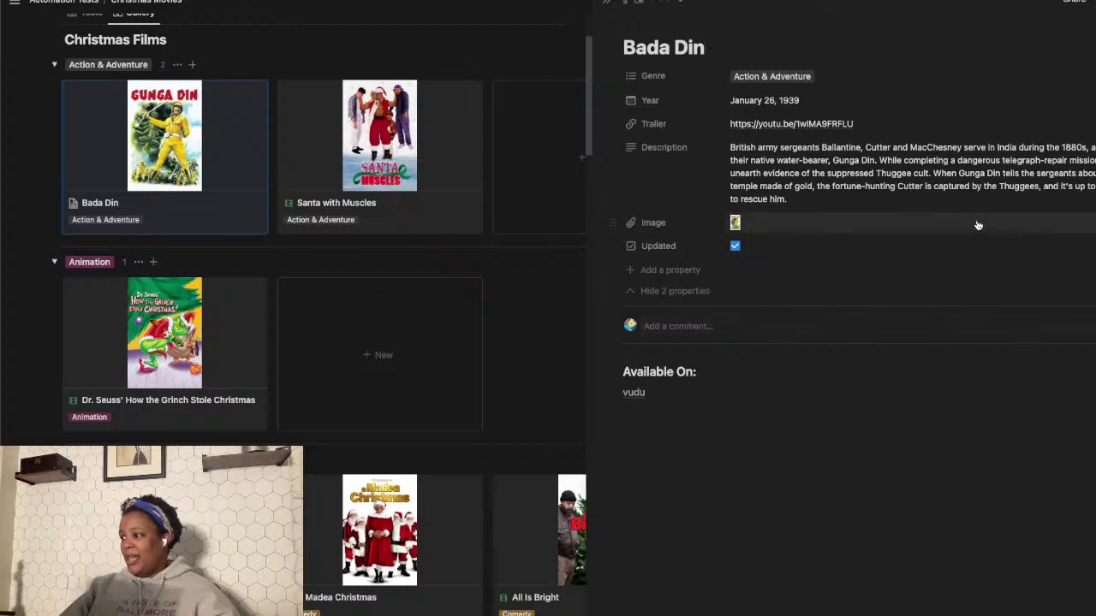
left_click(605, 5)
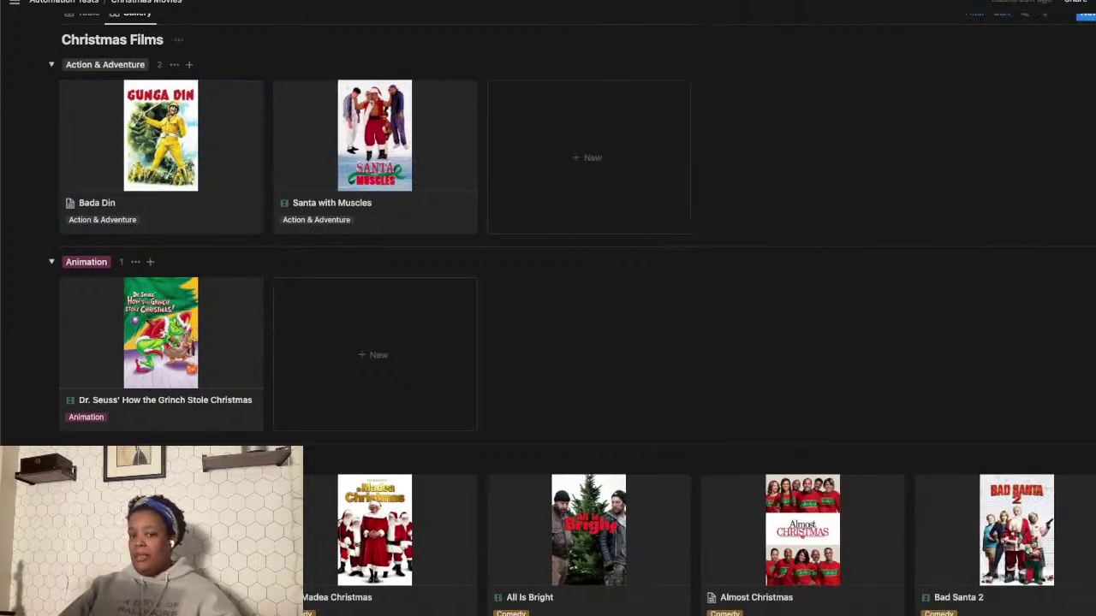
scroll(548, 309, "down", 20)
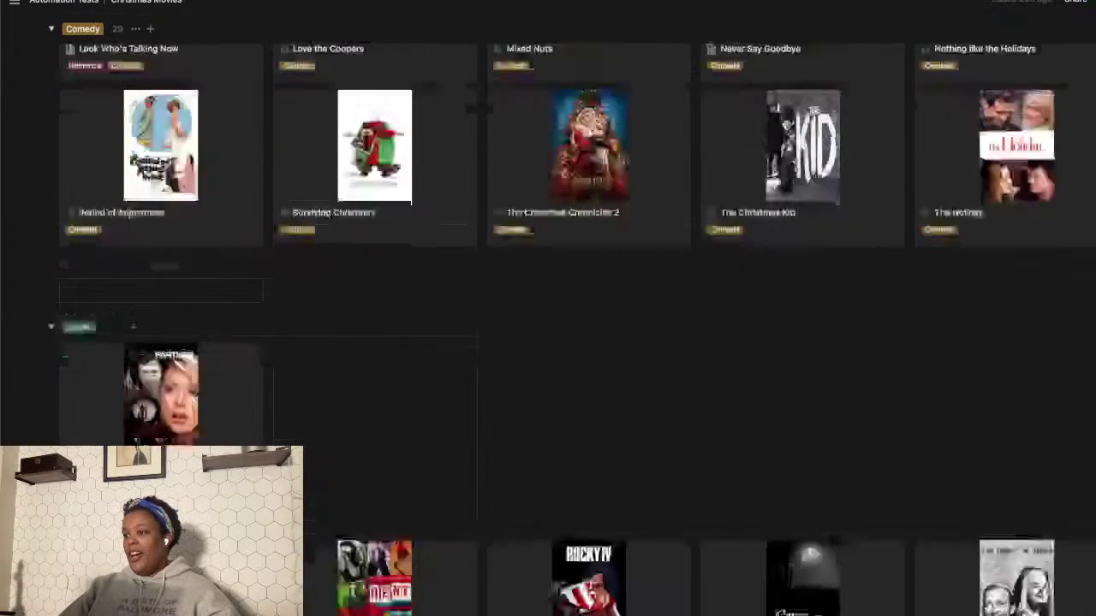
scroll(548, 308, "down", 10)
scroll(547, 308, "down", 5)
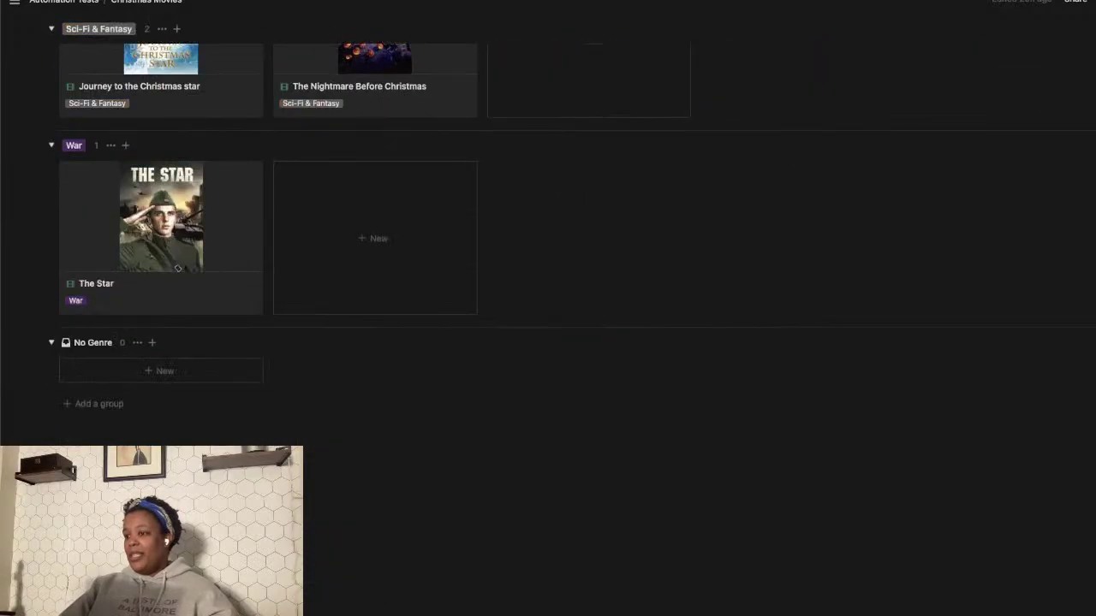
scroll(177, 270, "up", 20)
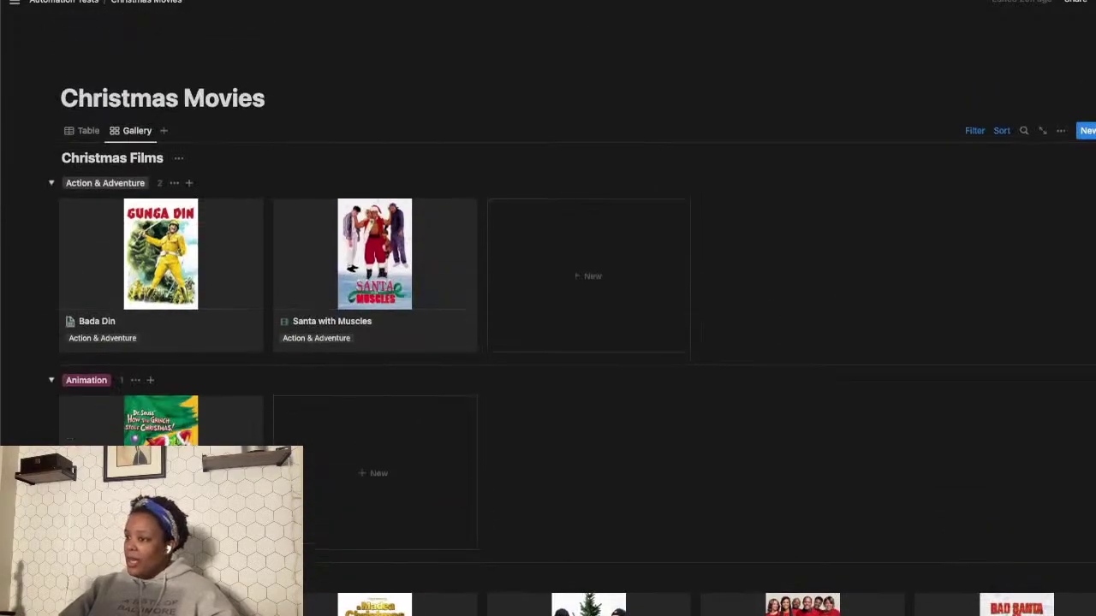
scroll(548, 308, "down", 6)
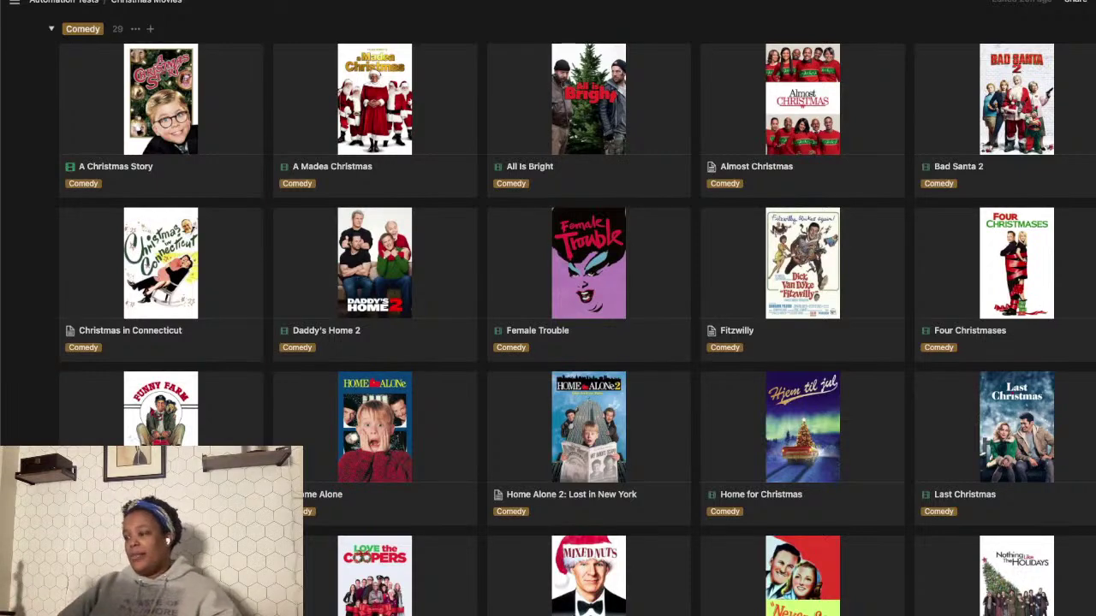
scroll(548, 308, "down", 3)
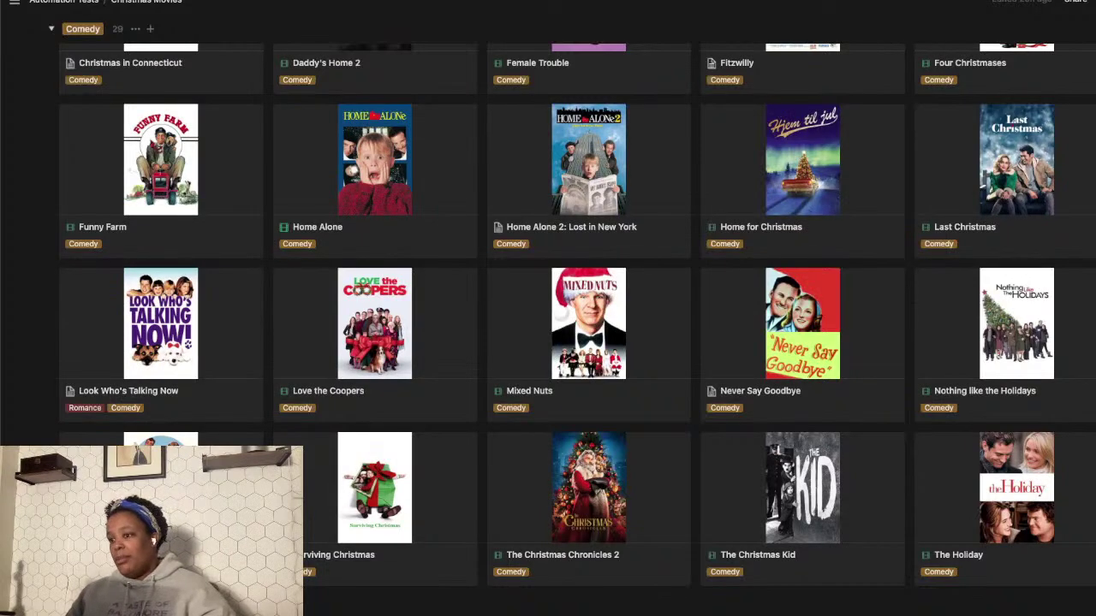